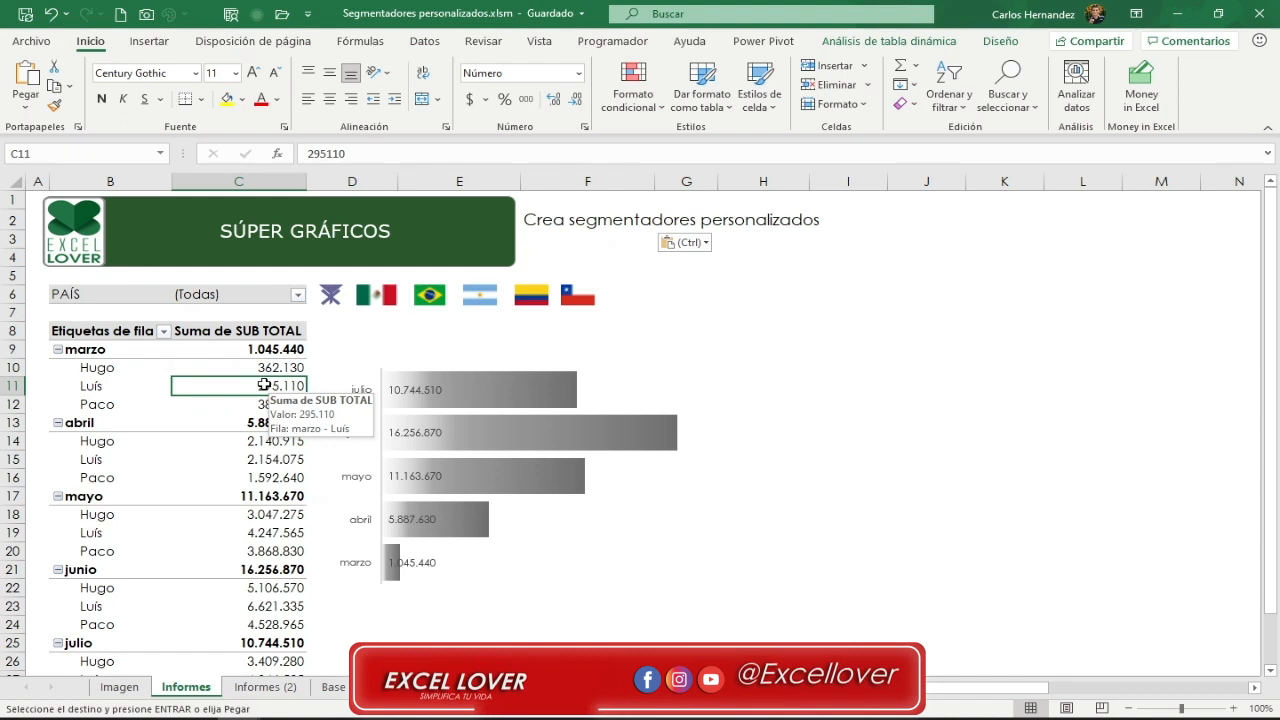
- Show the pivot table's field list, add PAÍS as a slicer and place the slicer beside the bar chart
right_click(264, 386)
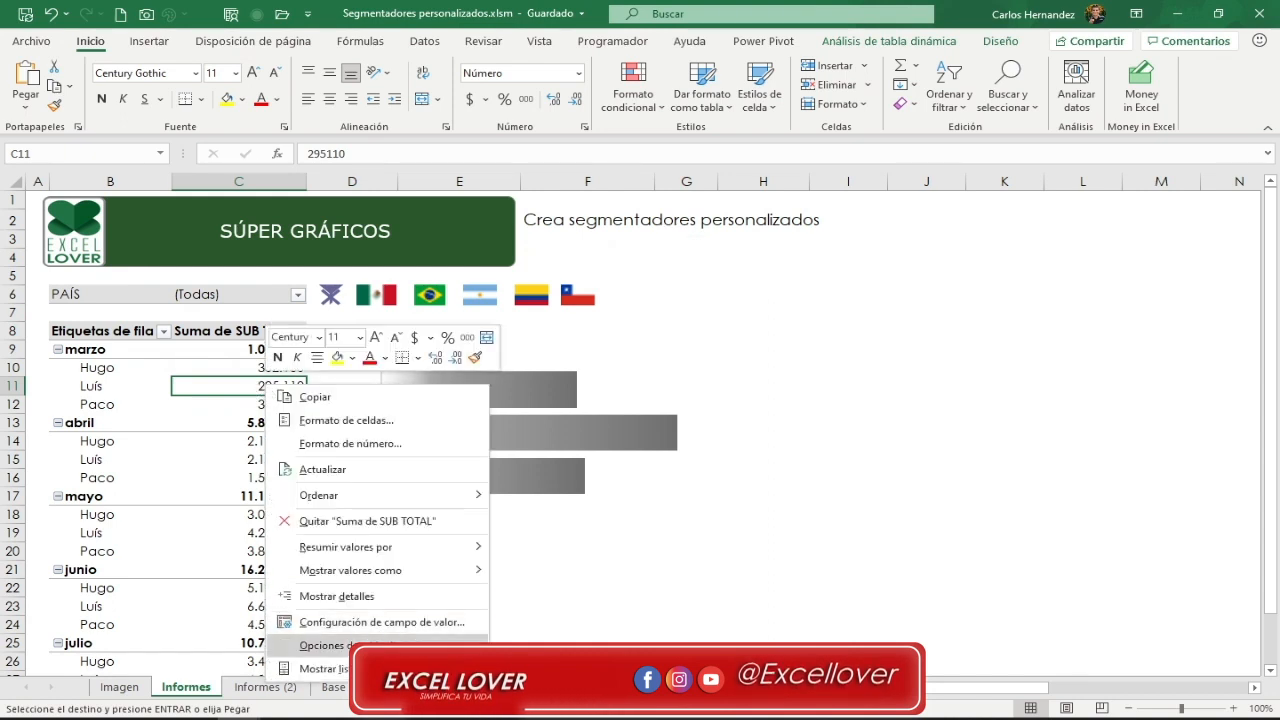
left_click(300, 668)
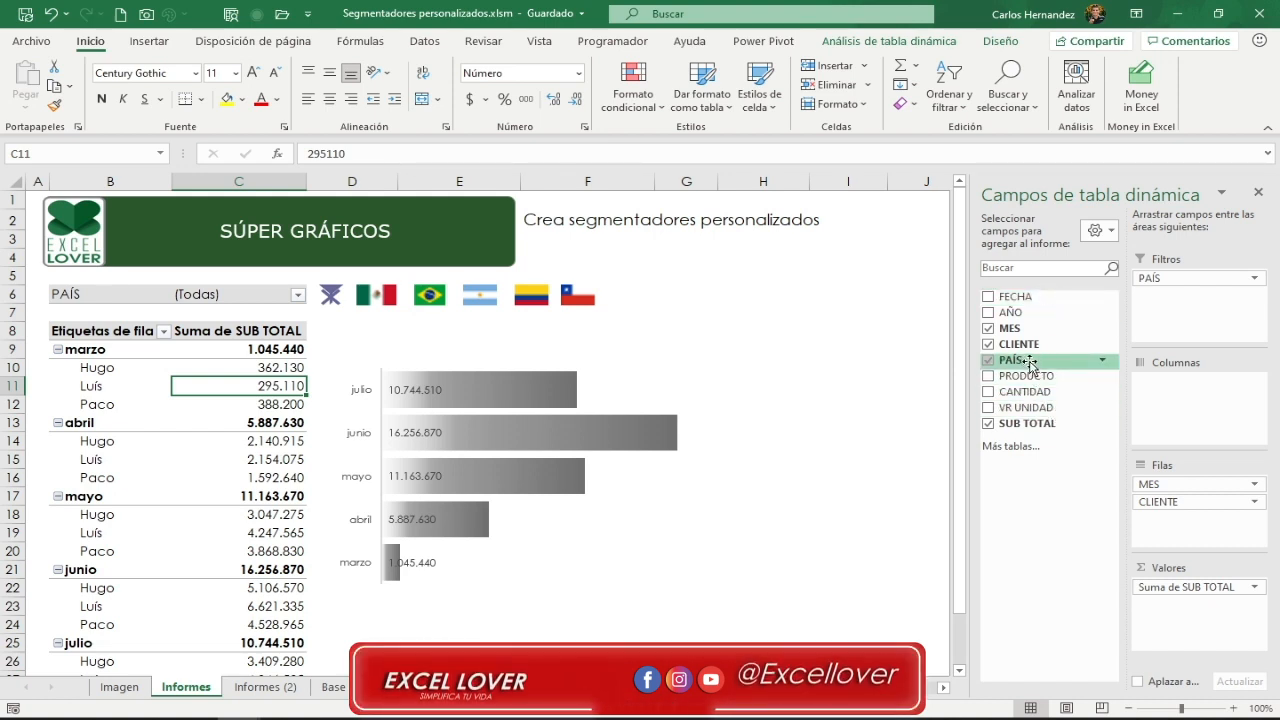
right_click(1031, 364)
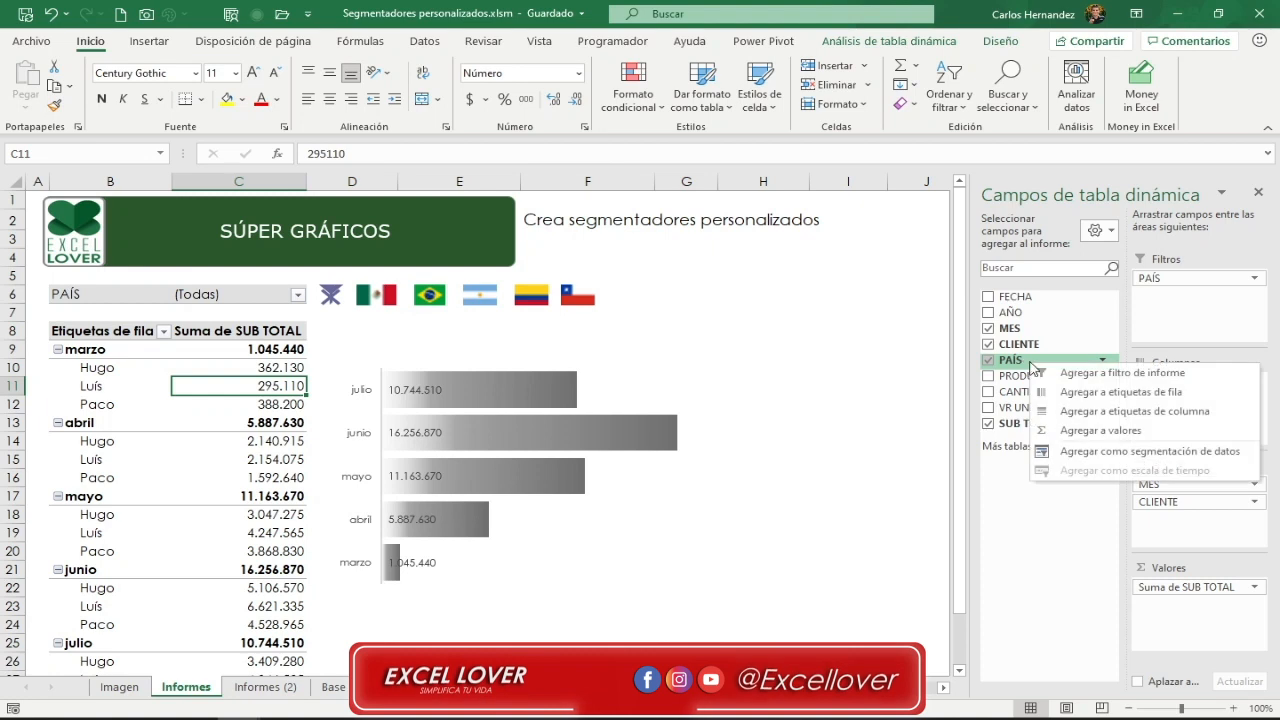
left_click(1097, 452)
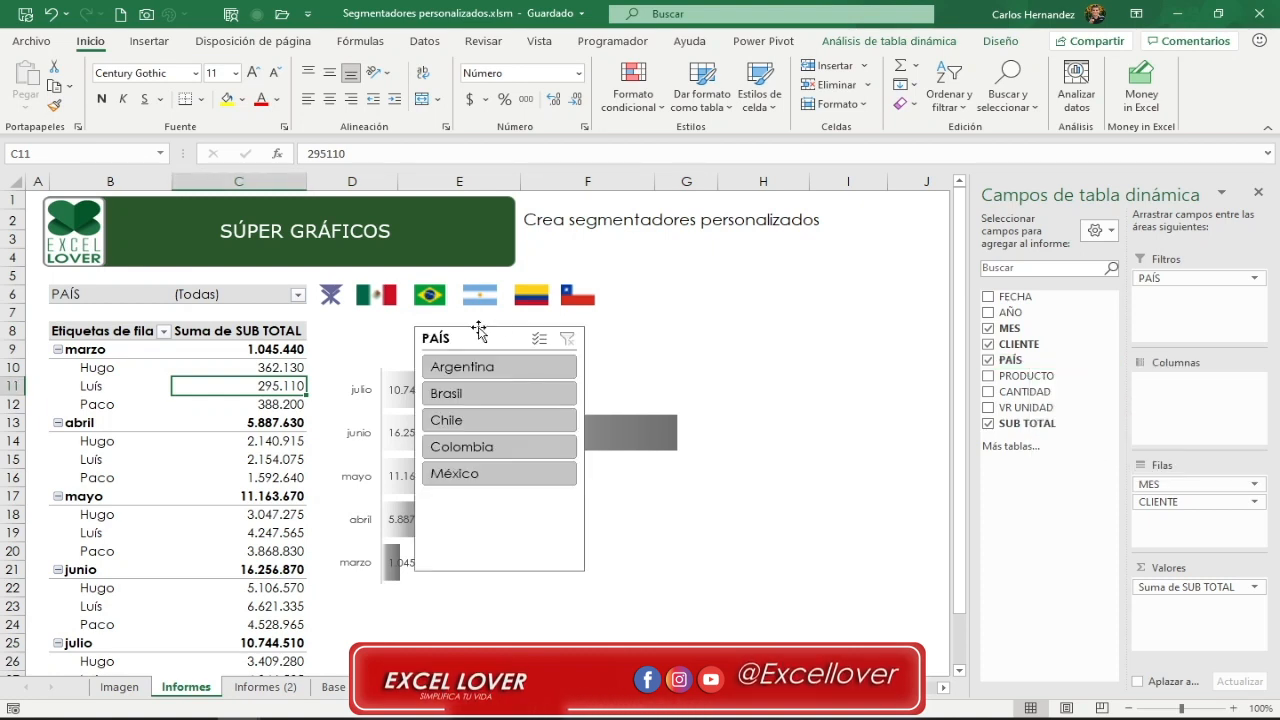
left_click_drag(480, 332, 773, 297)
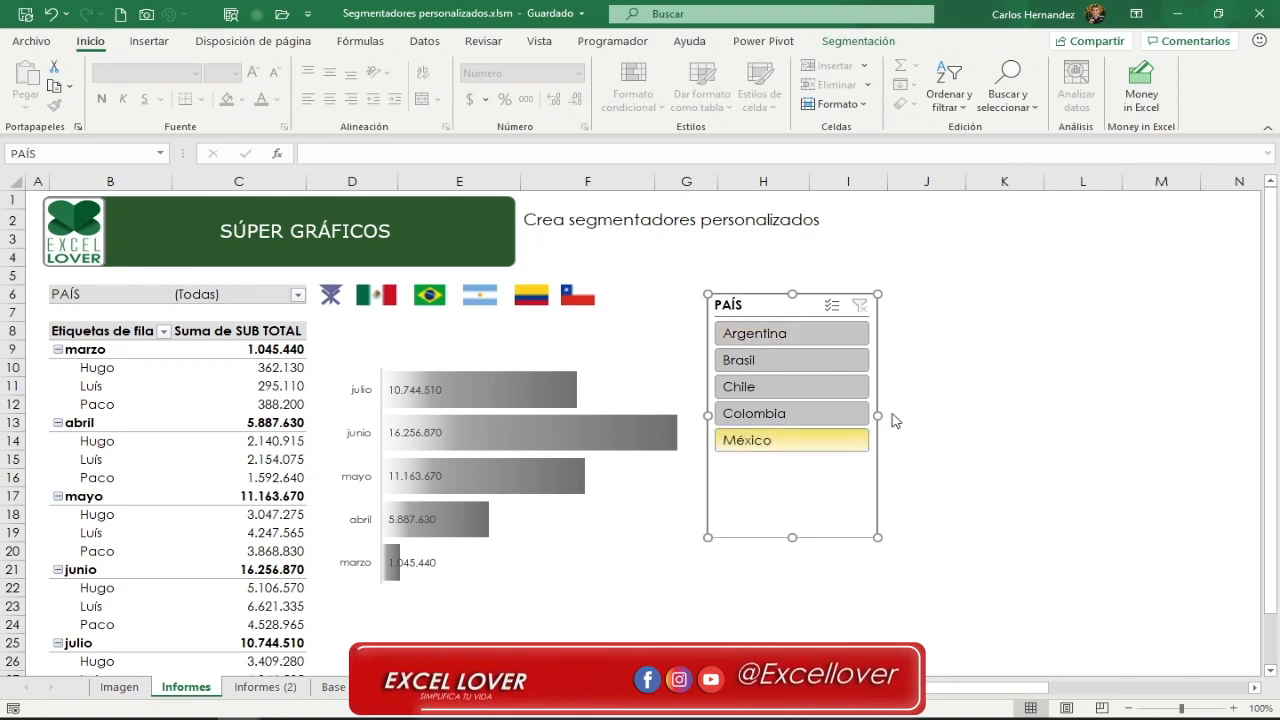
left_click(951, 344)
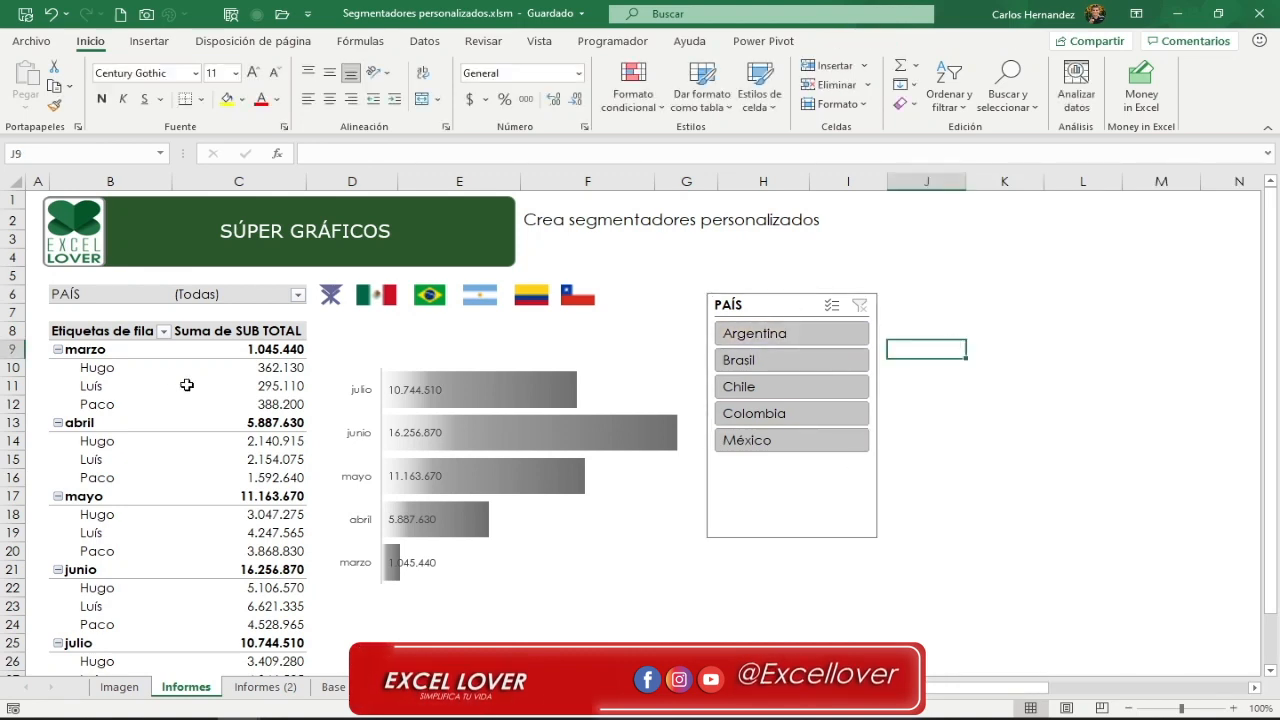
- Filter the pivot table through the PAÍS slicer by each country from Argentina to México, and delete the slicer
left_click(785, 341)
left_click(782, 362)
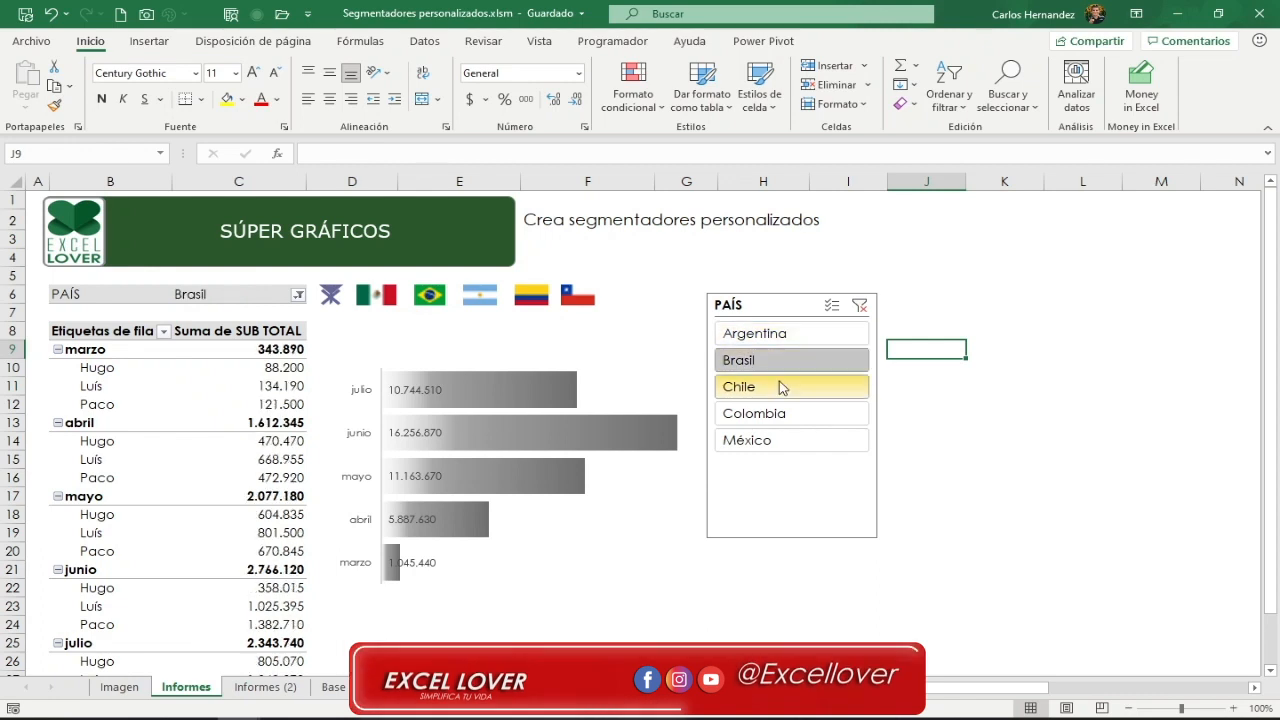
left_click(782, 388)
left_click(784, 413)
left_click(779, 442)
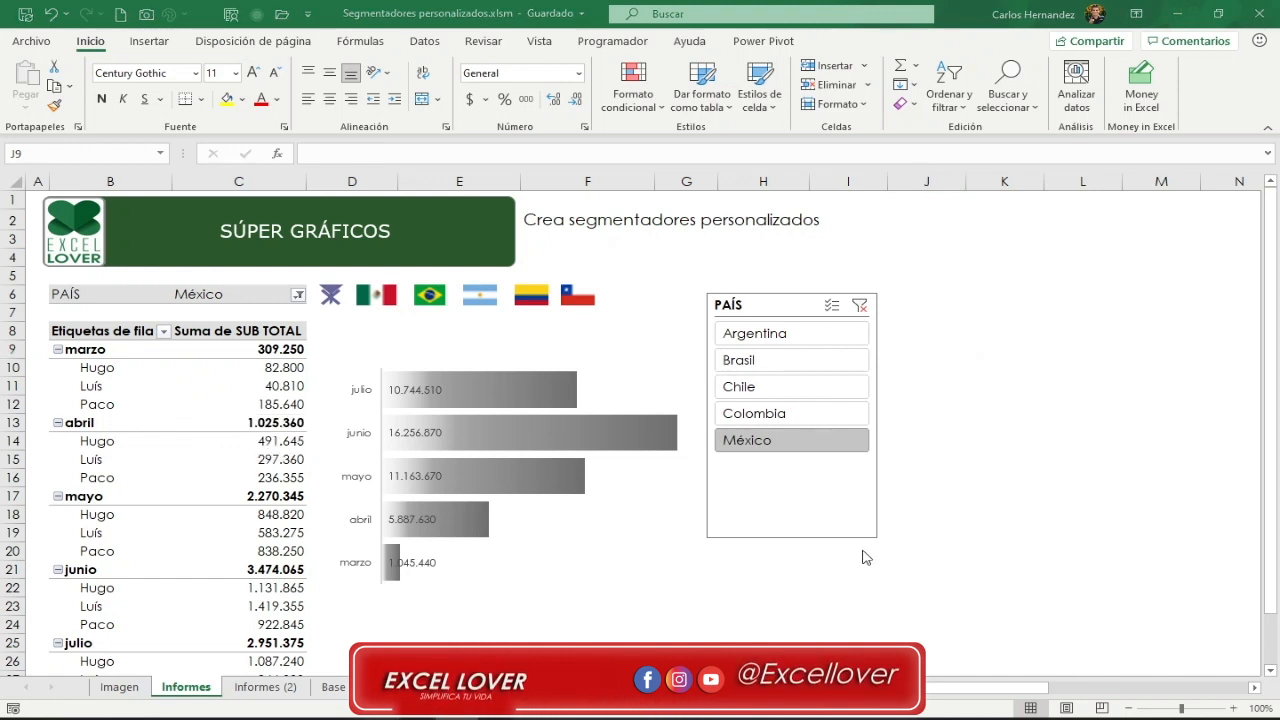
left_click(771, 298)
key("Delete")
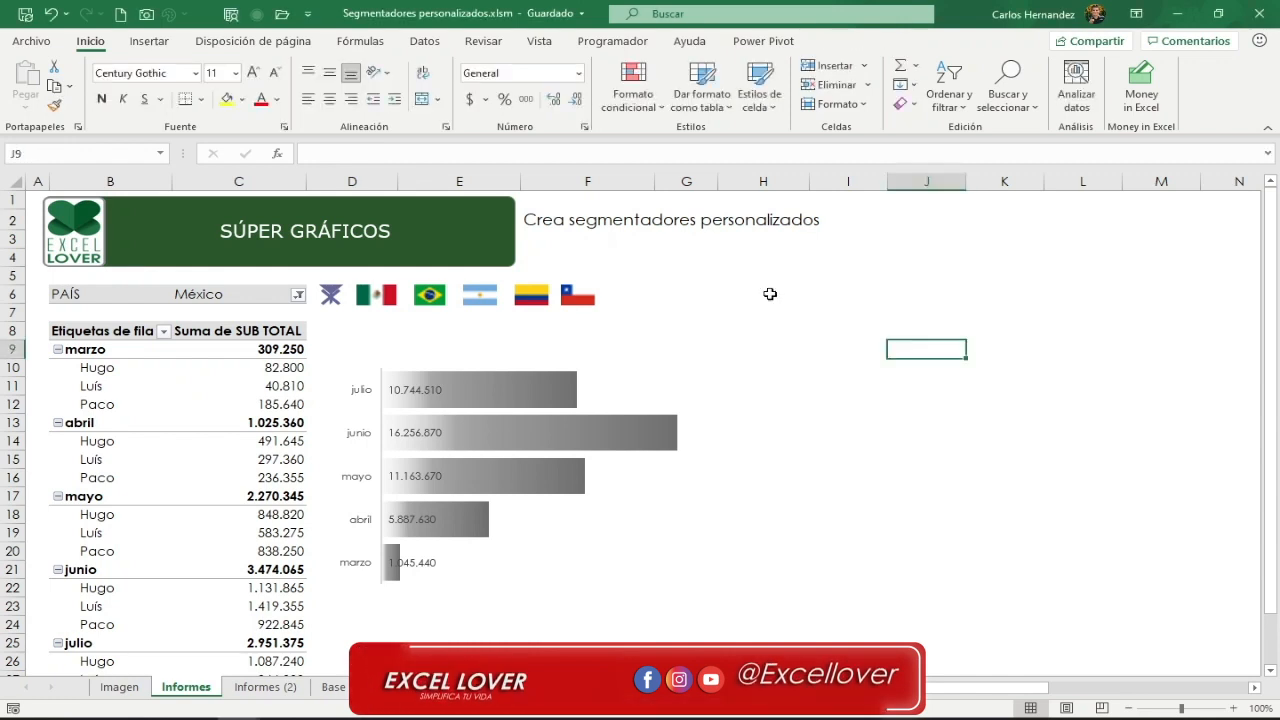
- Filter the report with the México, Brasil, Argentina, Colombia and Chile flags, return to México, and clear the country filter
left_click(380, 300)
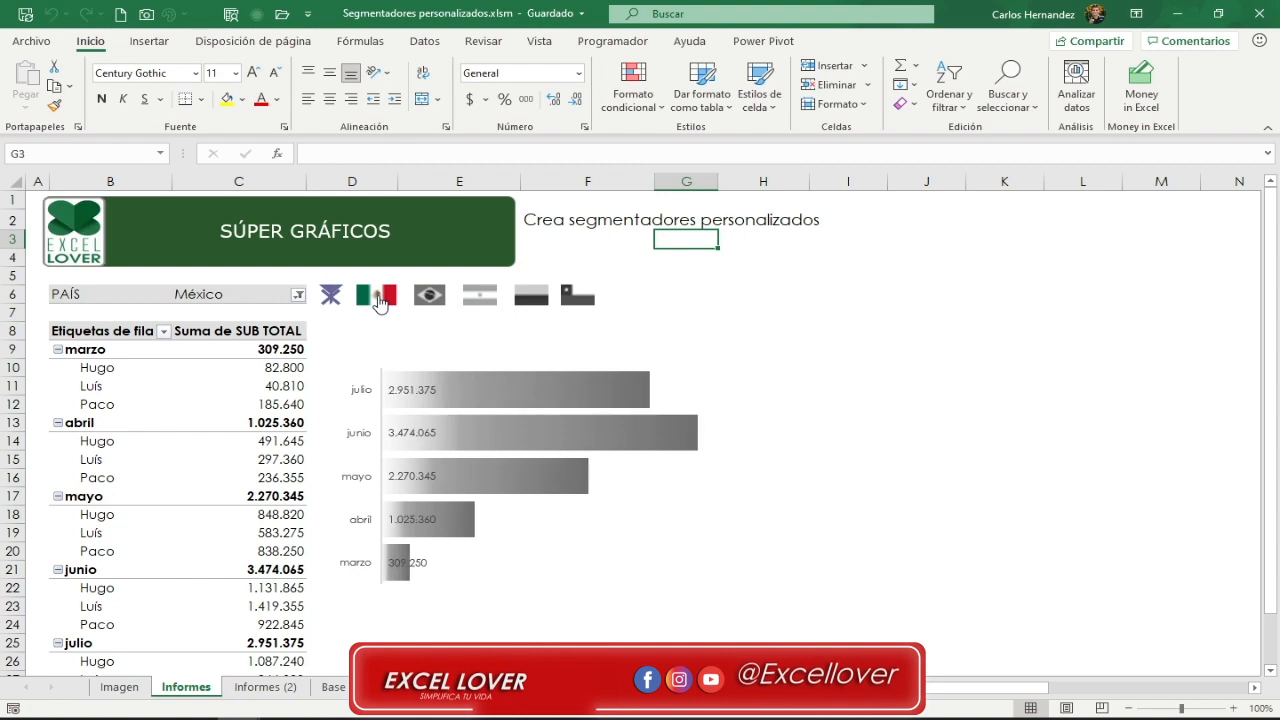
left_click(430, 296)
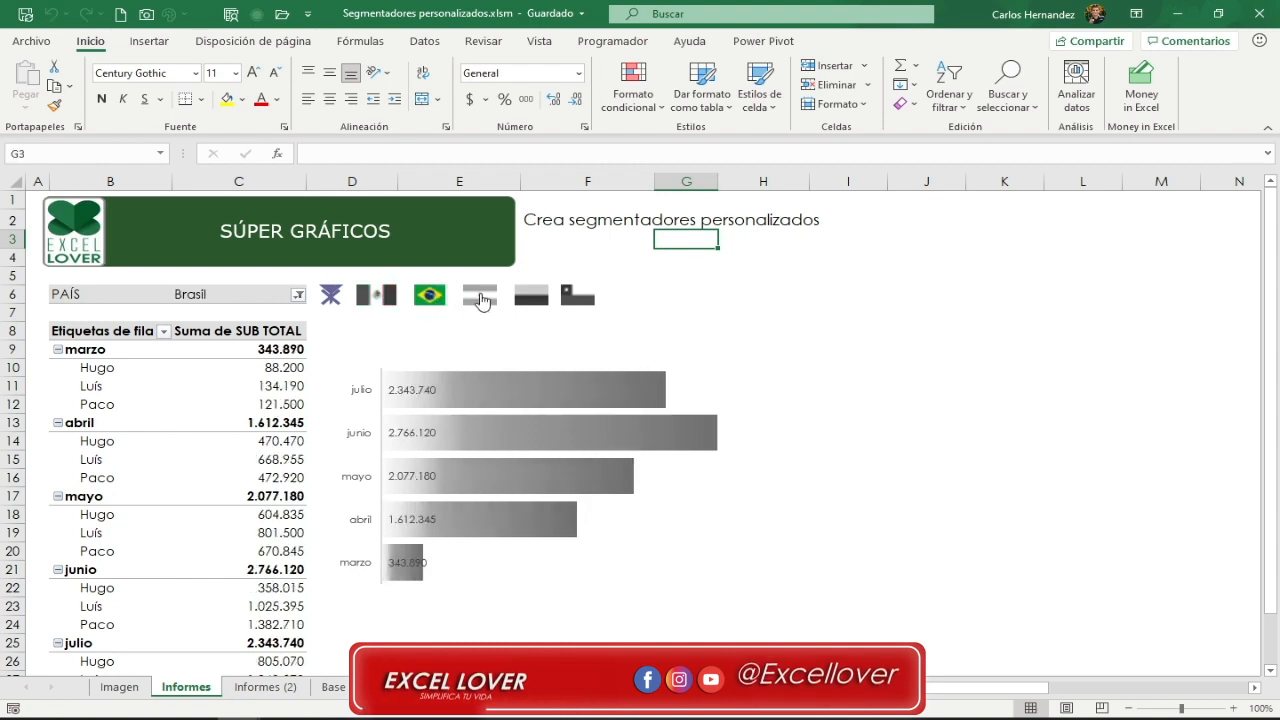
left_click(481, 298)
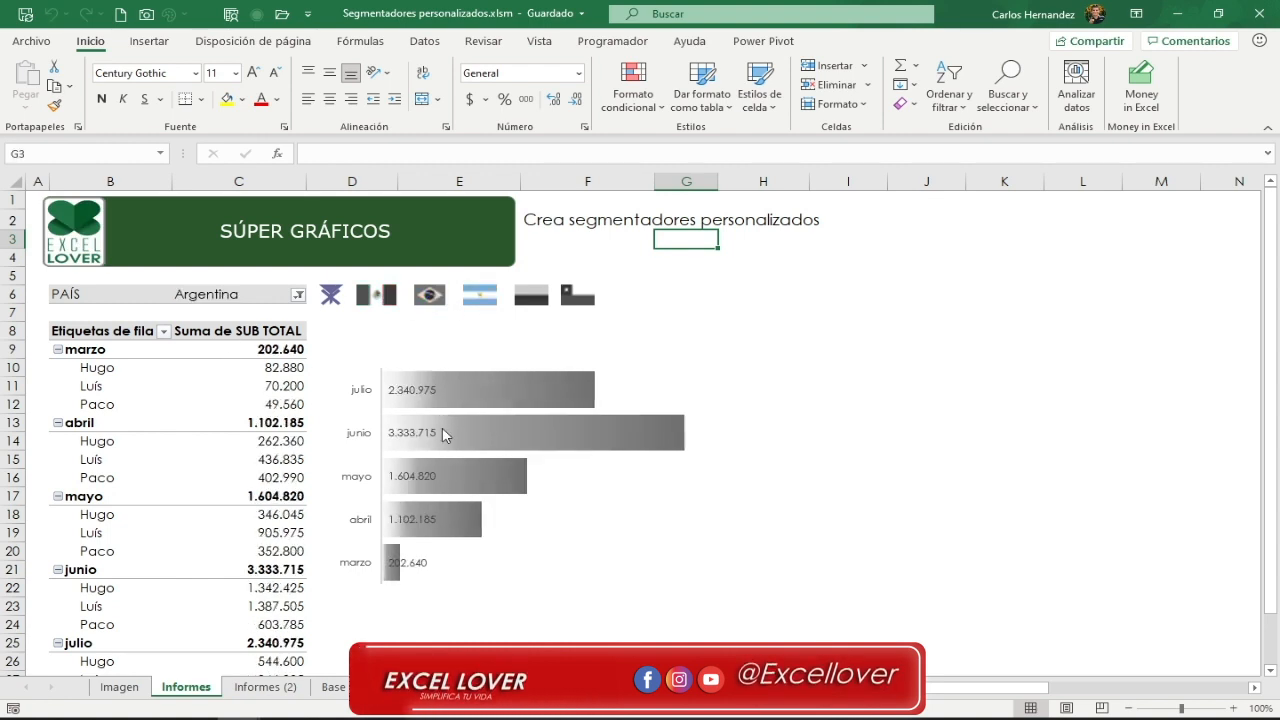
left_click(545, 304)
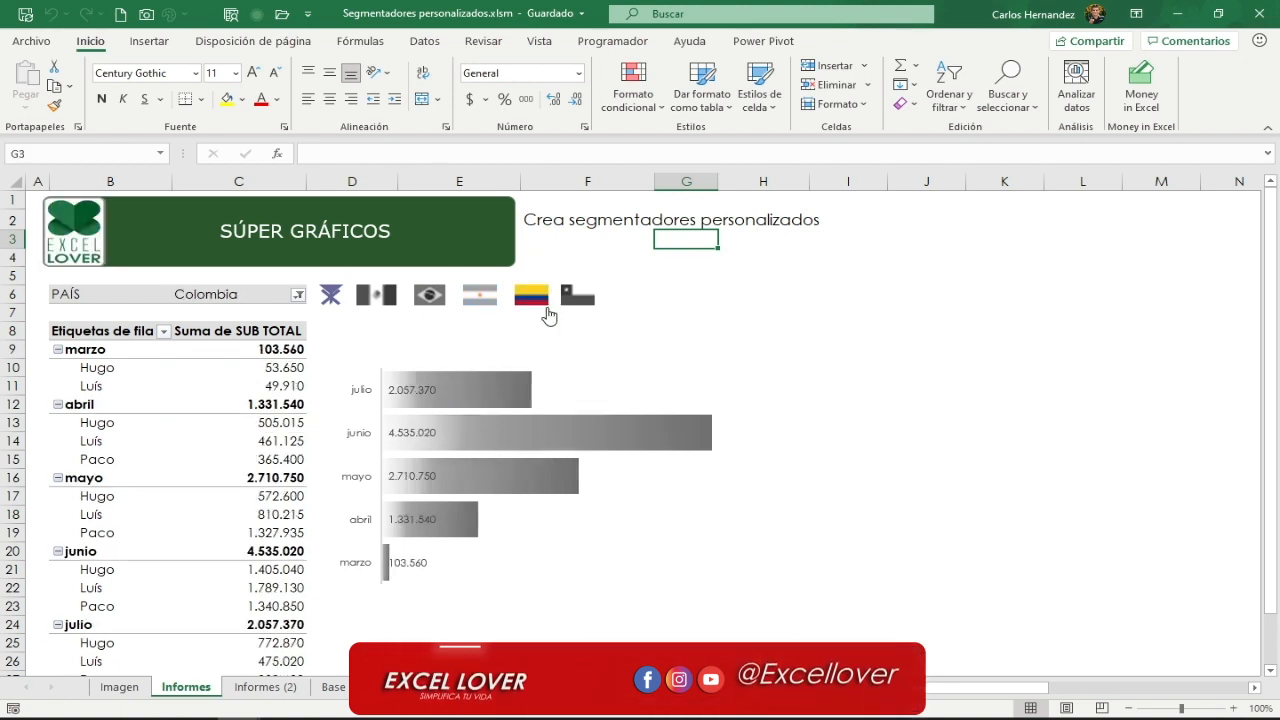
left_click(580, 300)
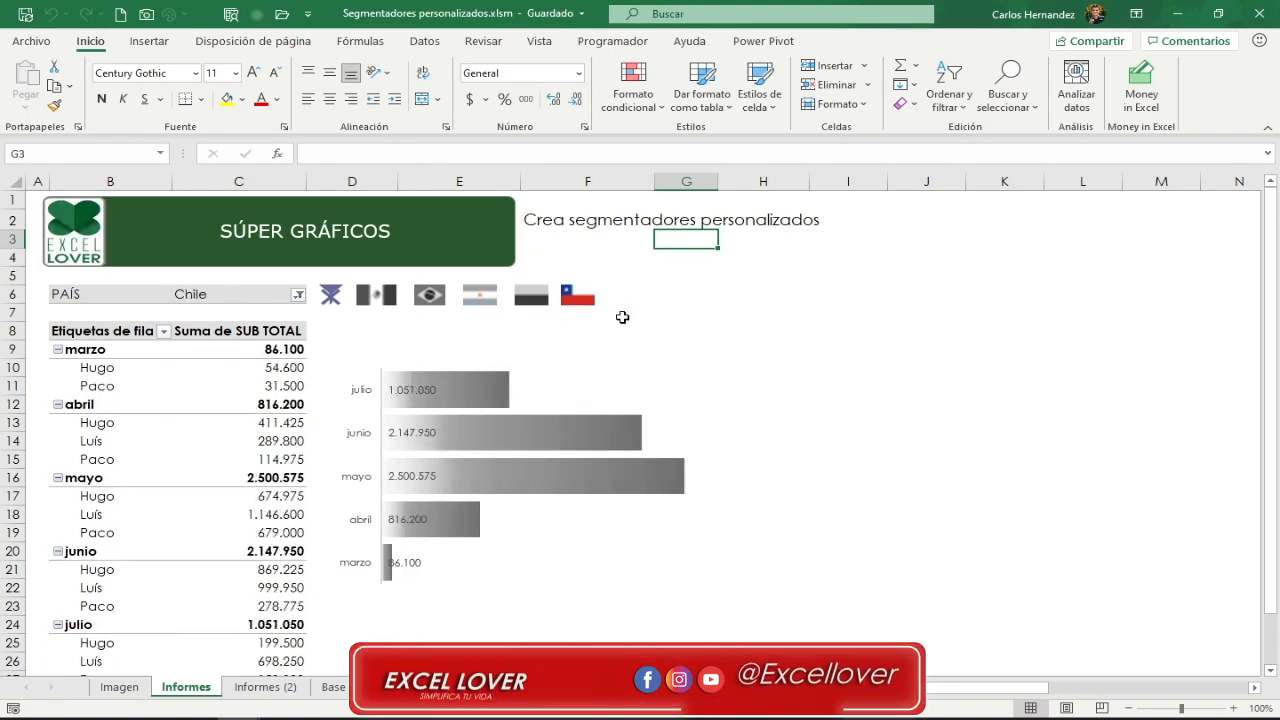
left_click(533, 300)
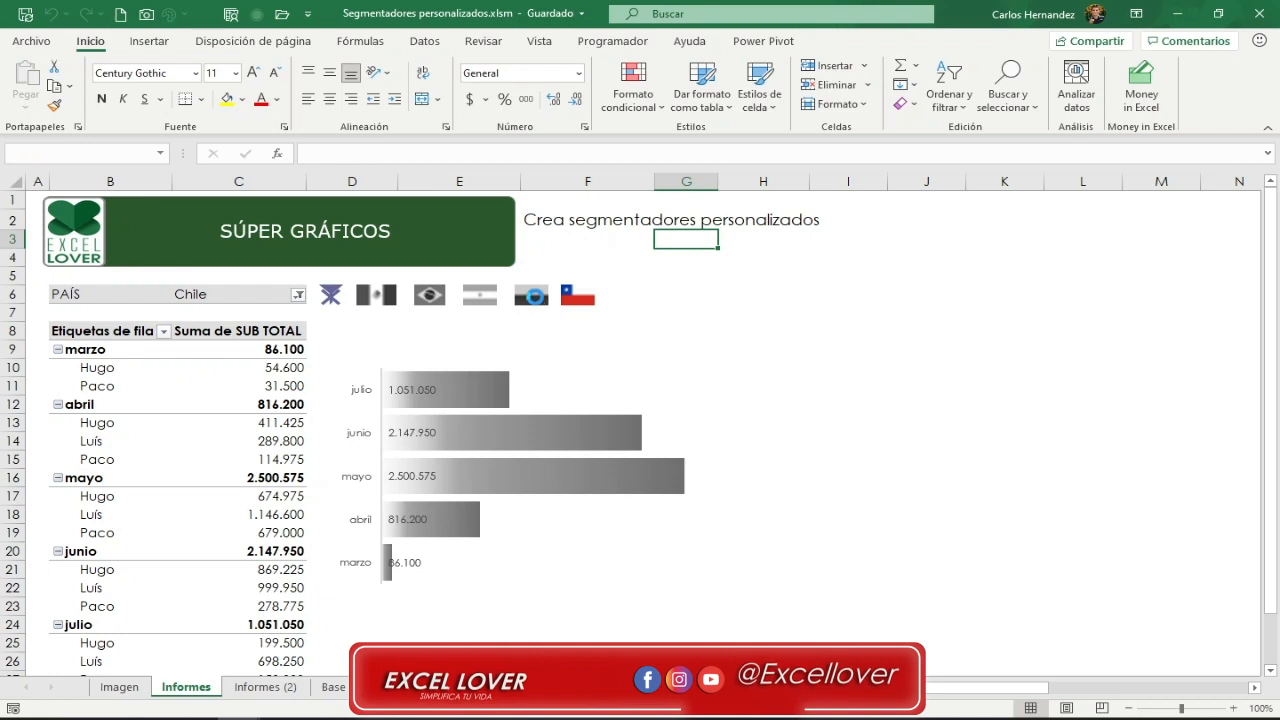
left_click(382, 302)
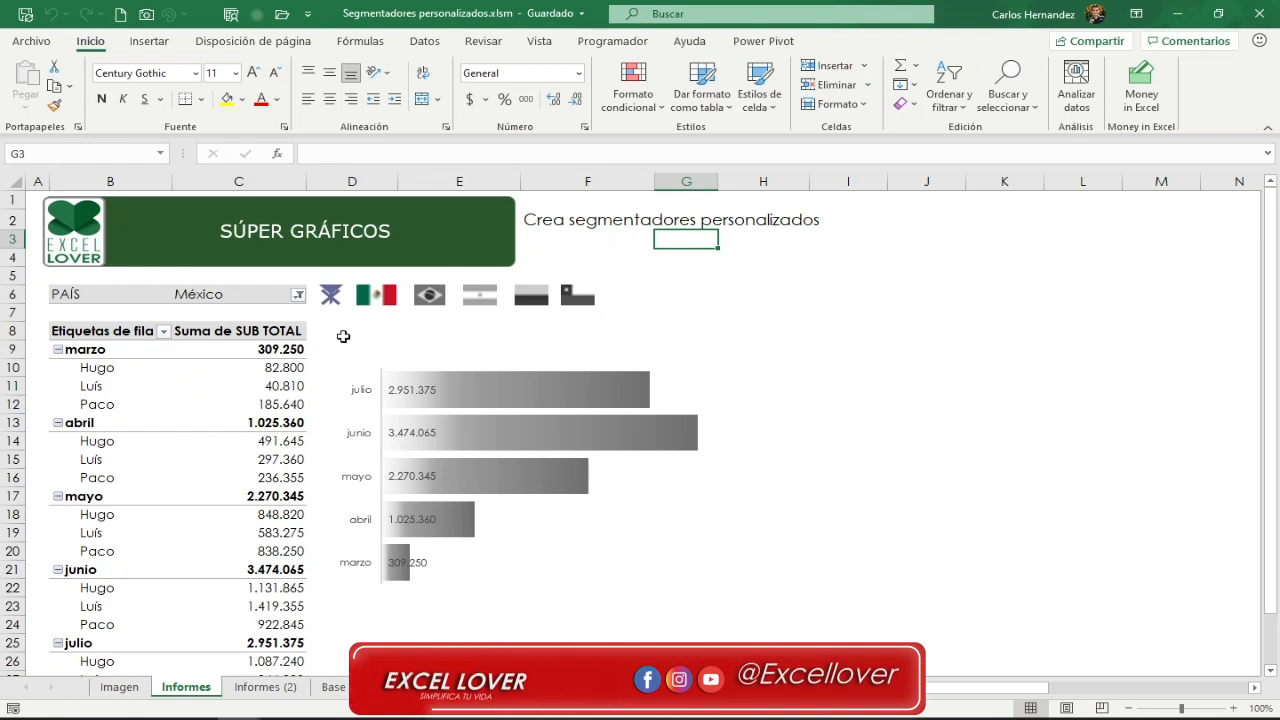
left_click(331, 297)
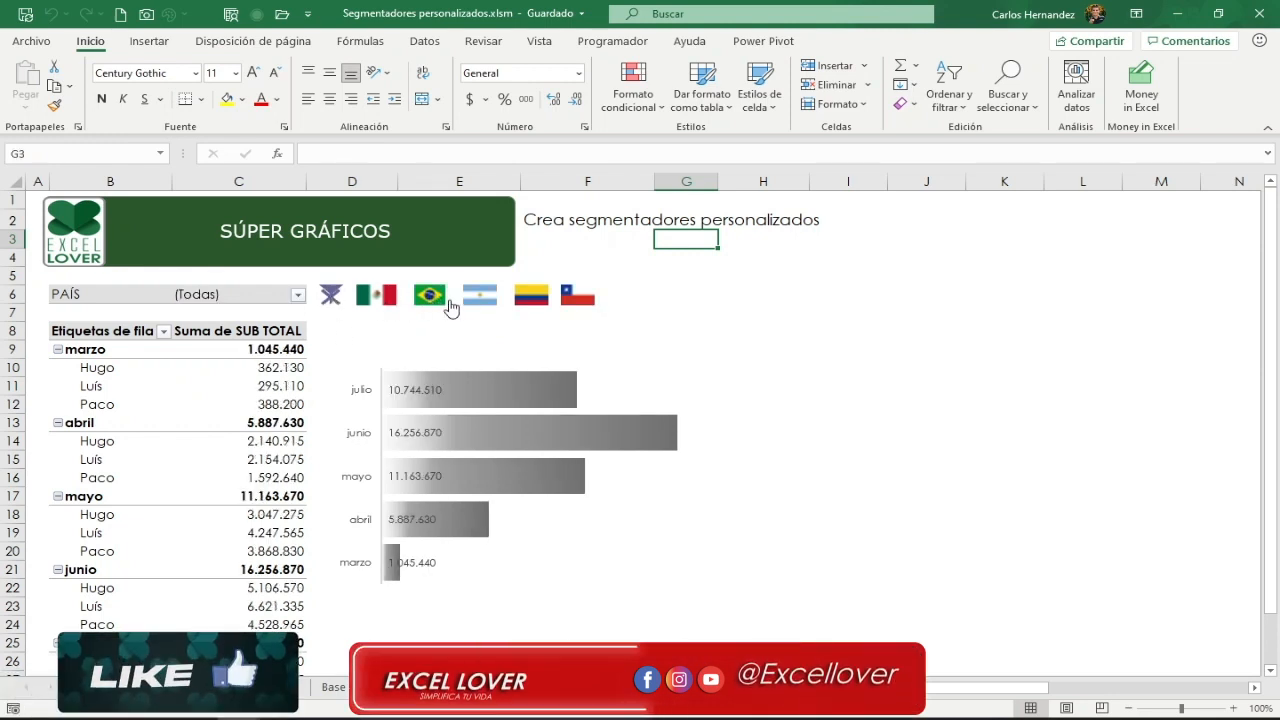
- Filter the report once more with the México, Brasil and Colombia flags
left_click(386, 296)
left_click(430, 296)
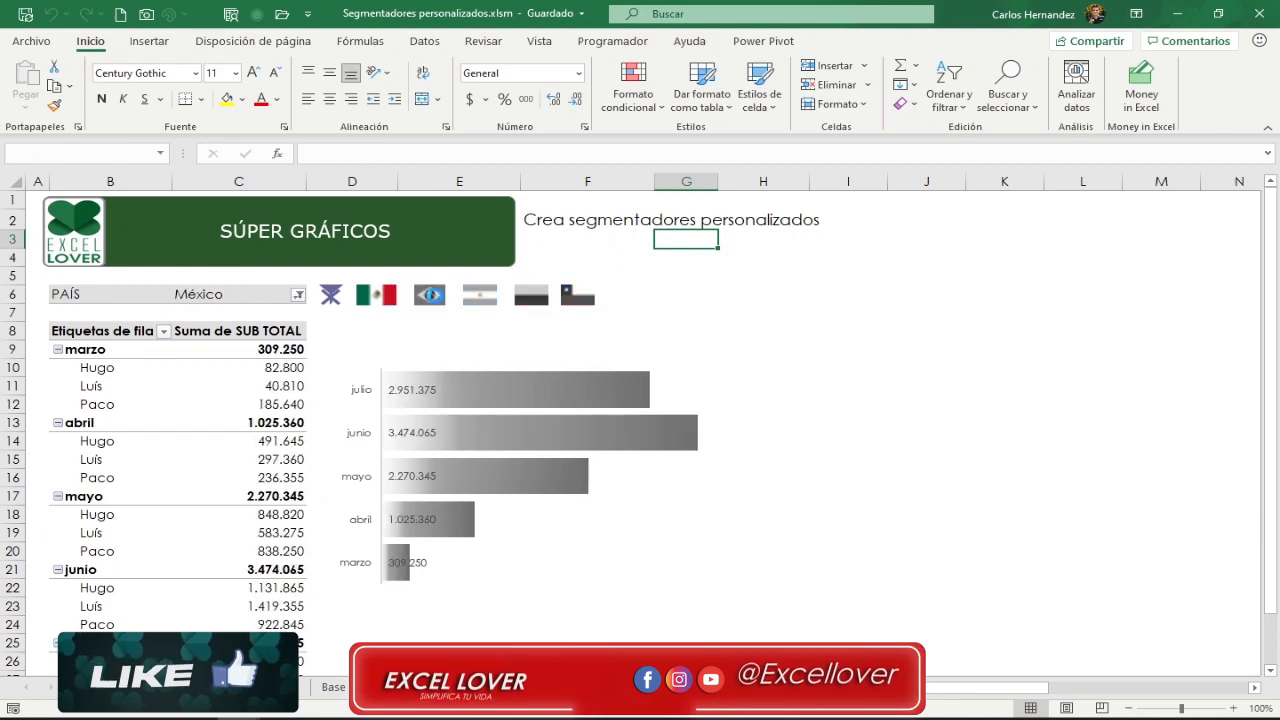
left_click(536, 300)
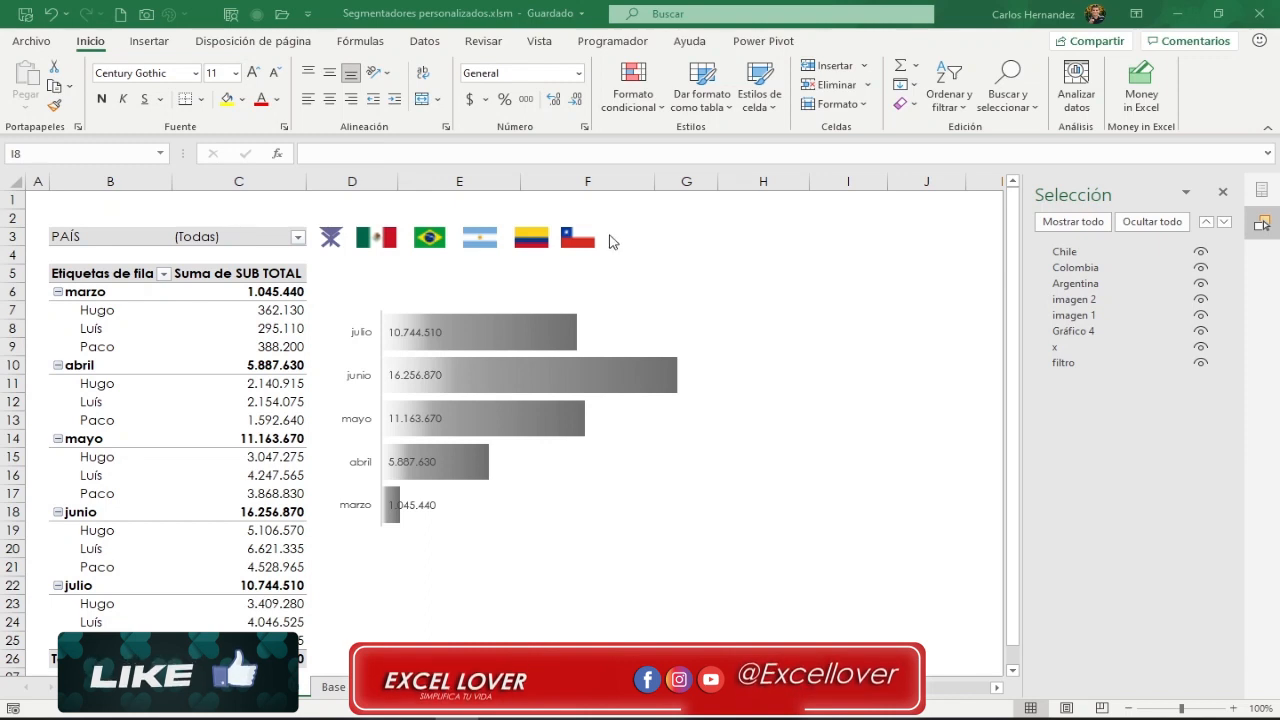
- Display the list of all graphic objects on the Informes (2) sheet
left_click(380, 265)
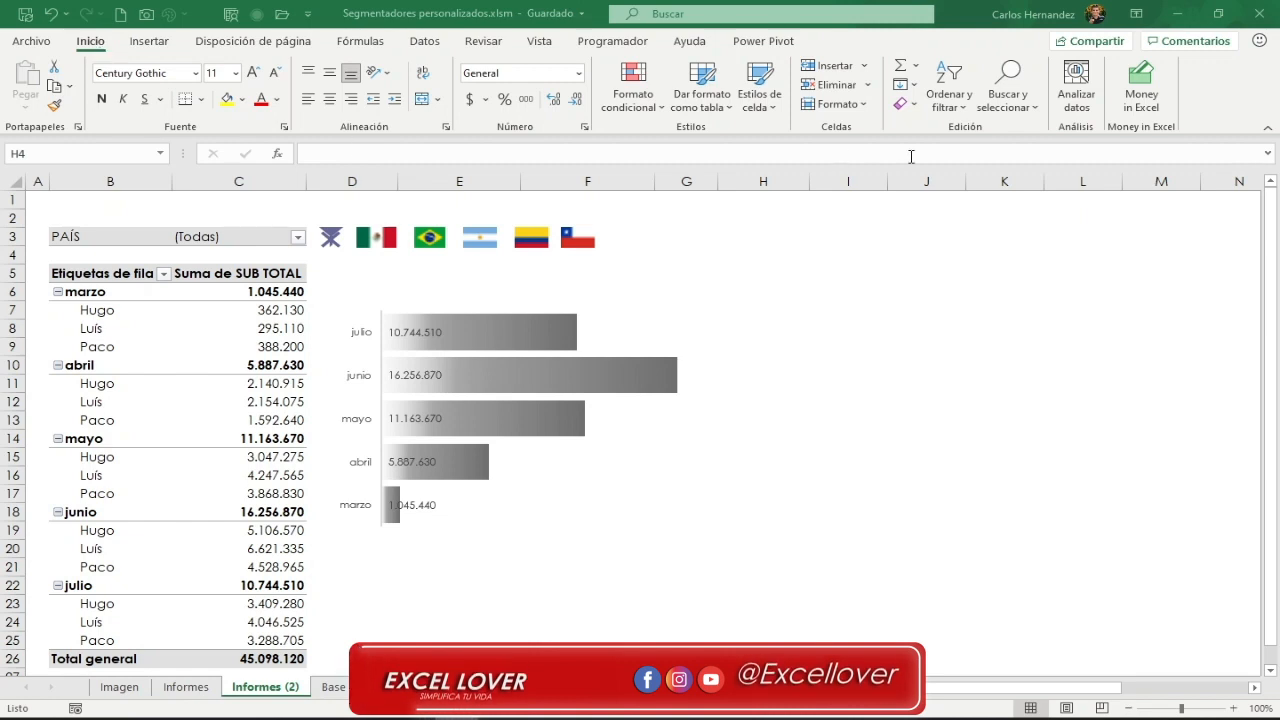
left_click(969, 106)
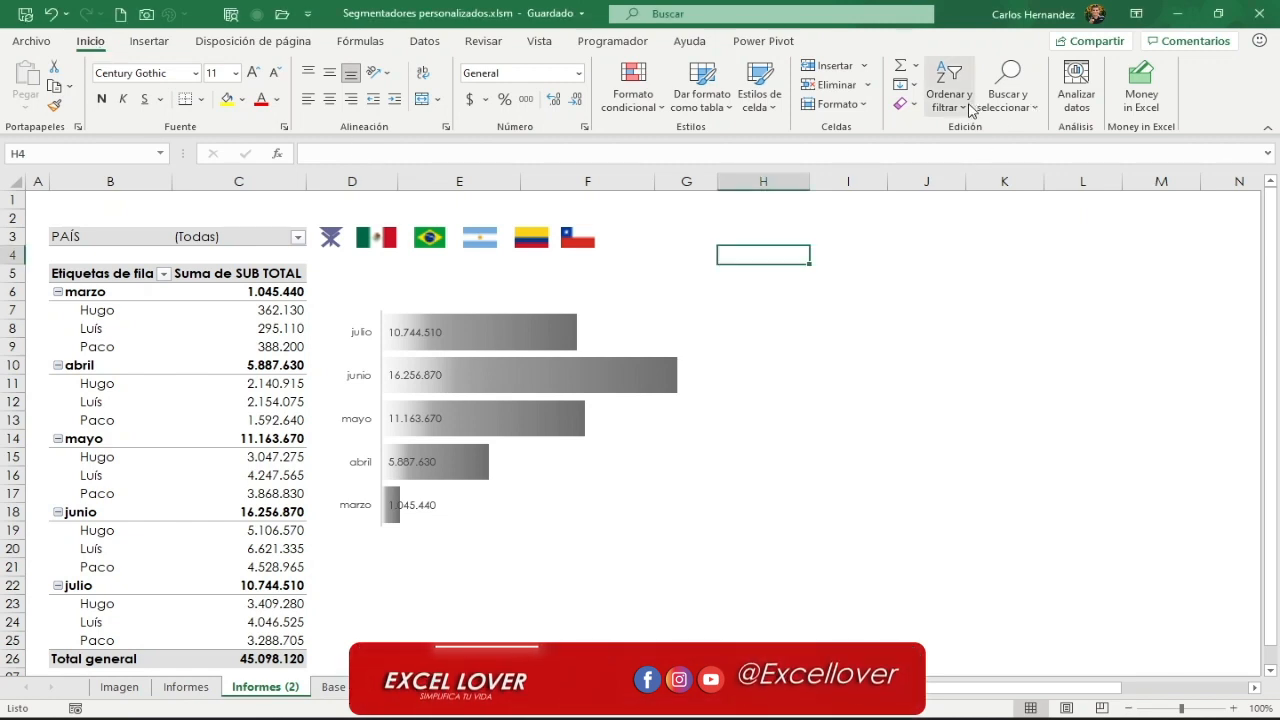
left_click(1033, 106)
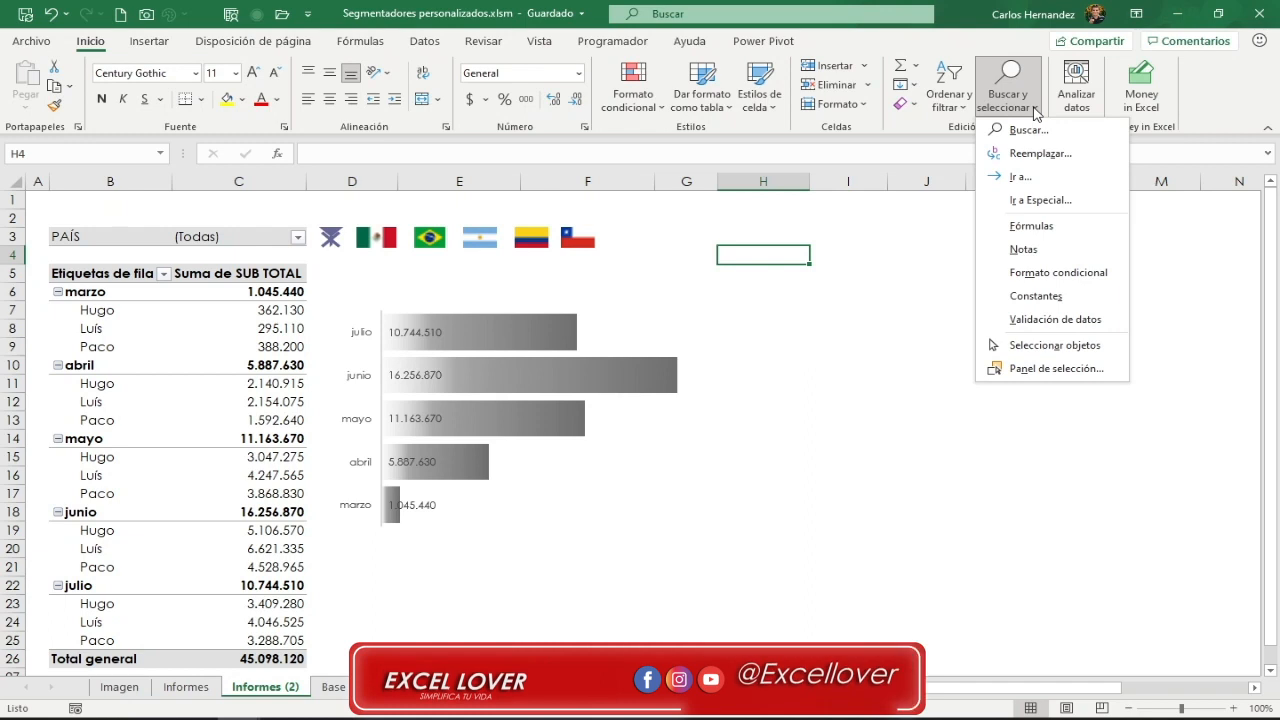
left_click(1048, 370)
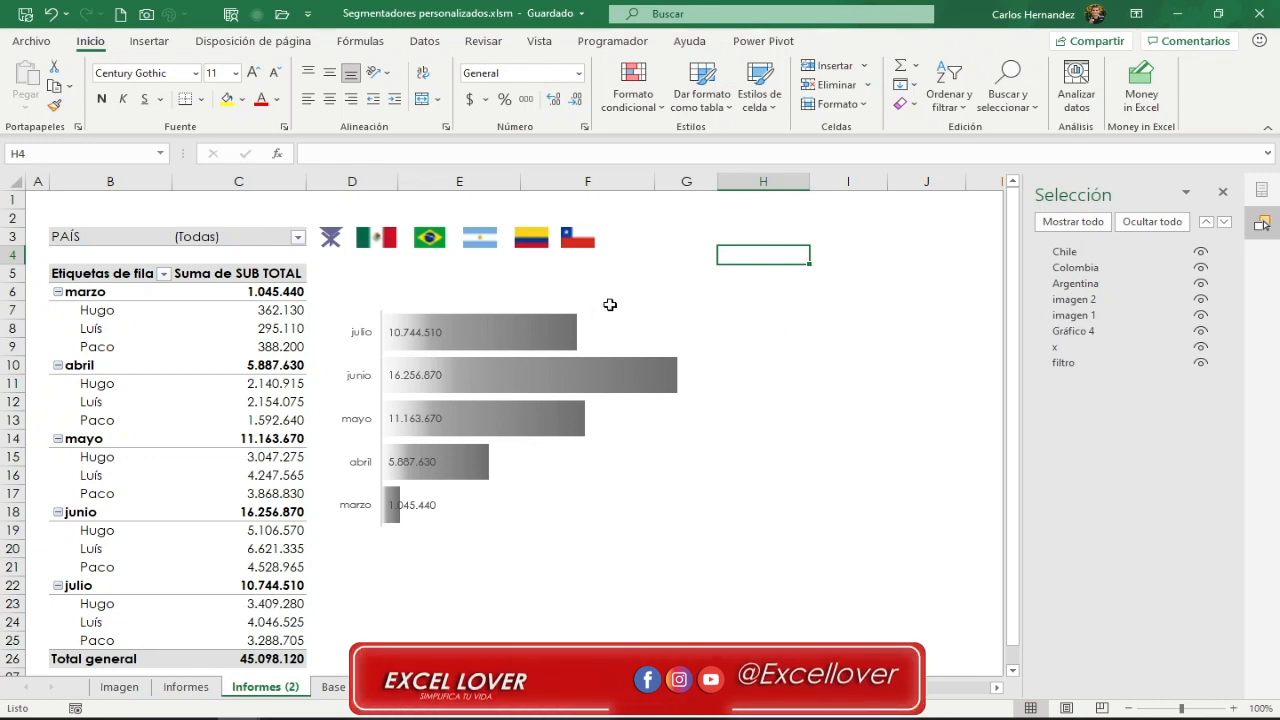
- Rename the Mexican flag picture from imagen 1 to México, with the accent
left_click(388, 253)
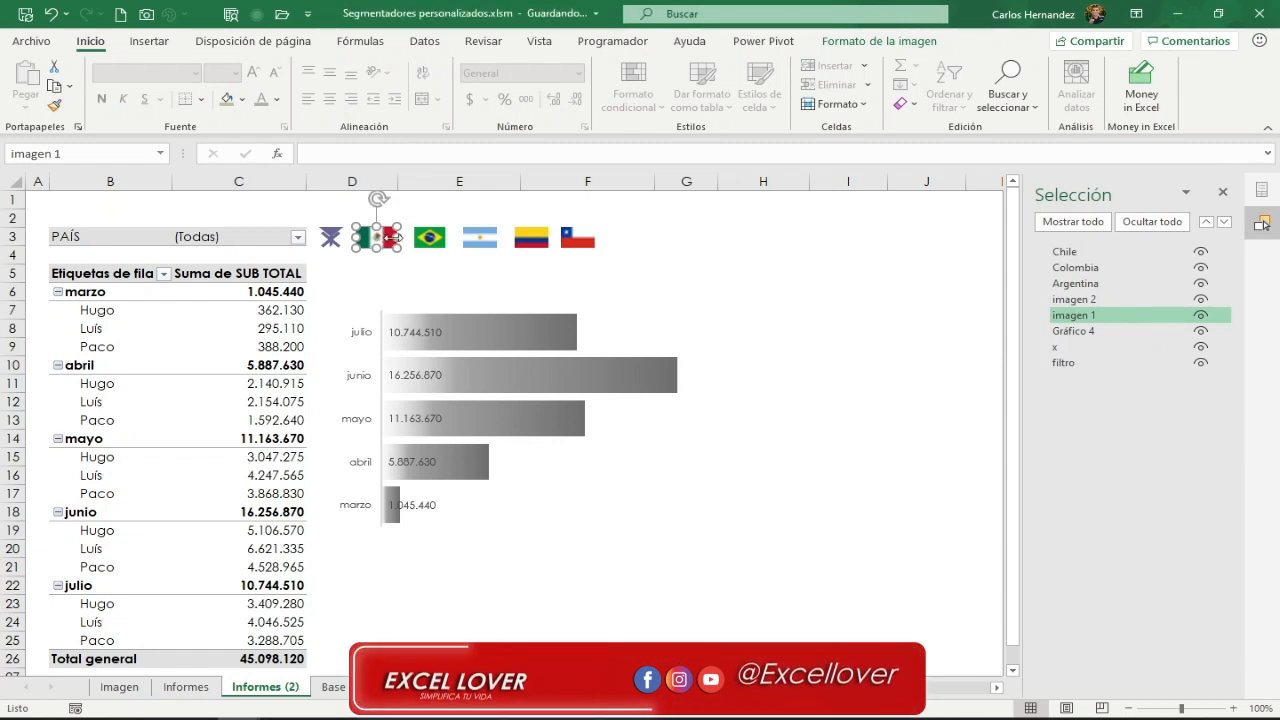
left_click(1090, 315)
left_click_drag(1101, 316, 1058, 314)
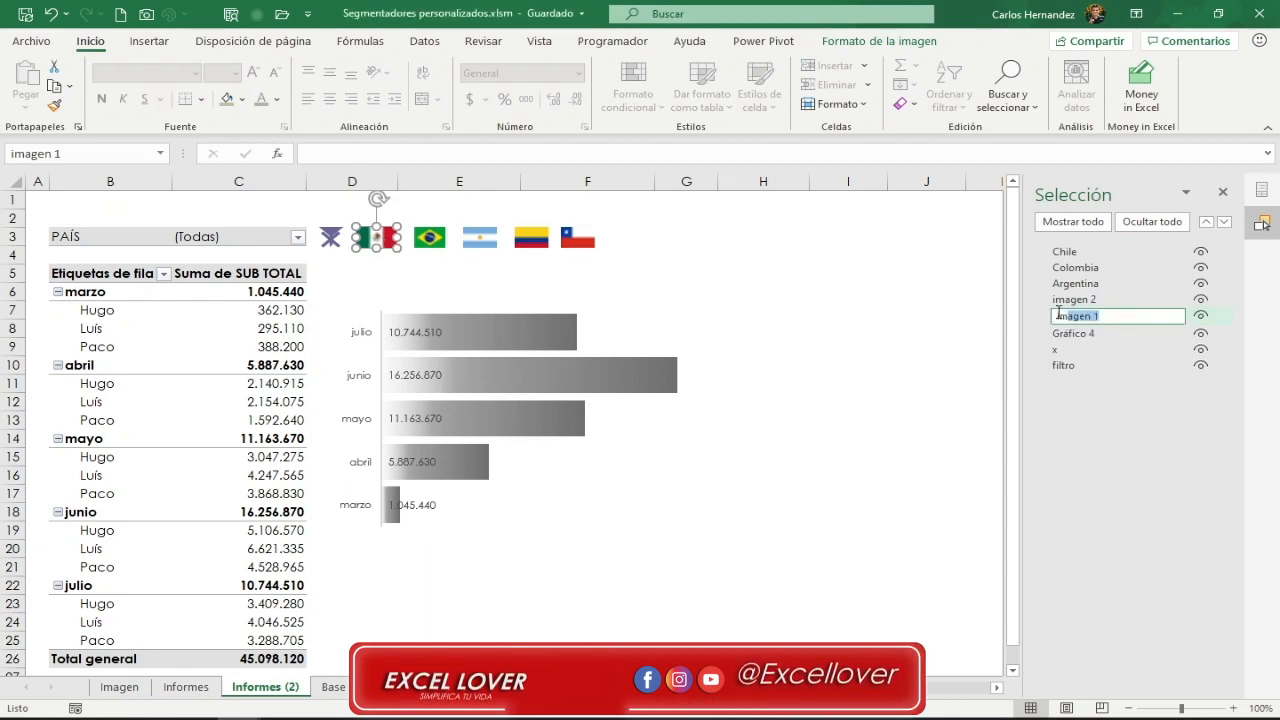
type("Mexico")
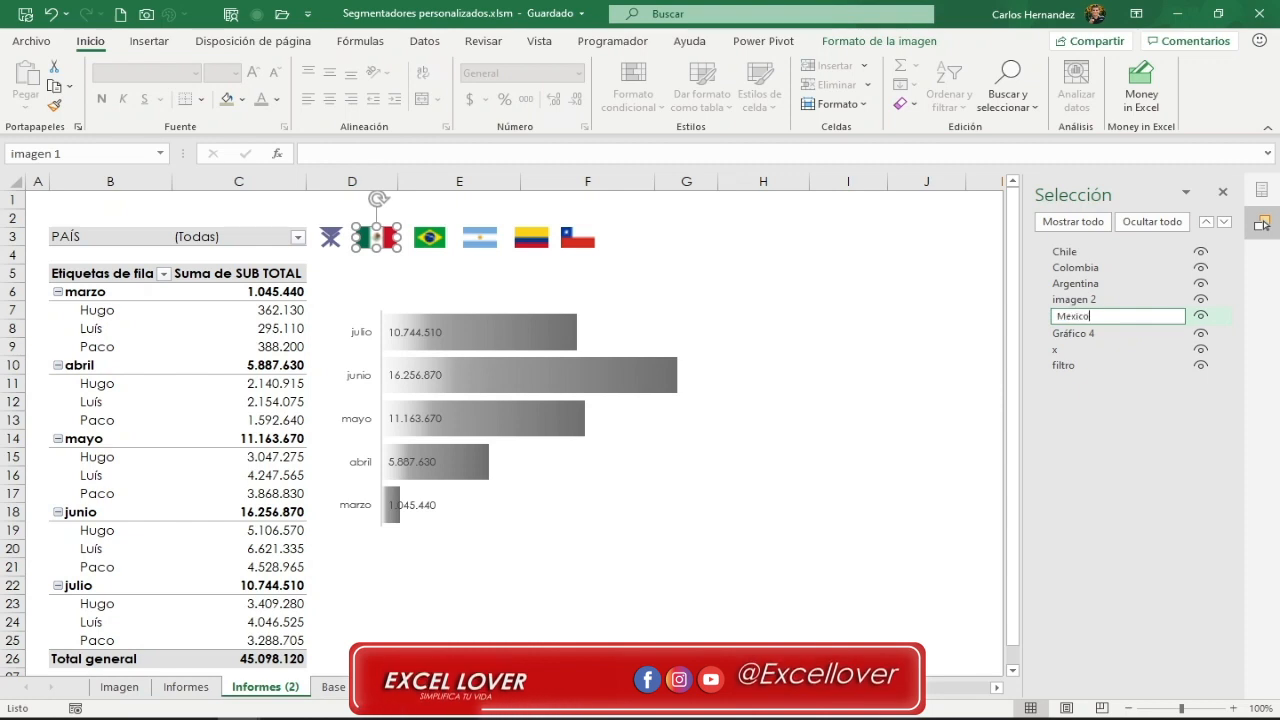
key("Return")
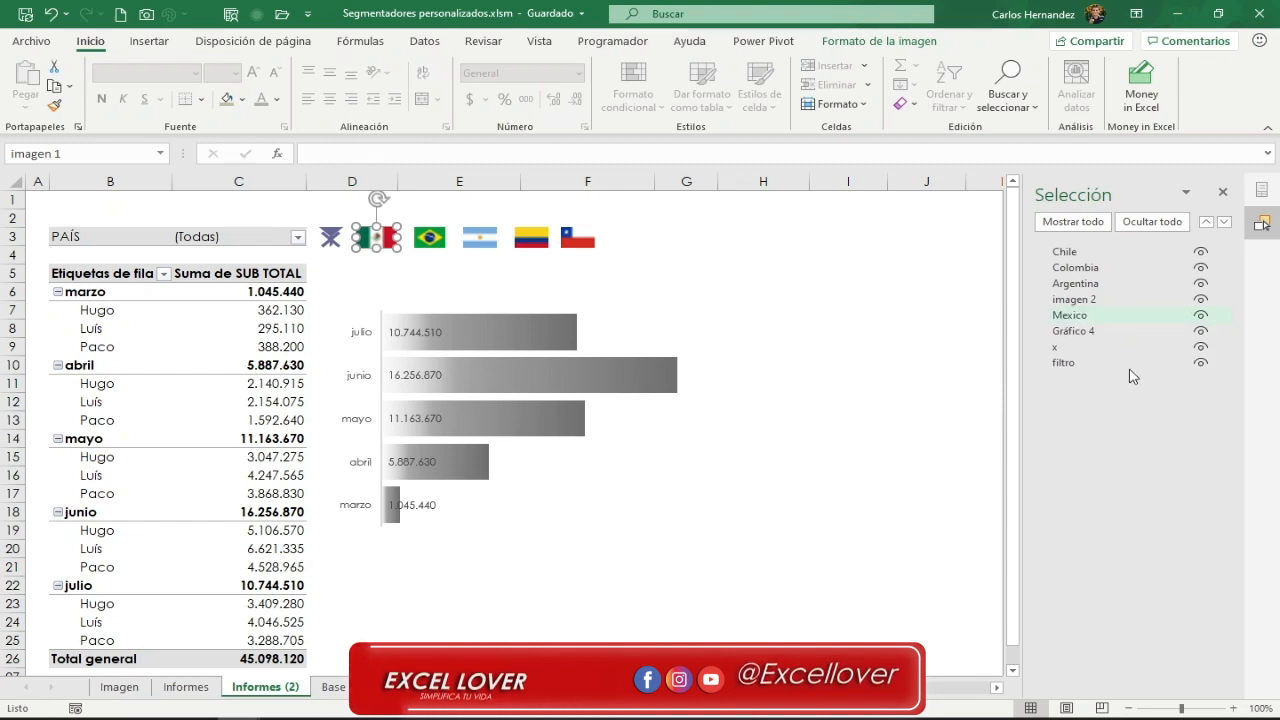
left_click(1073, 315)
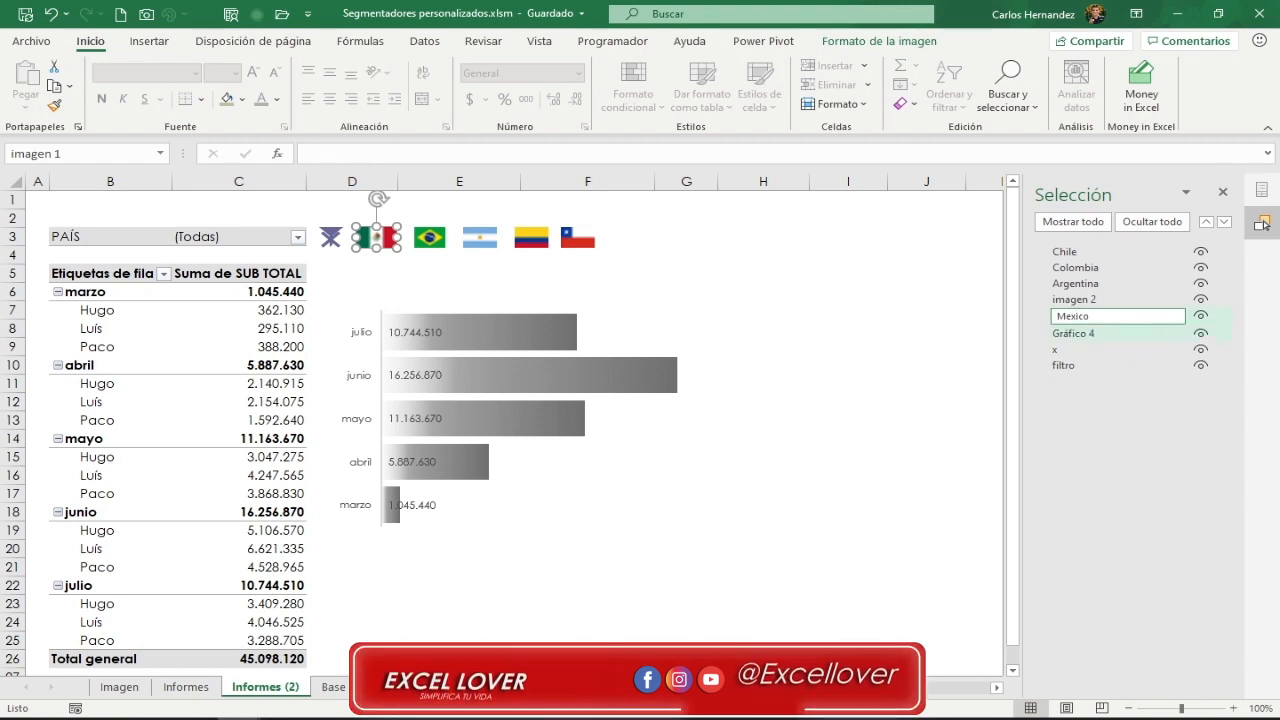
key("Return")
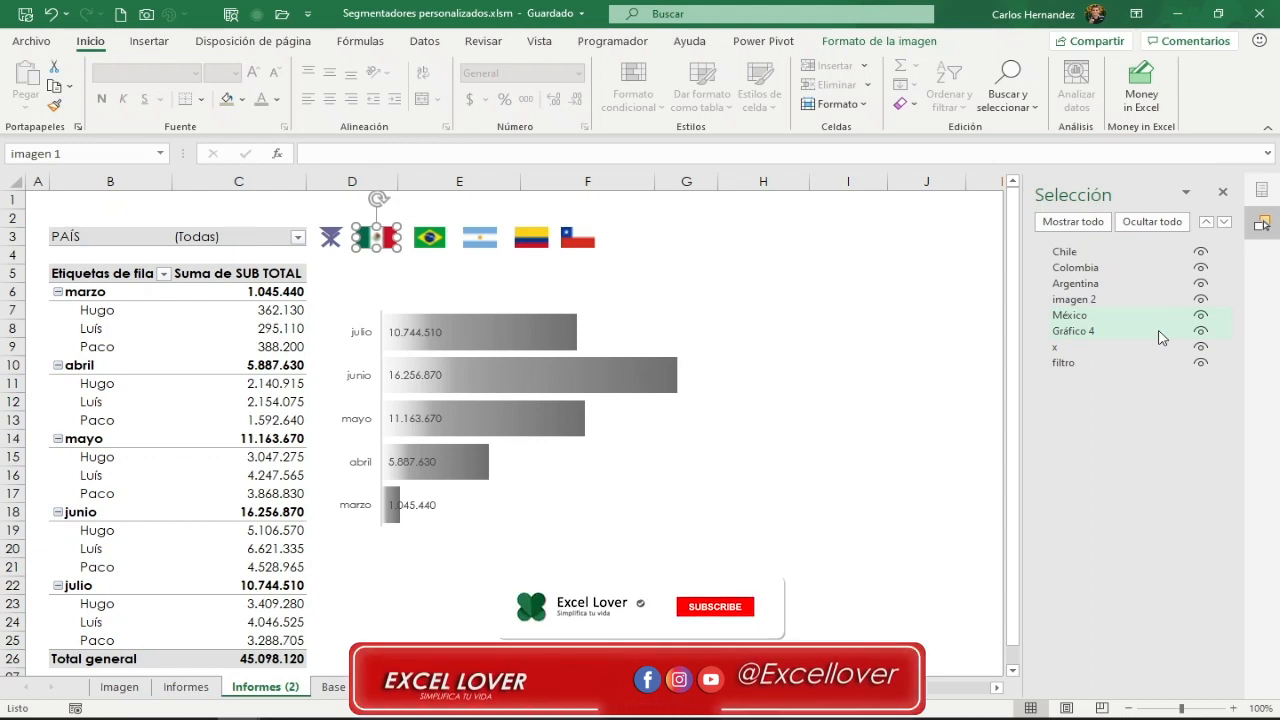
- Identify the chart in the object list and rename the Brazilian flag picture as Brasil
left_click(1078, 338)
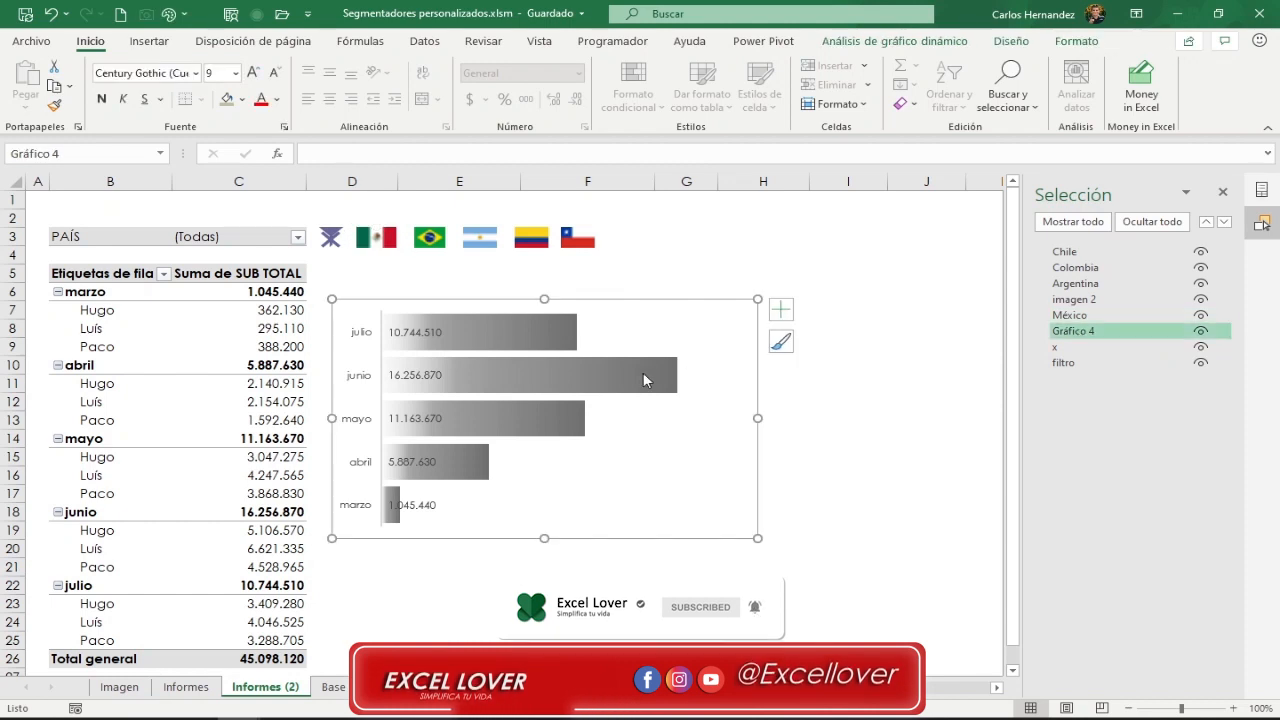
left_click(1078, 300)
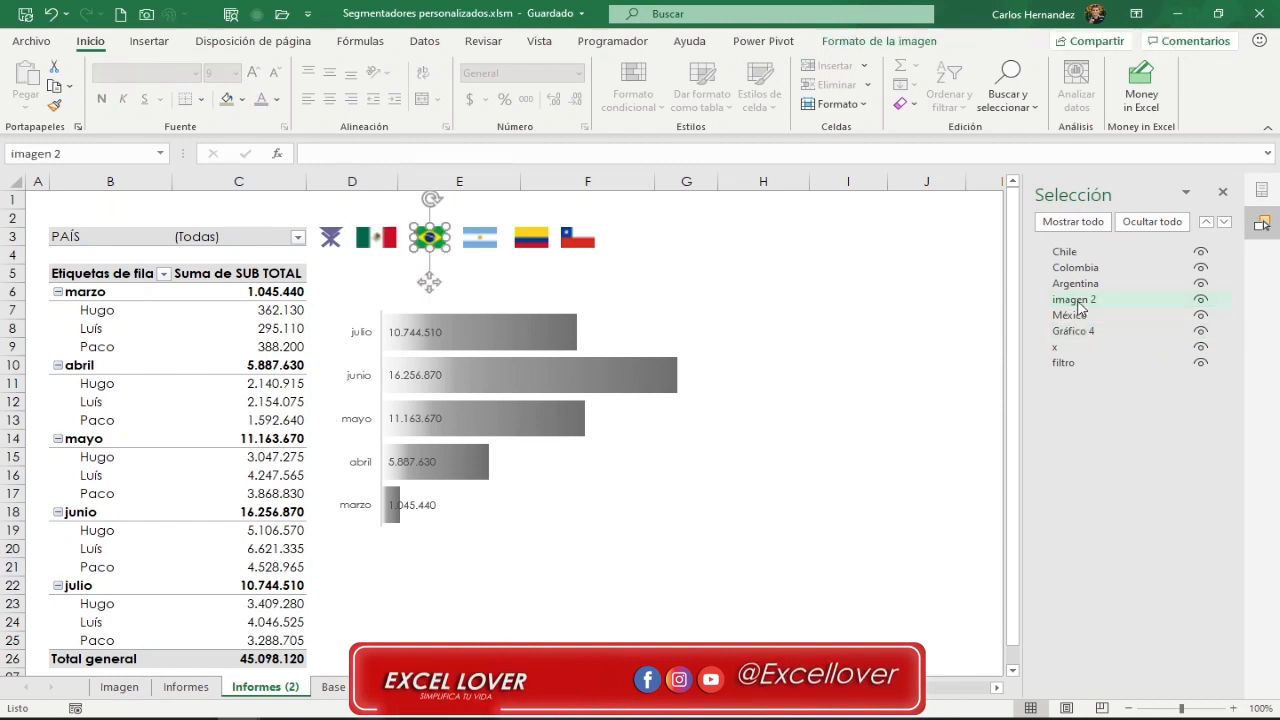
left_click(1092, 300)
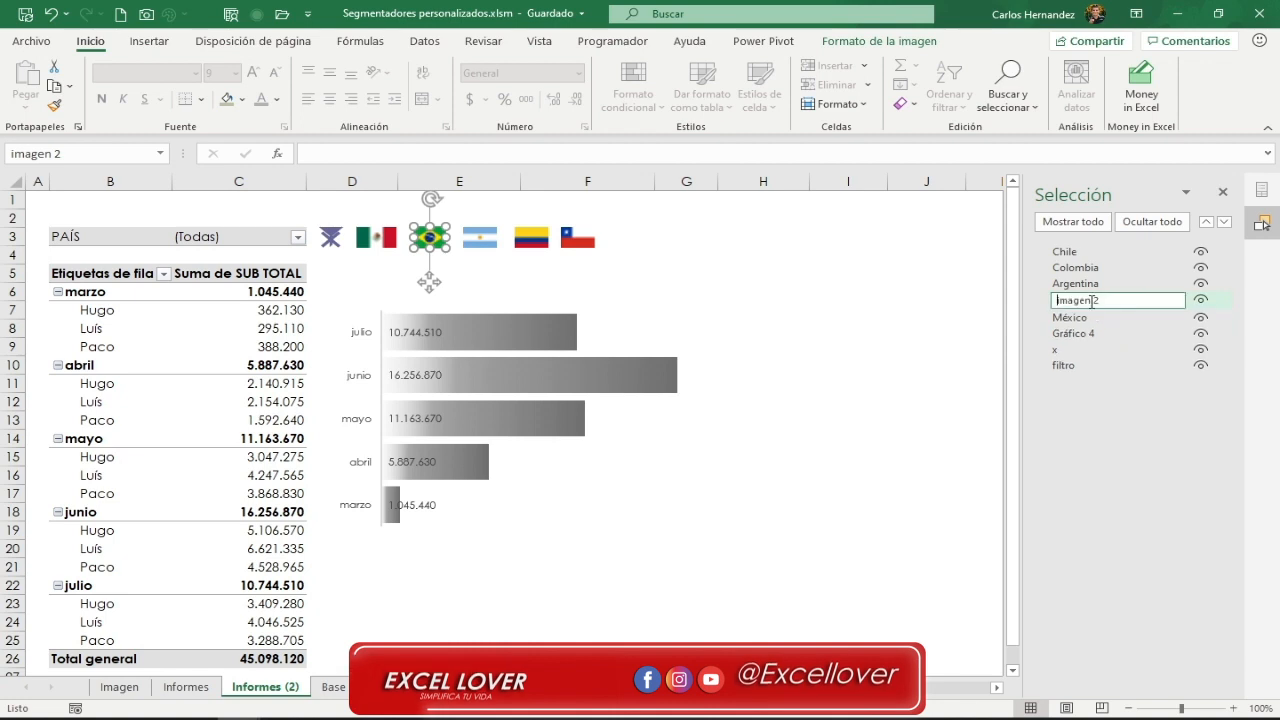
left_click_drag(1106, 298, 1038, 300)
type("B")
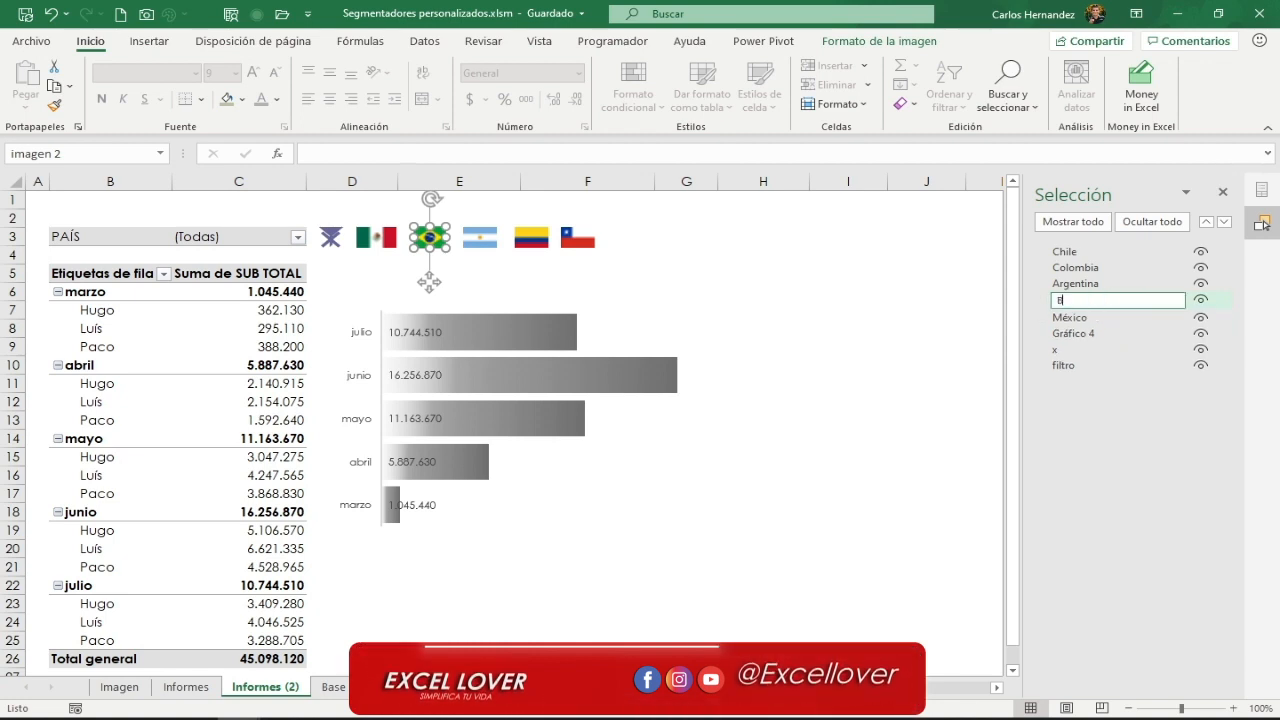
type("rasil")
key("Return")
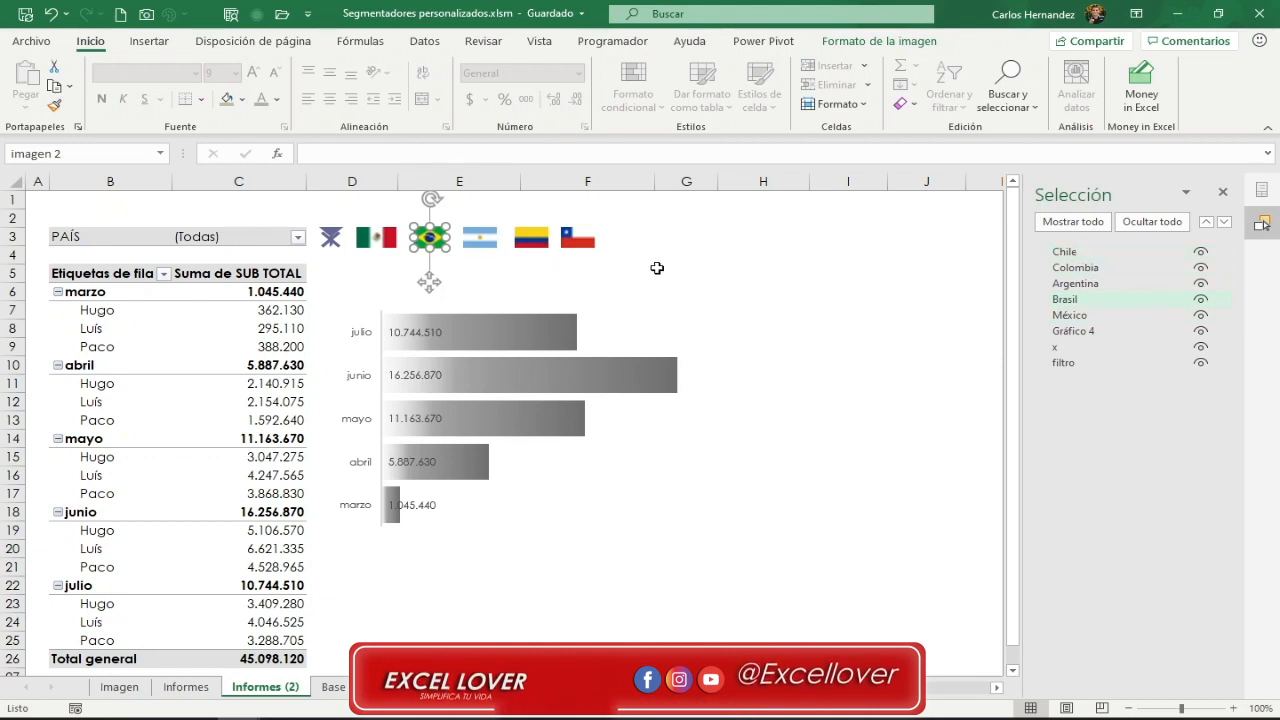
- Check which graphic each listed object refers to: Chile, Colombia, Argentina, Brasil, México, x and filtro
left_click(1075, 253)
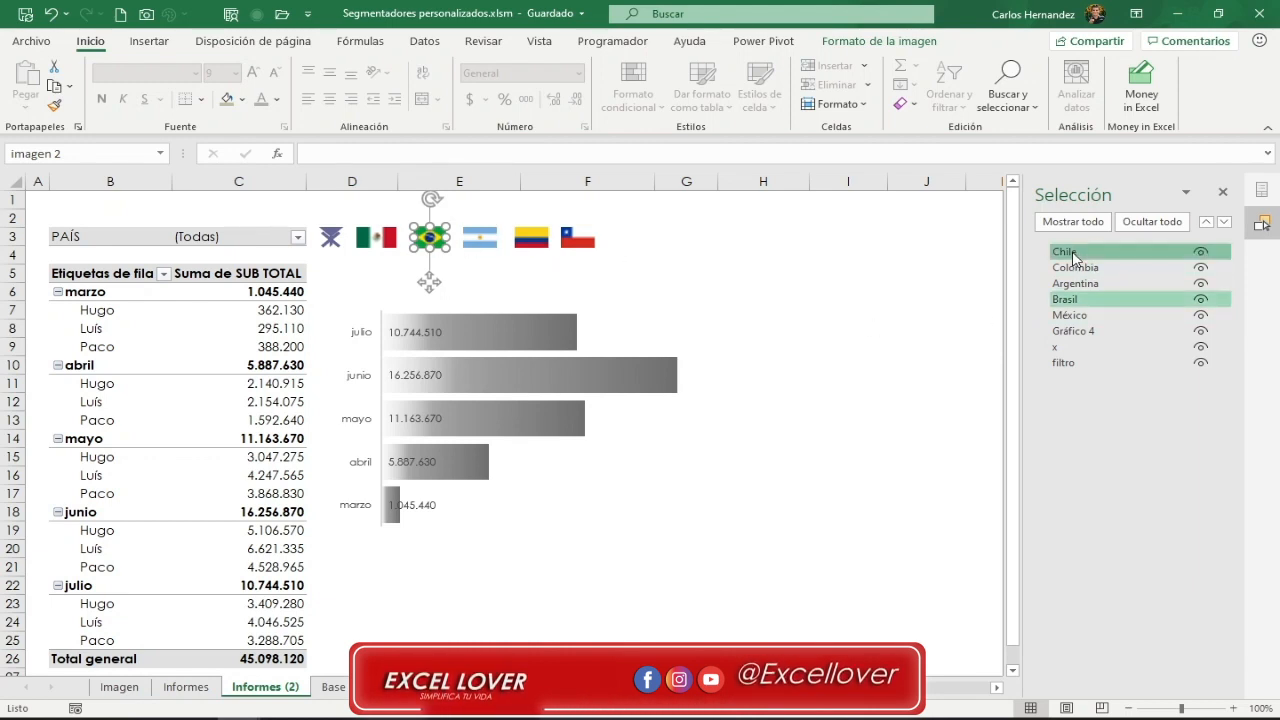
left_click(1077, 268)
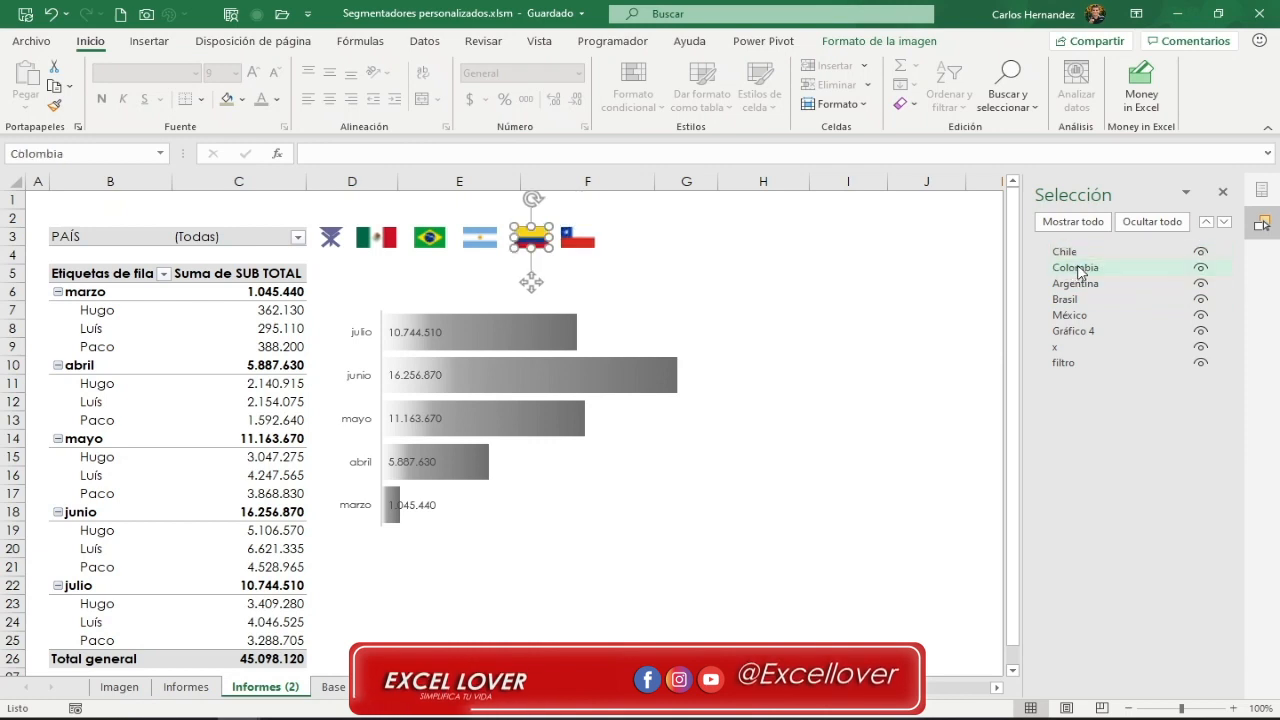
left_click(1077, 284)
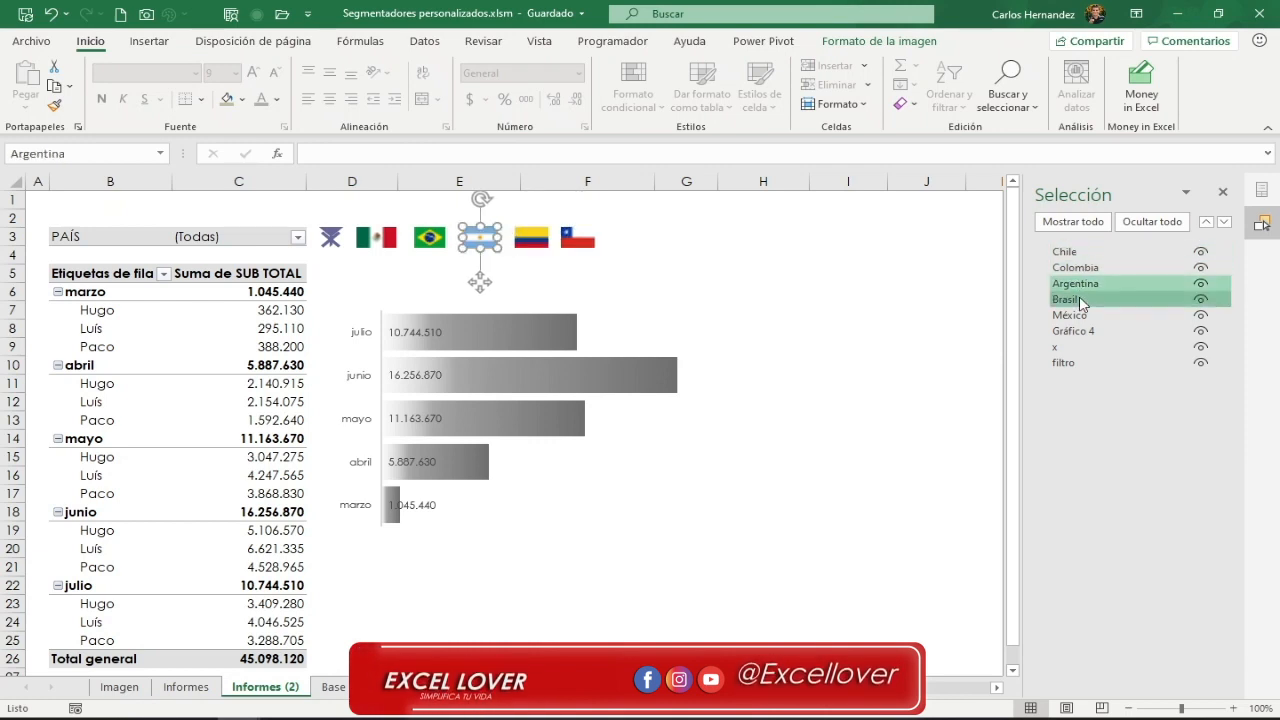
left_click(1079, 300)
left_click(1073, 316)
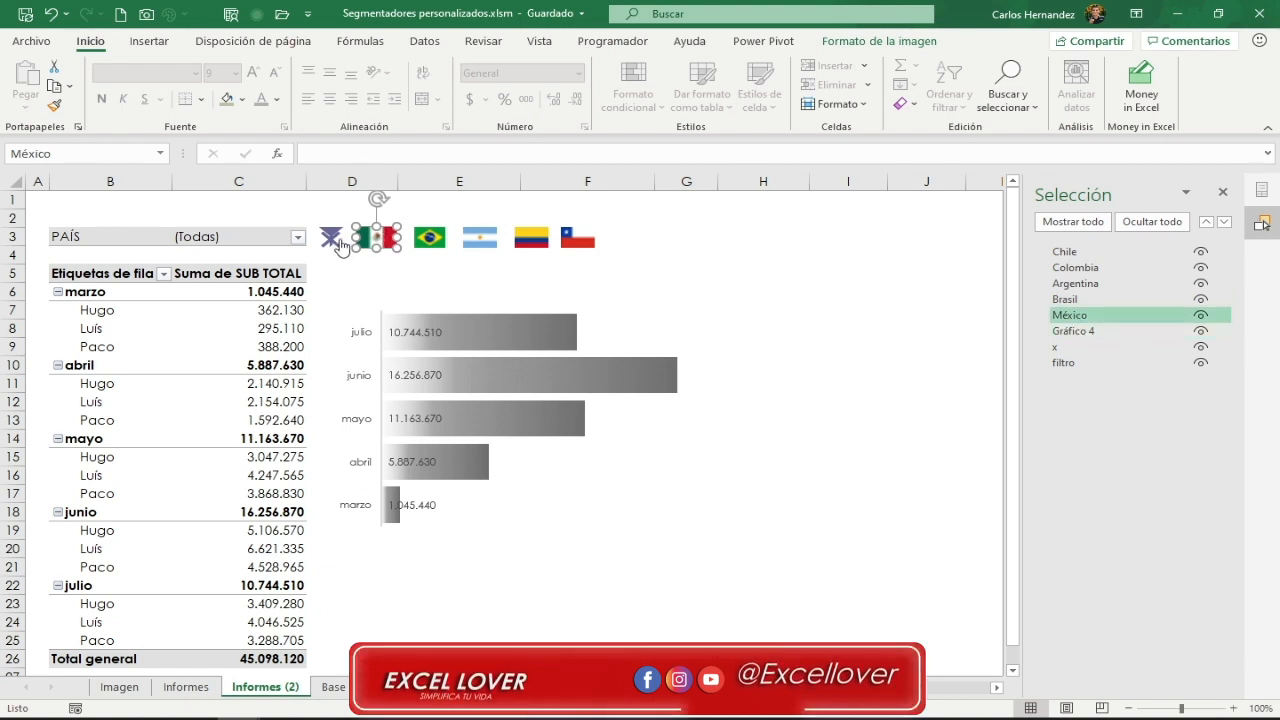
left_click(1066, 348)
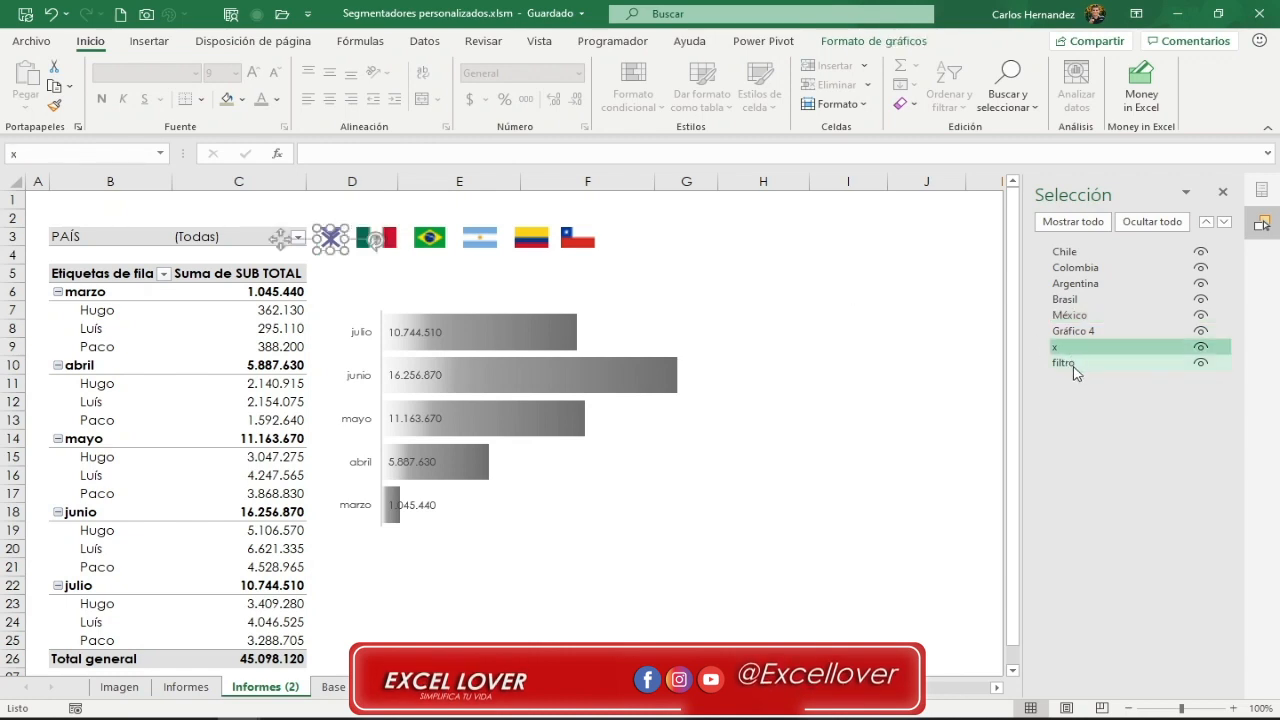
left_click(1064, 363)
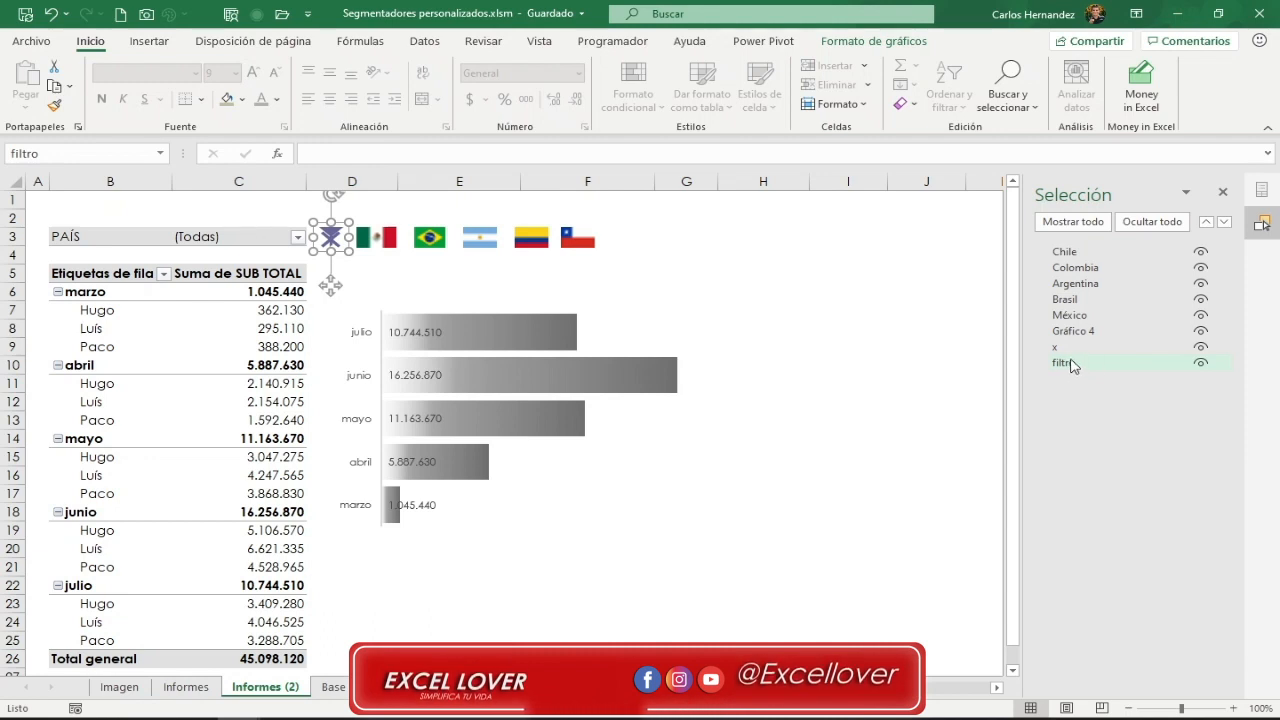
- Regroup the x and filtro shapes beside the PAÍS filter into a single object
left_click(1066, 350)
left_click(1066, 350)
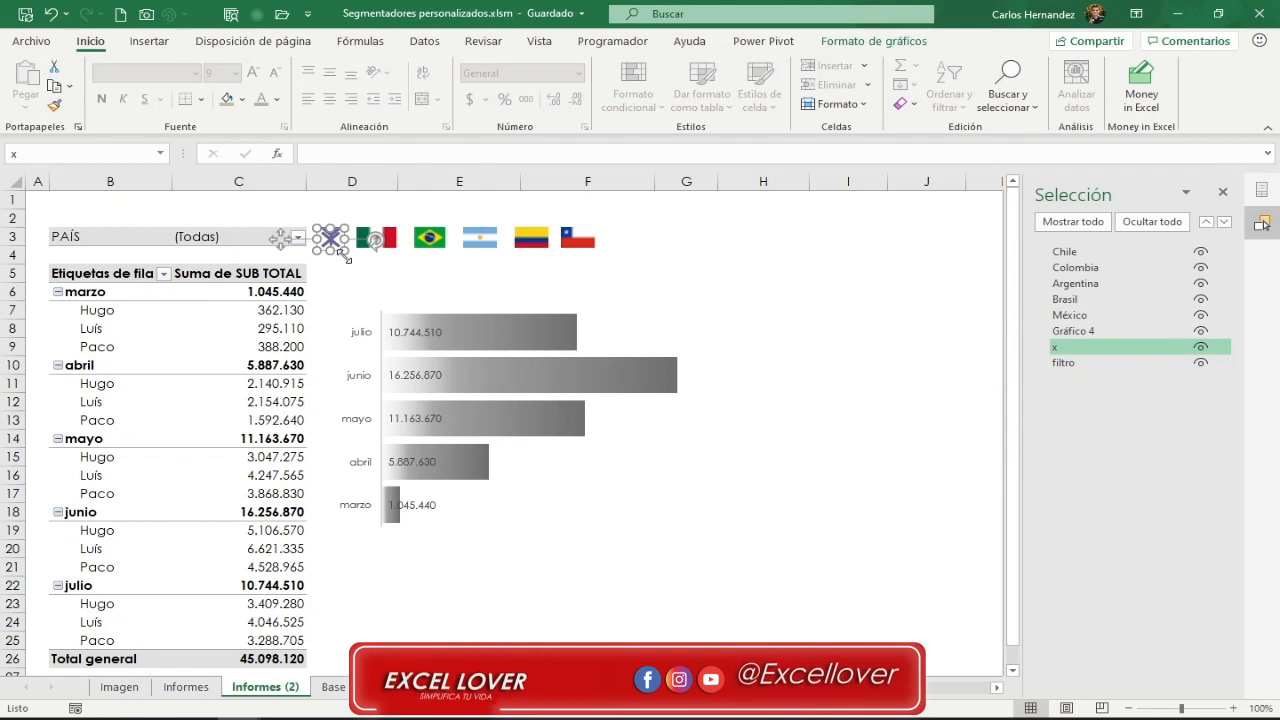
left_click(899, 42)
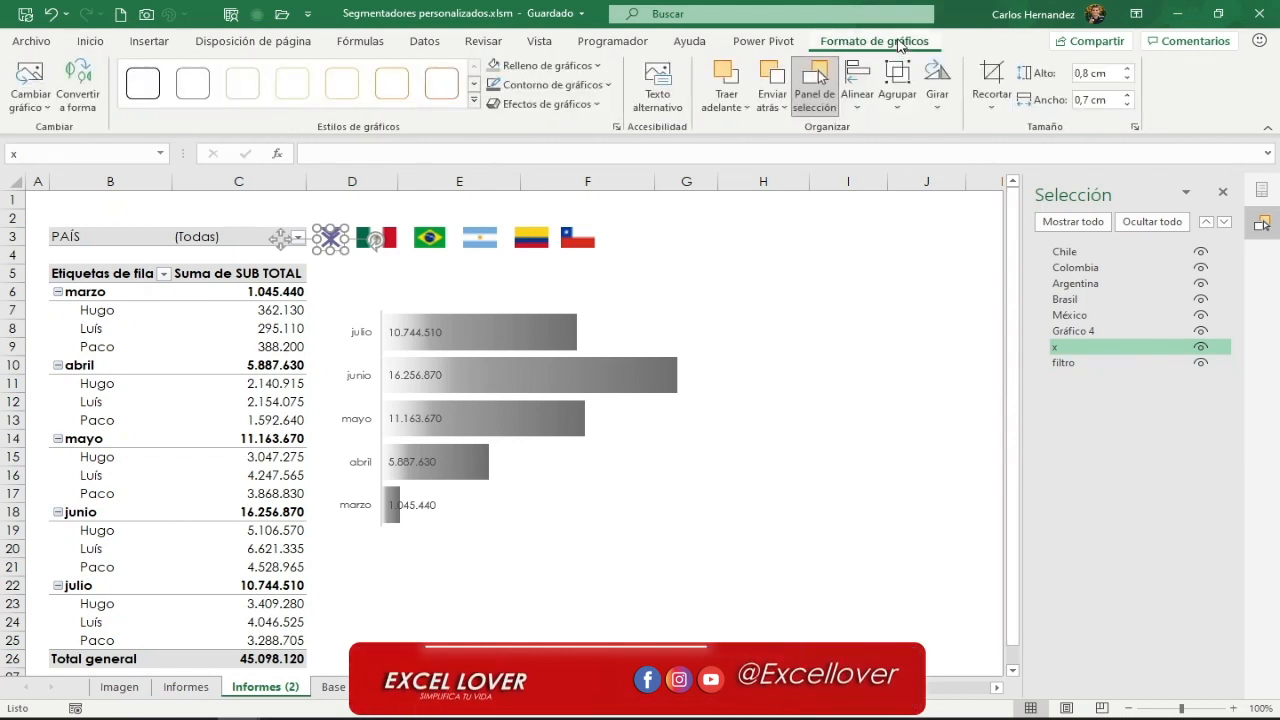
left_click(898, 100)
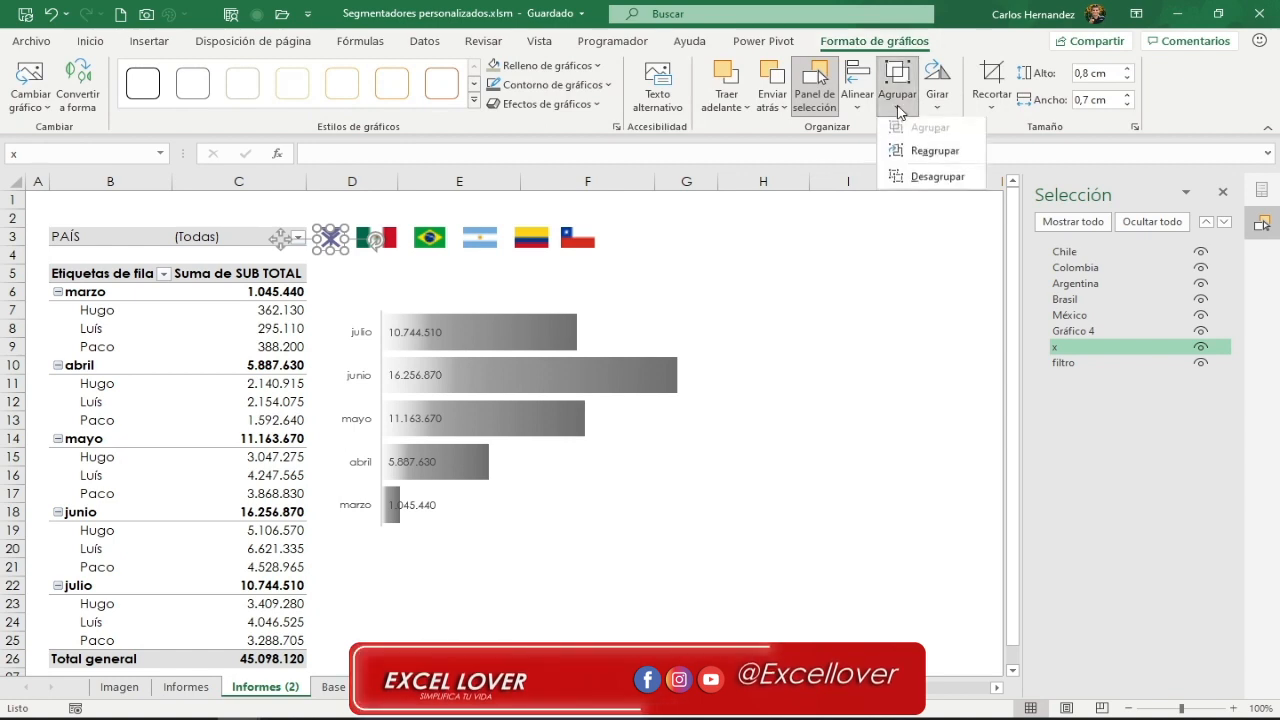
left_click(940, 157)
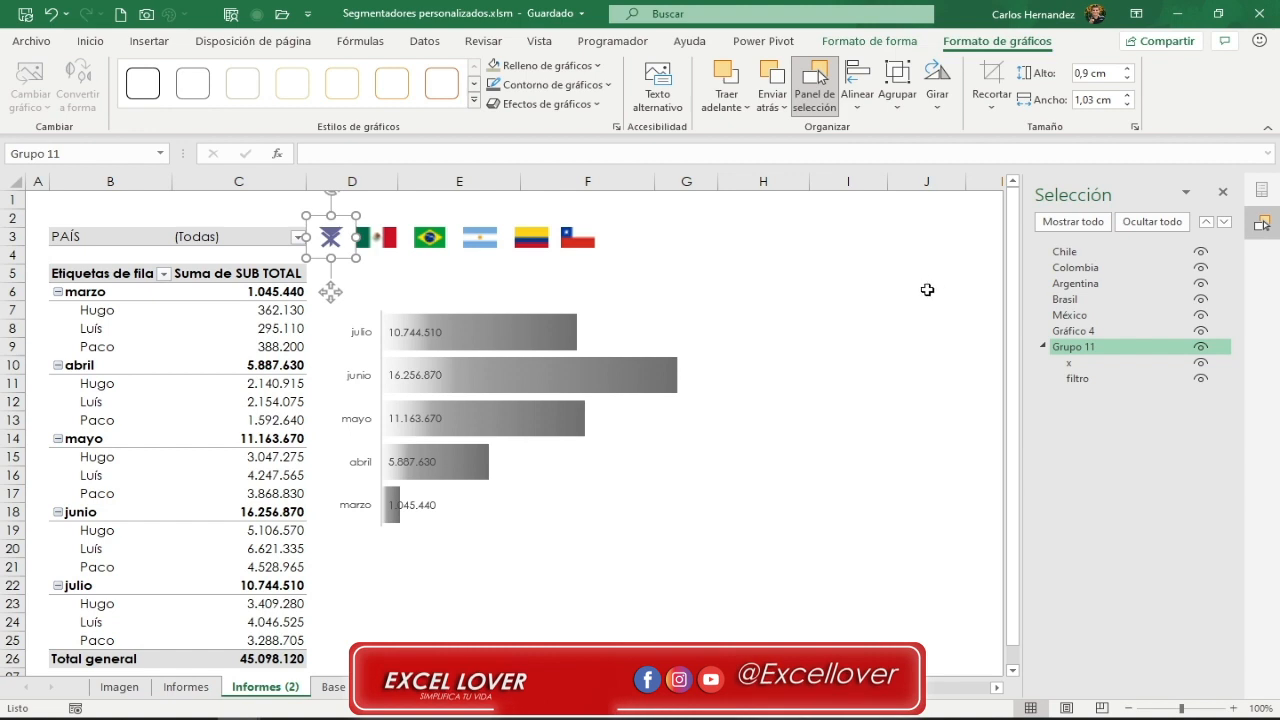
left_click(921, 385)
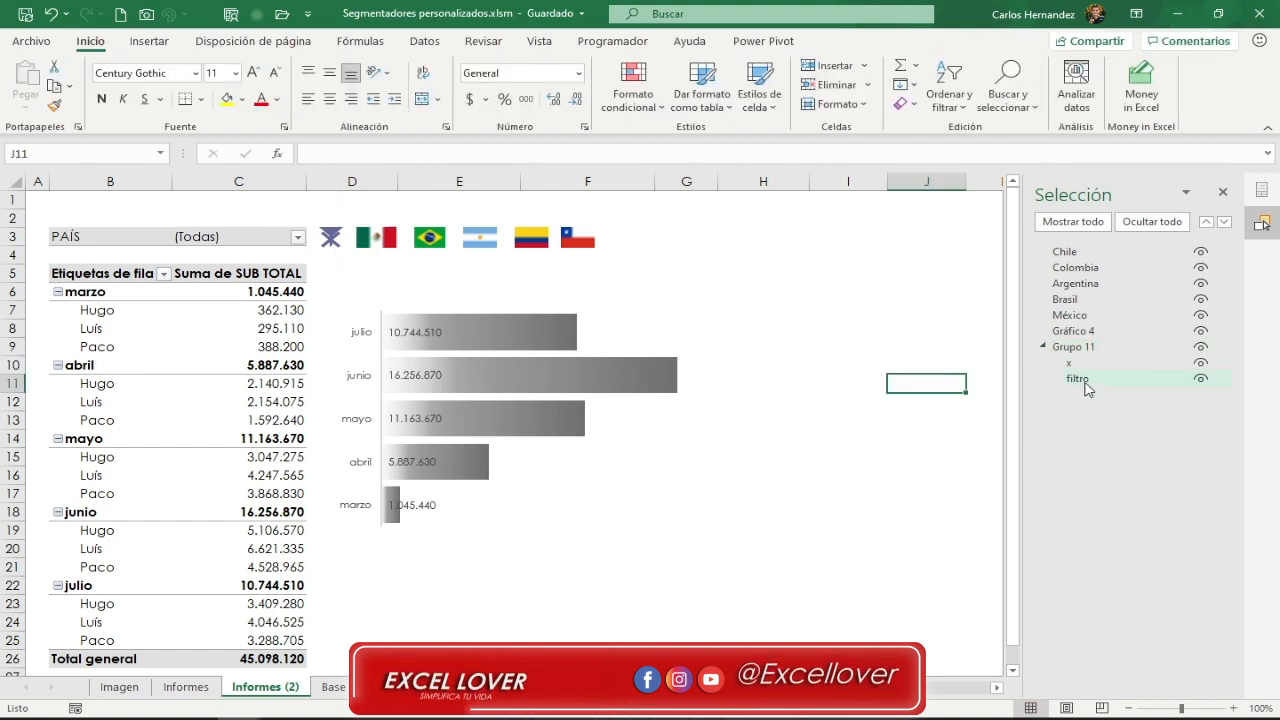
- Check the members of the group containing x and filtro, and rename that group as quitarFiltro
left_click(1086, 385)
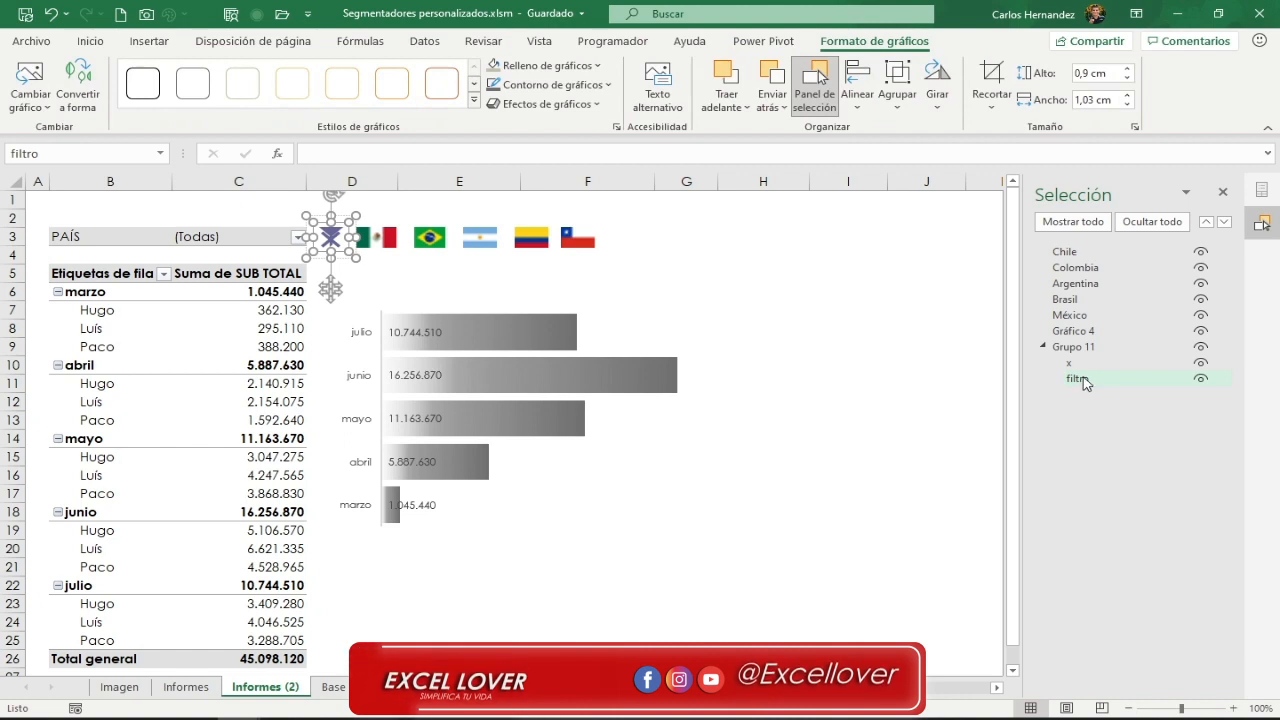
left_click(1082, 365)
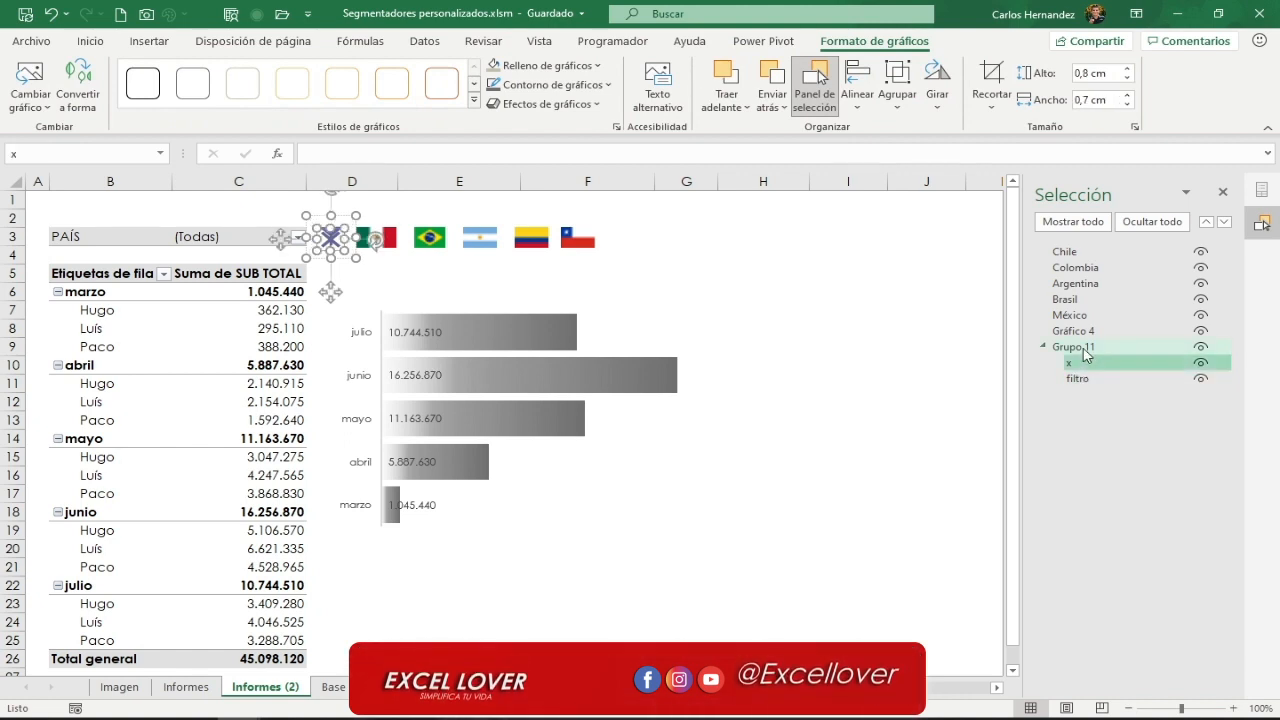
left_click(1084, 350)
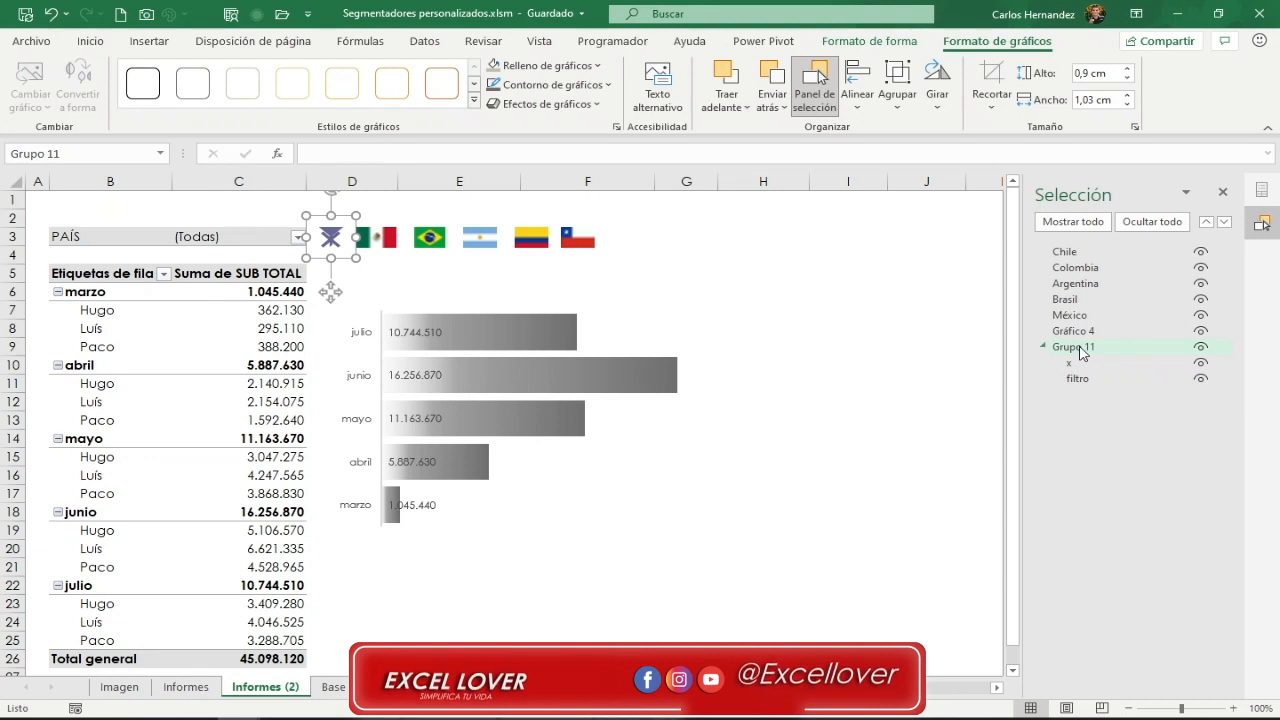
left_click(1082, 349)
left_click_drag(1115, 352, 1034, 343)
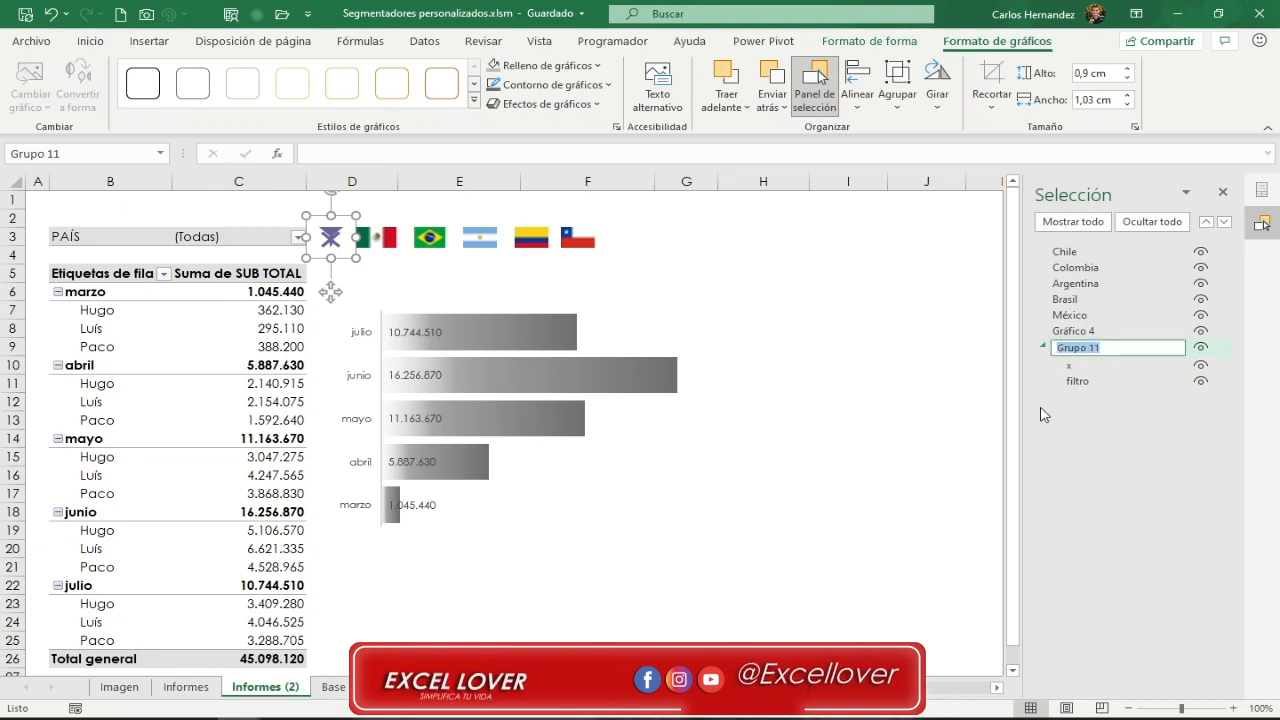
type("quitarFiltro")
key("Return")
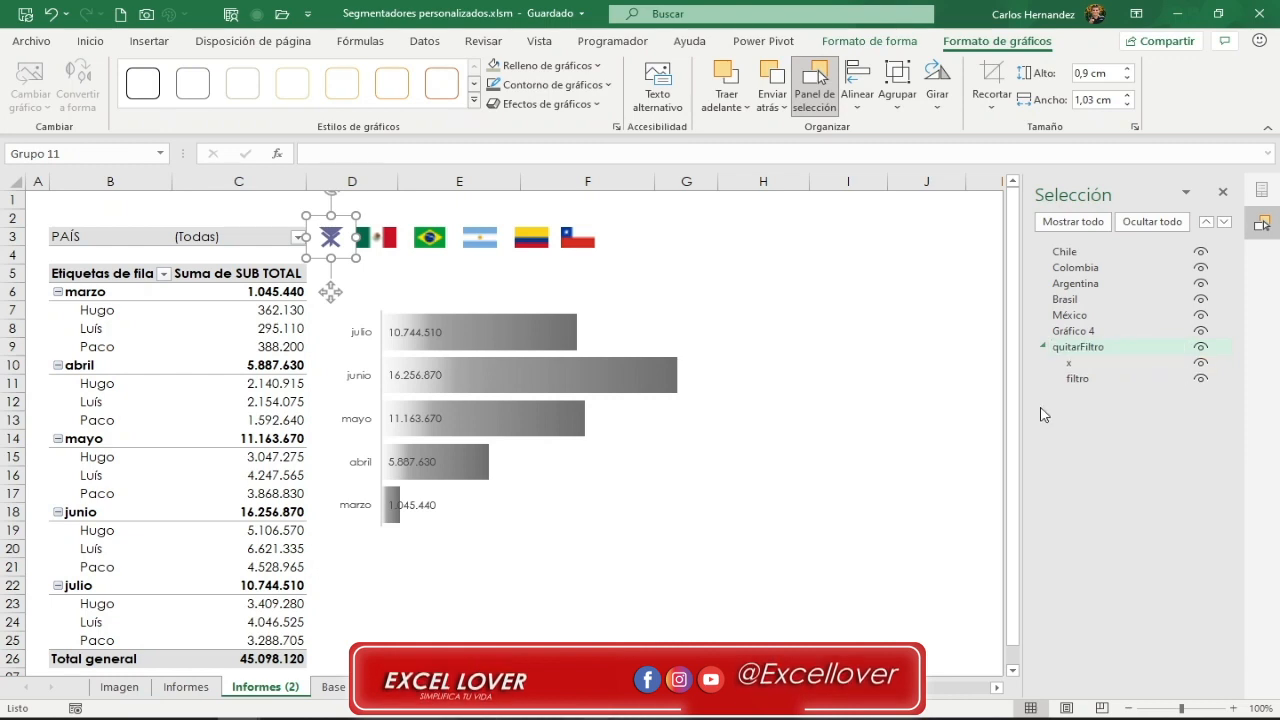
left_click(789, 280)
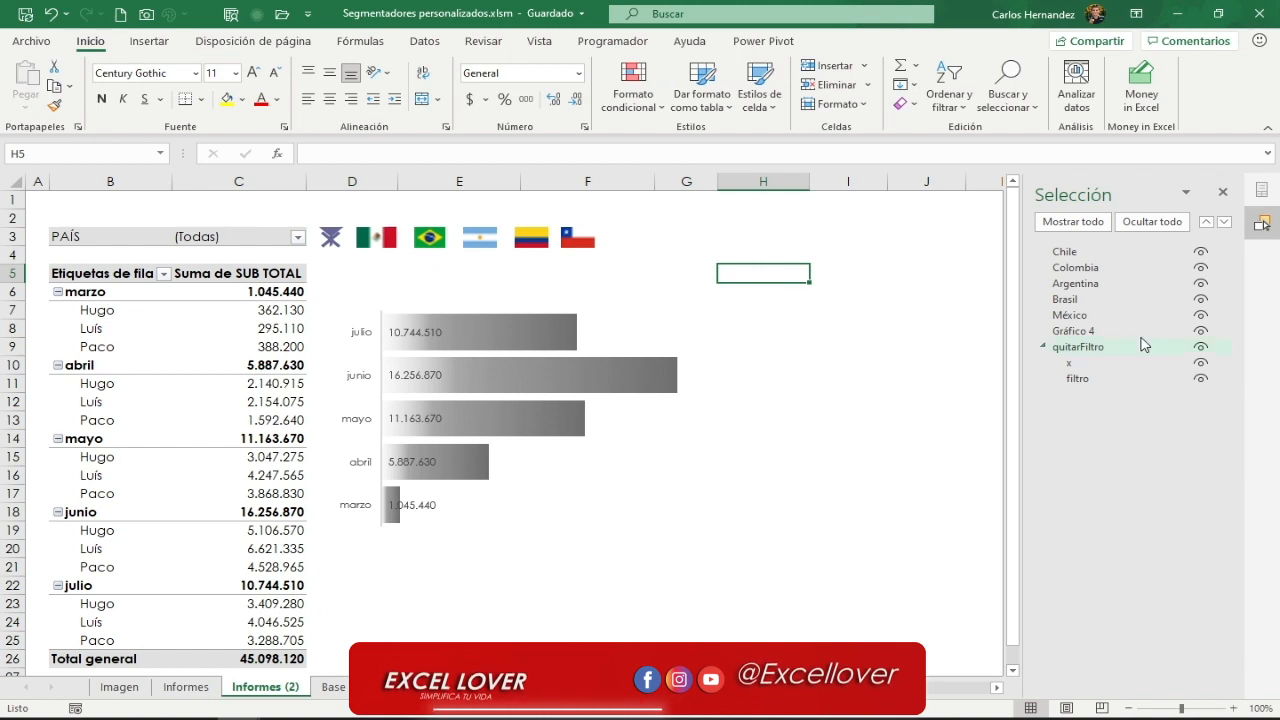
- Group the Chile, Colombia, Argentina, Brasil and México flag pictures into one object
left_click(1083, 254)
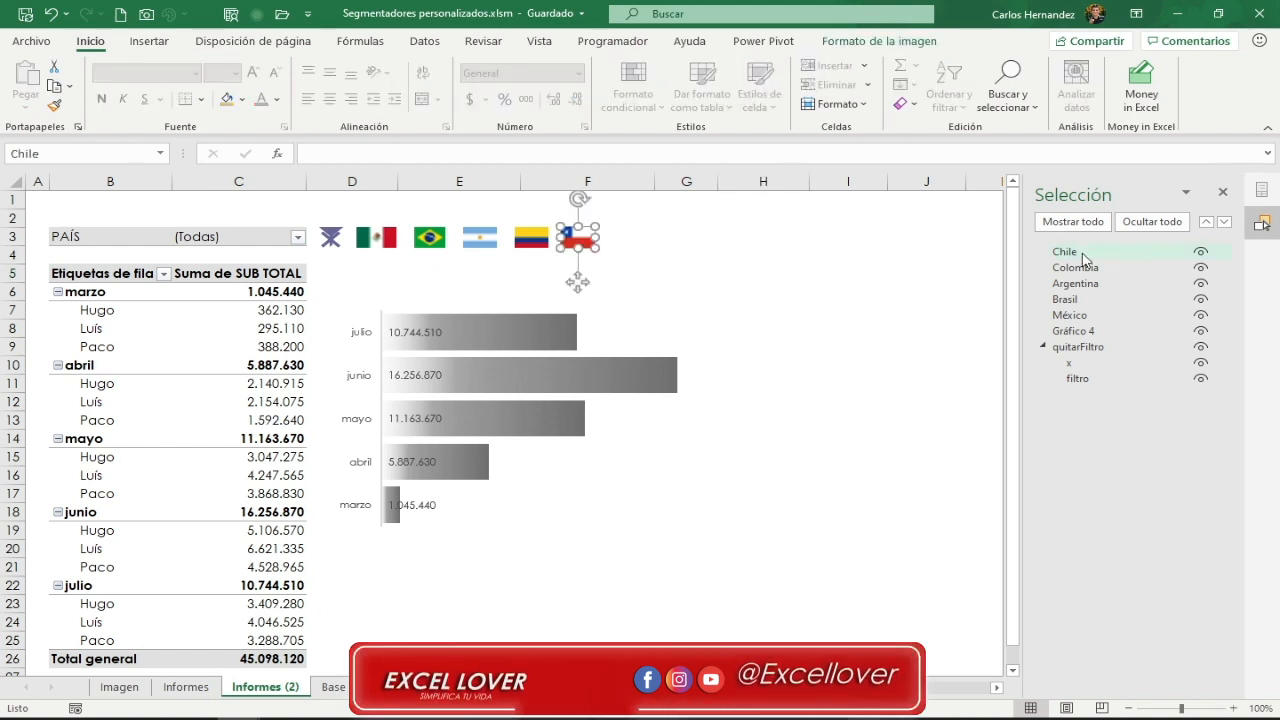
left_click(1075, 267, "ctrl")
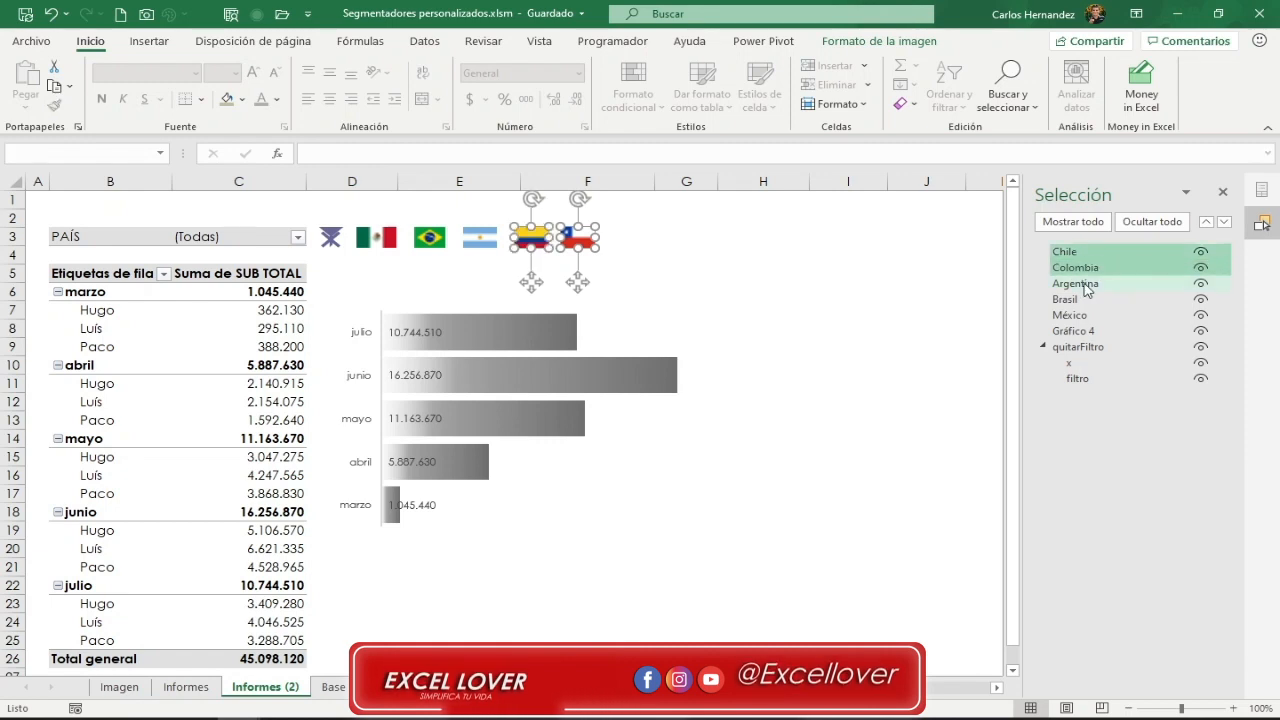
left_click(1075, 283, "ctrl")
left_click(1078, 300, "ctrl")
left_click(1078, 316, "ctrl")
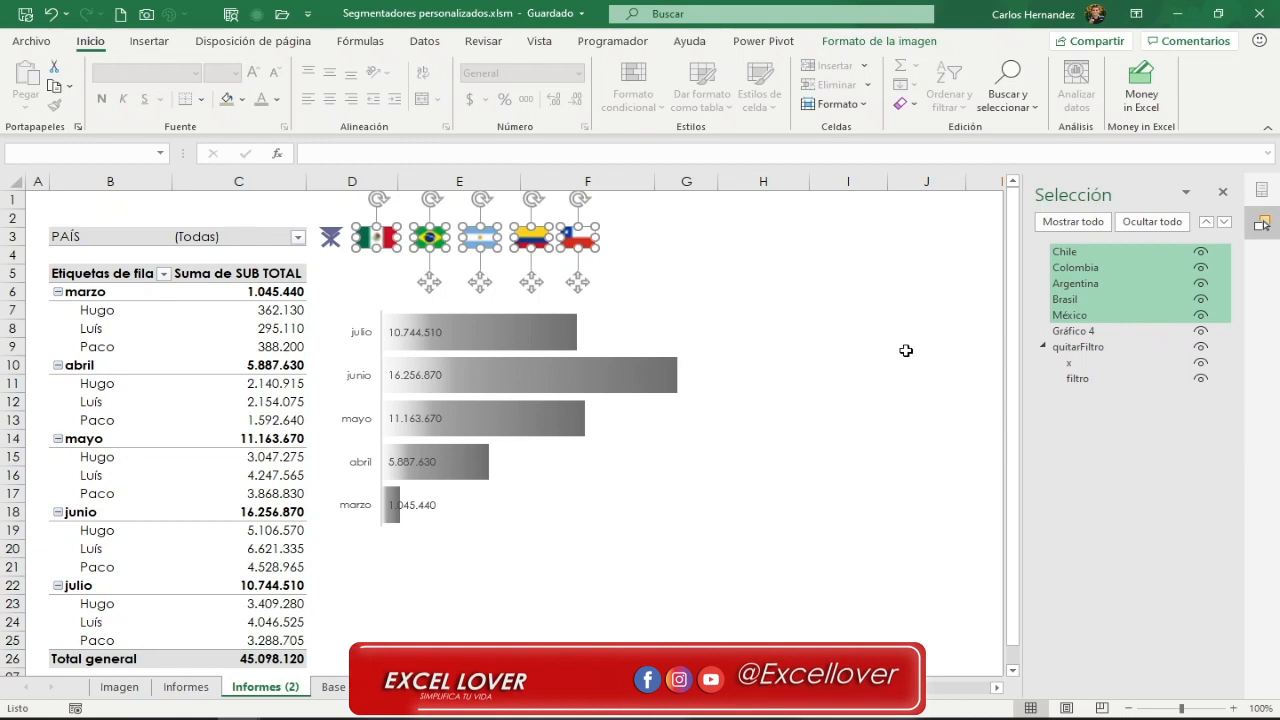
left_click(872, 42)
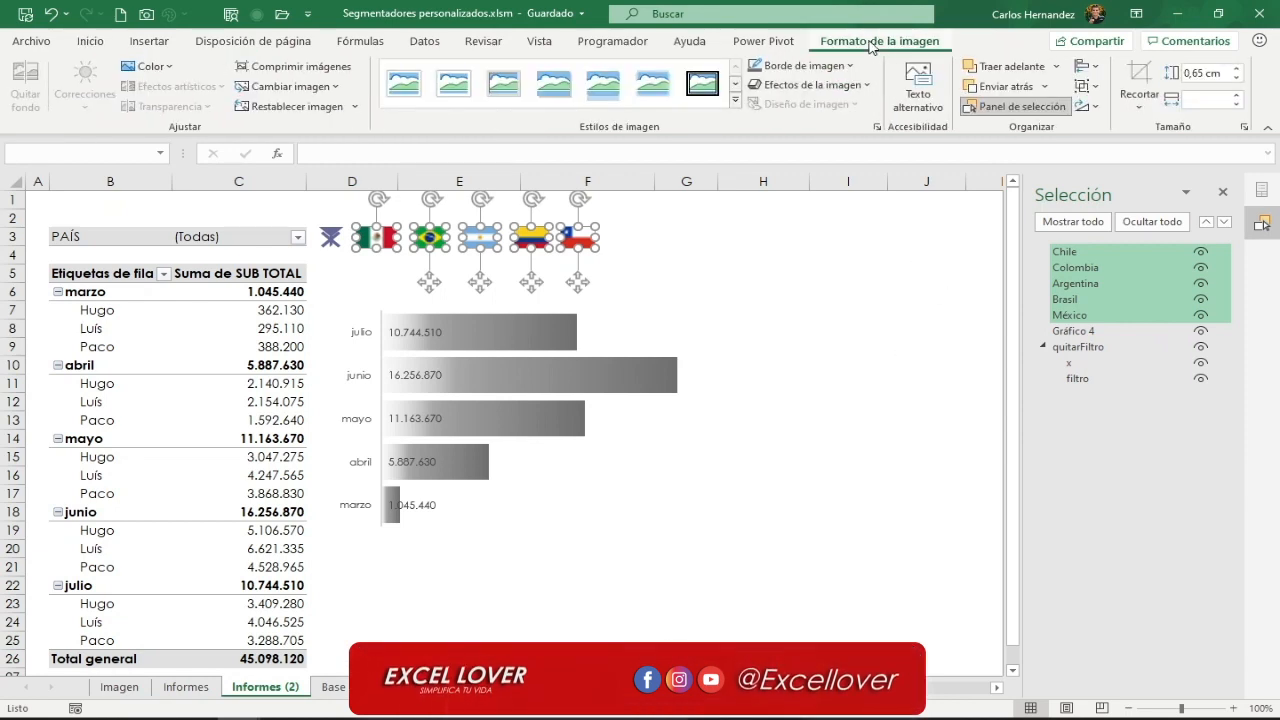
left_click(1098, 88)
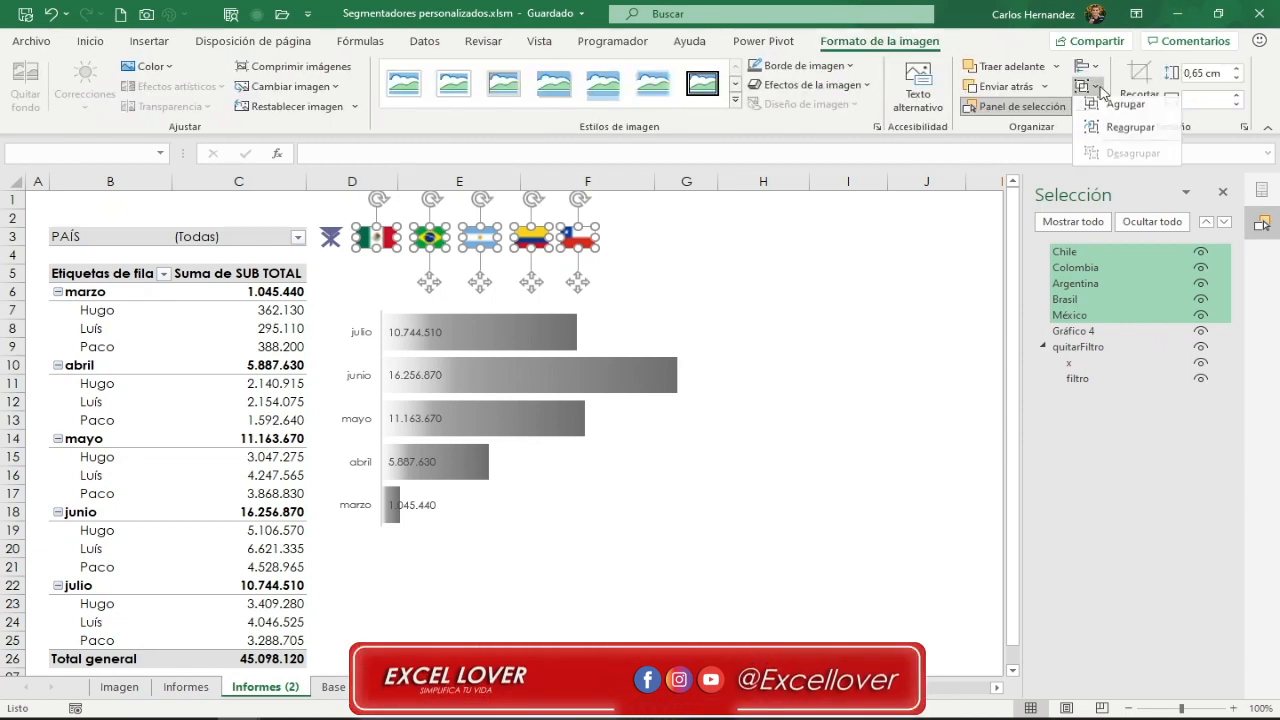
left_click(1143, 113)
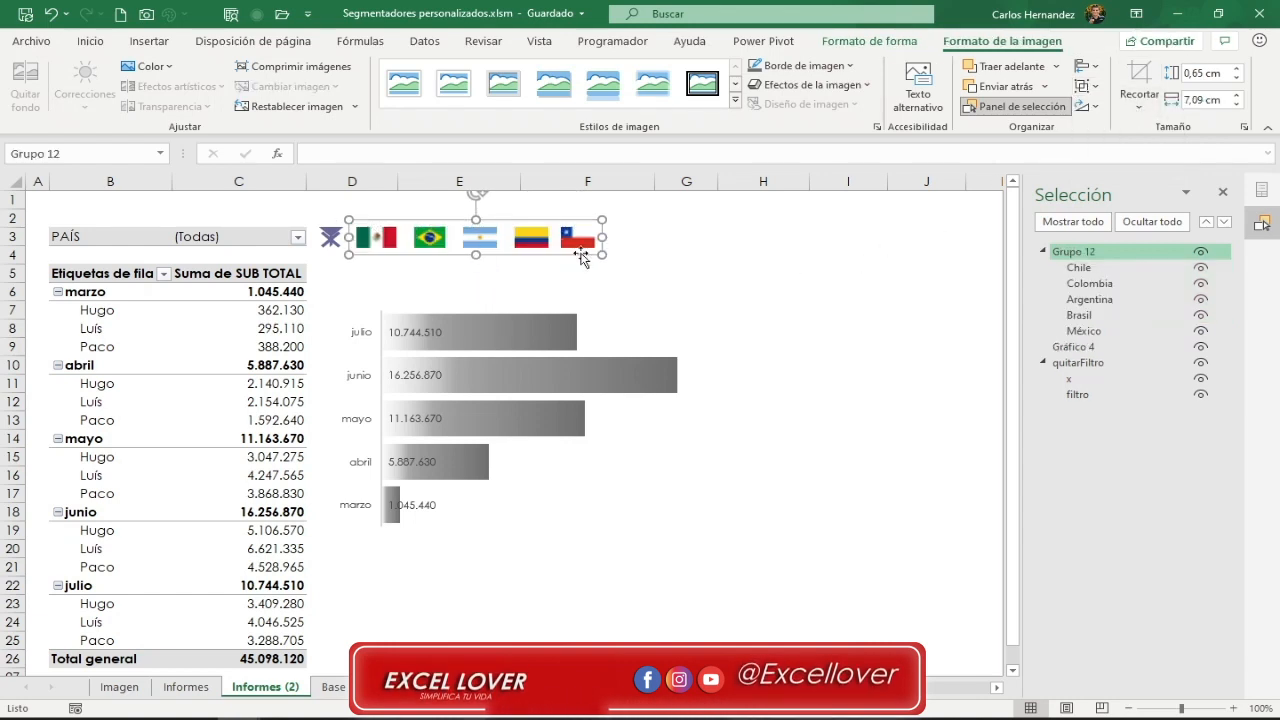
- Rename the group of five flags as Paises and save the workbook
left_click(1109, 253)
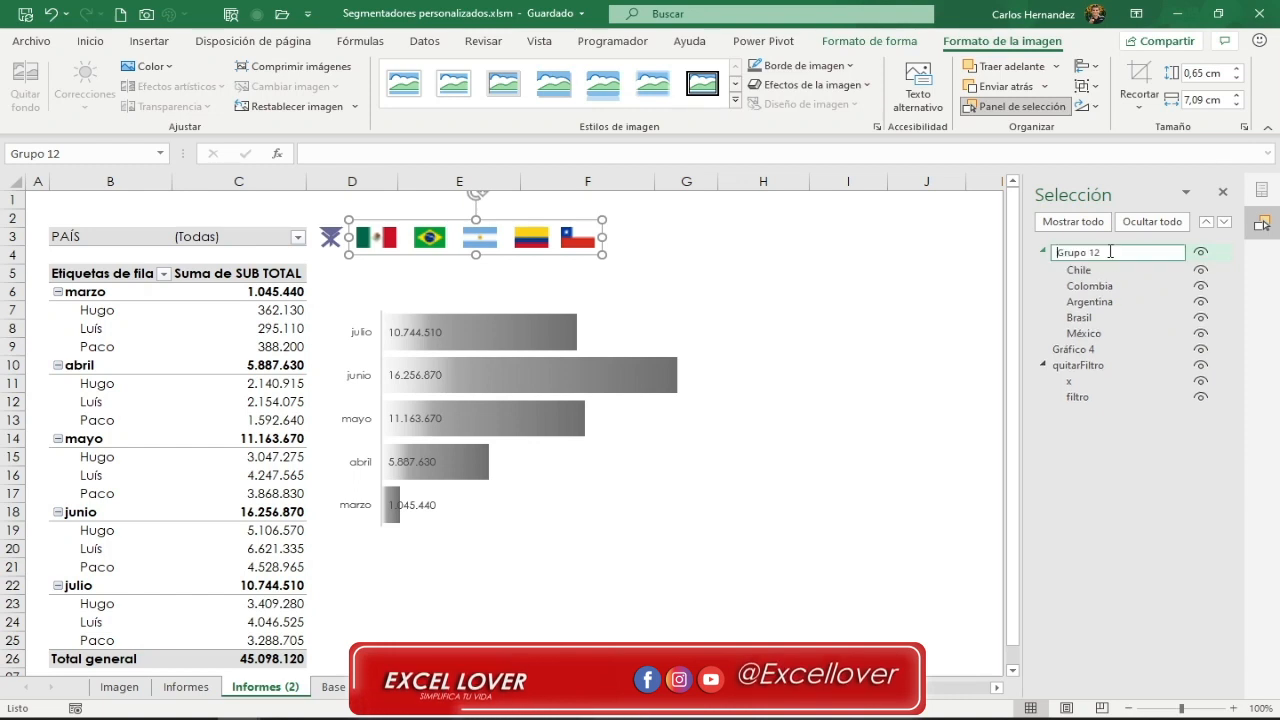
left_click_drag(1110, 251, 1027, 240)
type("Paises")
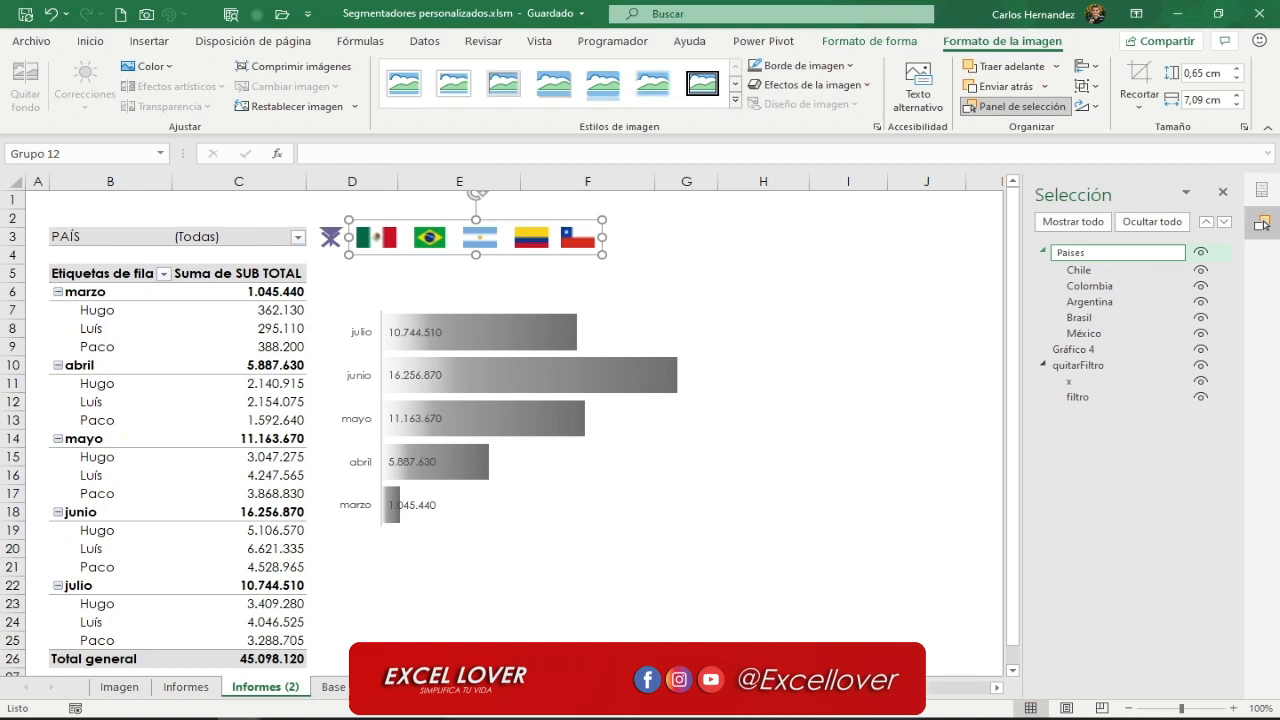
key("Return")
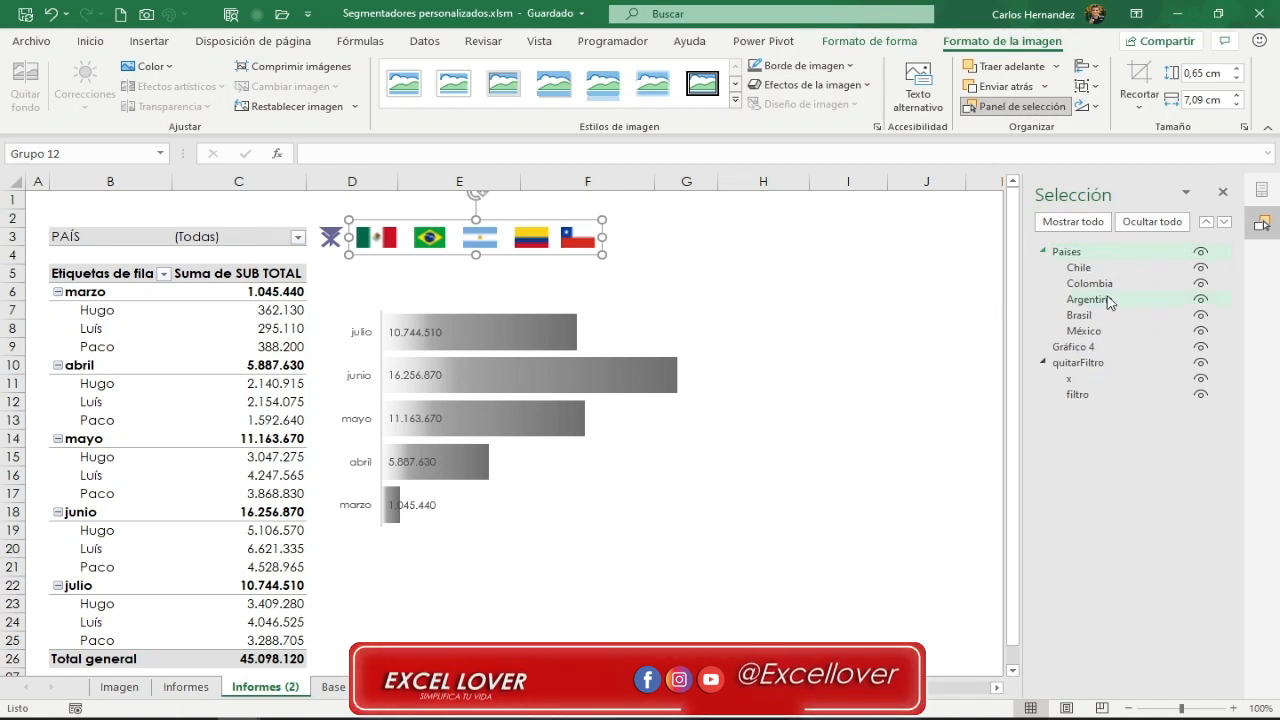
left_click(384, 252)
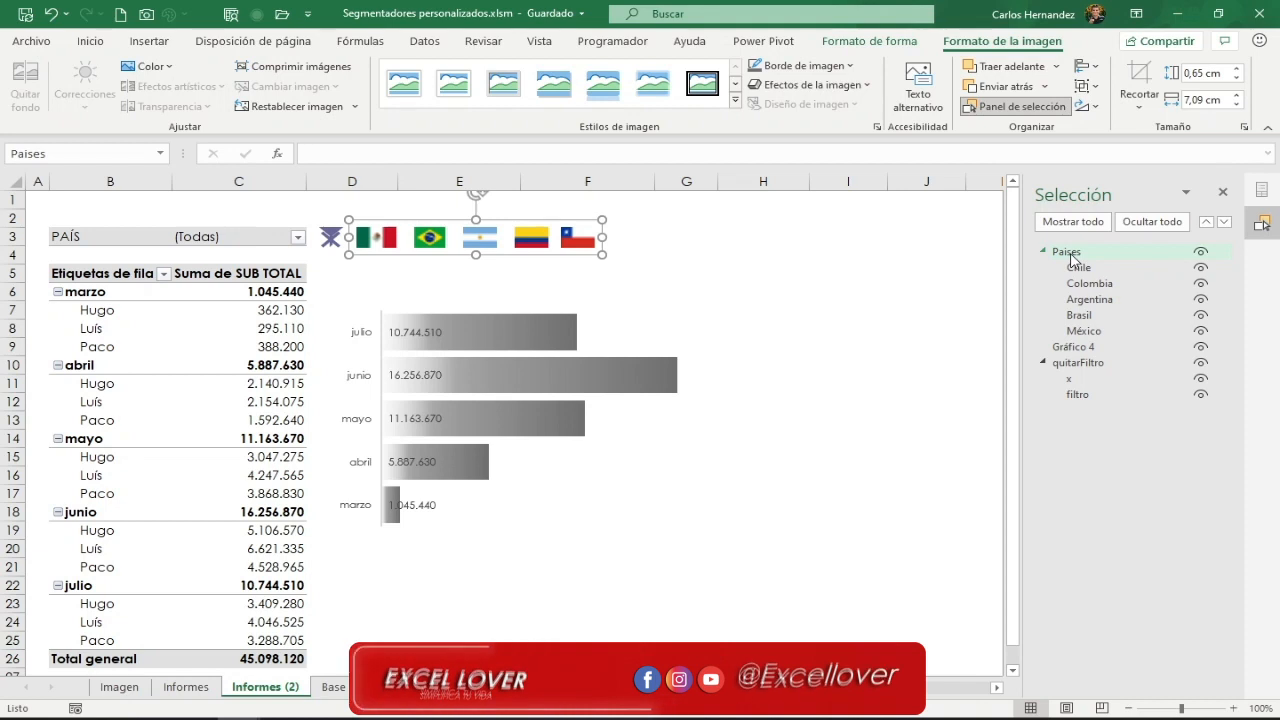
key("ctrl+s")
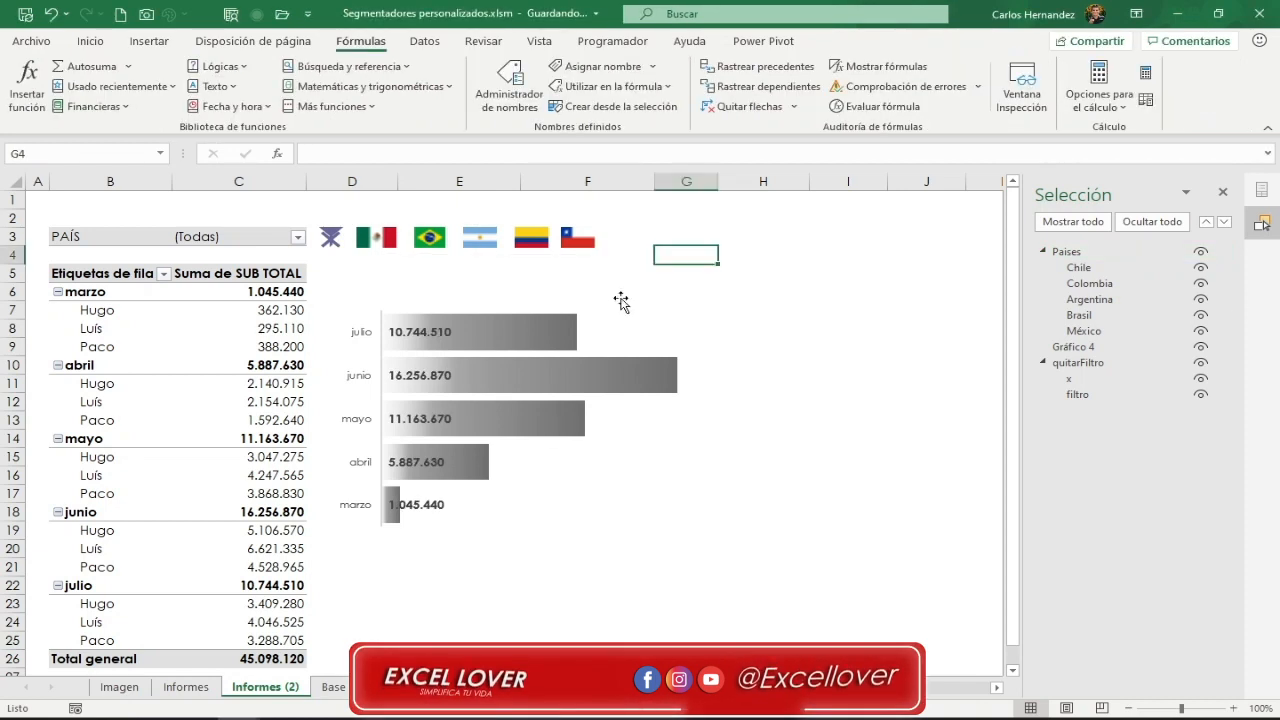
left_click(546, 276)
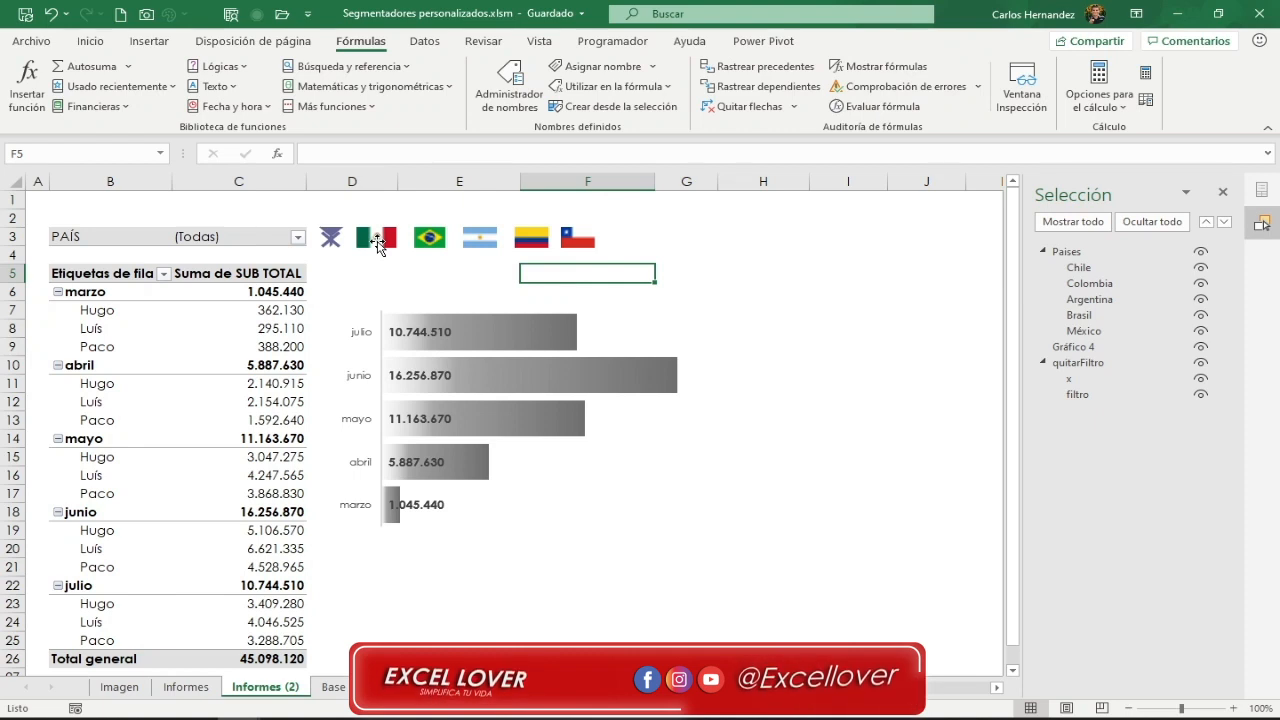
- Filter the pivot table by Argentina with the PAÍS report filter and select the cell holding the filtered country
left_click(298, 240)
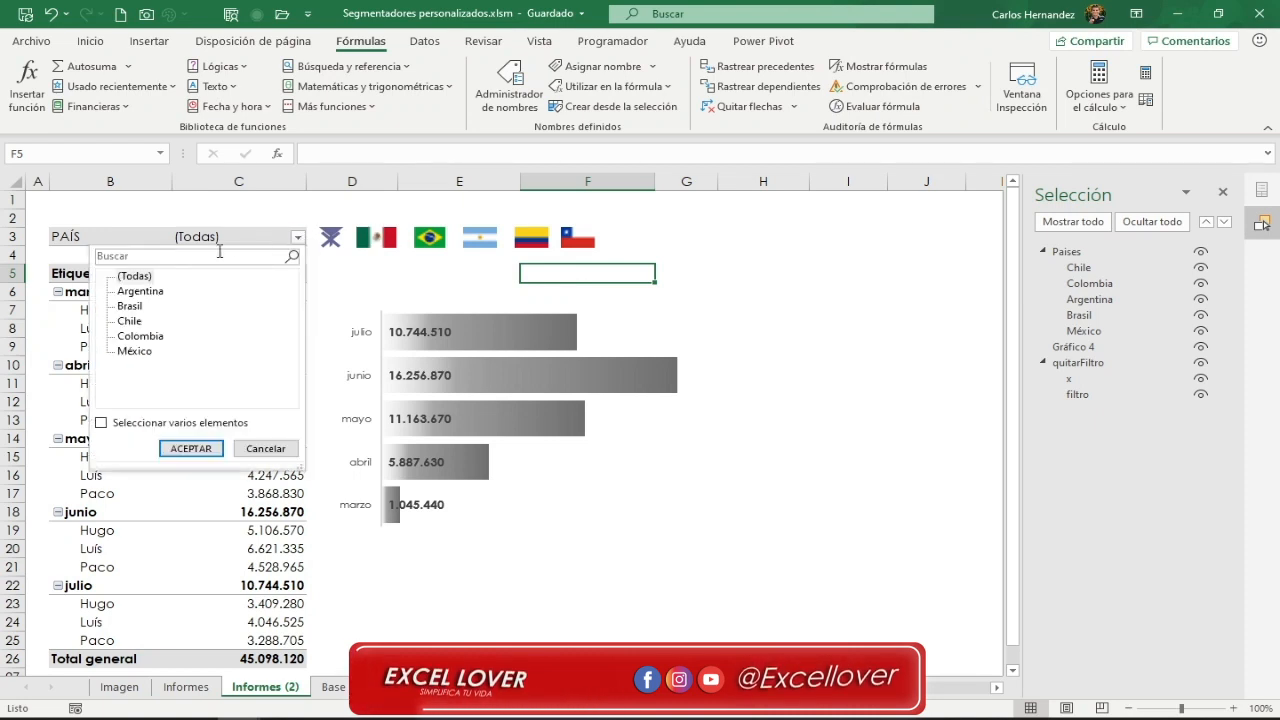
left_click(148, 292)
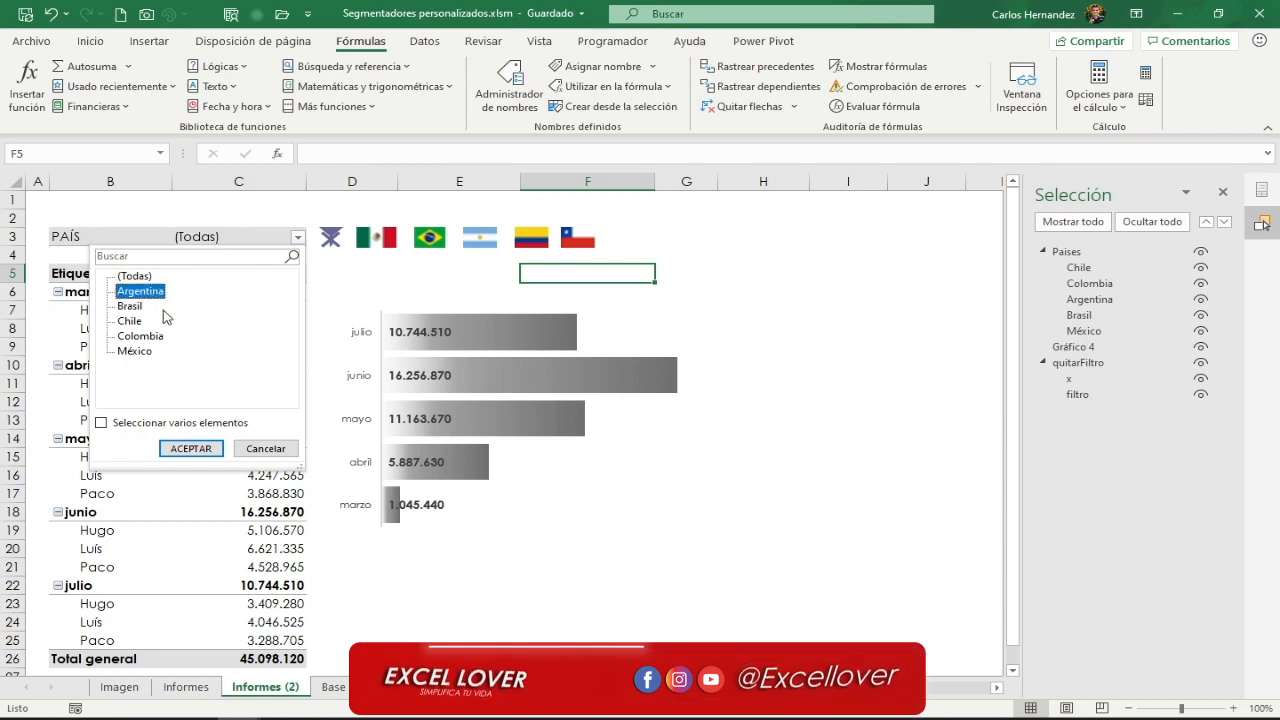
left_click(191, 449)
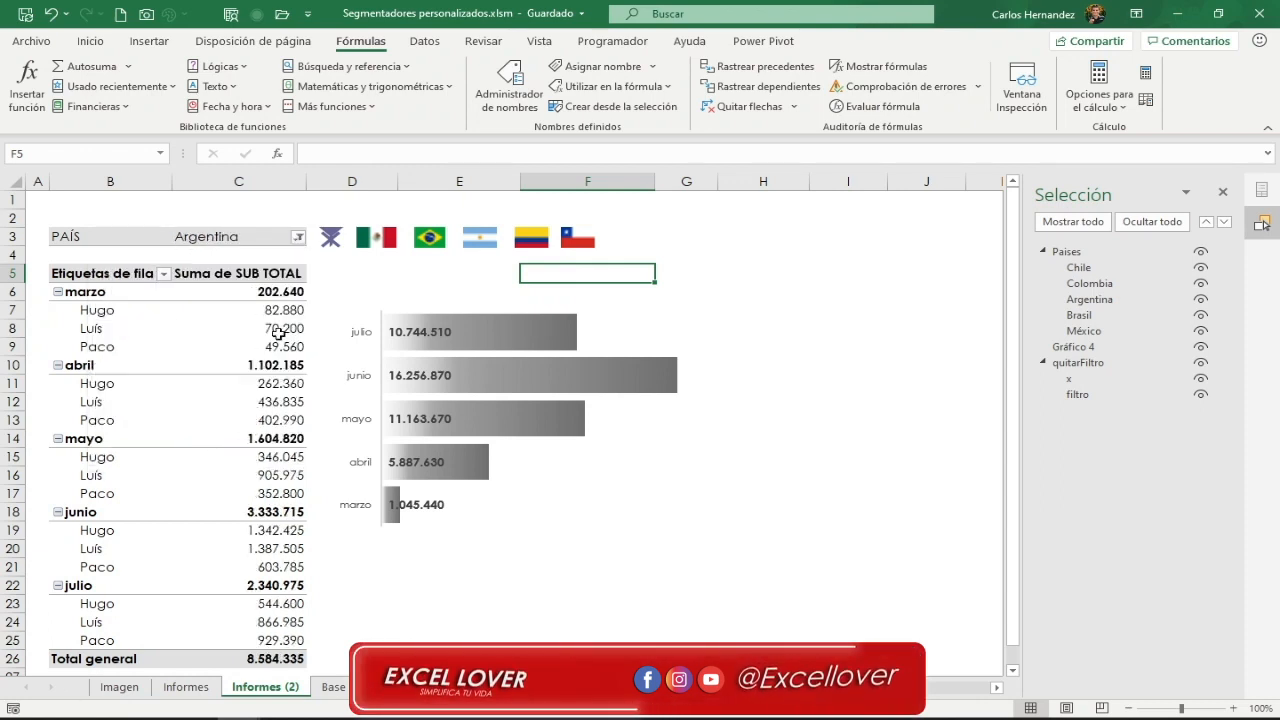
left_click(222, 236)
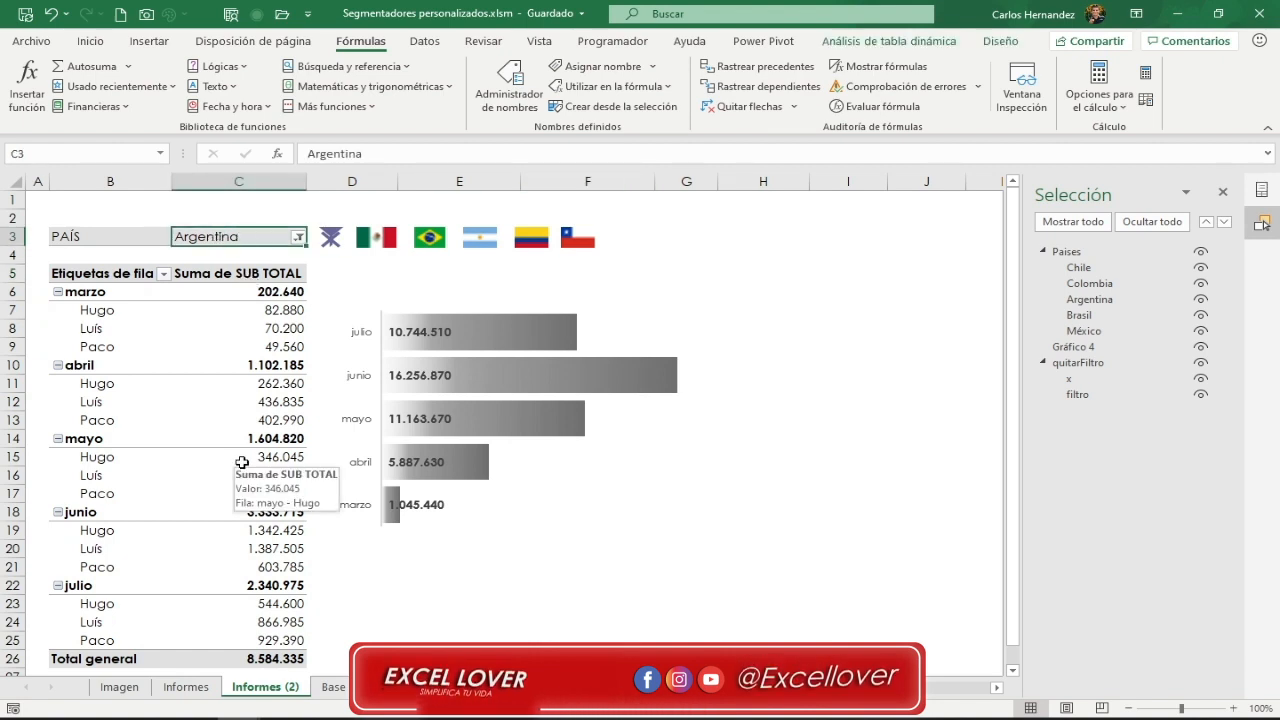
- Set the pivot table's PAÍS report filter to México
left_click(297, 237)
left_click(138, 352)
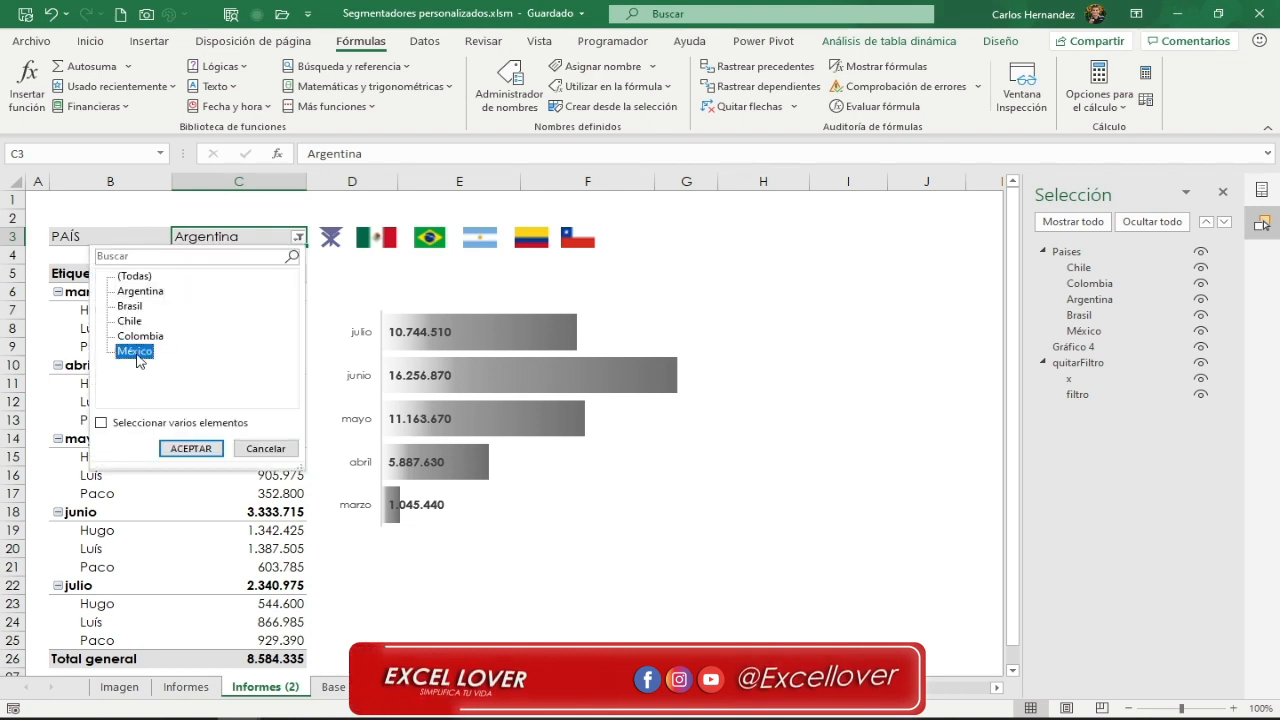
left_click(190, 448)
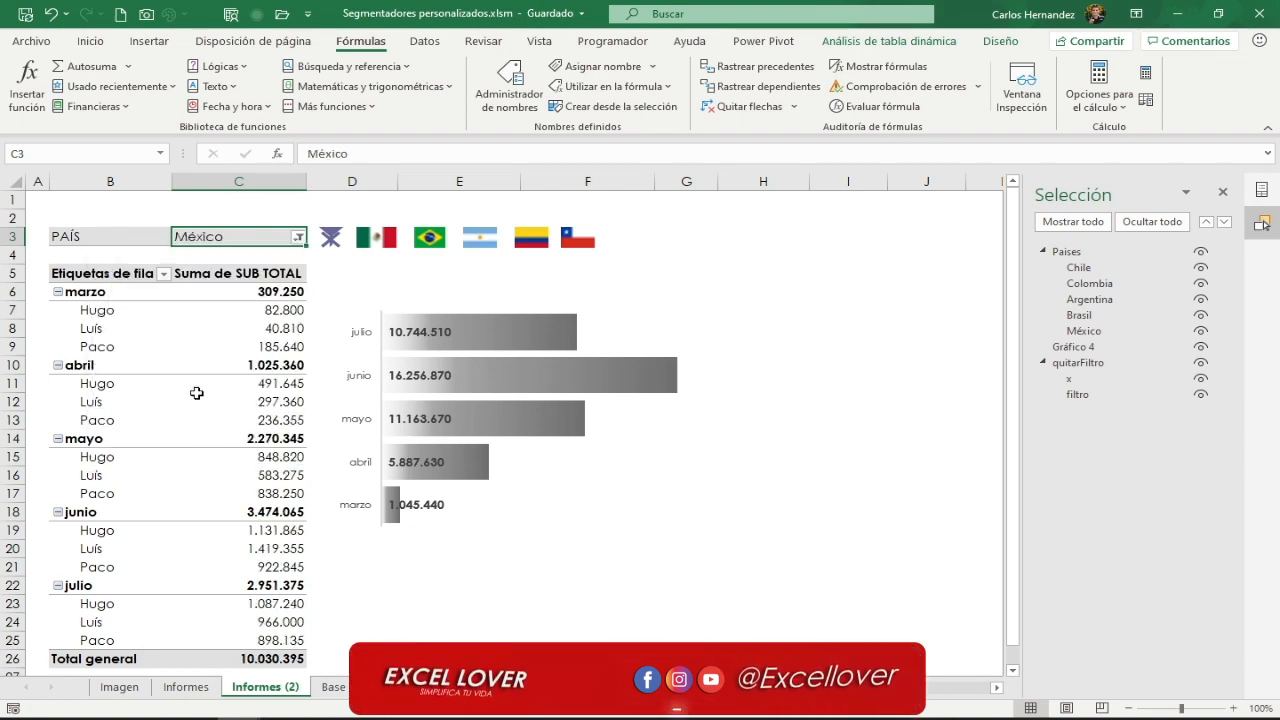
- Name the cell holding the filtered country (C3) pais and jump to it through its defined name
mouse_move(205, 425)
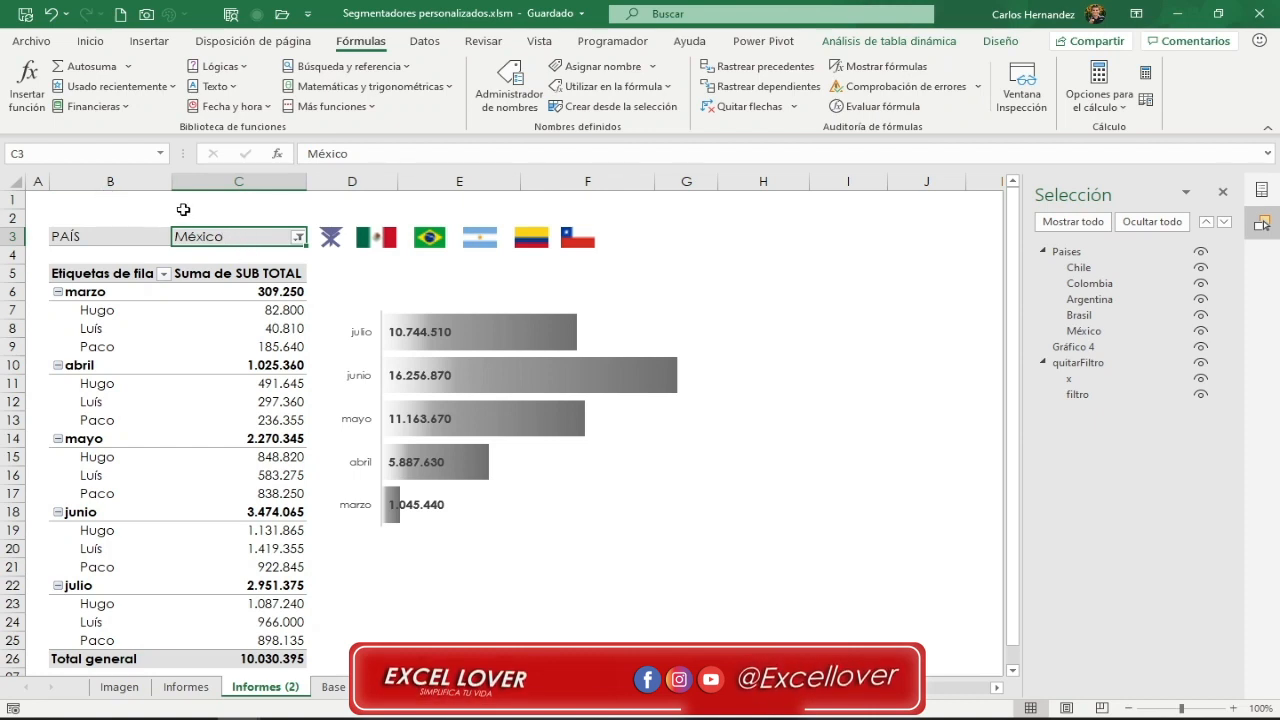
left_click(56, 154)
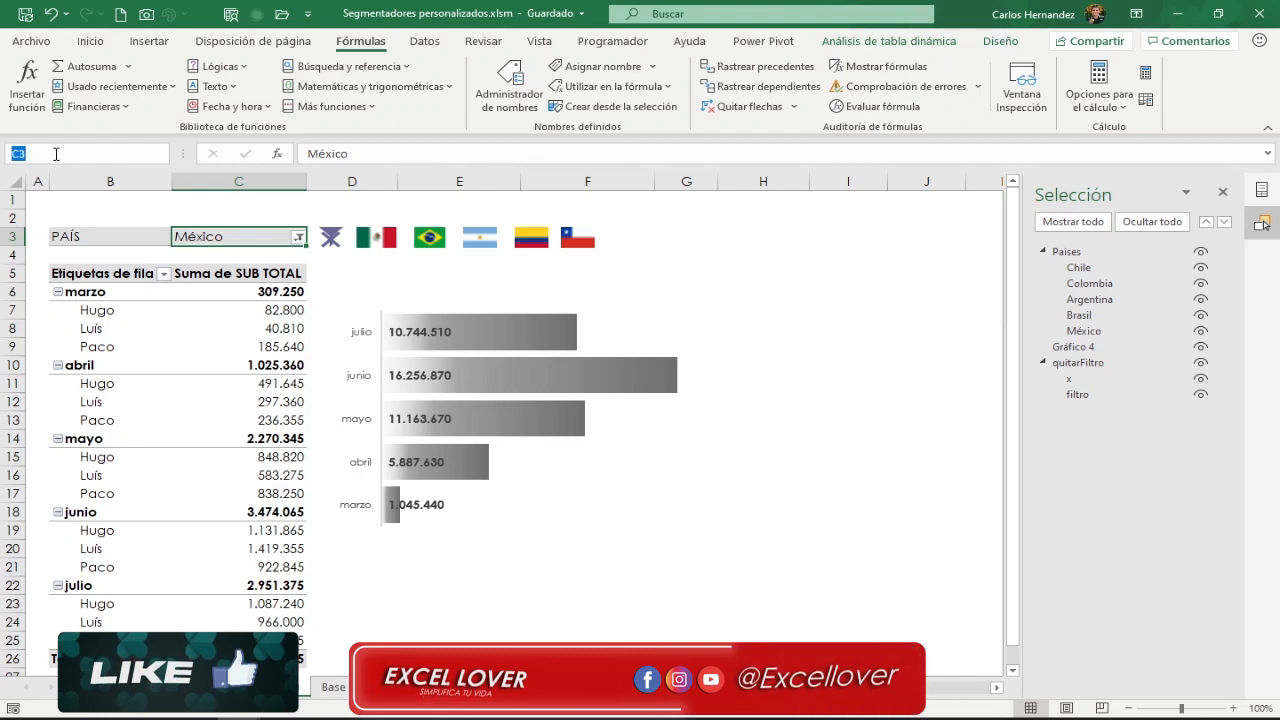
type("pais")
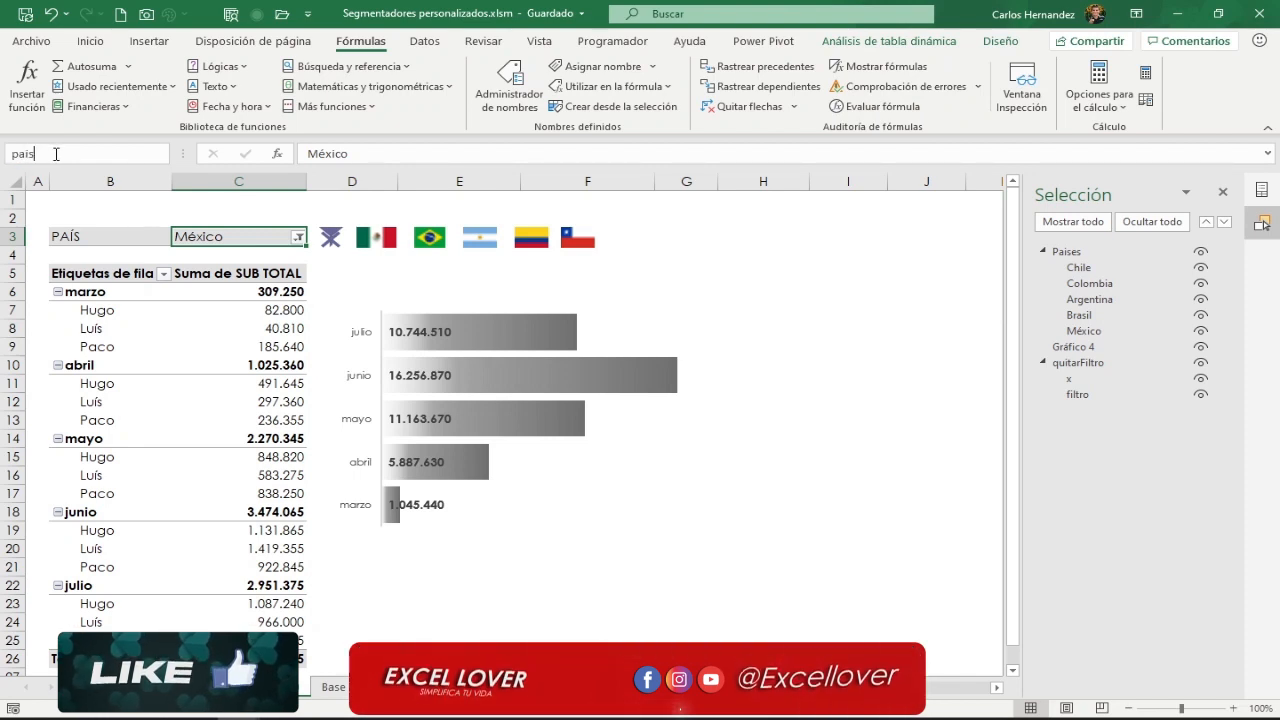
key("Return")
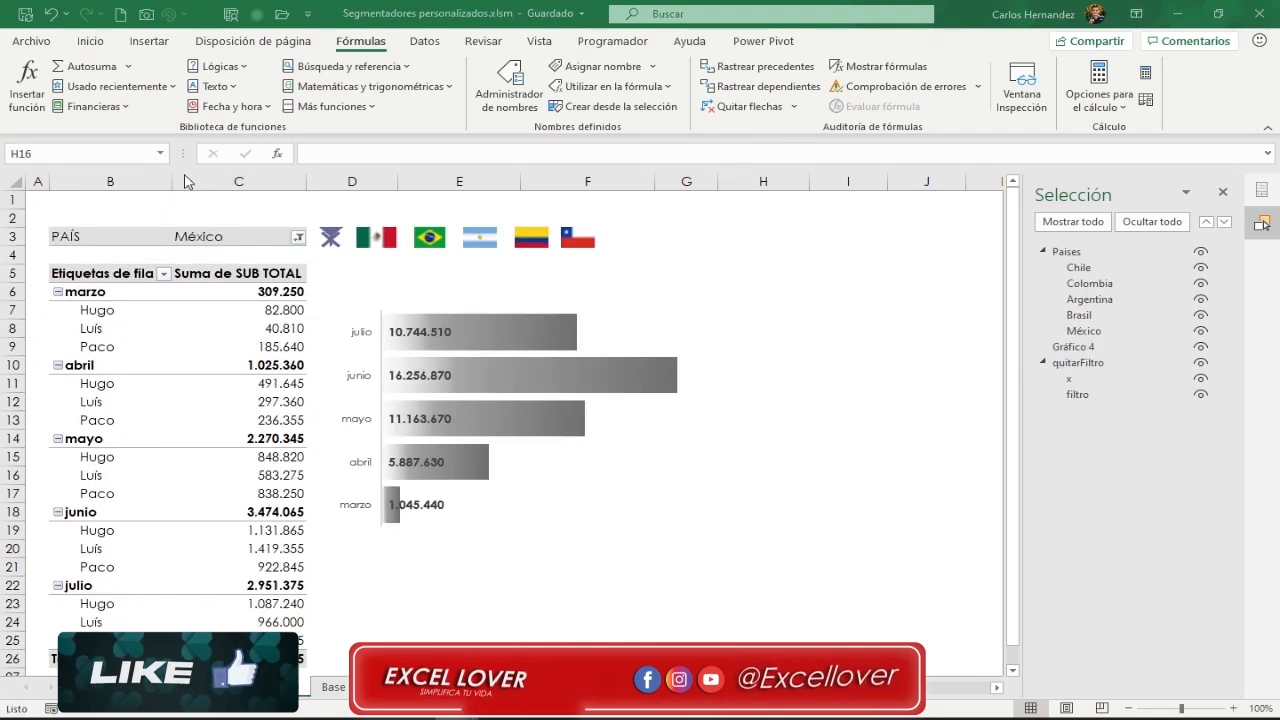
left_click(160, 153)
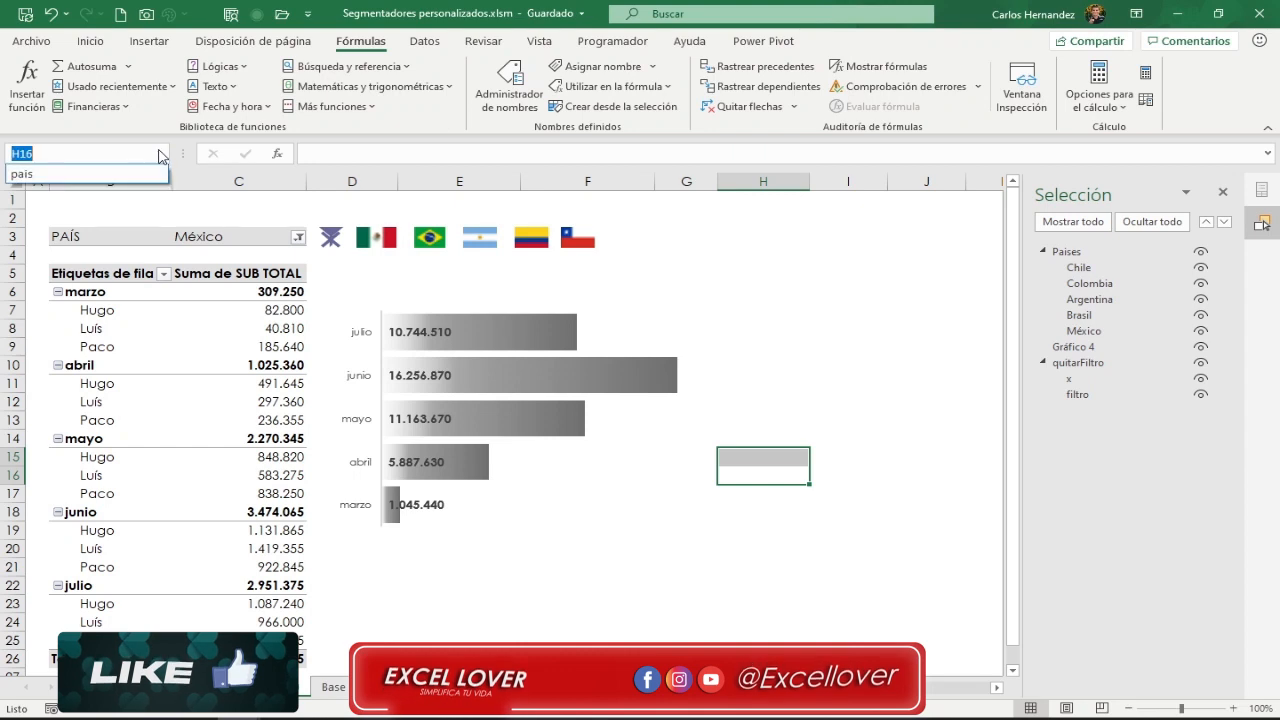
left_click(50, 176)
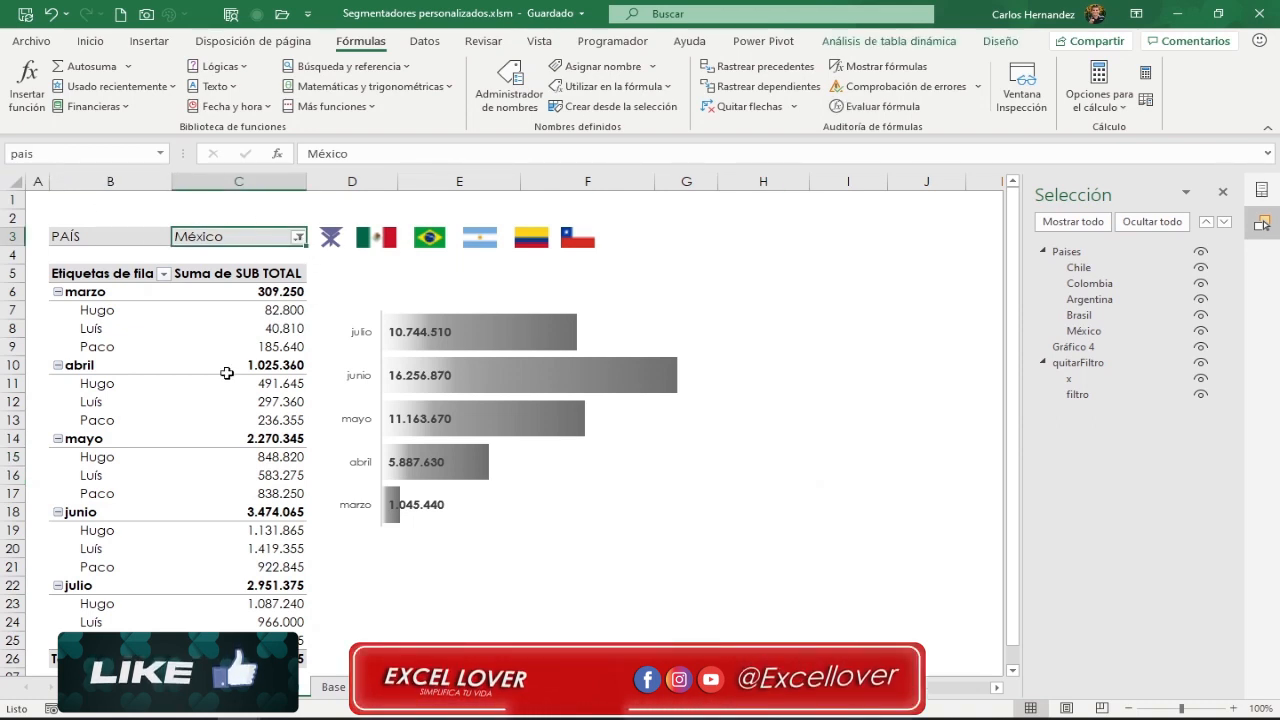
- Select the México flag picture inside the Paises group to check its object name, and deselect it
left_click(385, 241, "ctrl")
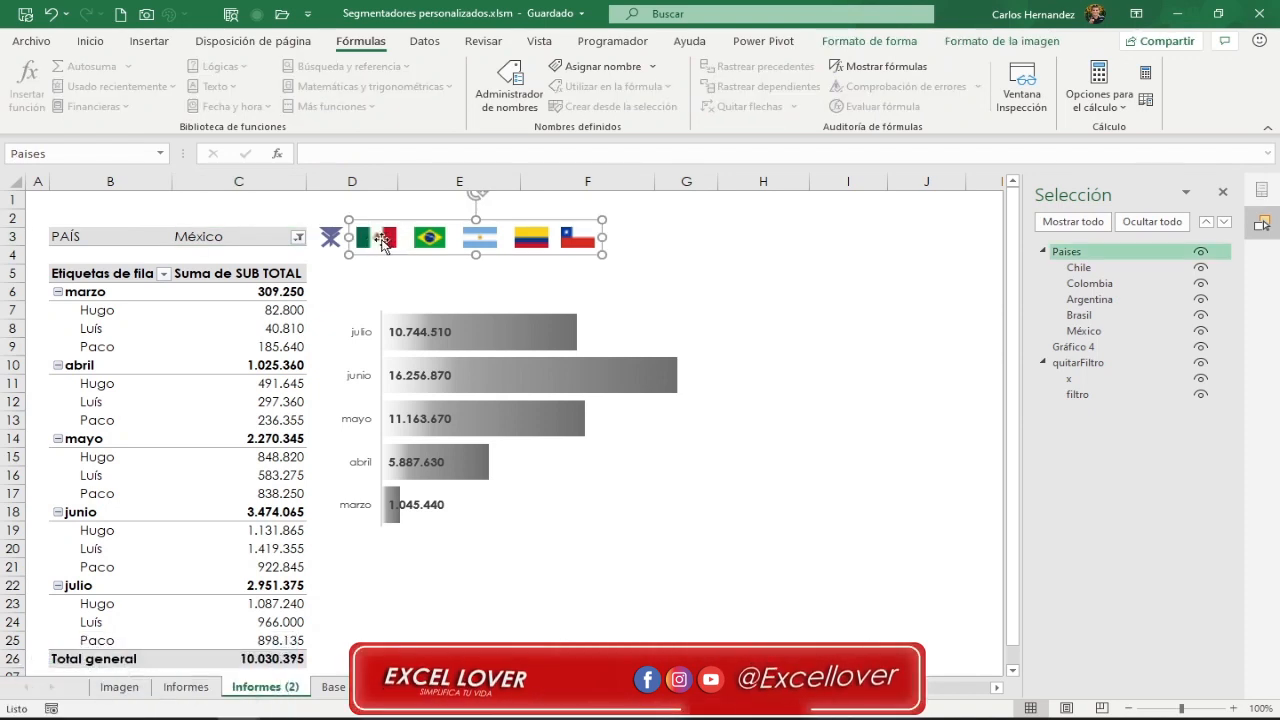
left_click(700, 256)
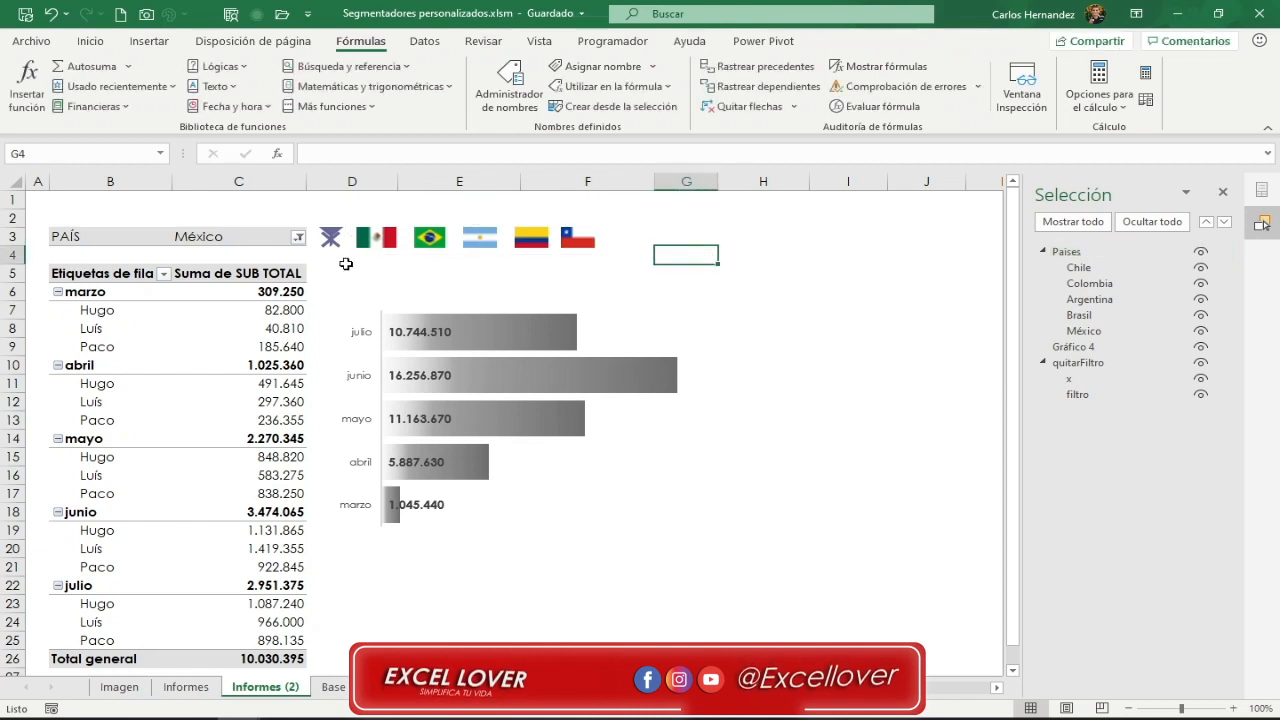
left_click(381, 248)
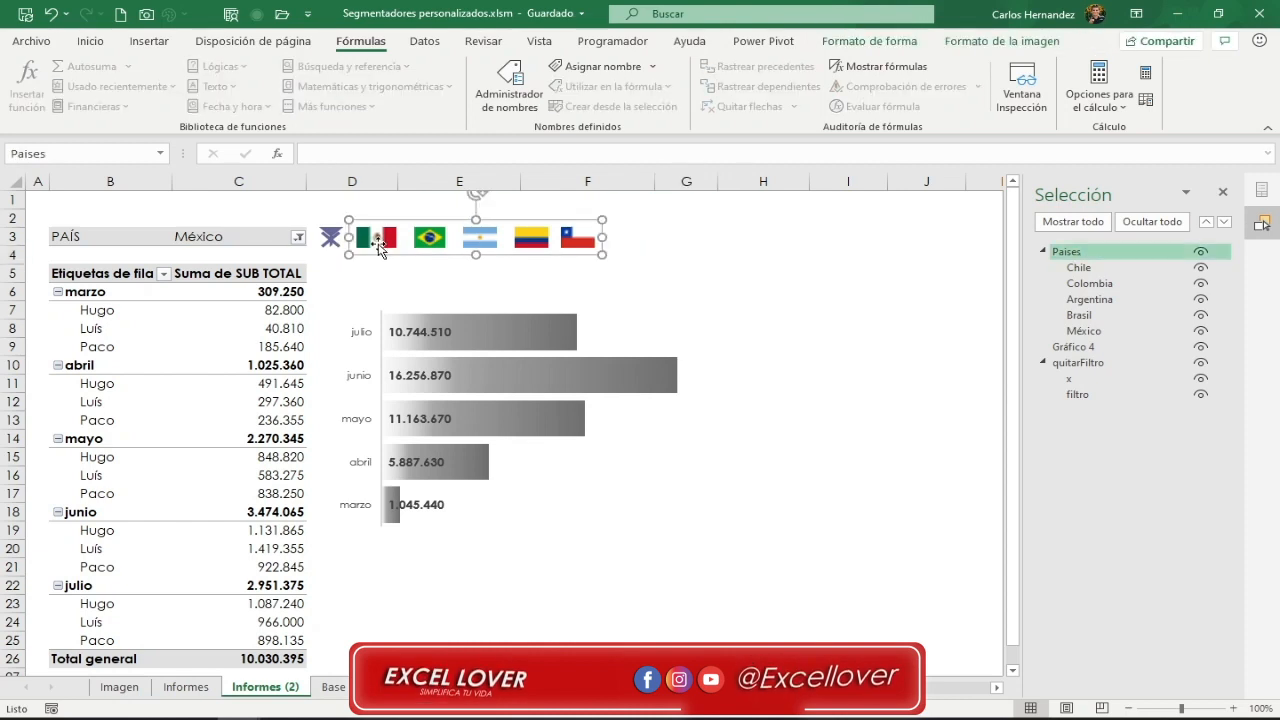
left_click(384, 247)
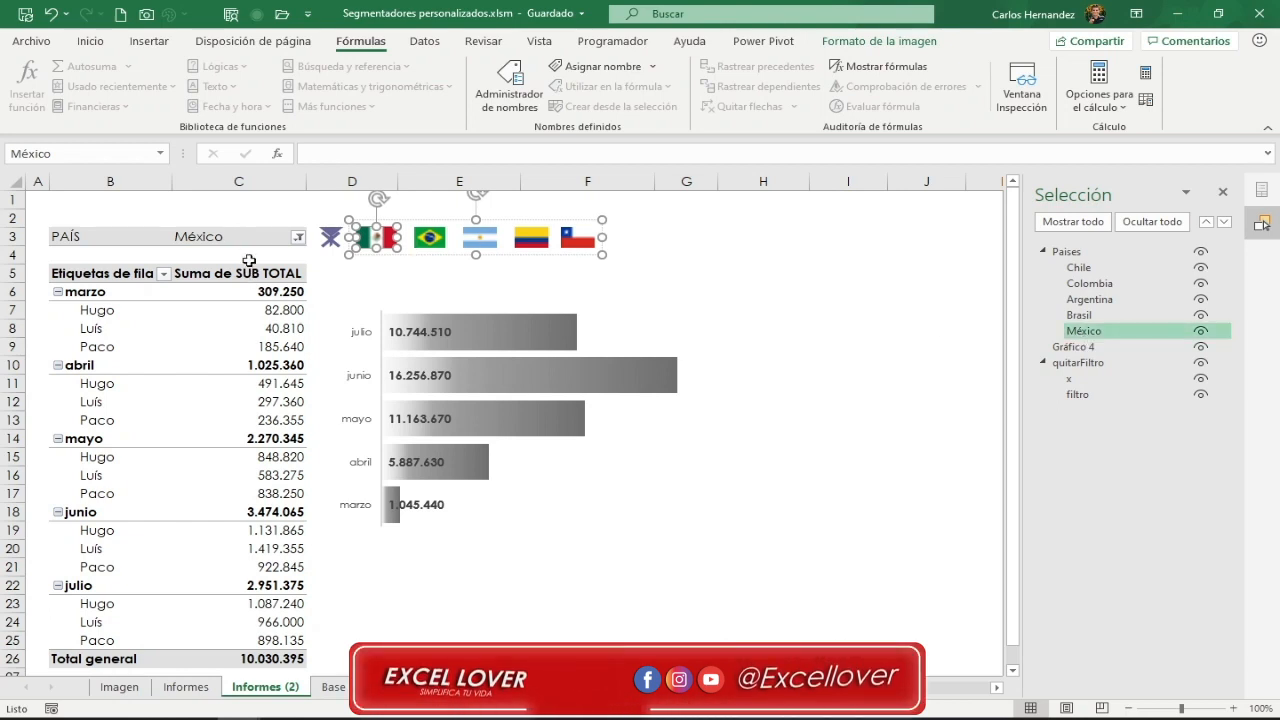
left_click(695, 288)
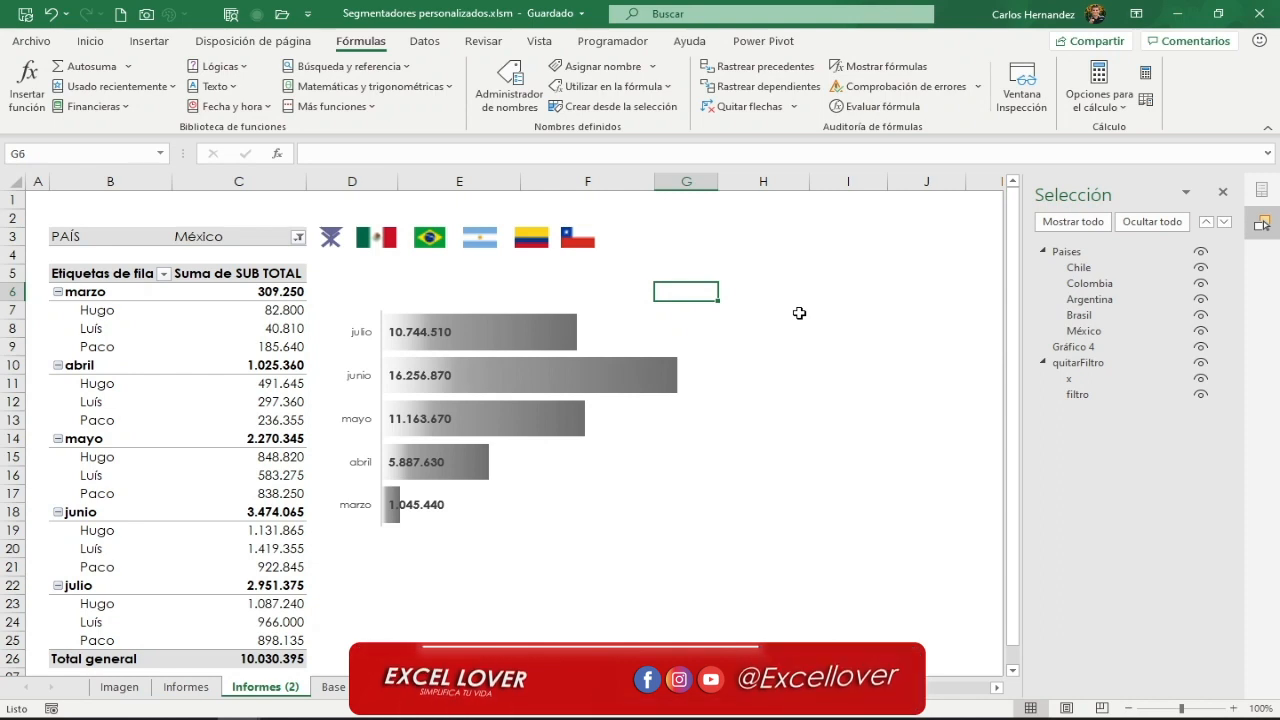
left_click(738, 277)
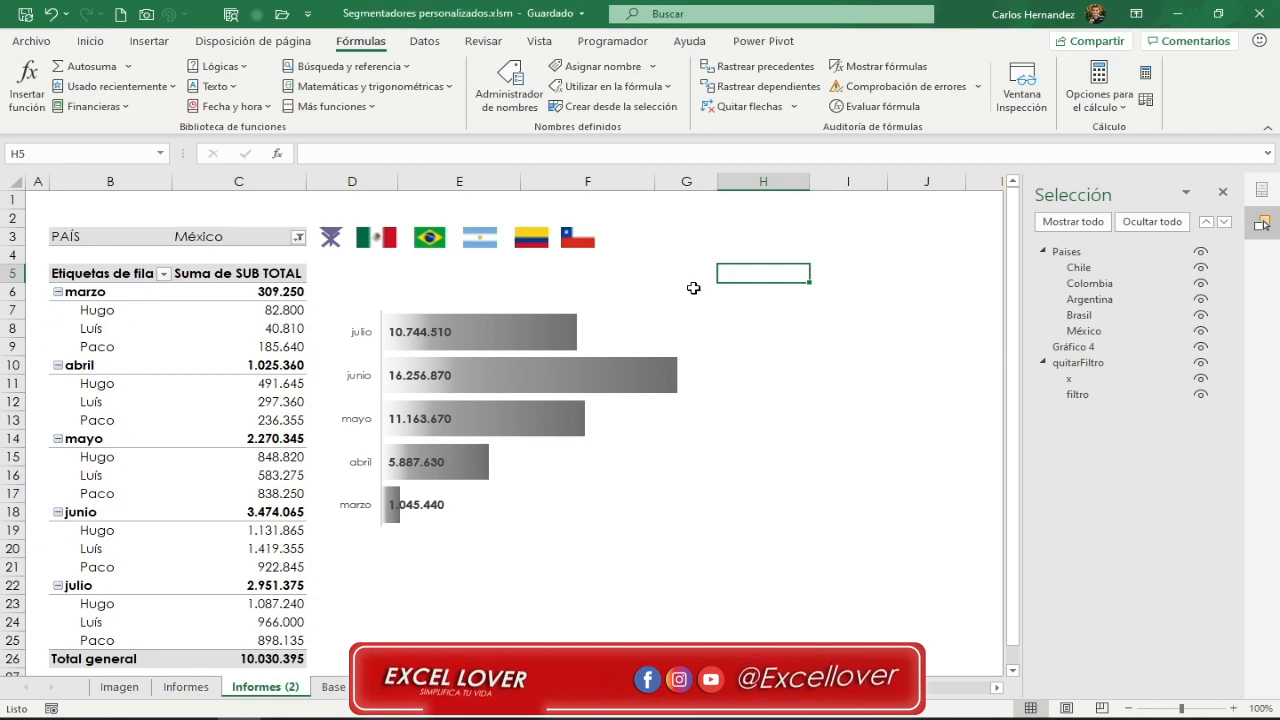
- Switch to the Visual Basic editor and insert a standard module in the workbook's project
key("alt+F11")
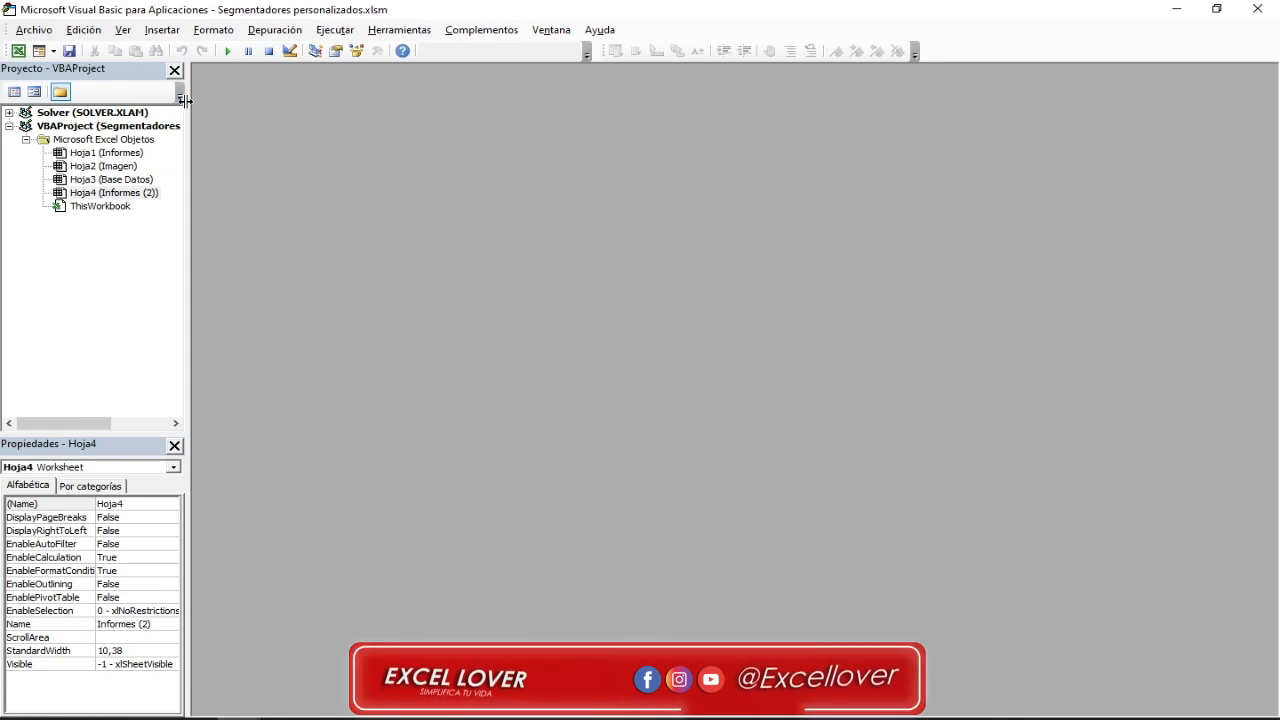
left_click(164, 32)
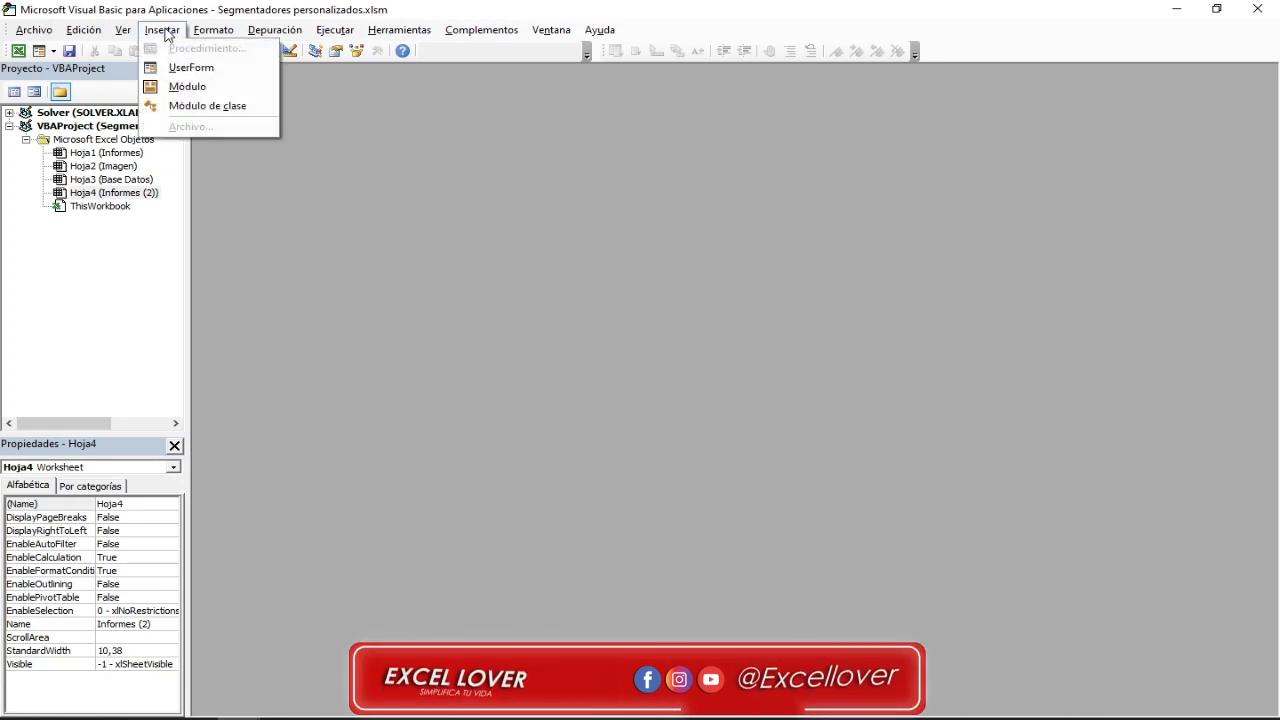
left_click(193, 90)
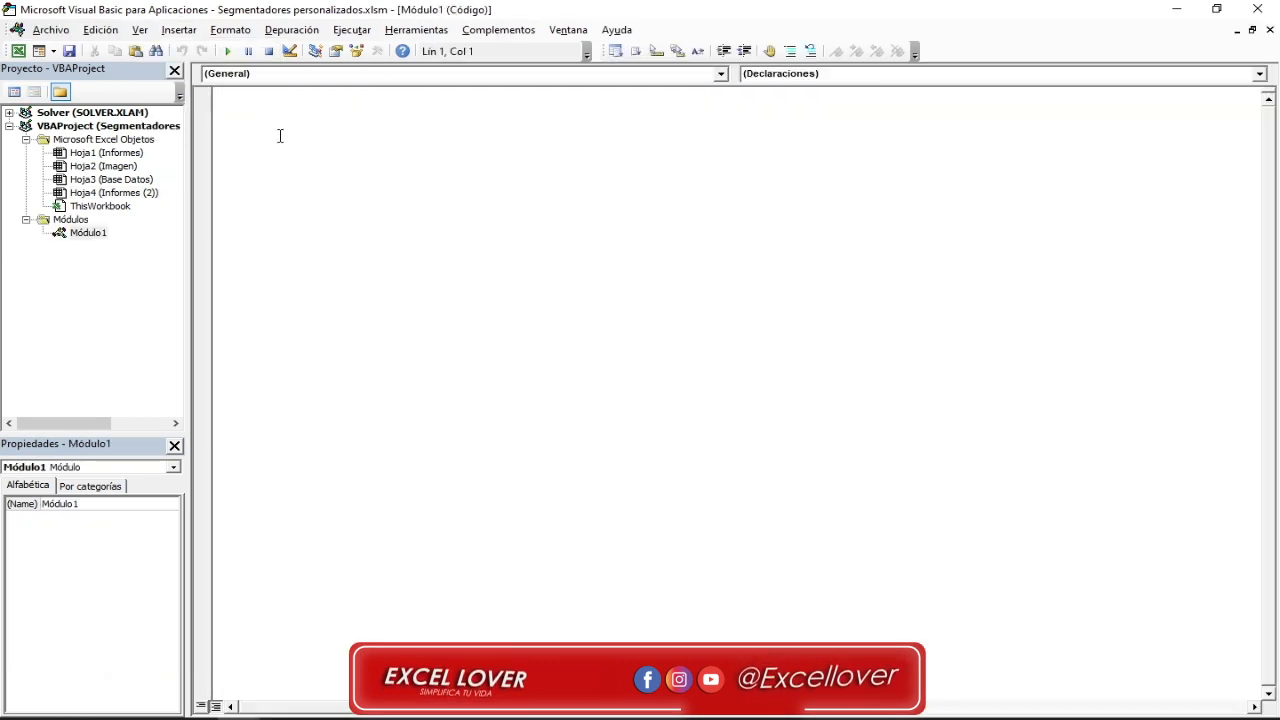
type("sub te")
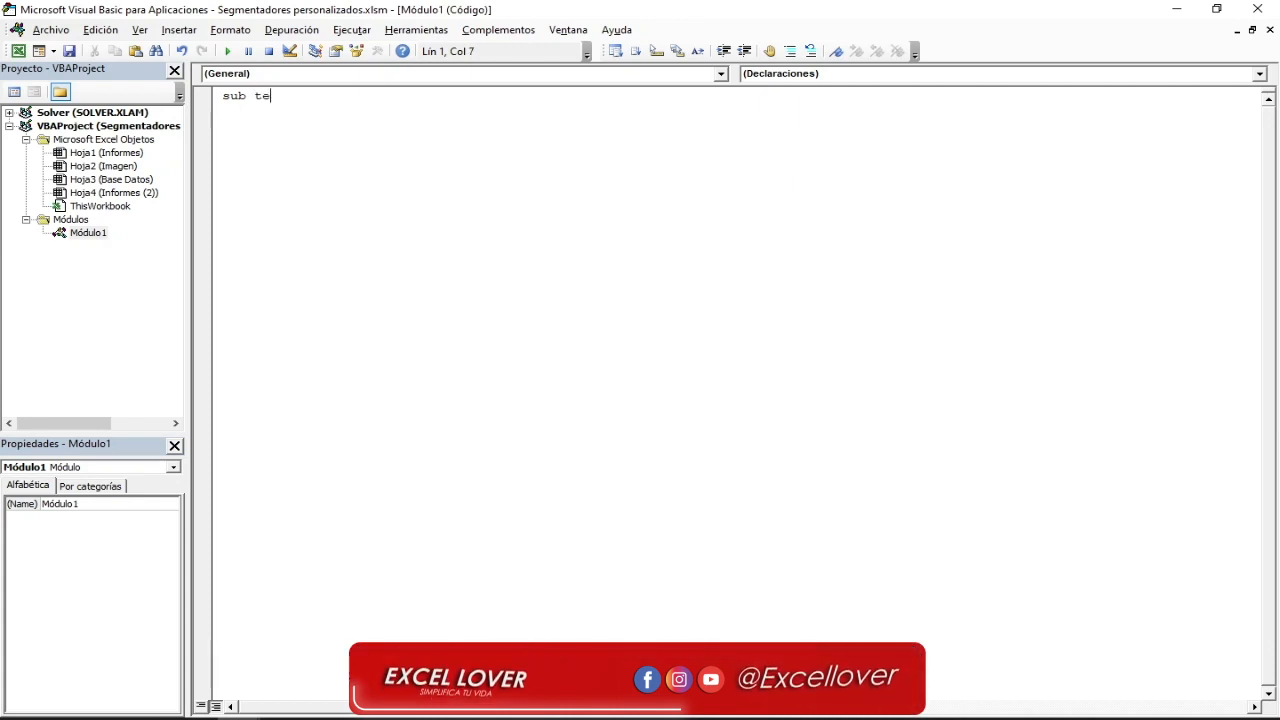
type("st")
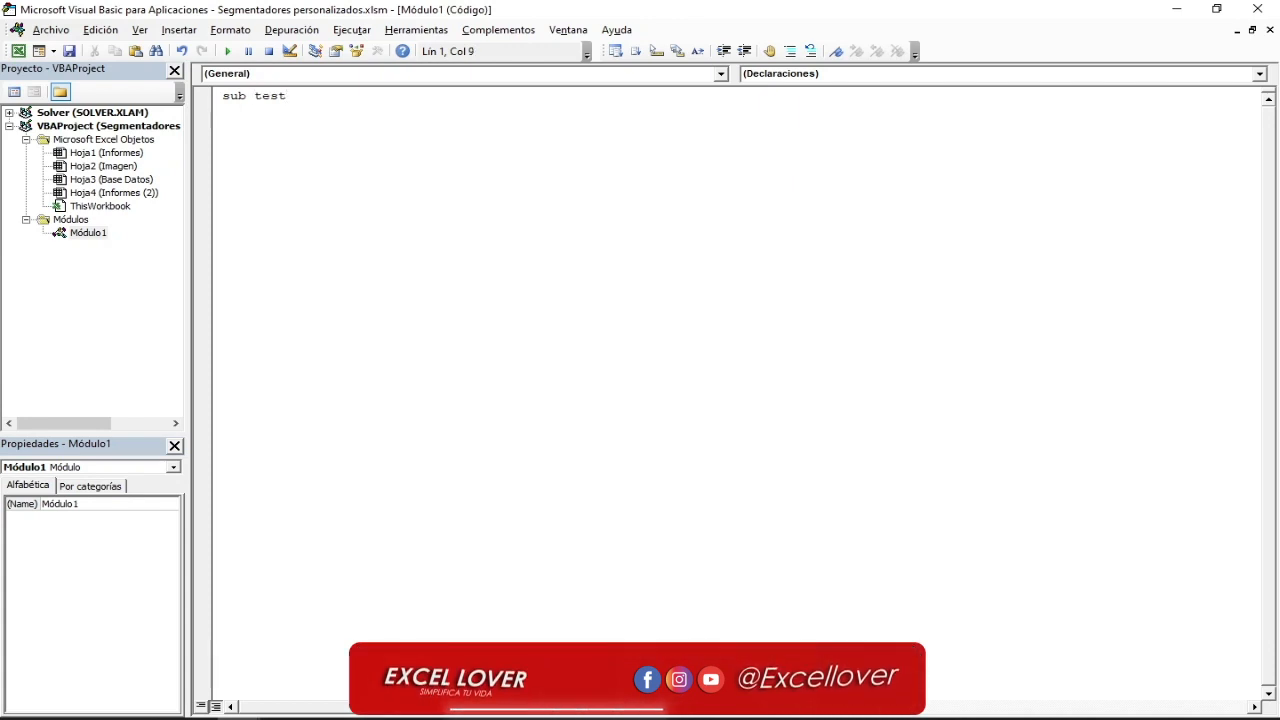
key("Return")
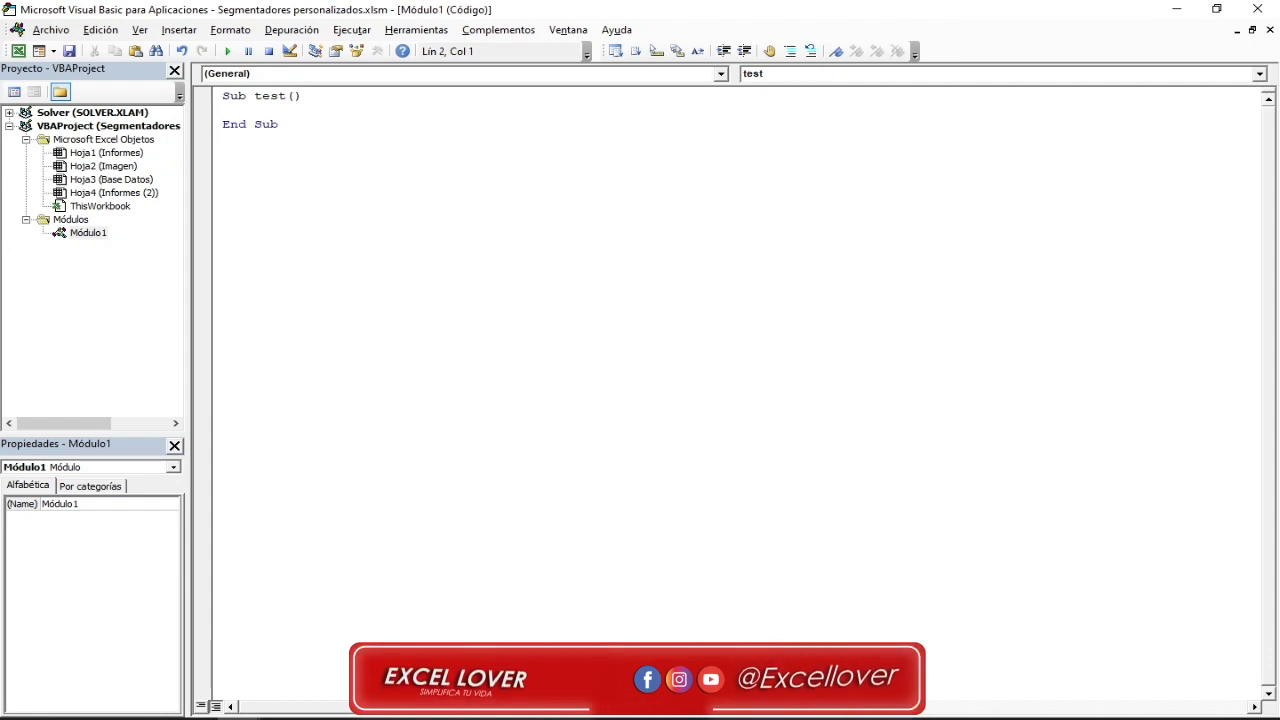
left_click(215, 100)
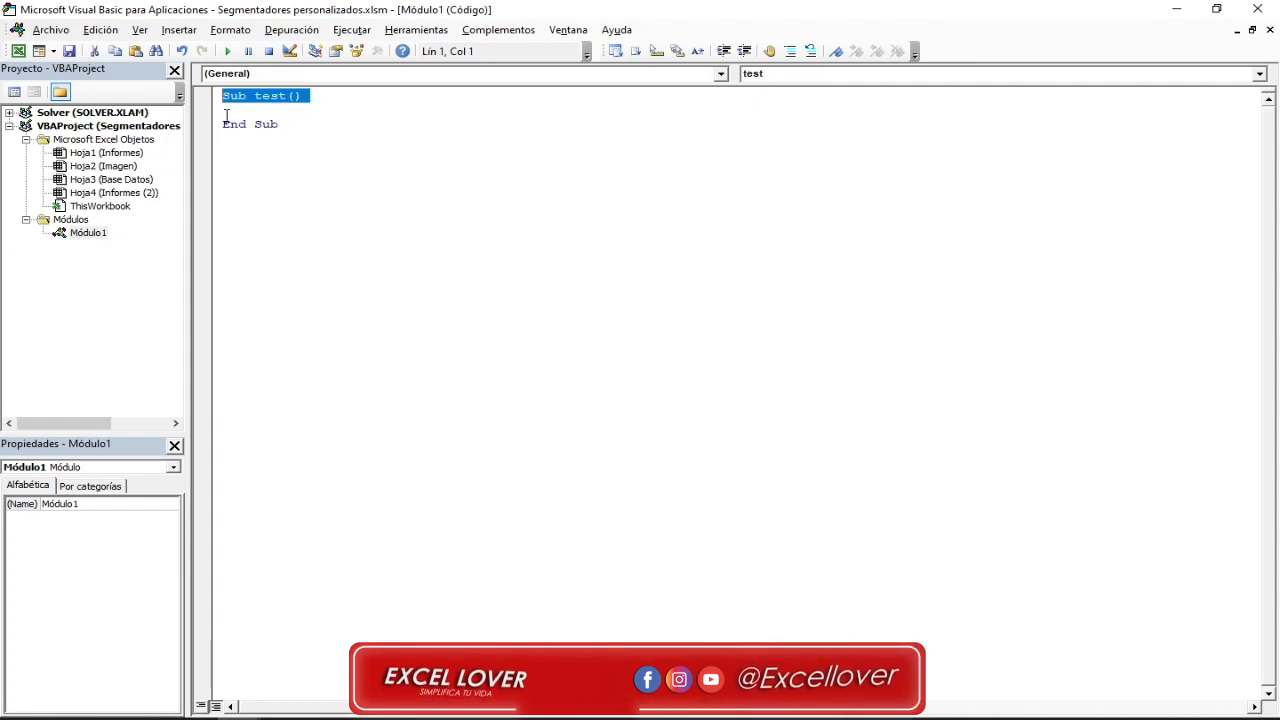
left_click(214, 130)
left_click(316, 134)
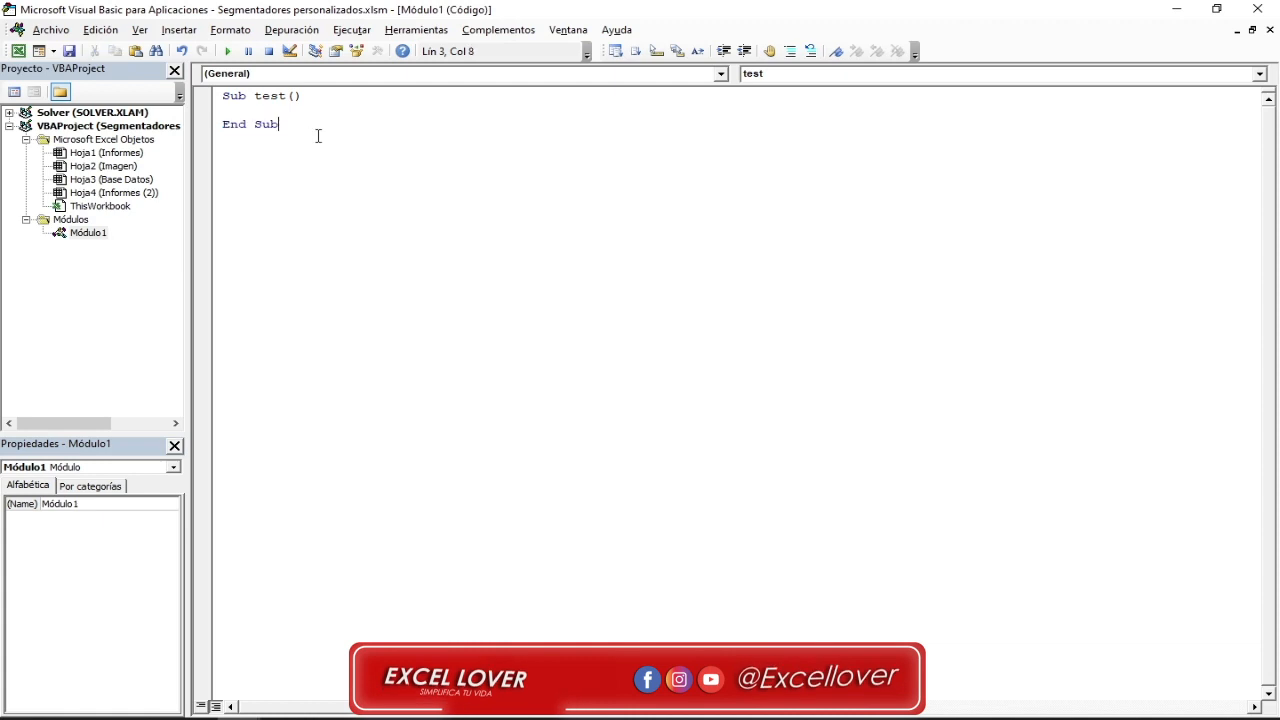
left_click_drag(293, 134, 219, 92)
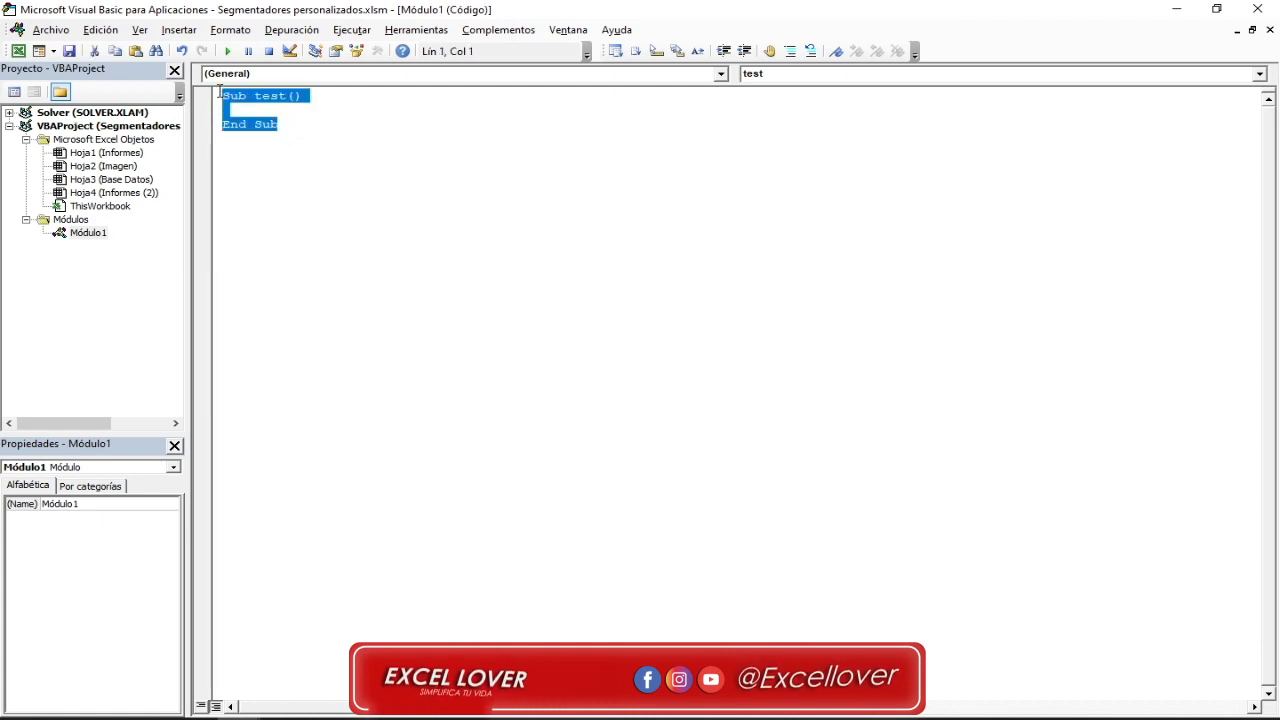
key("Delete")
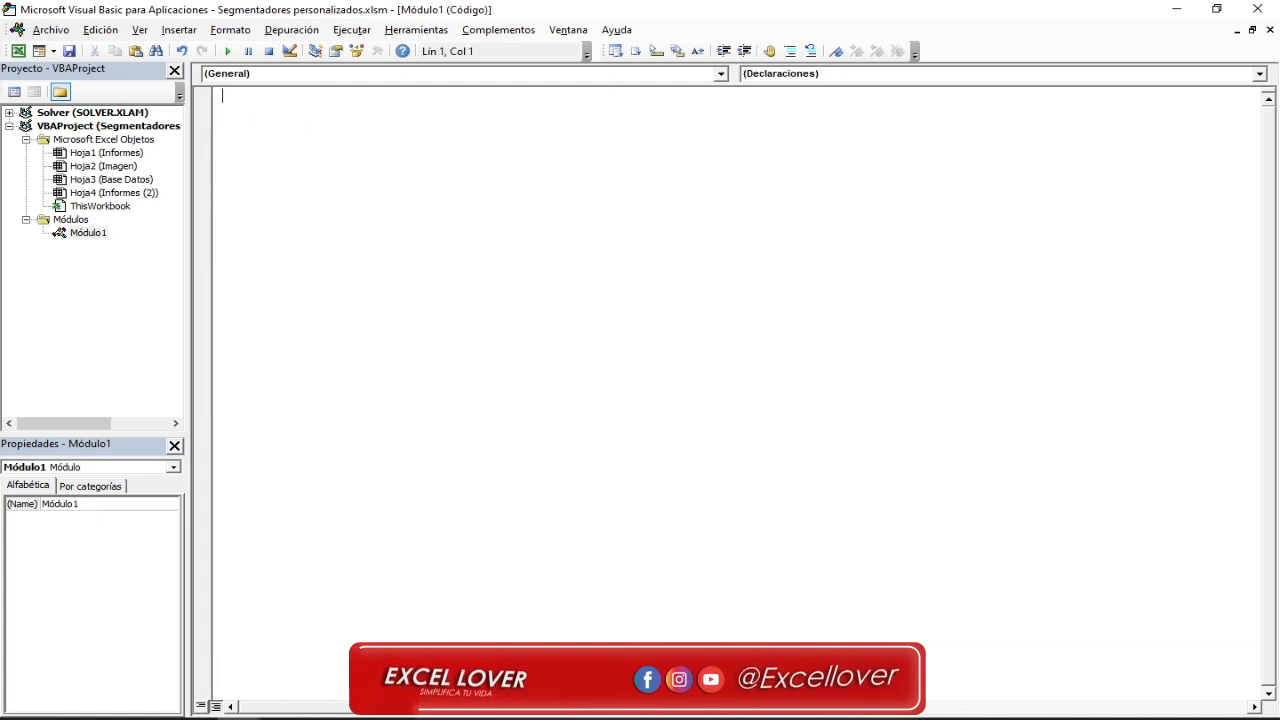
- Write the seleccionarPais macro that puts the calling shape's name into ranges pais and pais2 and recolours the flags, with a blank line after the pais assignment
type("Sub seleccionarPais()  Dim pais As String  pais = ActiveSheet.Shapes(Application.Caller).Name Hoja1.Range(\"pais\").Value = pais Hoja1.Range(\"pais2\").Value = pais  ActiveSheet.Shapes.Range(Array(\"paises\")).Select Selection.ShapeRange.PictureFormat.ColorType = msoPictureGrayscale  ActiveSheet.Shapes.Range(Array(pais)).Select Selection.ShapeRange.PictureFormat.ColorType = msoPictureAutomatic Range(\"G3\").Select  End Sub")
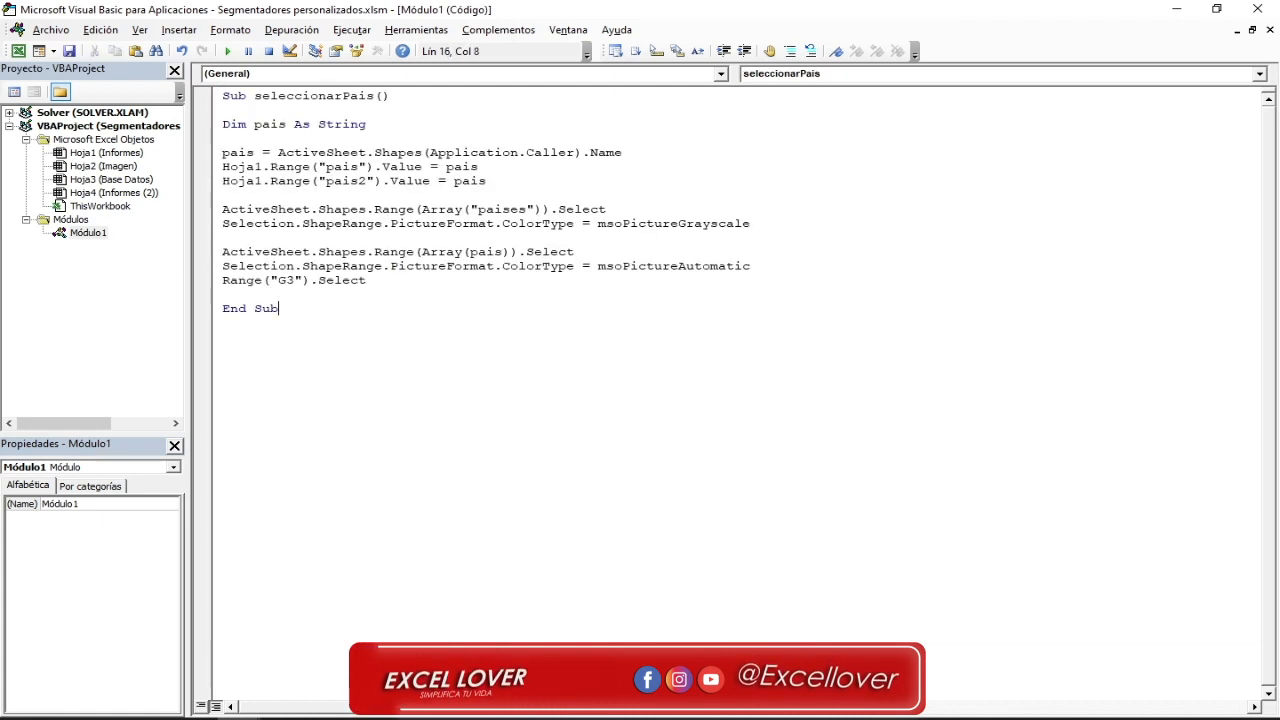
left_click(317, 181)
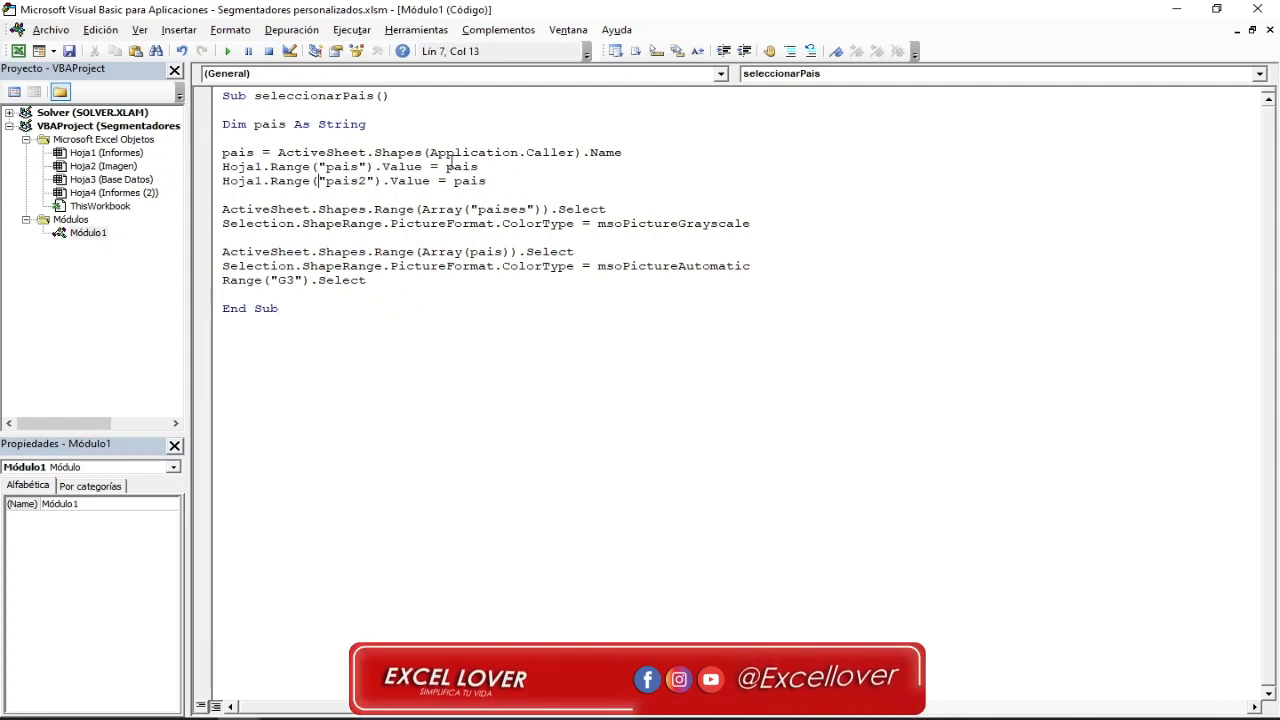
double_click(296, 96)
left_click(372, 124)
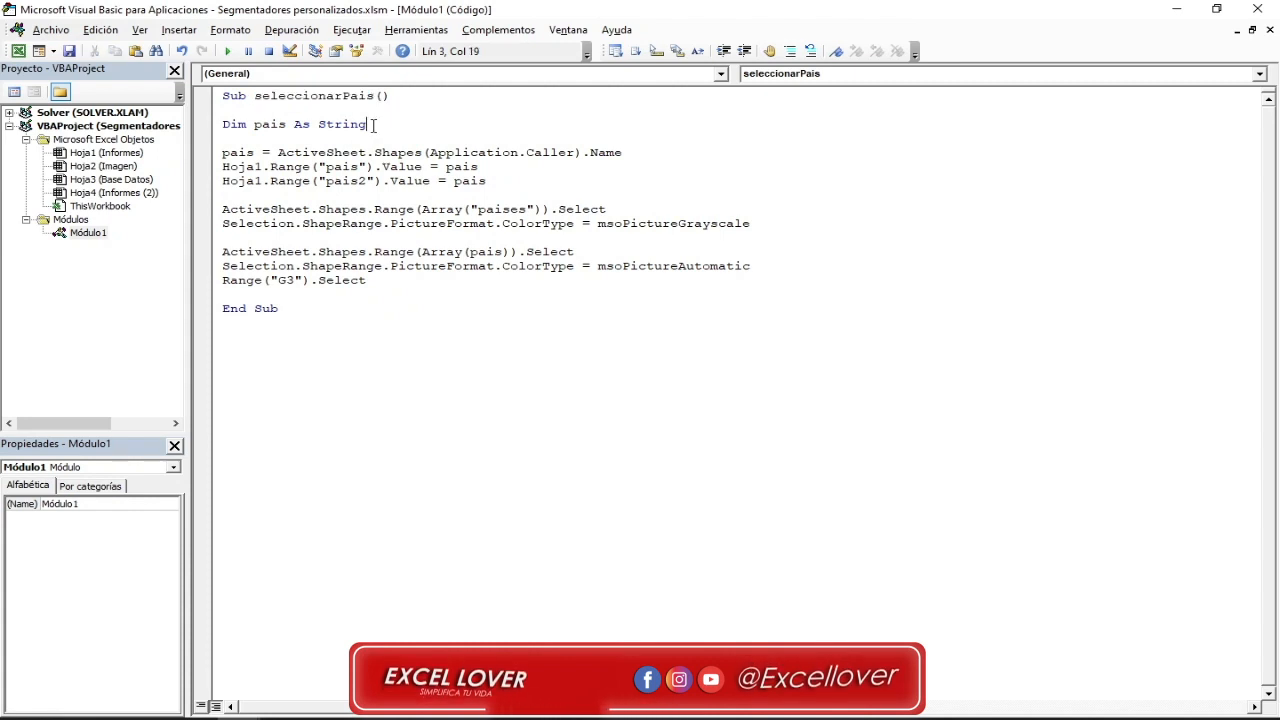
double_click(312, 95)
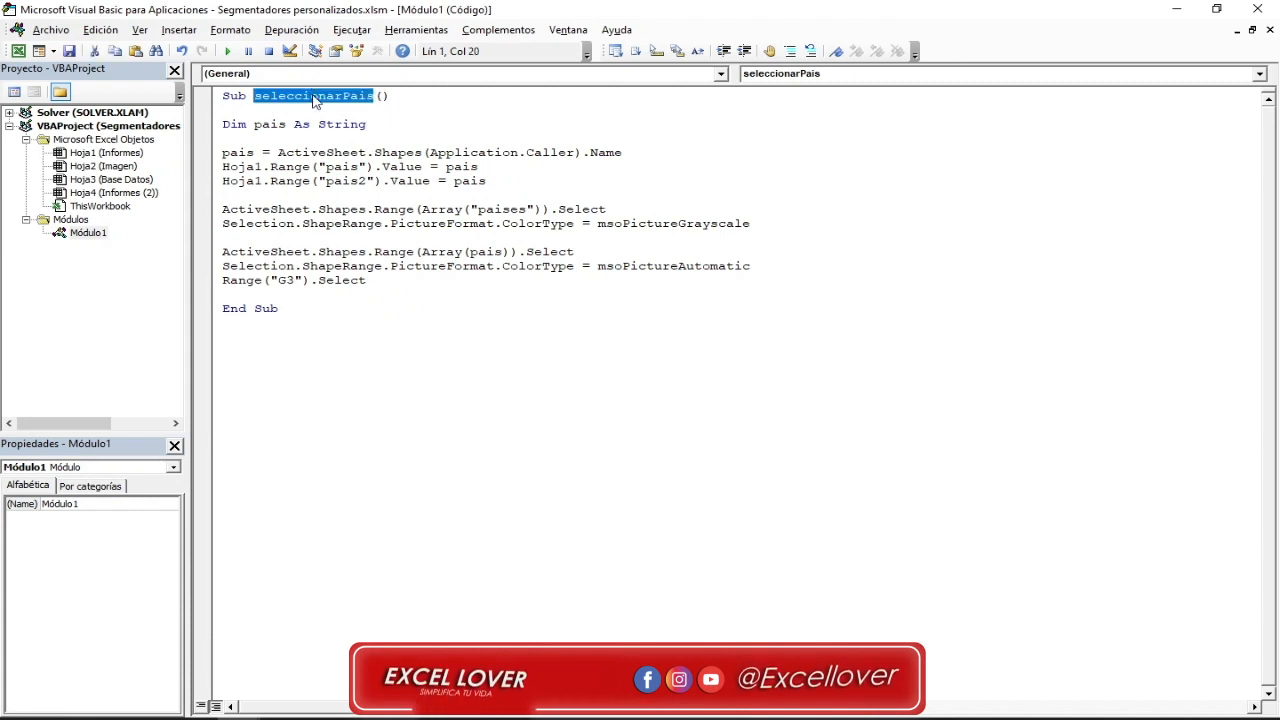
left_click(312, 95)
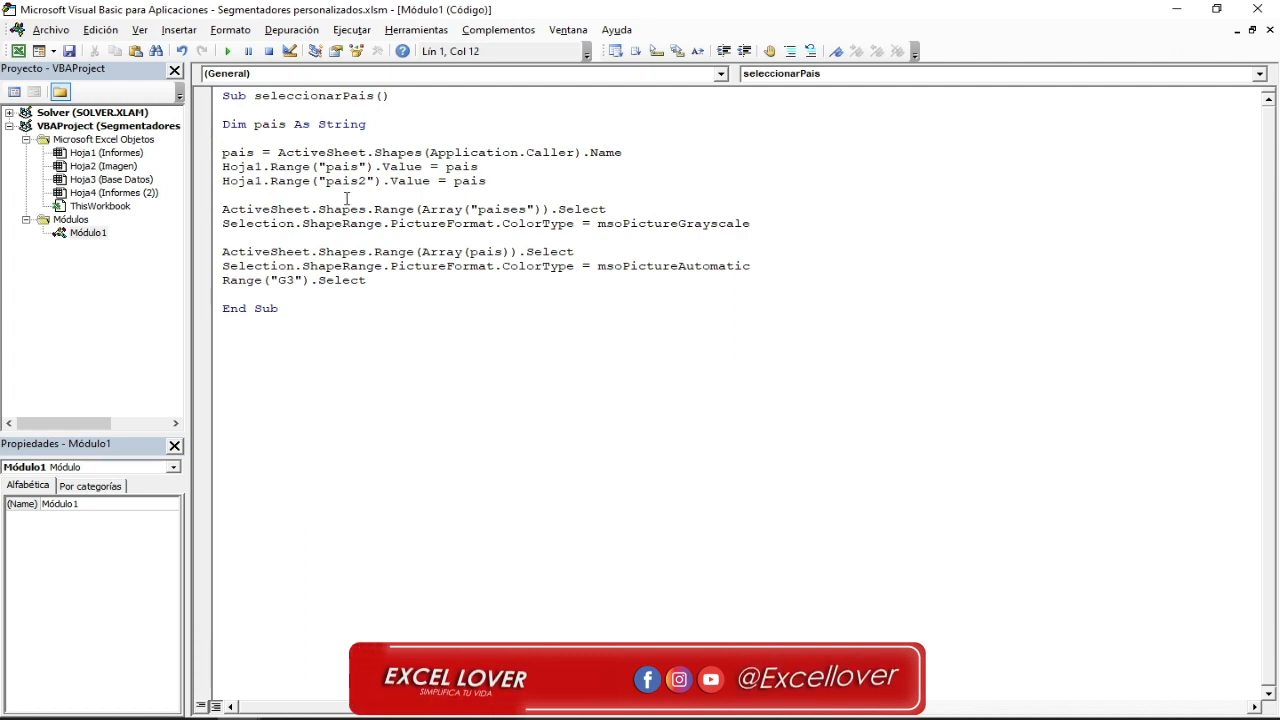
left_click(222, 166)
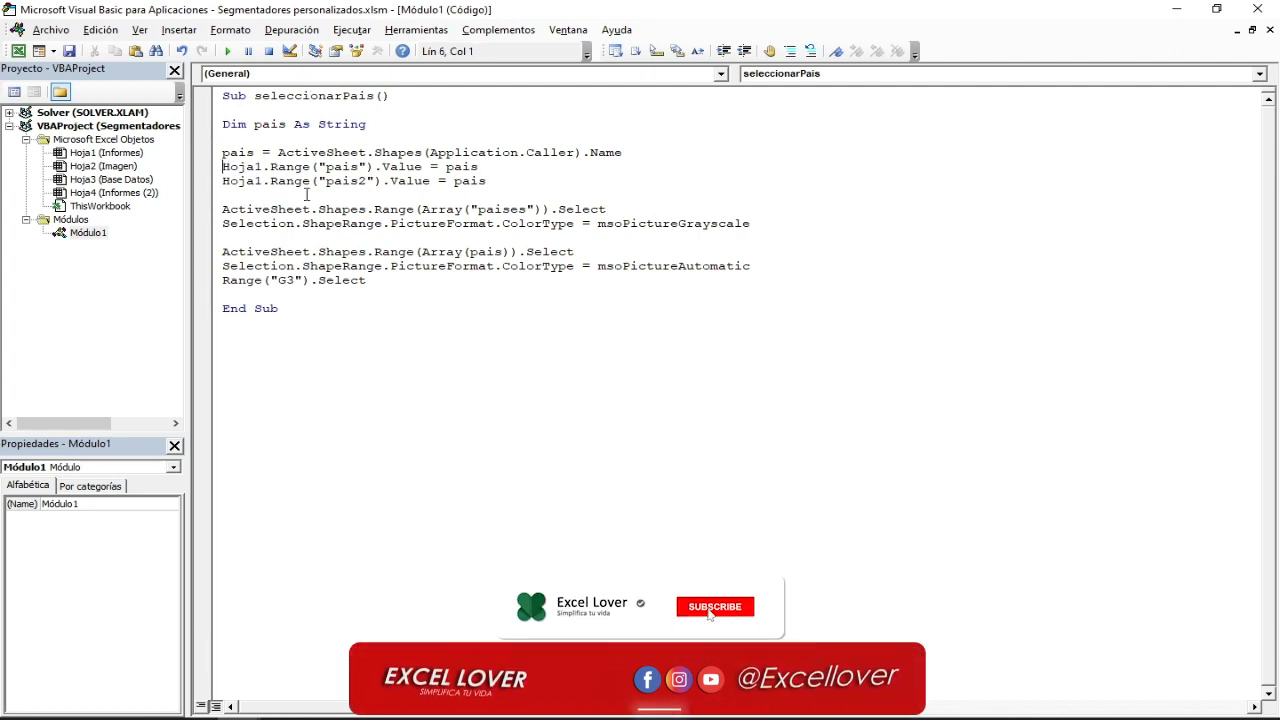
key("Return")
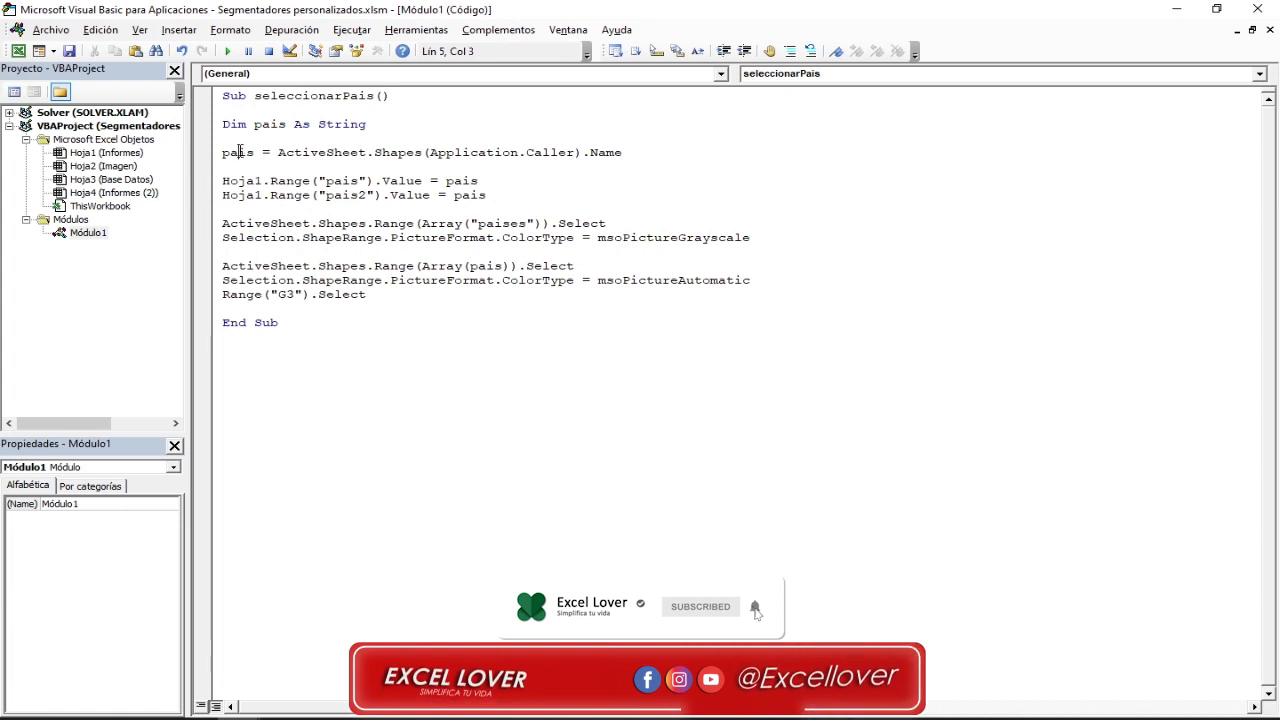
- Examine the macro's pais assignment from Application.Caller and its Range("pais") reference, and switch back to the Excel worksheet
double_click(240, 152)
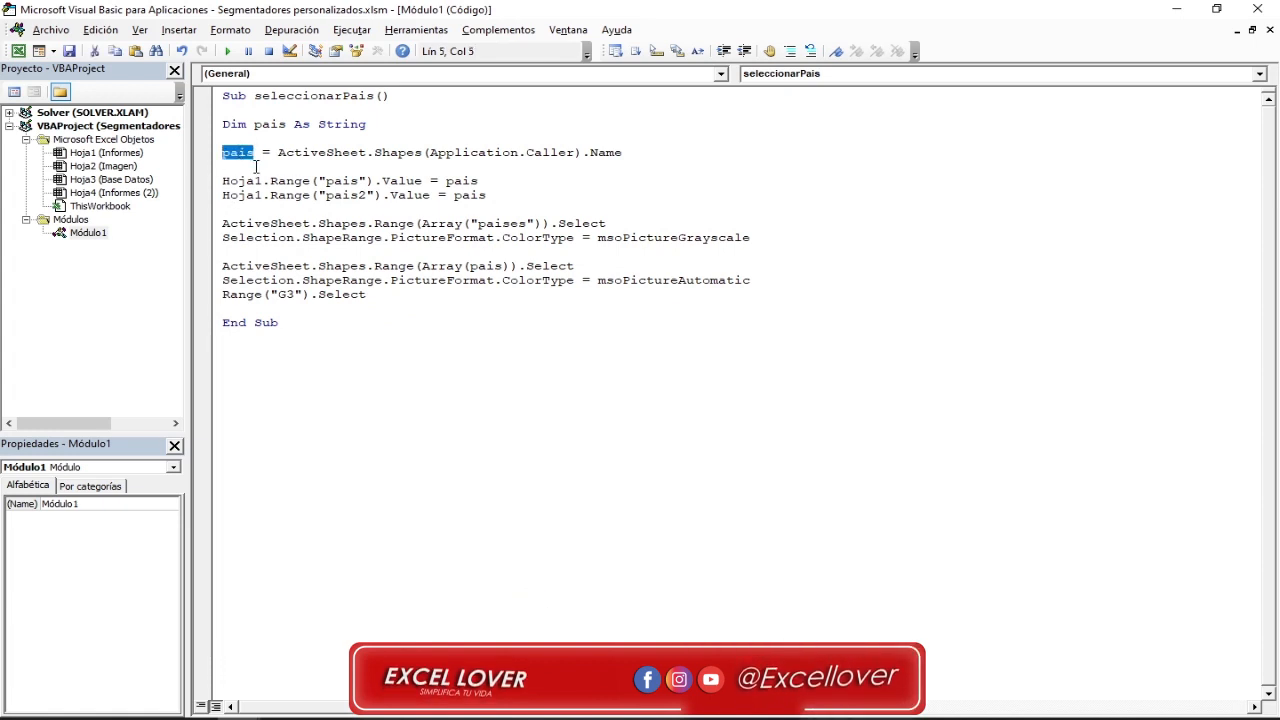
left_click(255, 165)
double_click(242, 152)
left_click_drag(278, 152, 634, 150)
left_click(675, 164)
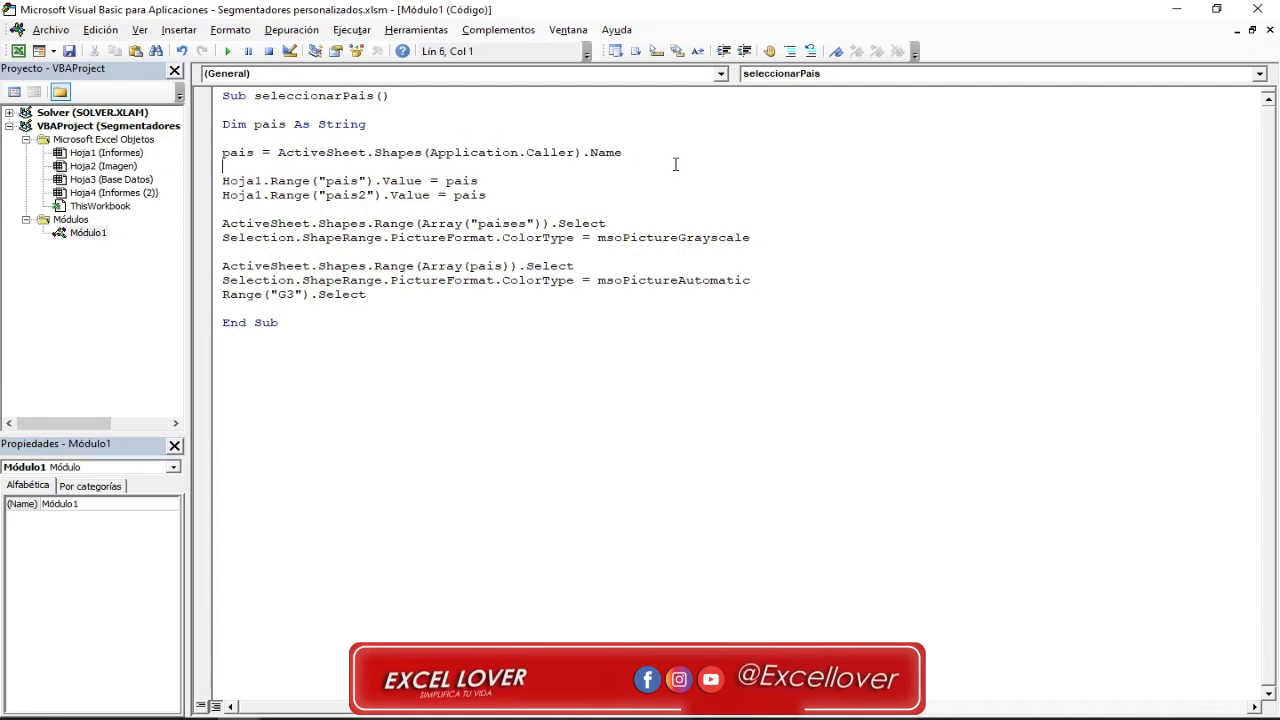
double_click(613, 154)
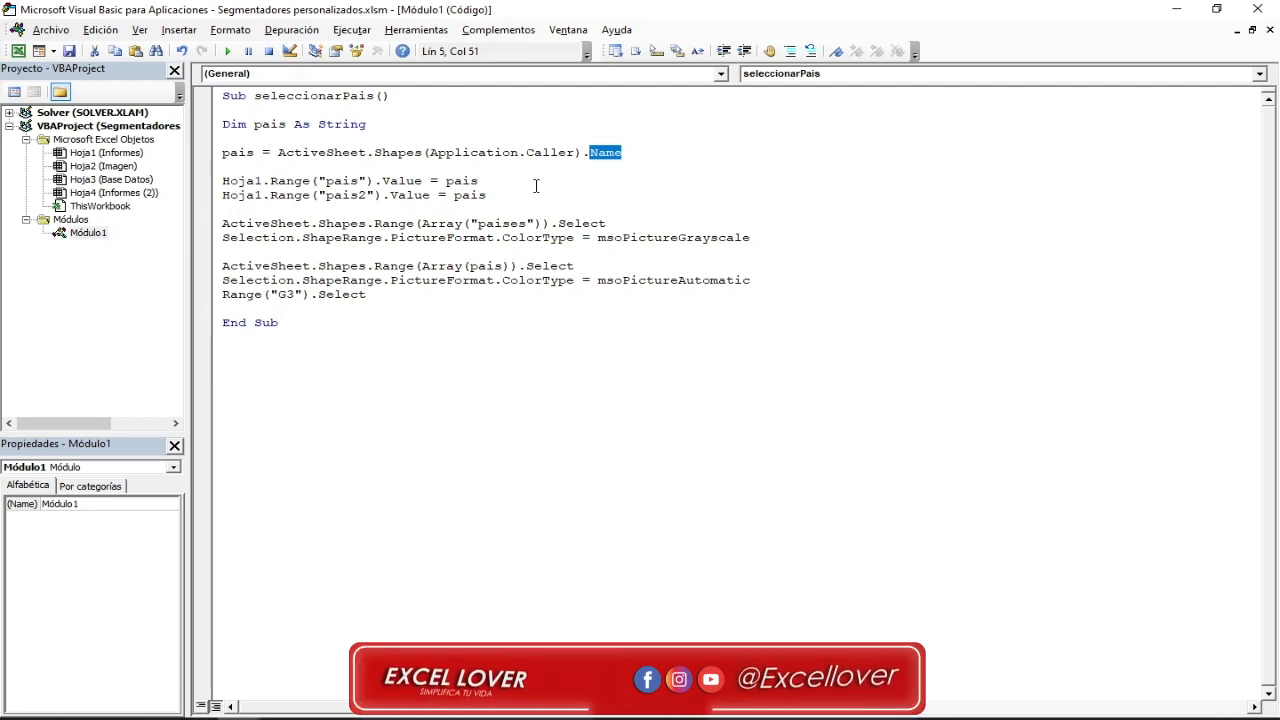
double_click(245, 154)
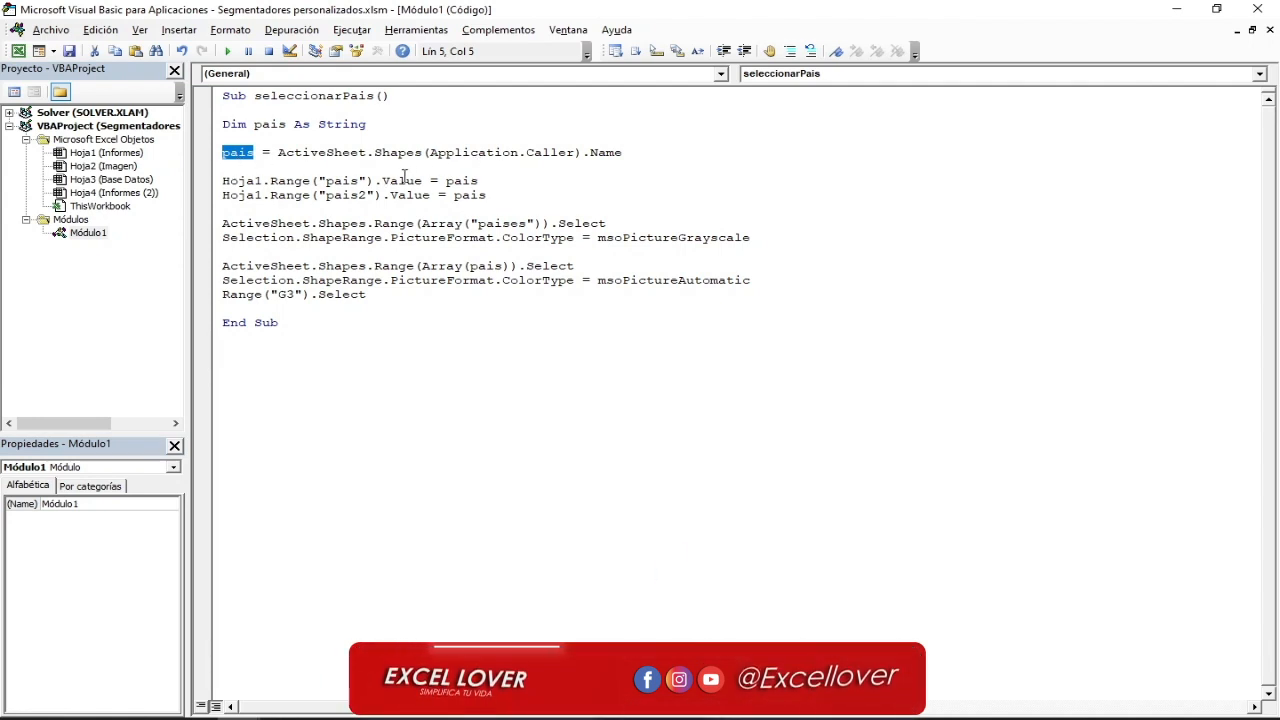
left_click_drag(270, 180, 373, 181)
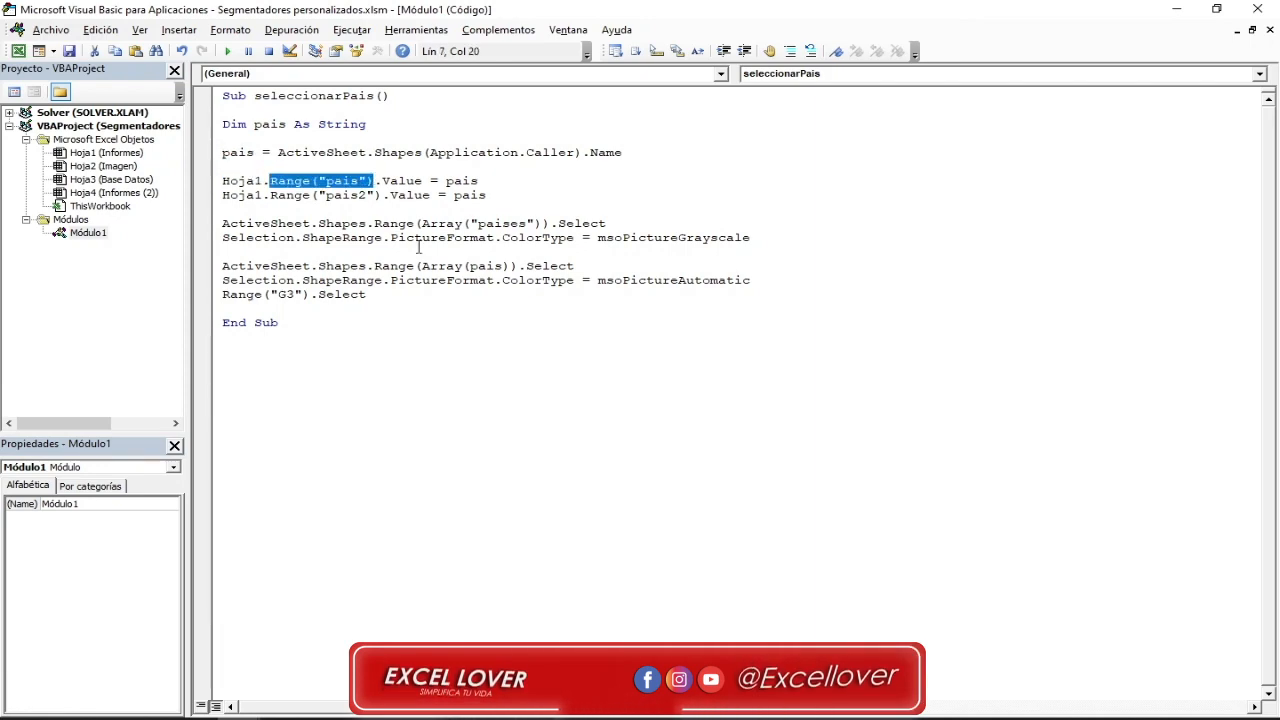
key("alt+F11")
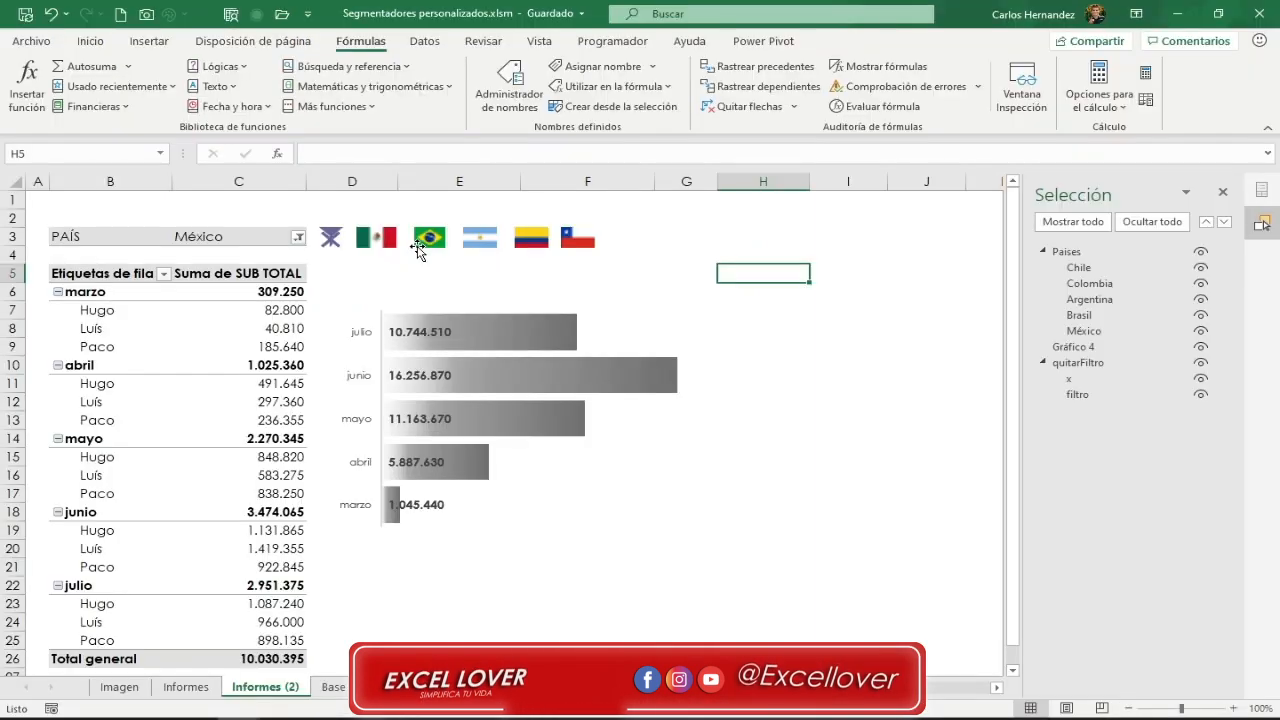
- Check the name of the PAÍS filter cell C3, and examine the macro line that assigns pais to Range("pais") in the Visual Basic editor
left_click(238, 238)
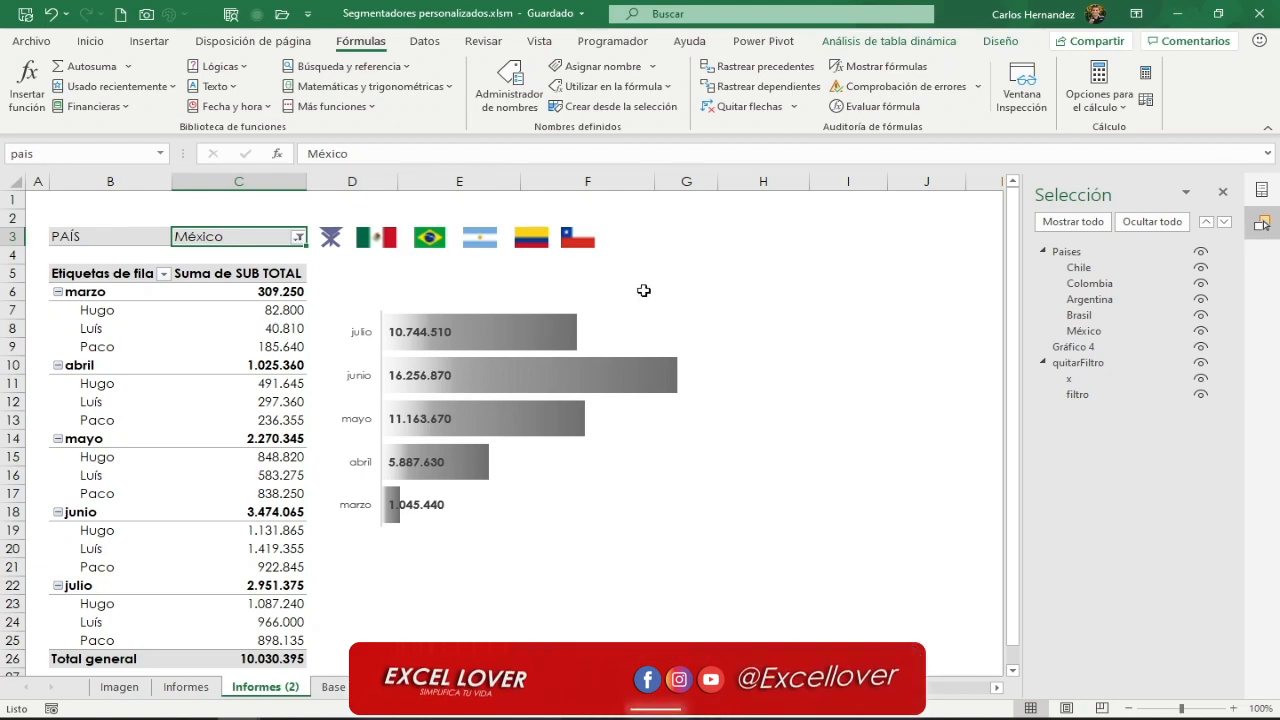
key("alt+F11")
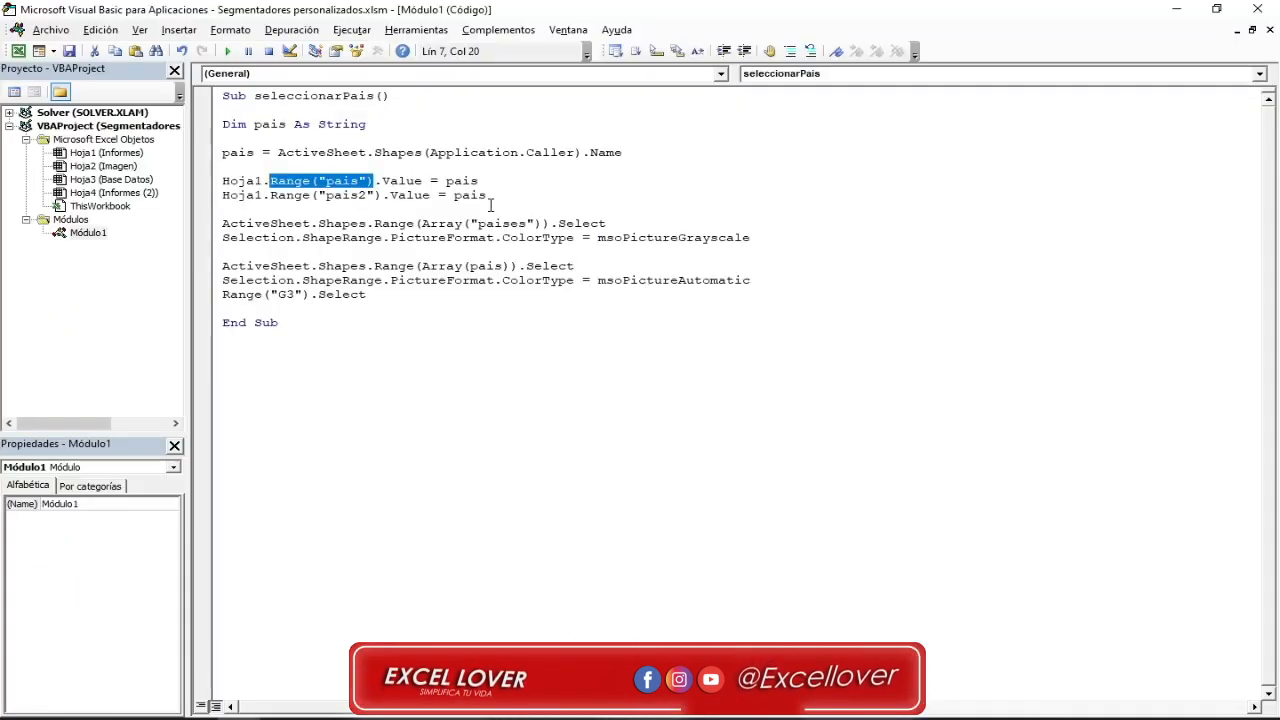
left_click(490, 206)
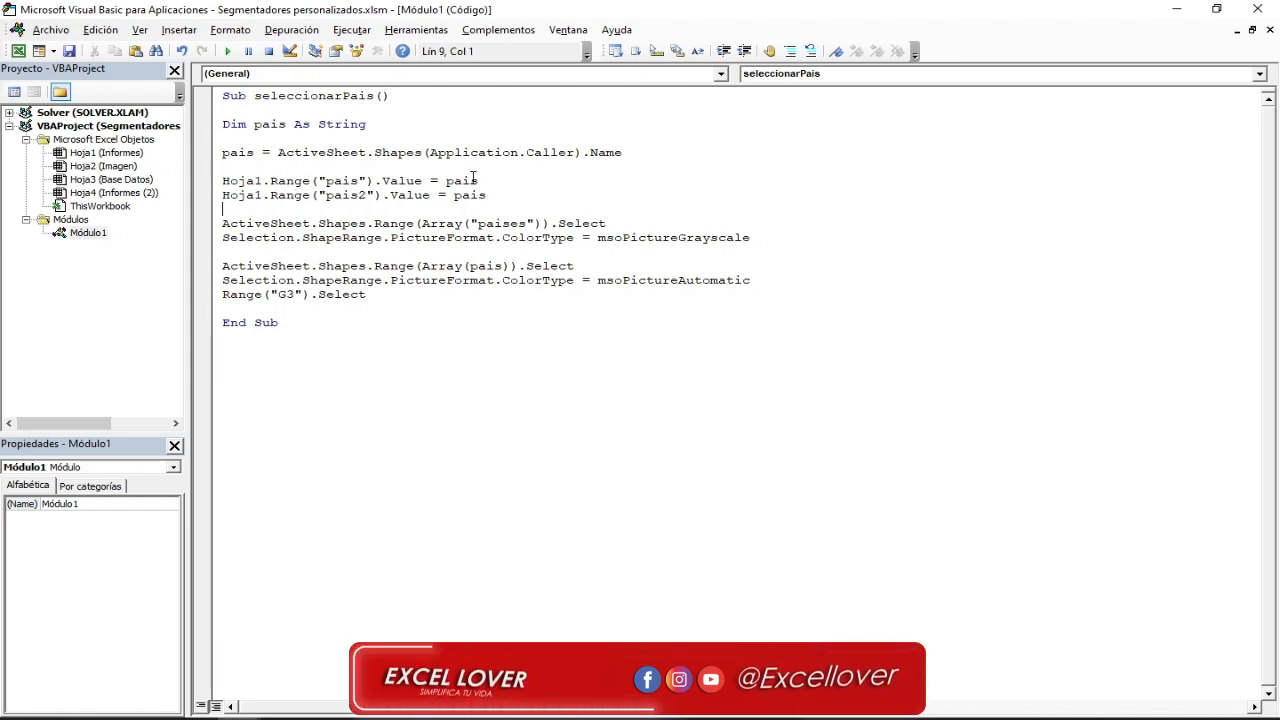
left_click_drag(490, 181, 446, 181)
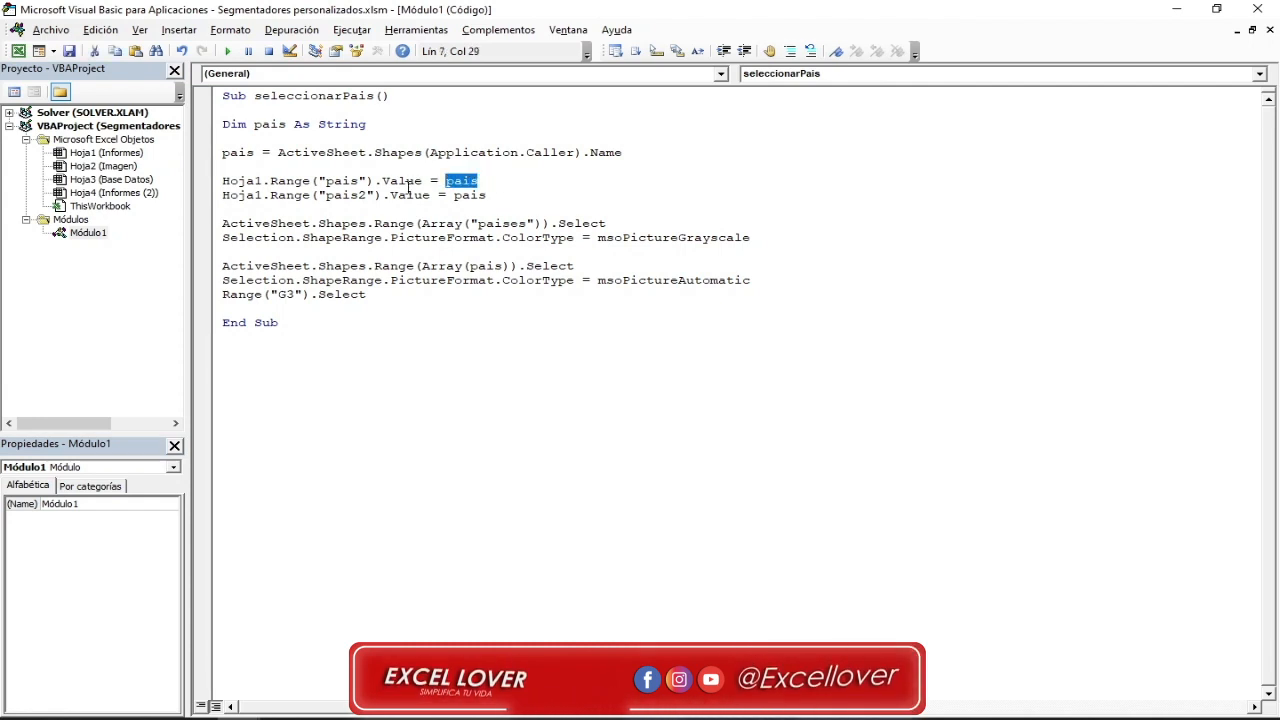
double_click(287, 181)
double_click(338, 181)
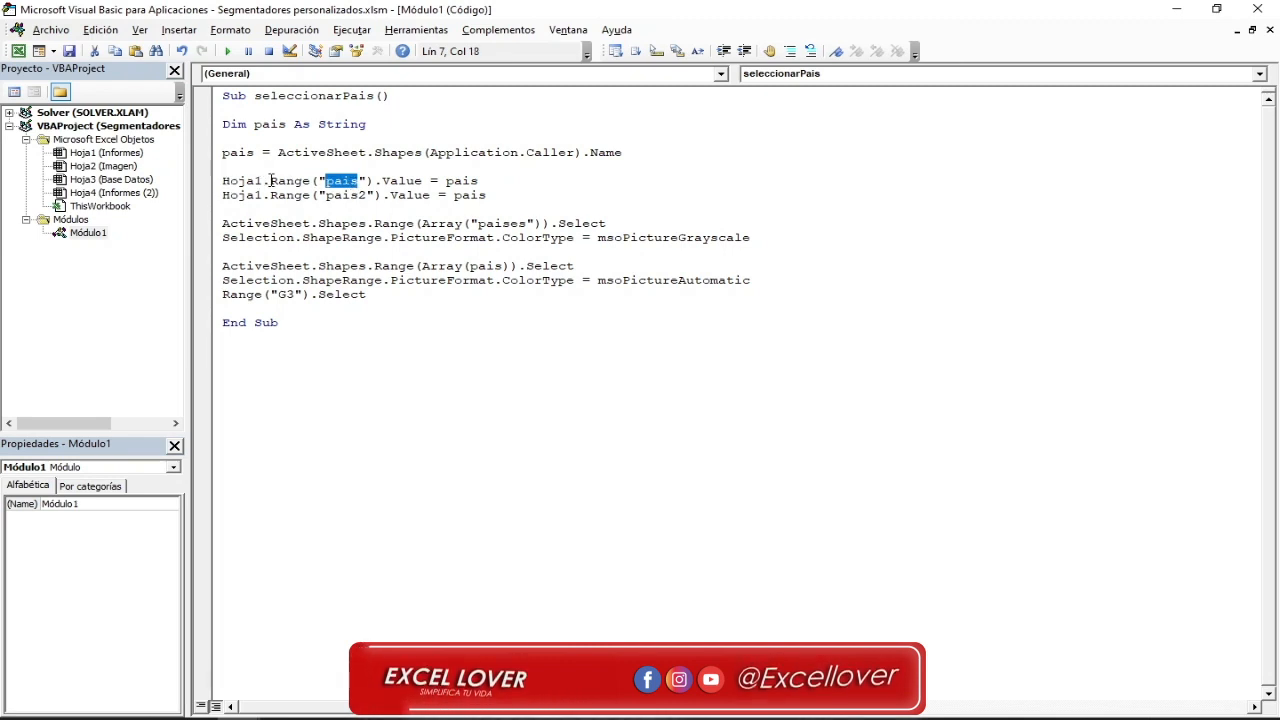
- Remove the Hoja1. qualifier from the Range("pais") and Range("pais2") assignments in the seleccionarPais macro
left_click_drag(270, 181, 222, 181)
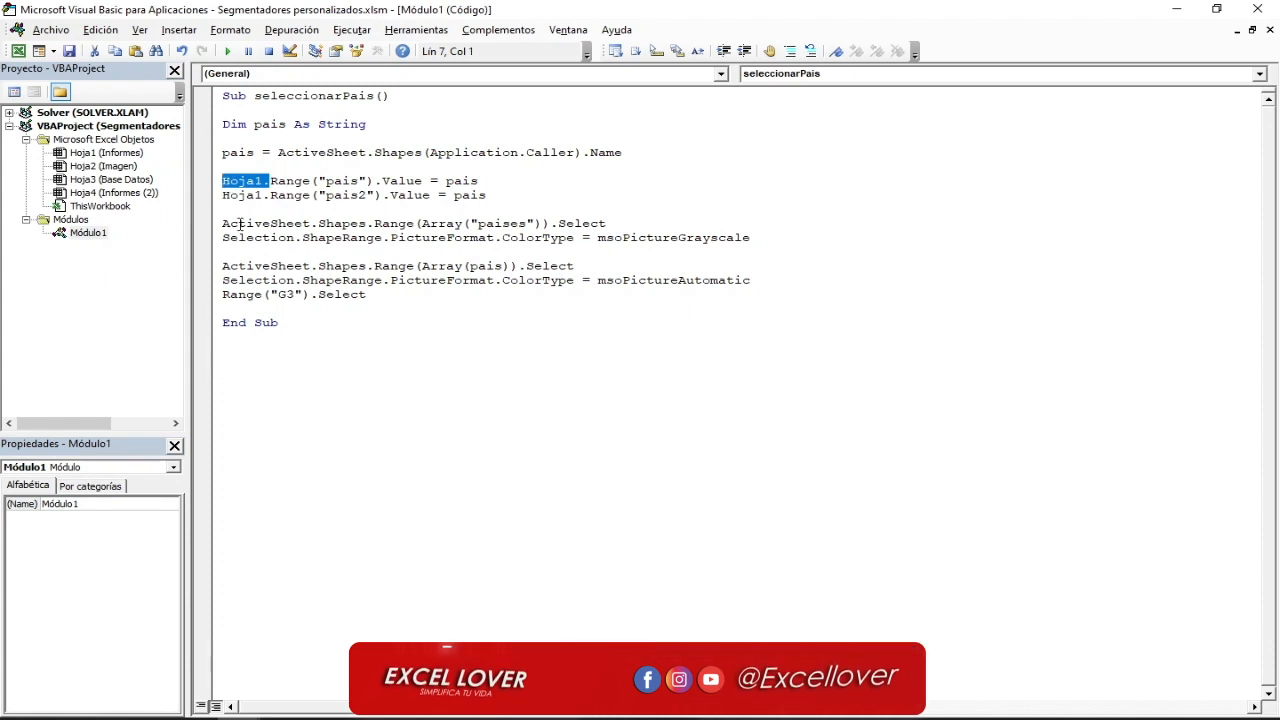
key("Delete")
left_click_drag(270, 195, 222, 196)
key("Delete")
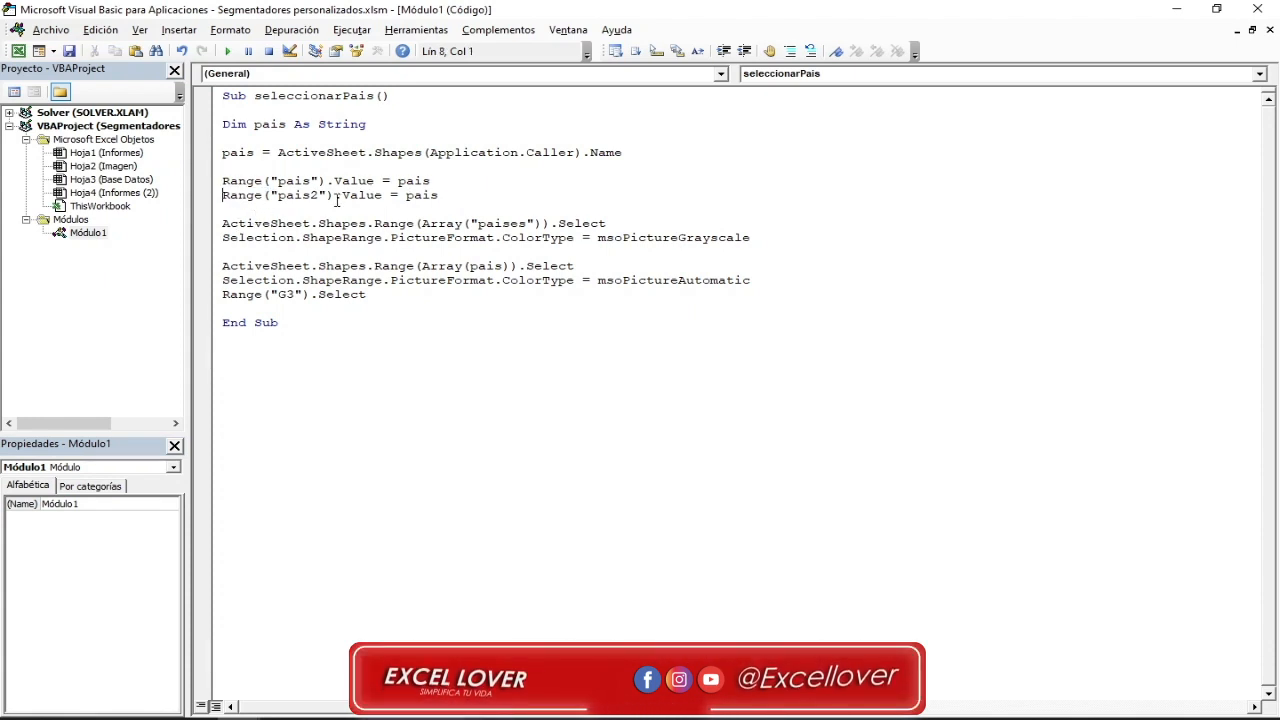
left_click(453, 194)
left_click(440, 179)
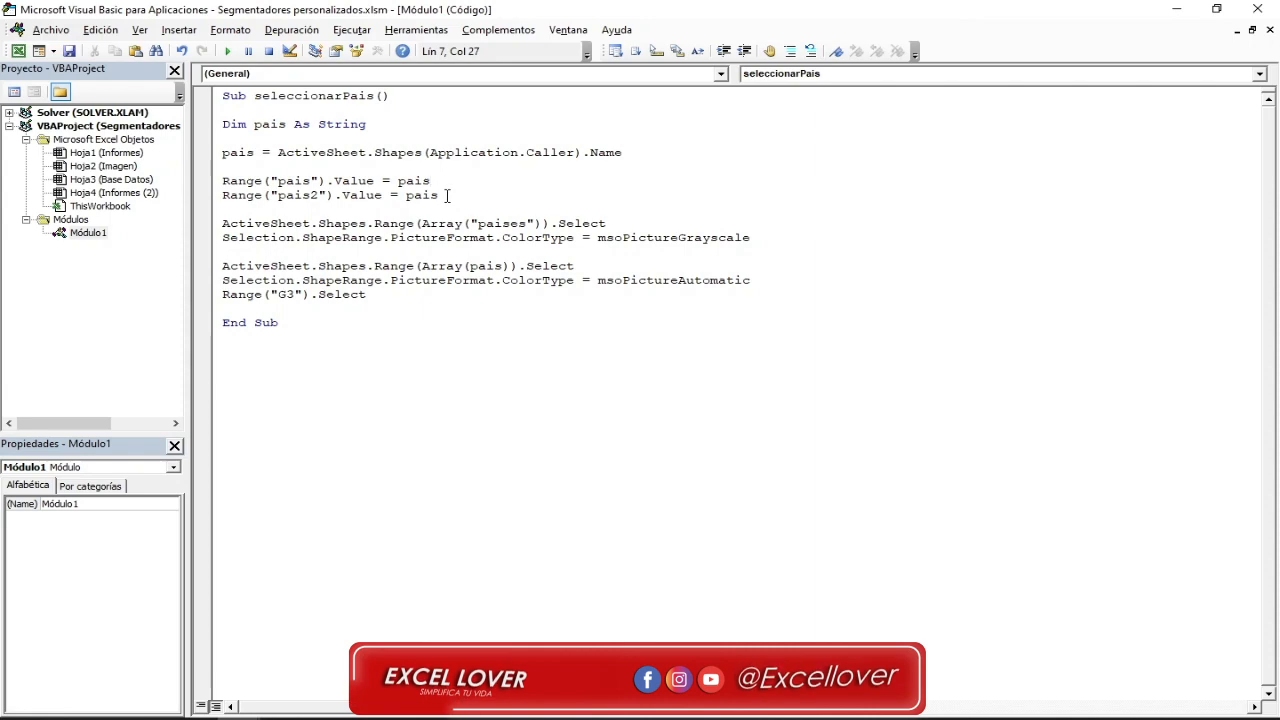
- Switch to the Excel worksheet and name the second pivot table's PAÍS filter cell R5 as pais2
key("alt+F11")
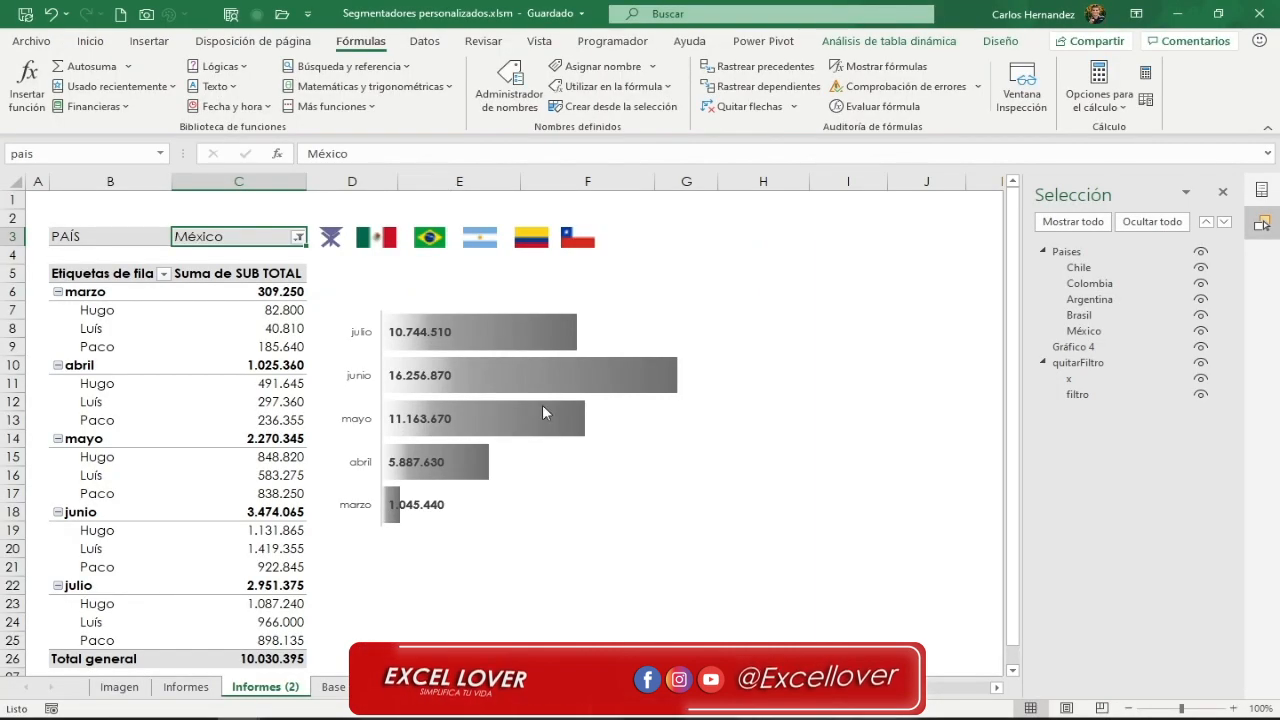
left_click(544, 464)
left_click(814, 403)
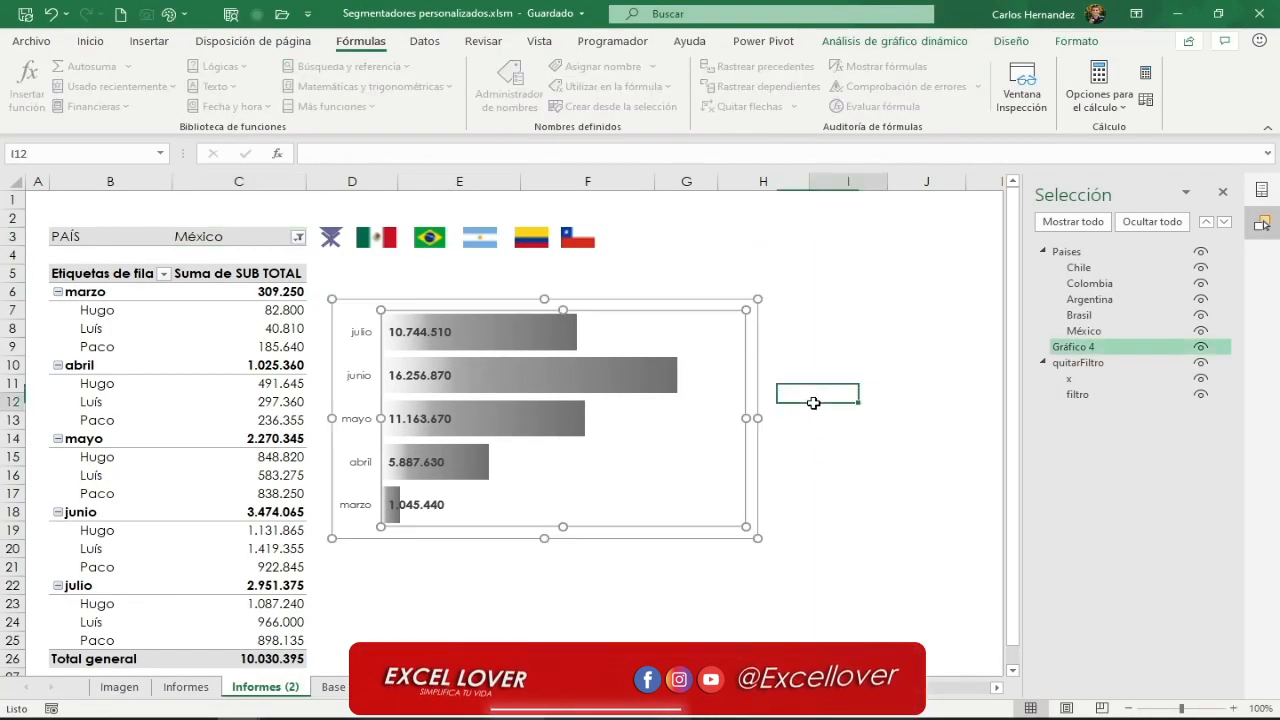
key("Right")
key("Right")
key("Right")
key("Right")
key("Right")
key("Right")
key("Right")
key("Right")
key("Right")
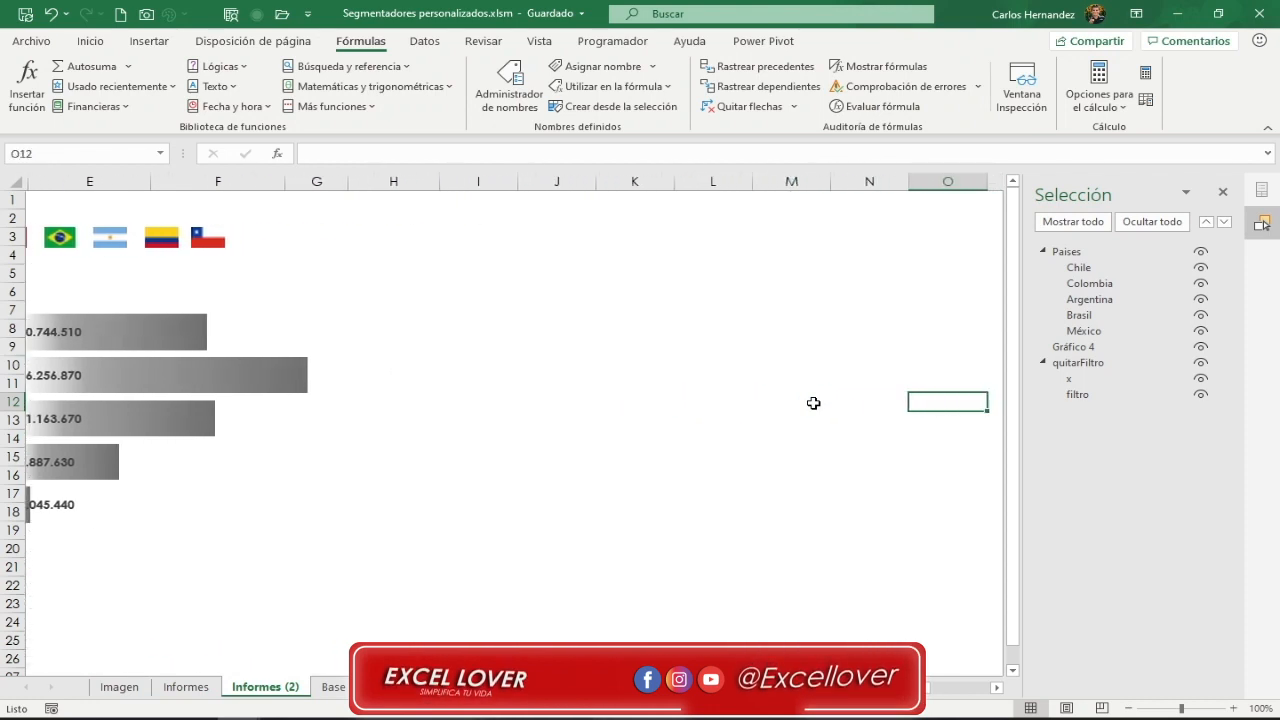
key("Right")
key("Right")
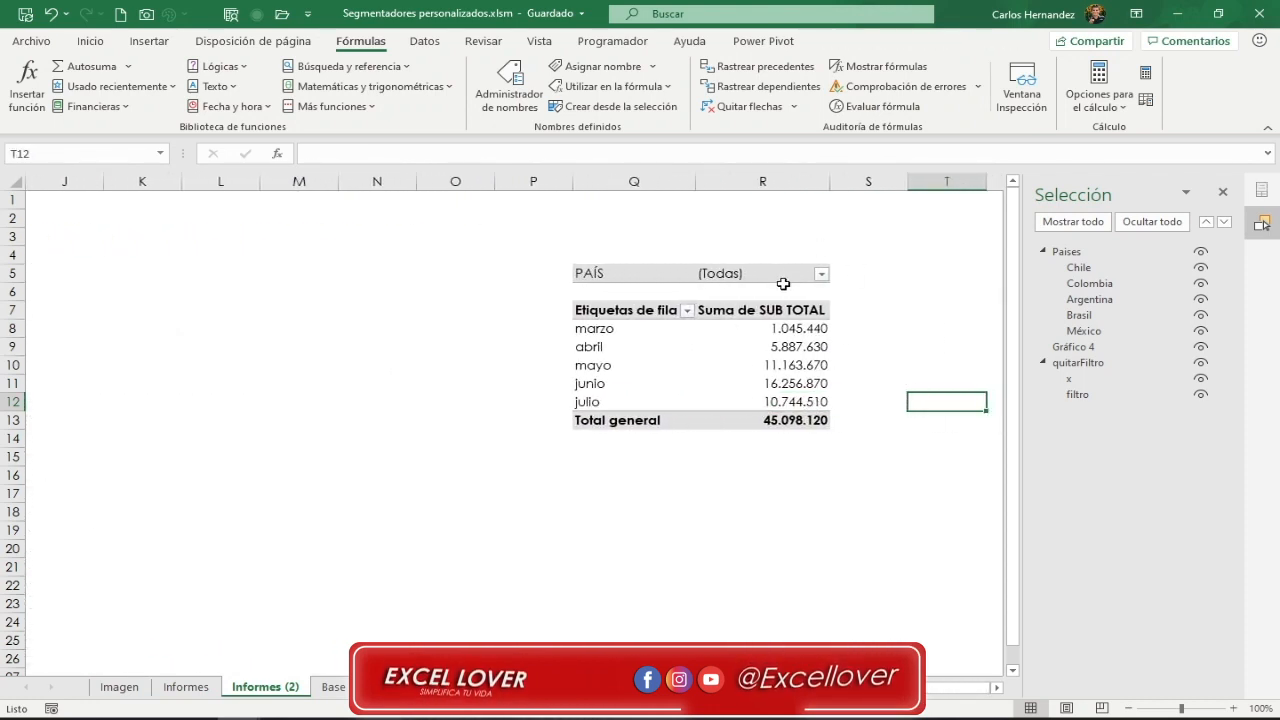
left_click(771, 272)
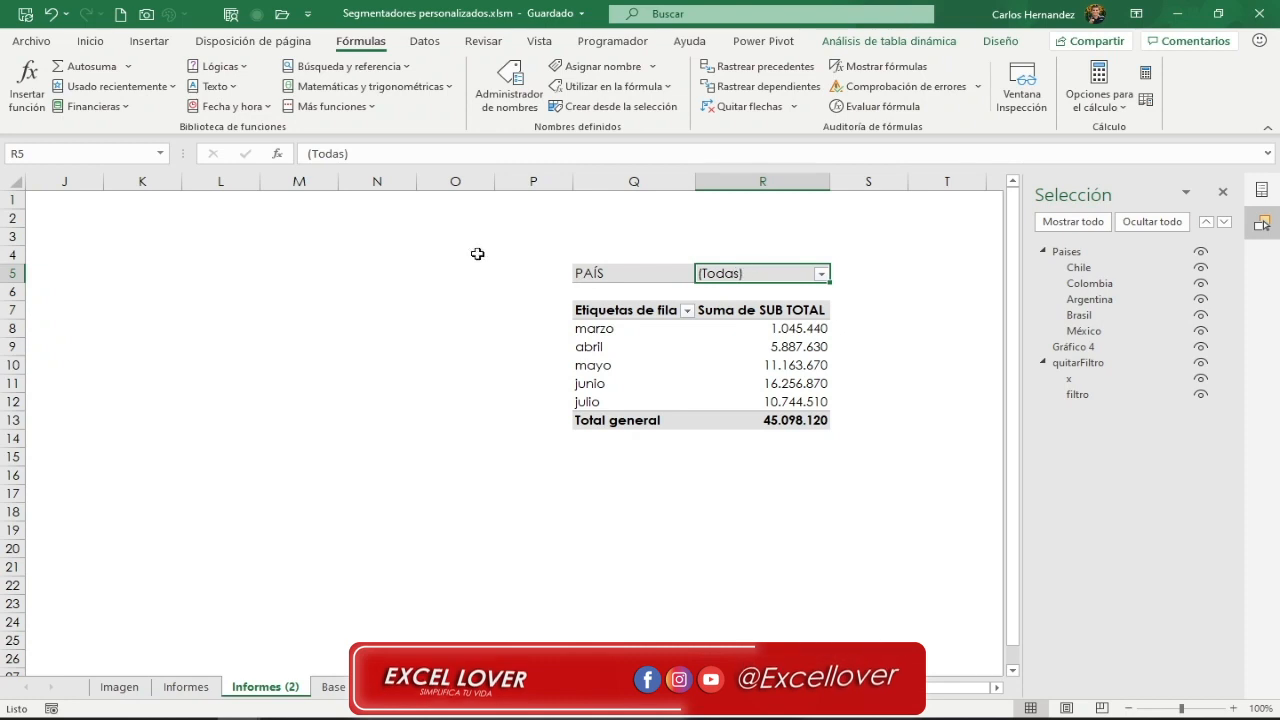
left_click(56, 156)
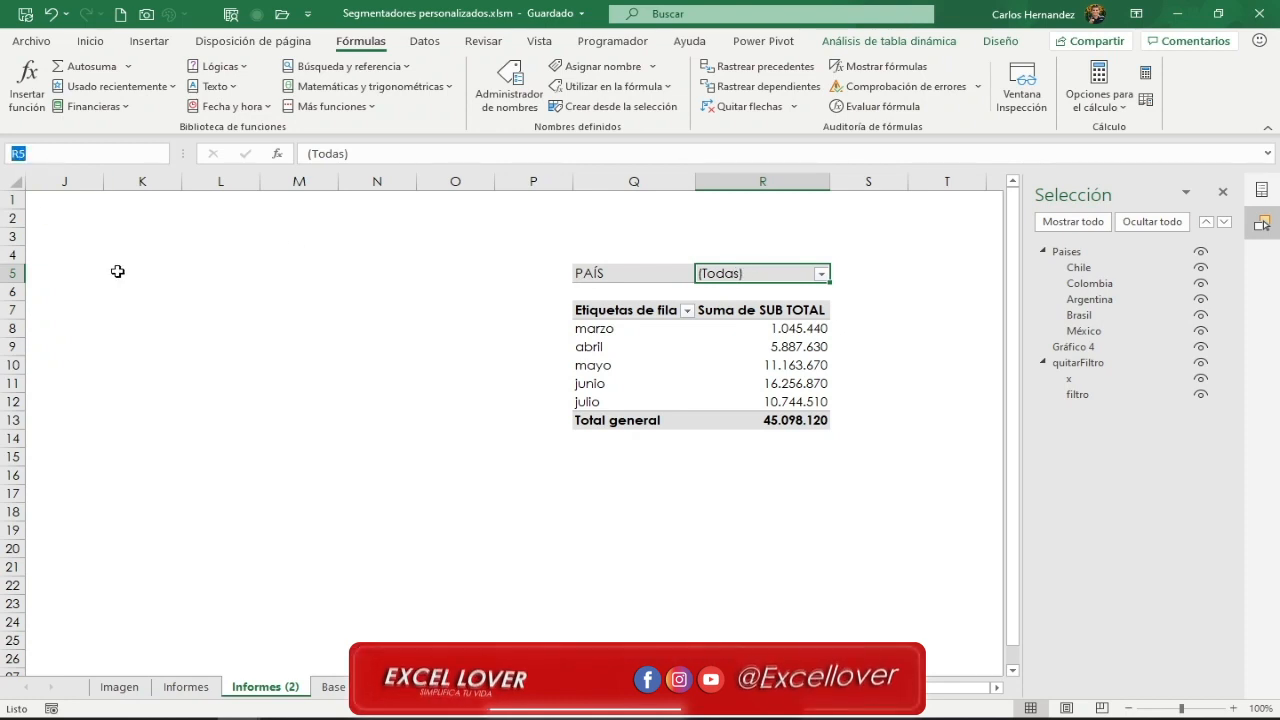
type("pais2")
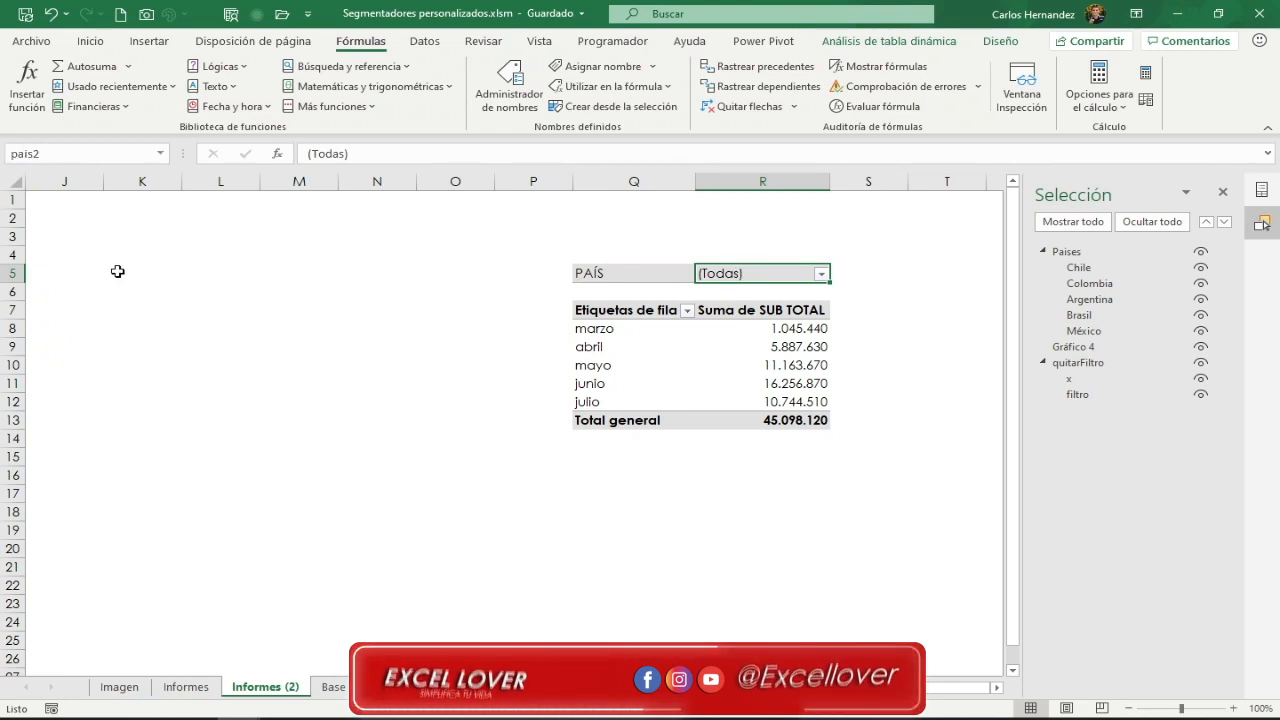
left_click(298, 310)
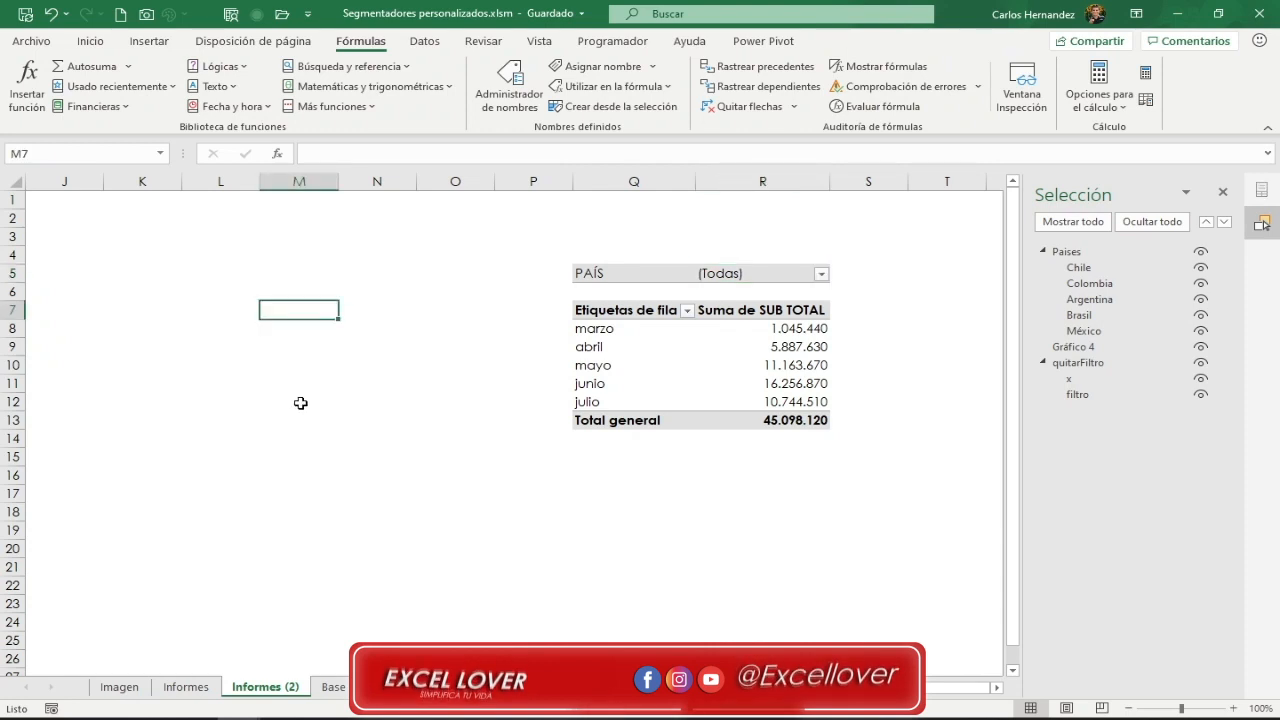
- Return to the Visual Basic editor and examine the range names and assigned variable in the pais and pais2 lines
key("alt+F11")
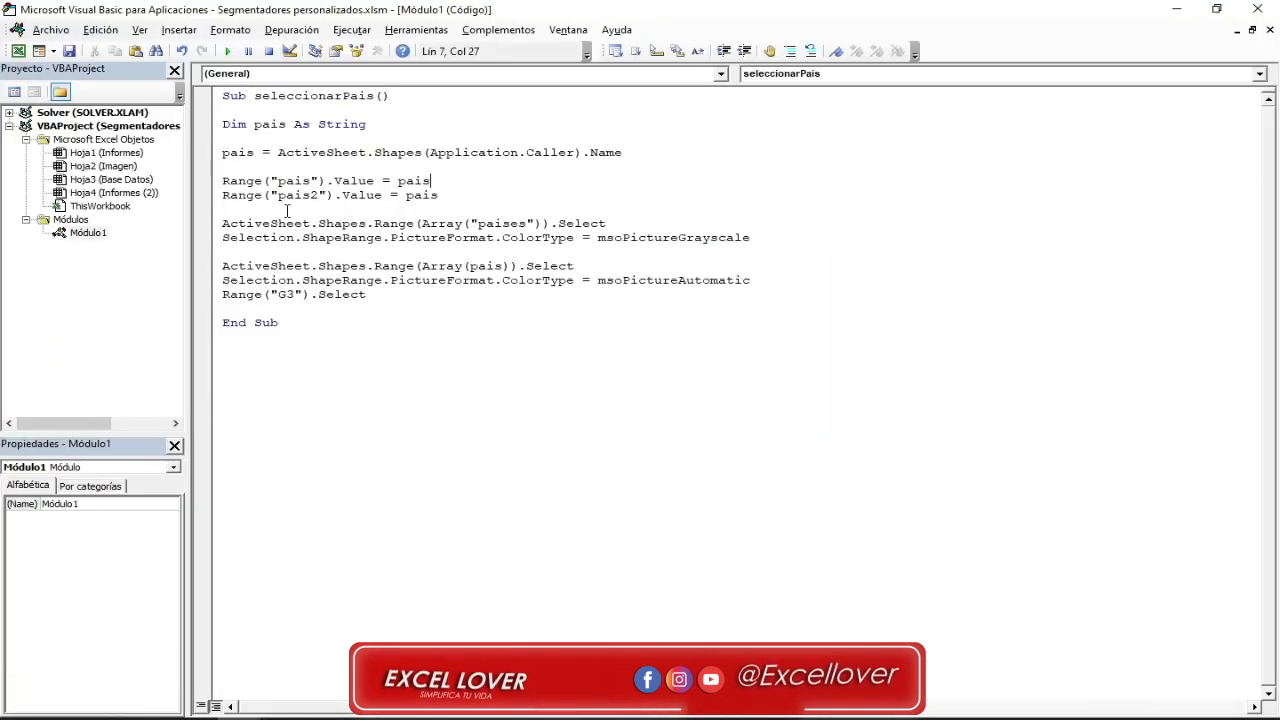
double_click(290, 182)
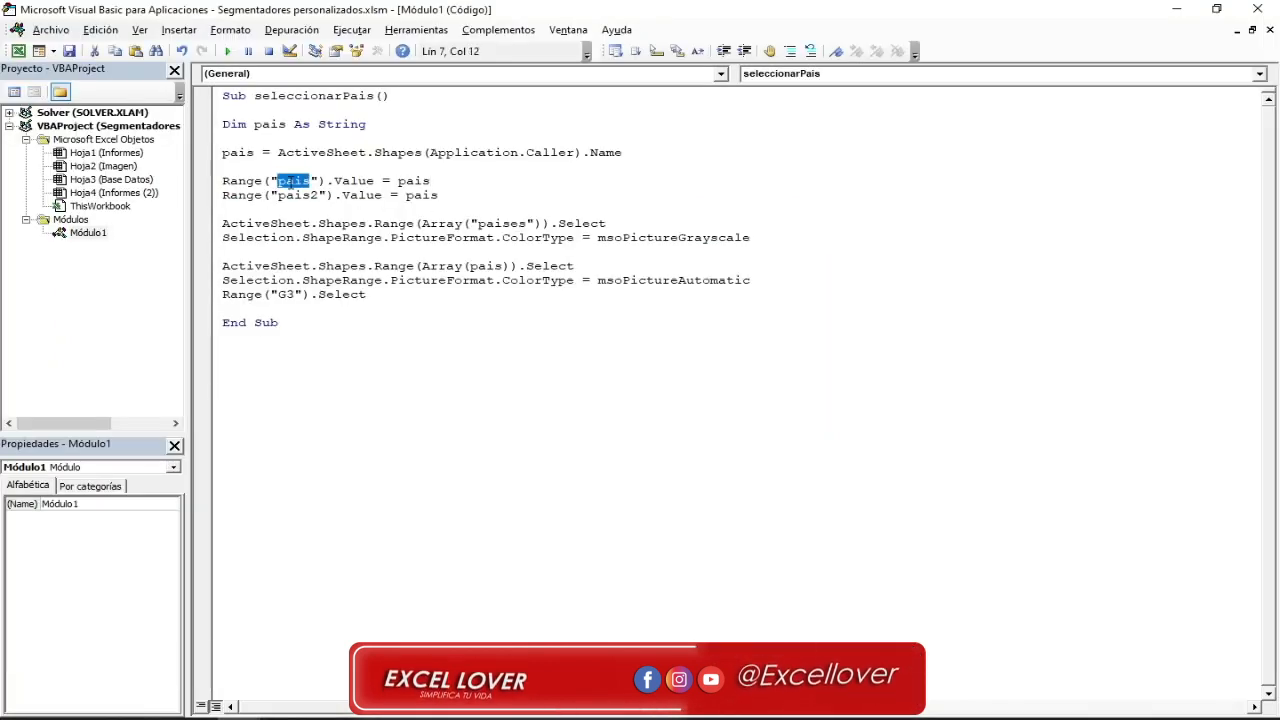
double_click(410, 182)
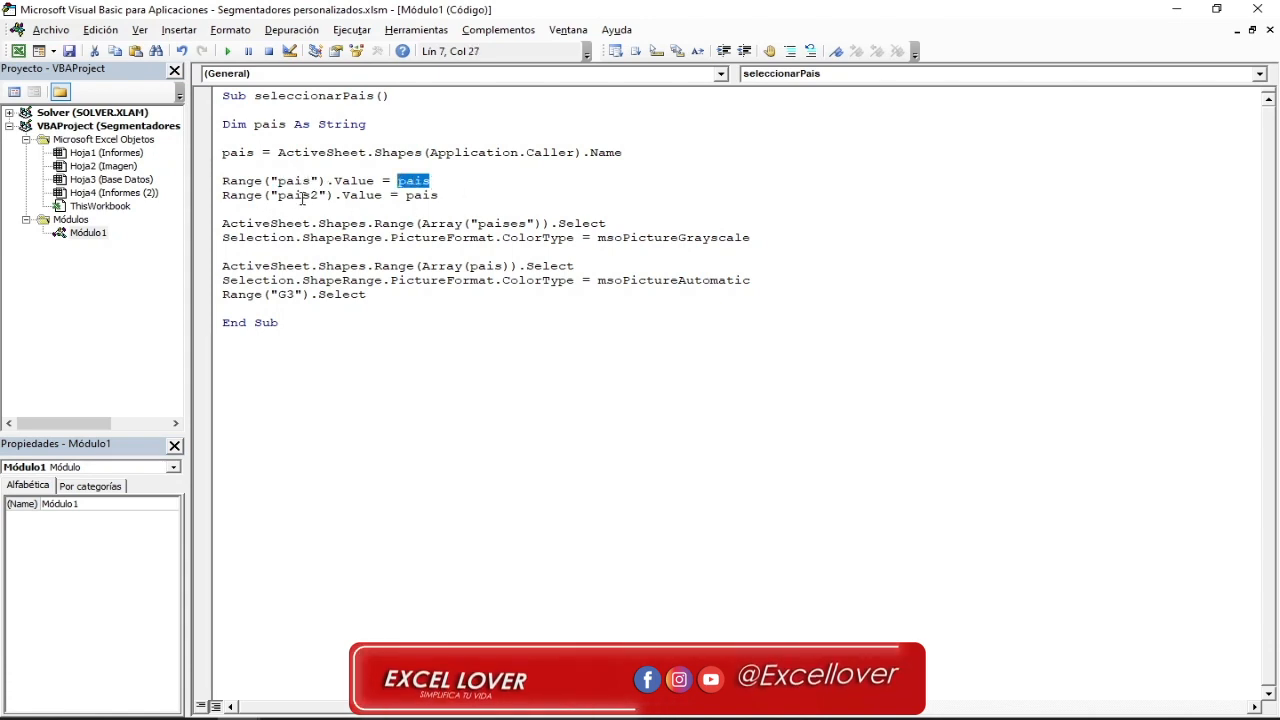
double_click(297, 195)
double_click(410, 195)
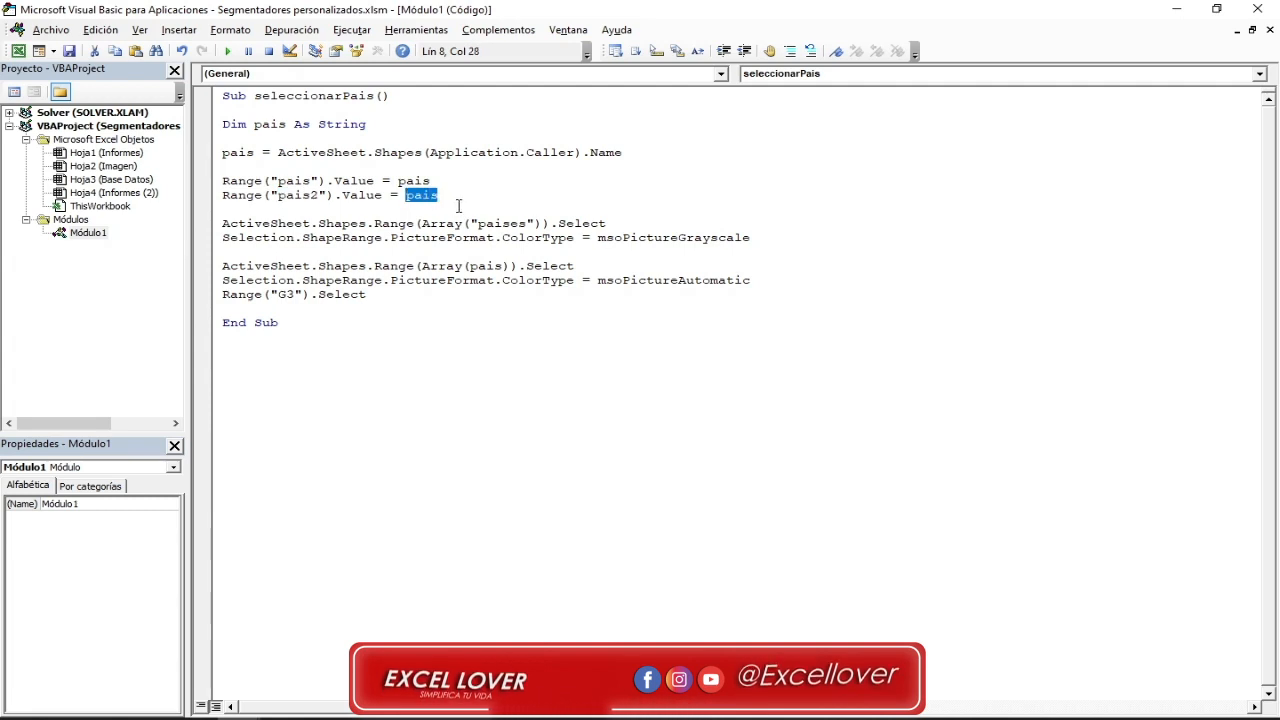
- Add the comment 'Asignar una escala de grises a las banderas no usadas above the macro's two grayscale lines
left_click(238, 211)
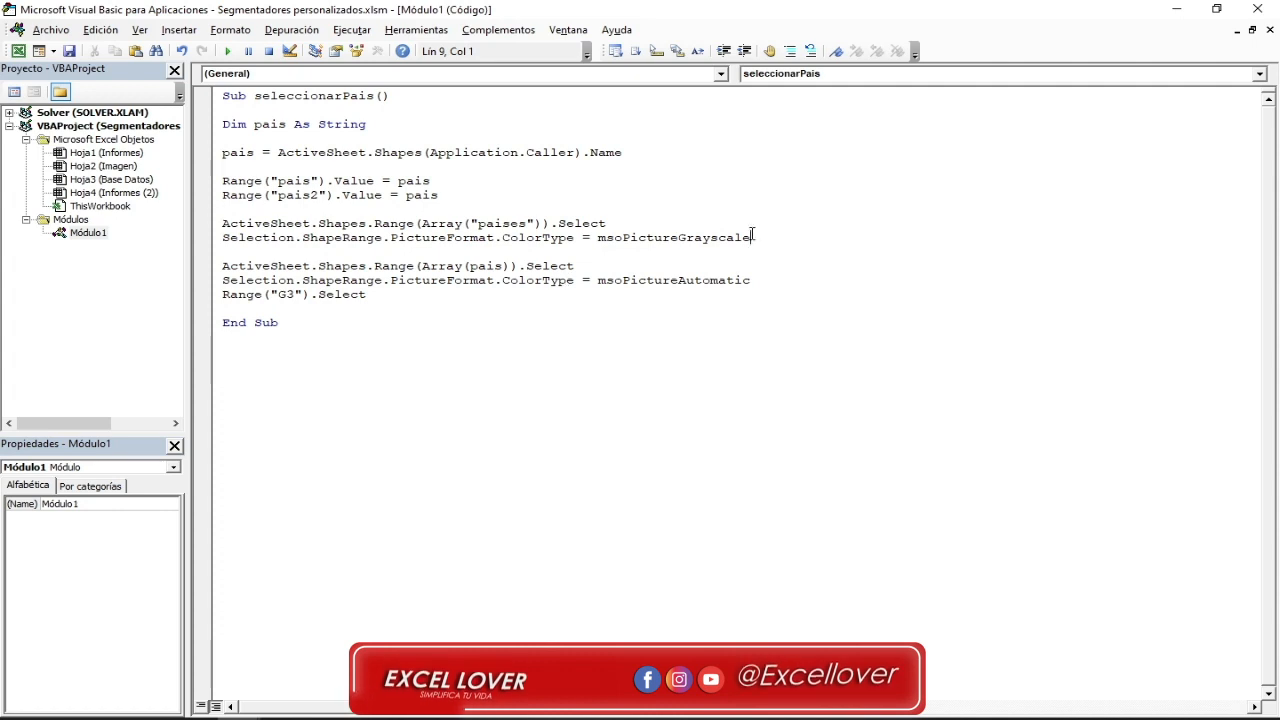
left_click_drag(750, 237, 237, 224)
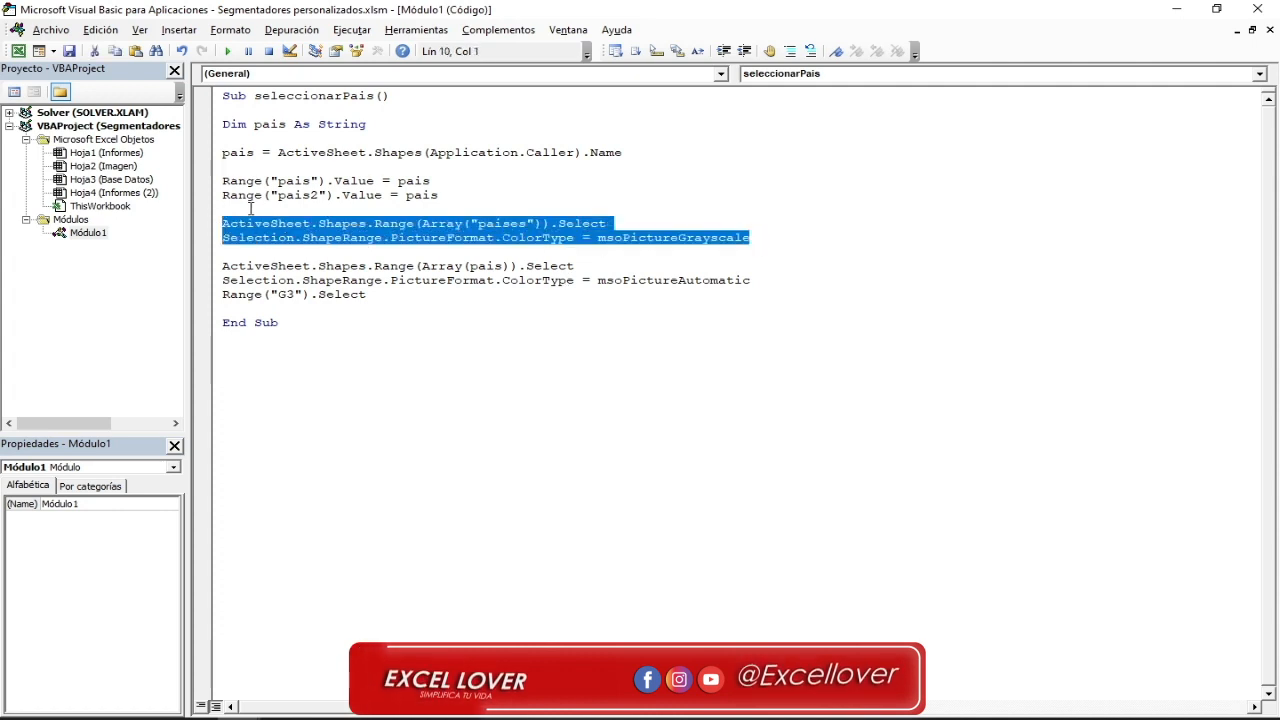
left_click(250, 208)
type("'")
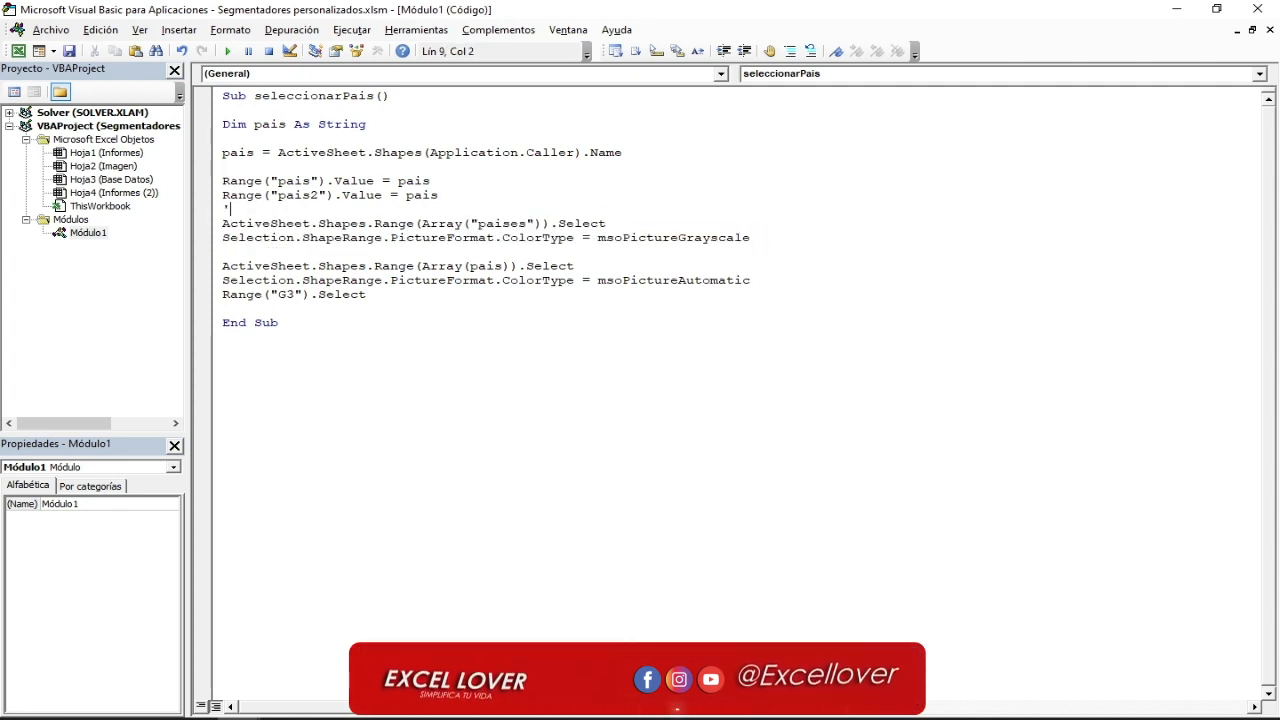
type("Asignar ")
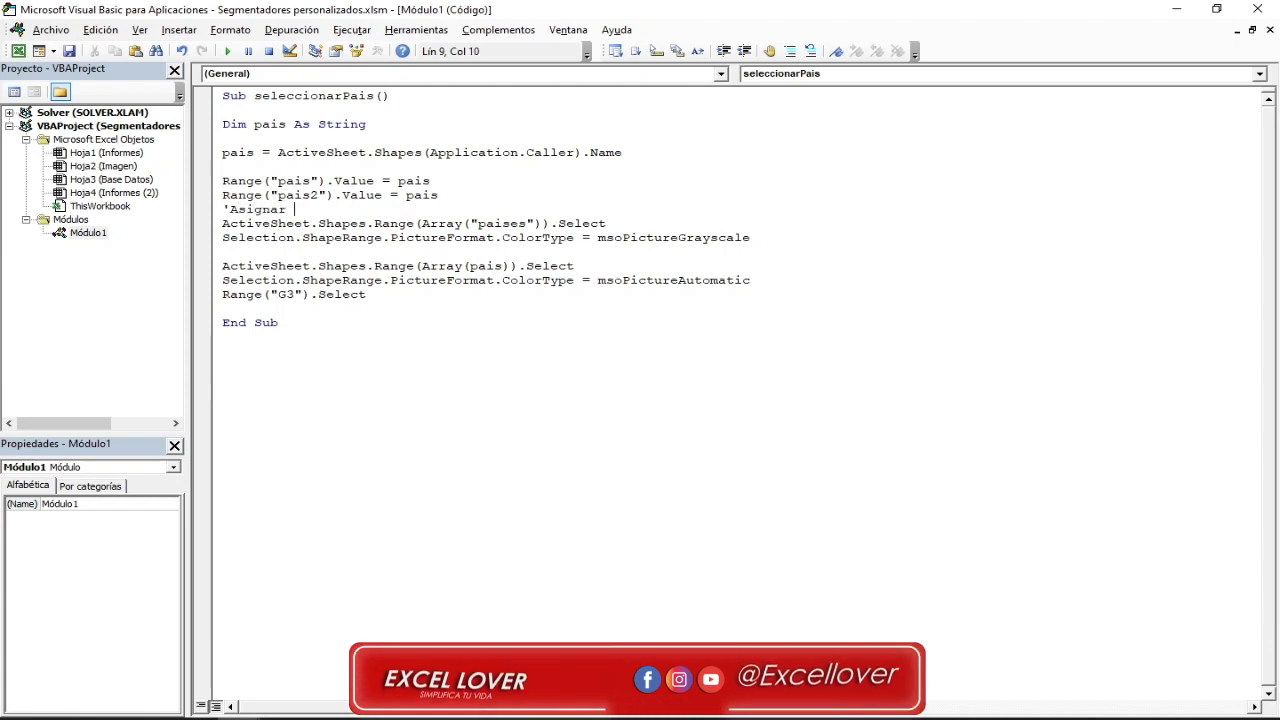
type("una escala d")
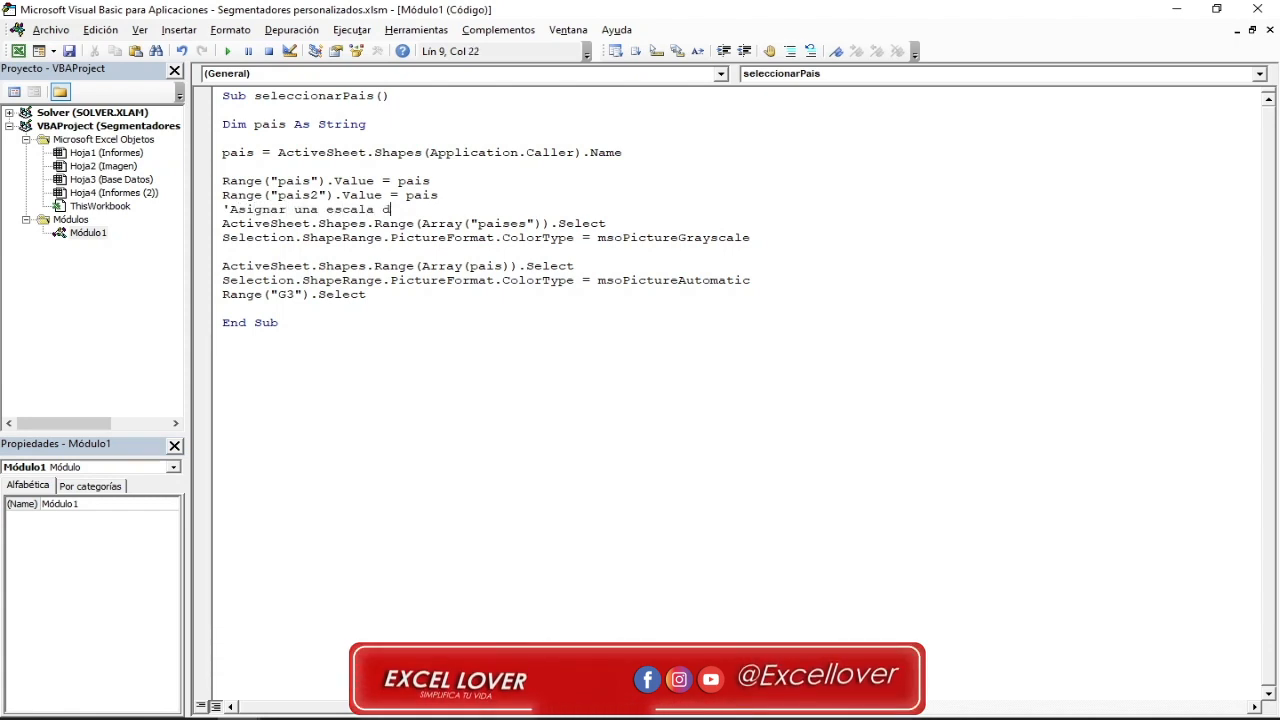
type("e grises a las")
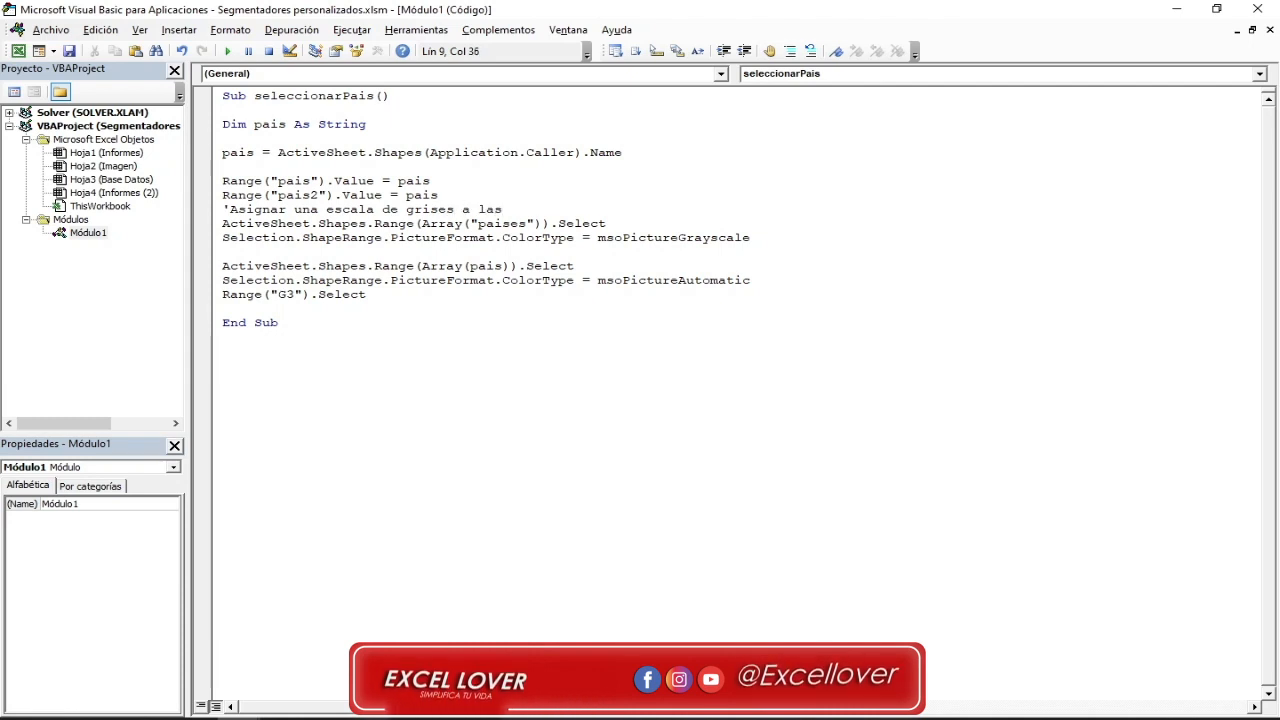
type(" bander")
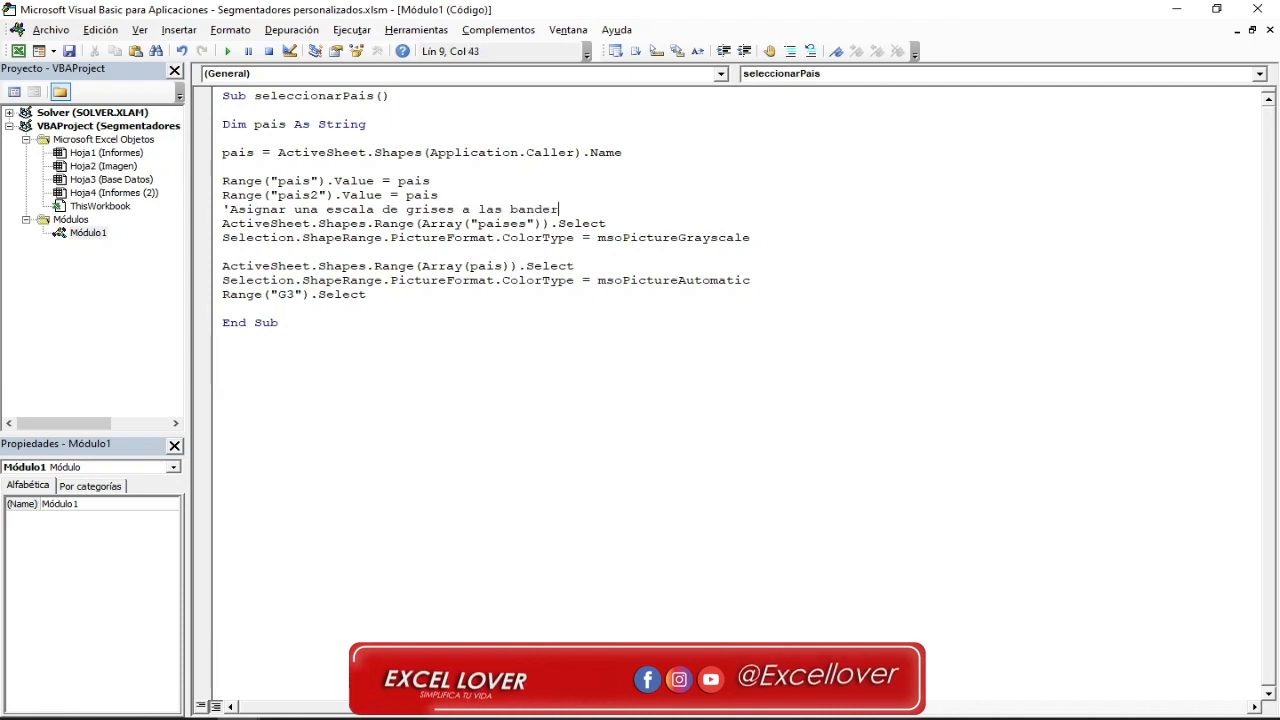
type("as no usadas")
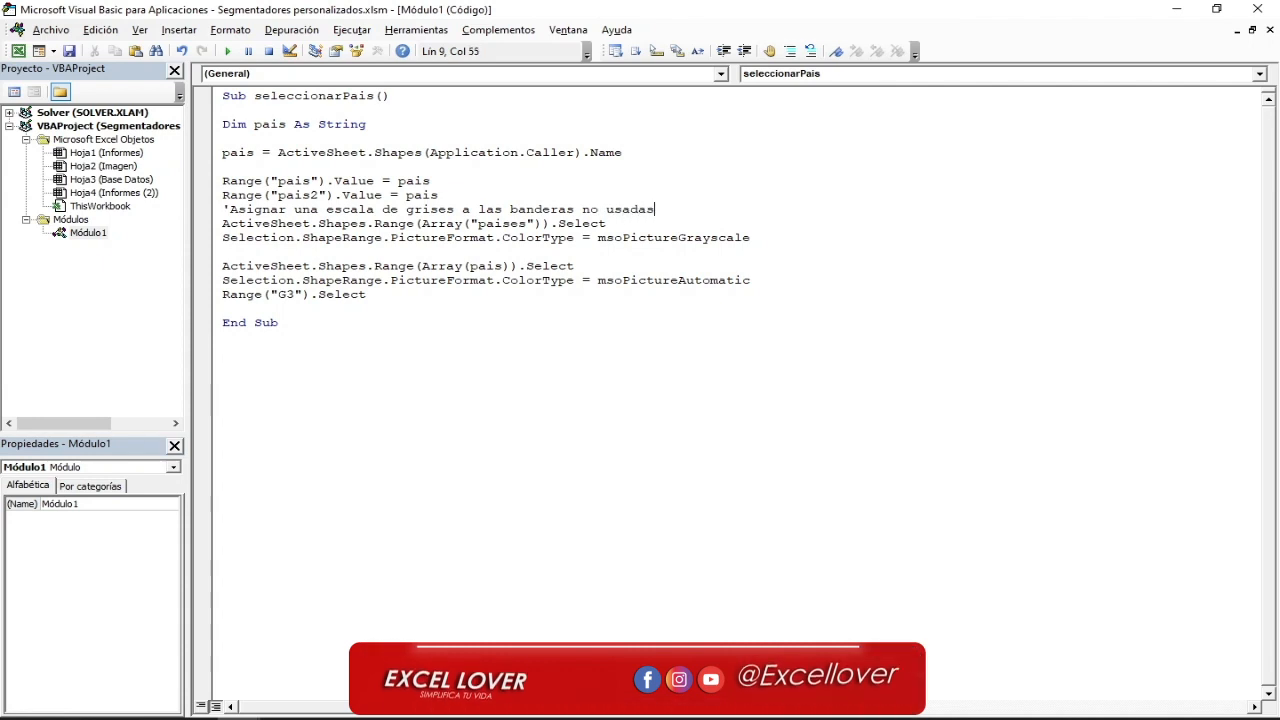
- Add the comment 'Asigana el color original de la bandera above the automatic-colour lines, keeping a blank line before it
left_click(230, 253)
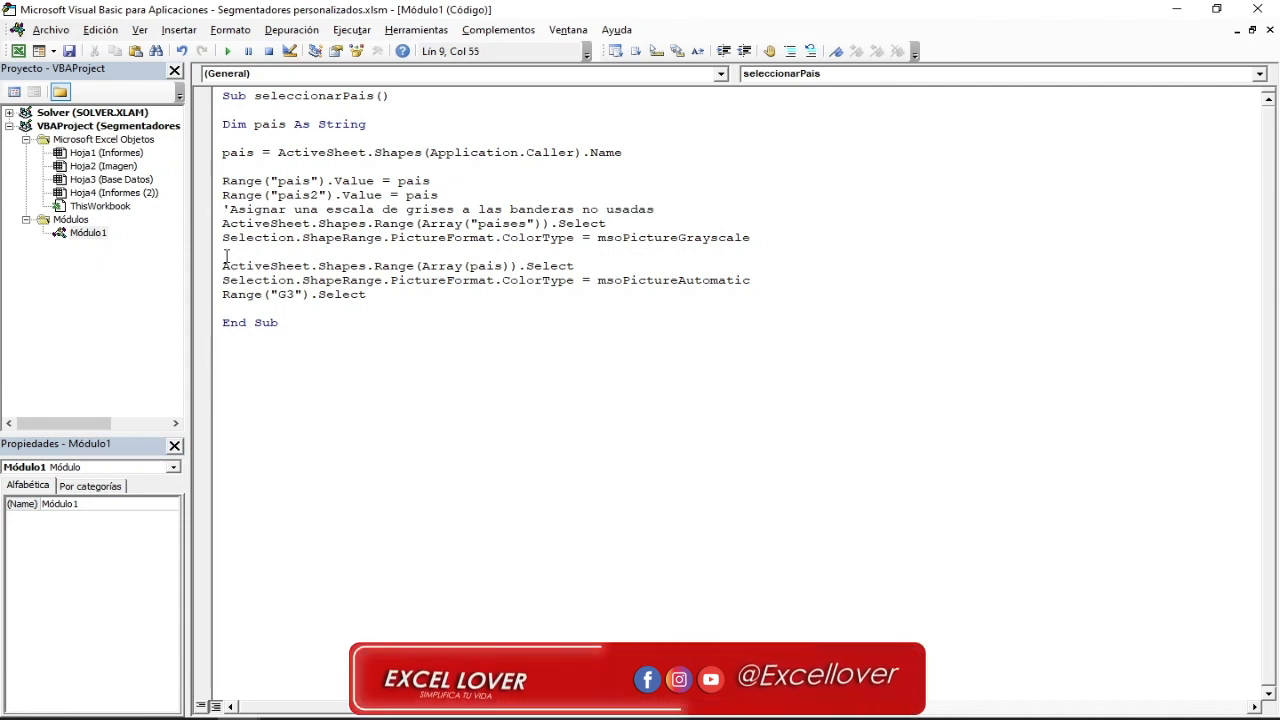
key("Return")
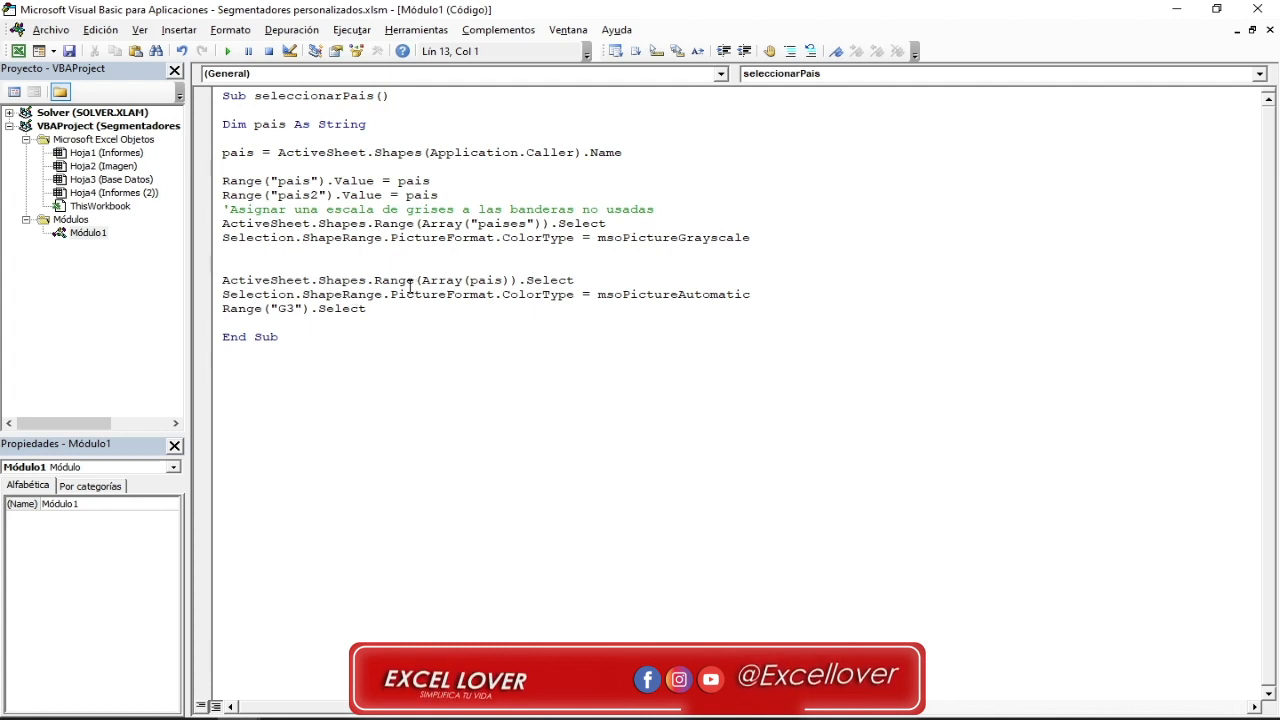
type("'Asigana el color or")
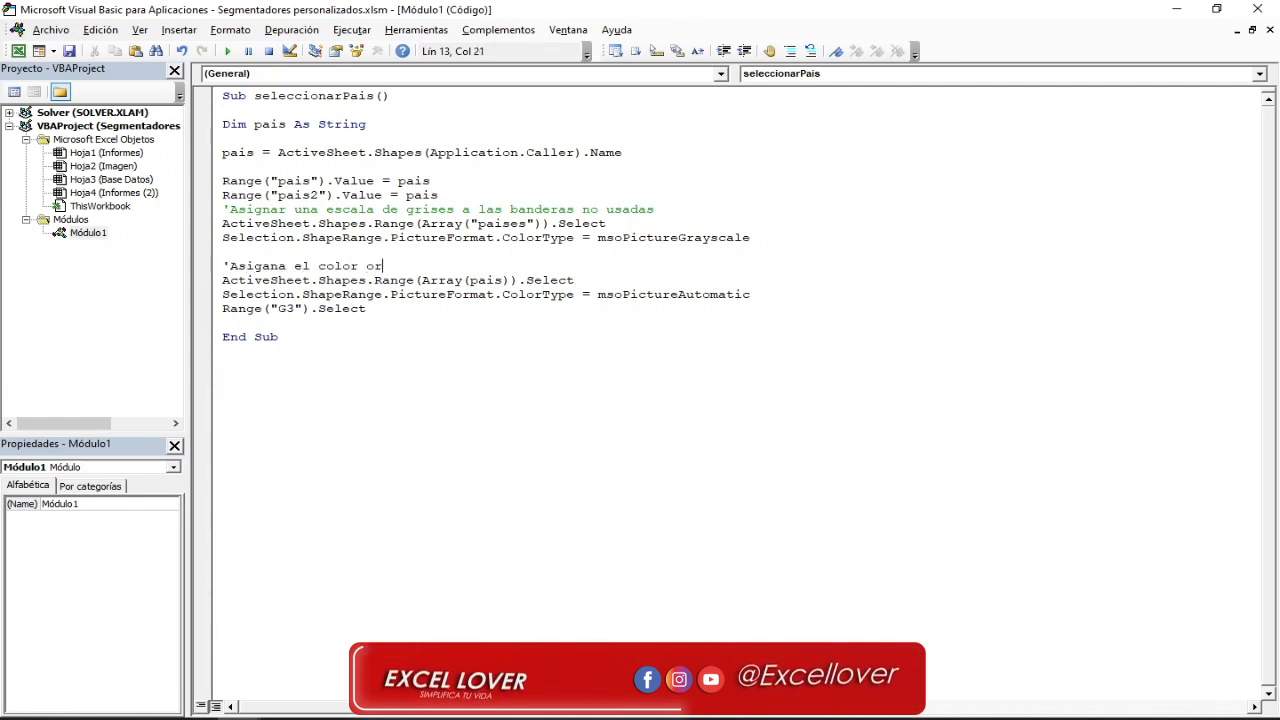
type("iginal de la bandera")
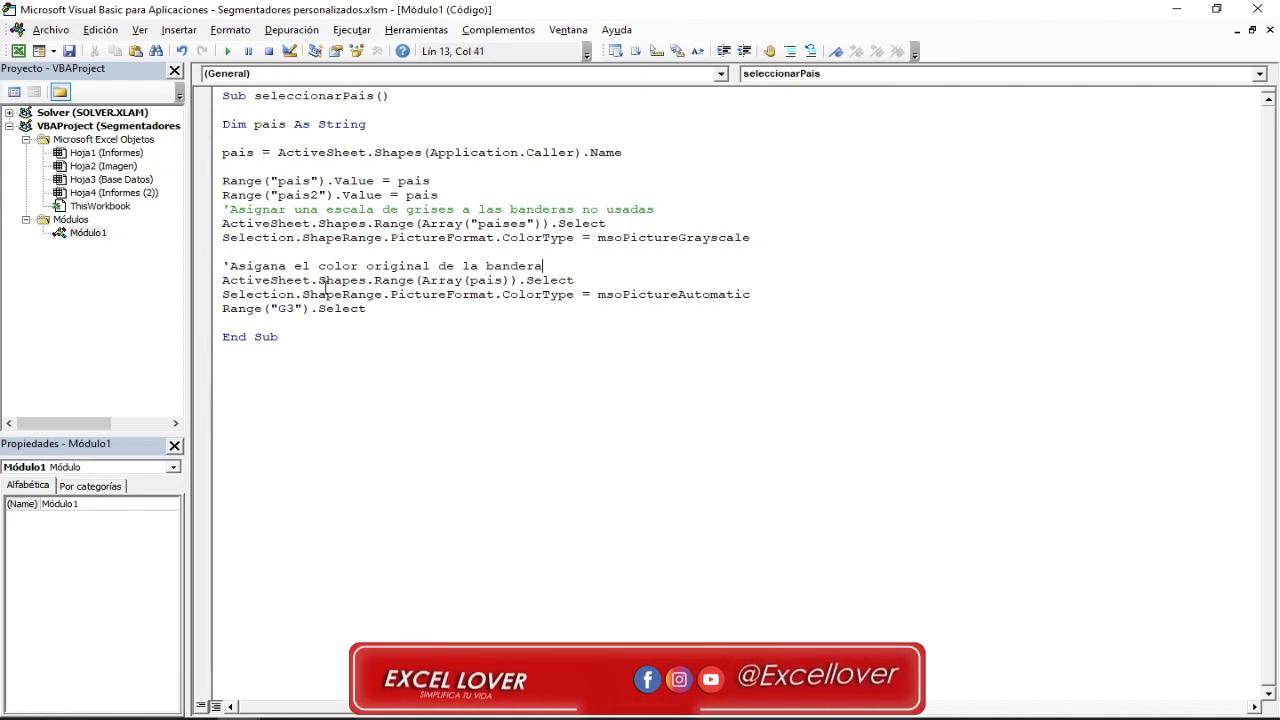
left_click(390, 313)
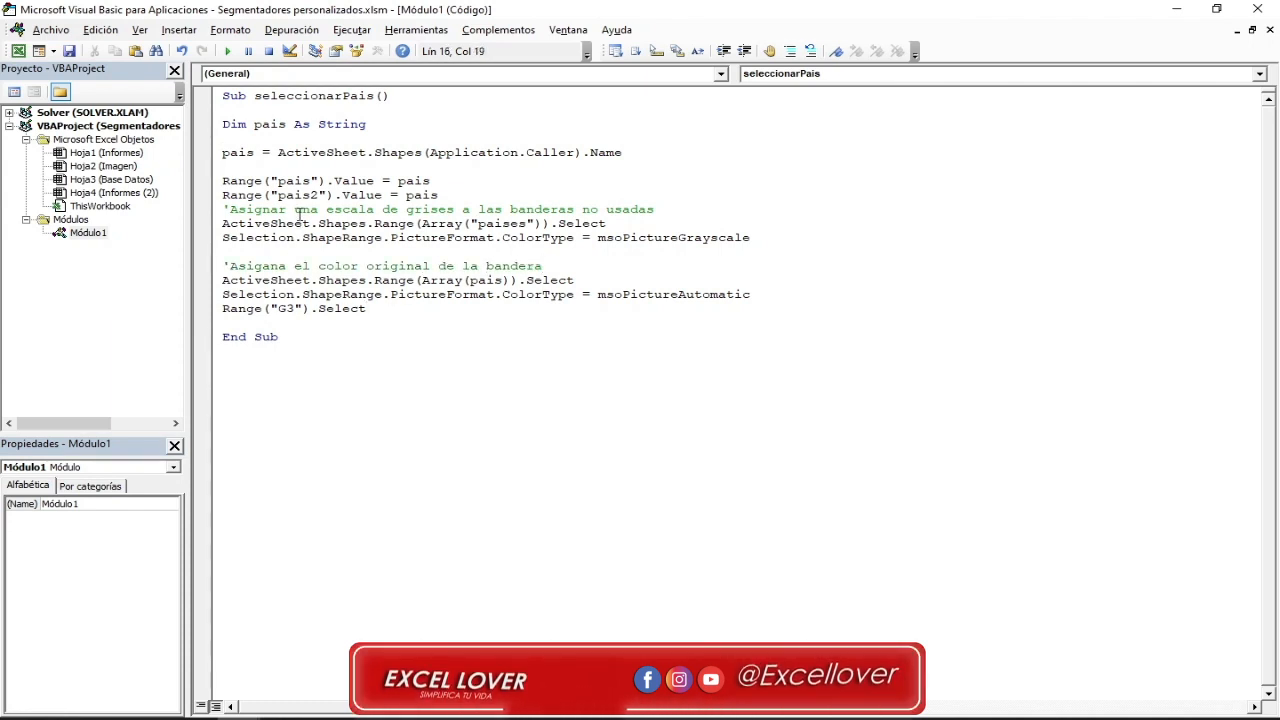
left_click_drag(286, 267, 375, 268)
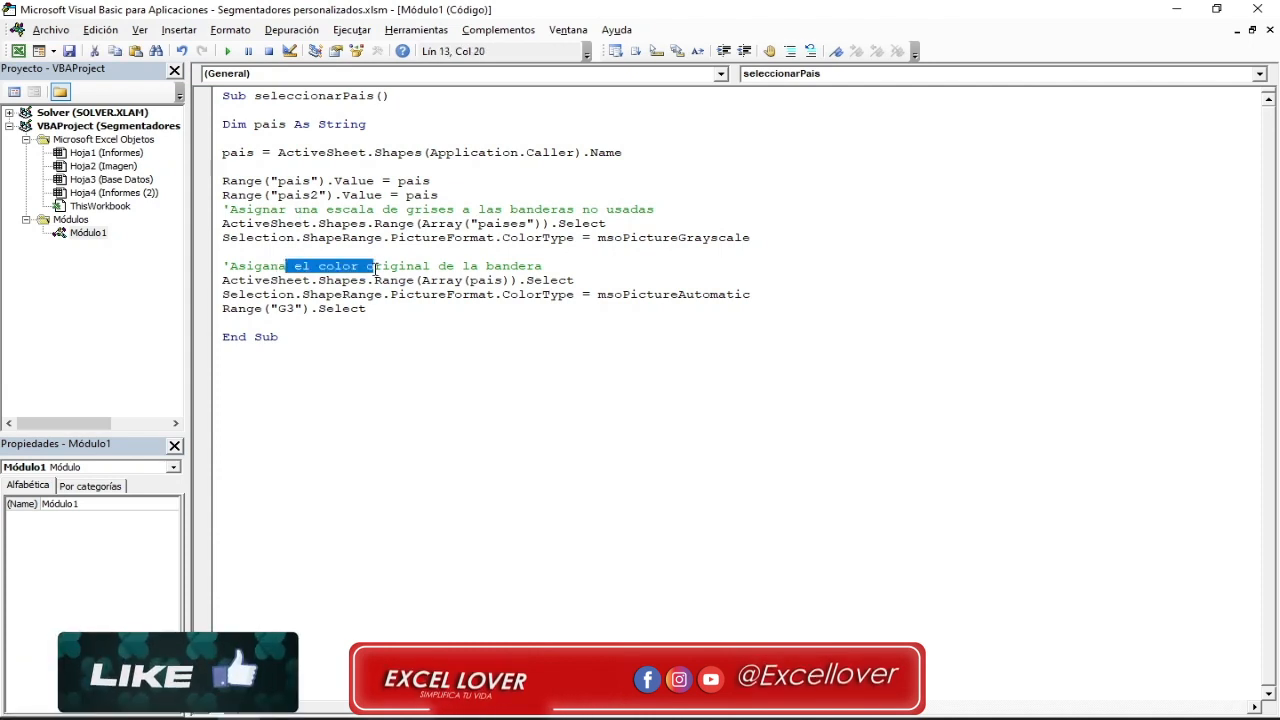
left_click(470, 267)
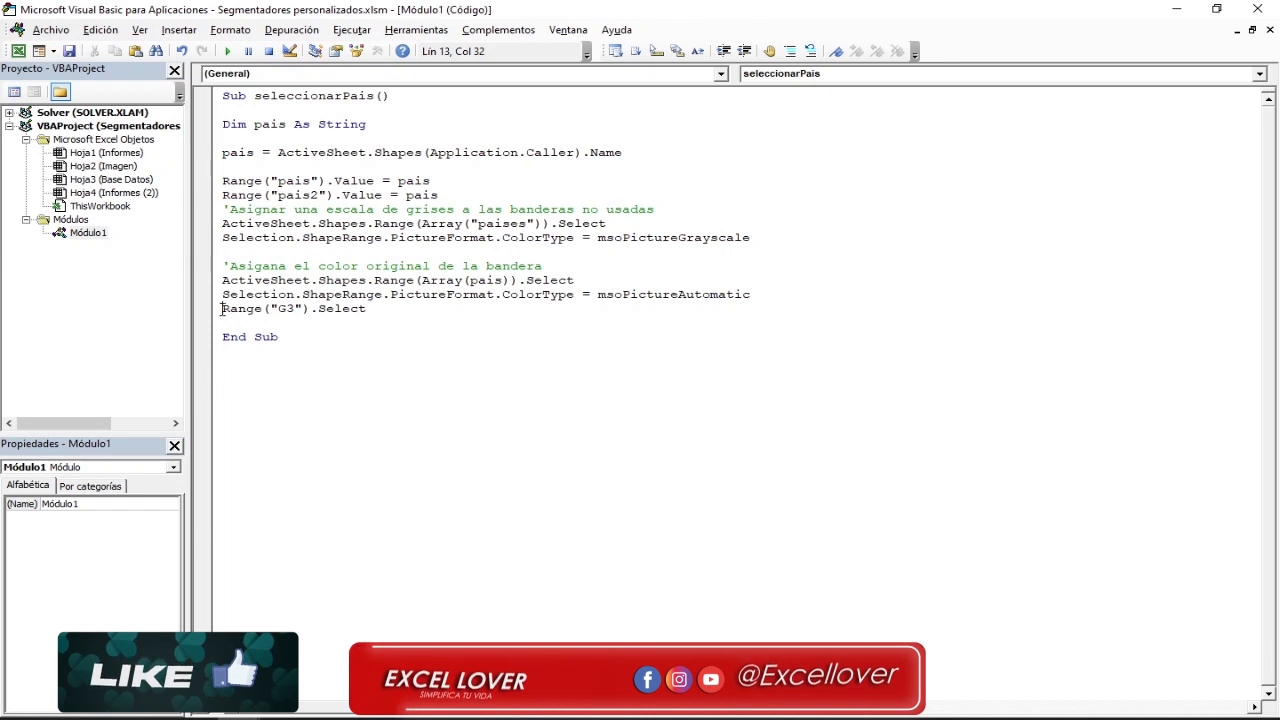
- Add the comment 'seleccionar una celda above the macro's Range("G3").Select line, keeping a blank line before it
left_click(222, 308)
key("Return")
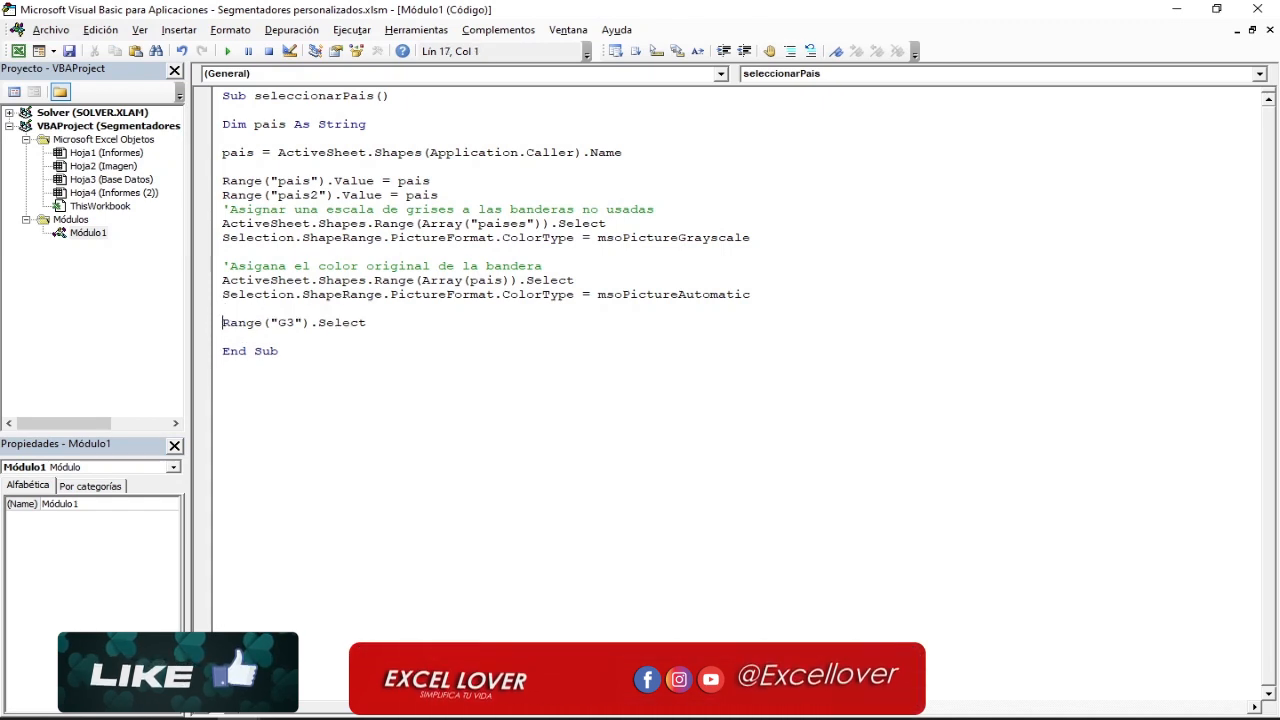
key("Return")
key("Up")
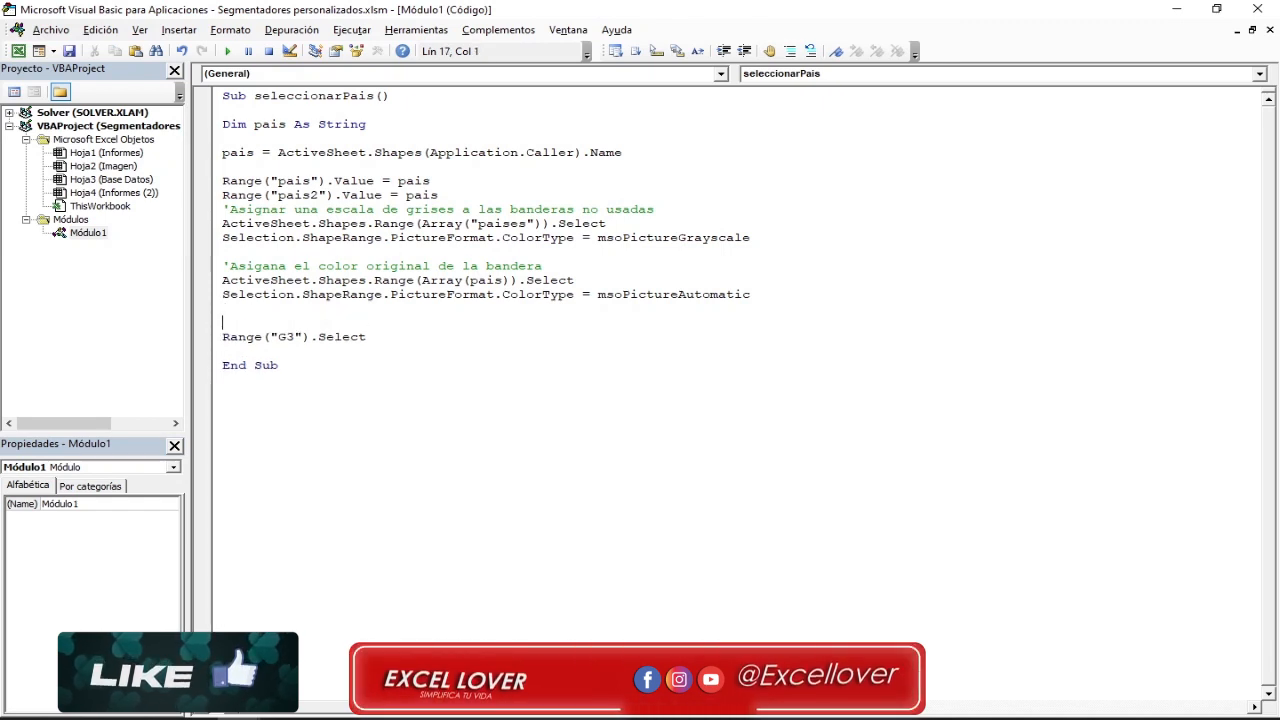
type("'selecciona")
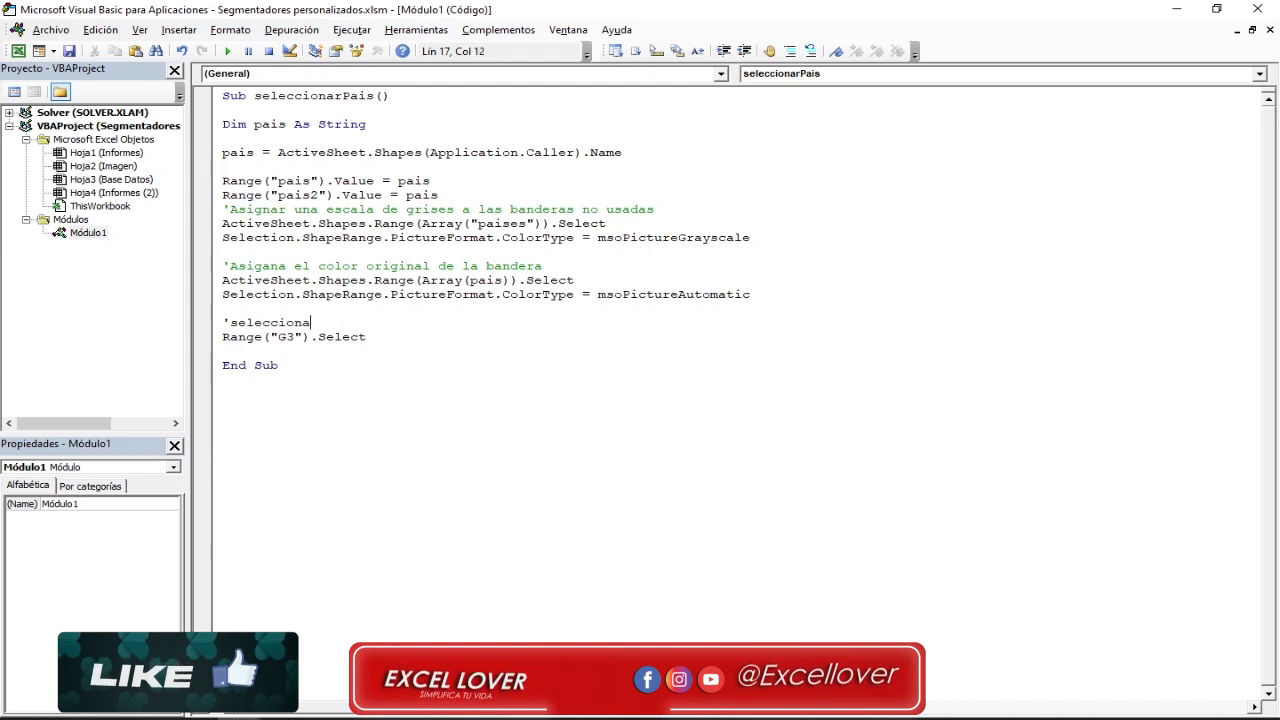
type("r una celda")
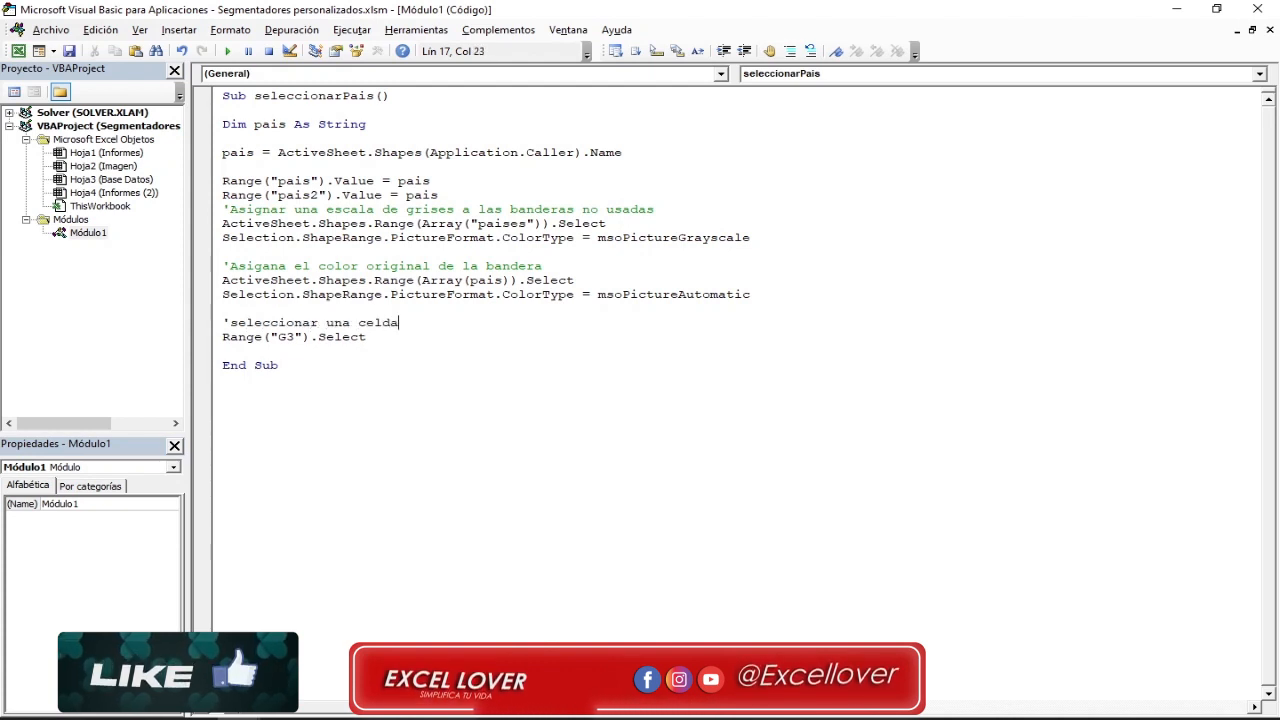
left_click(285, 350)
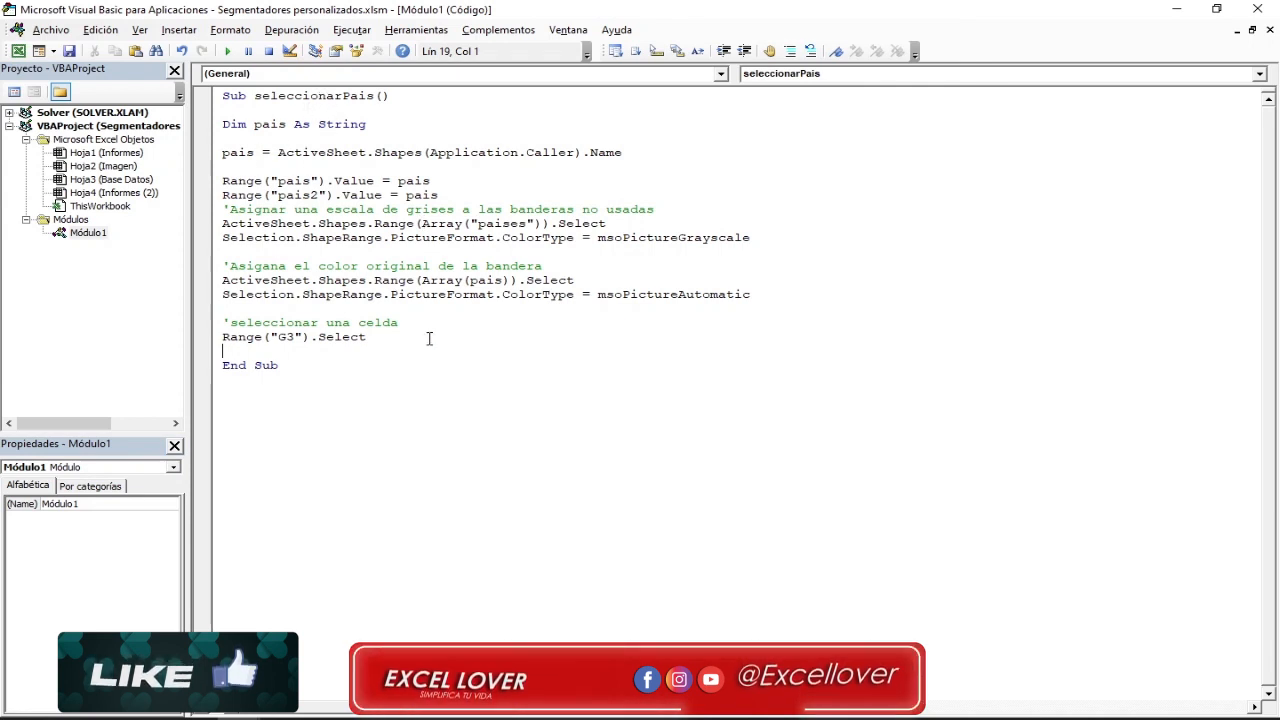
- Close the Visual Basic editor, then close and reopen the worksheet's Selection pane with no objects selected
left_click(1257, 9)
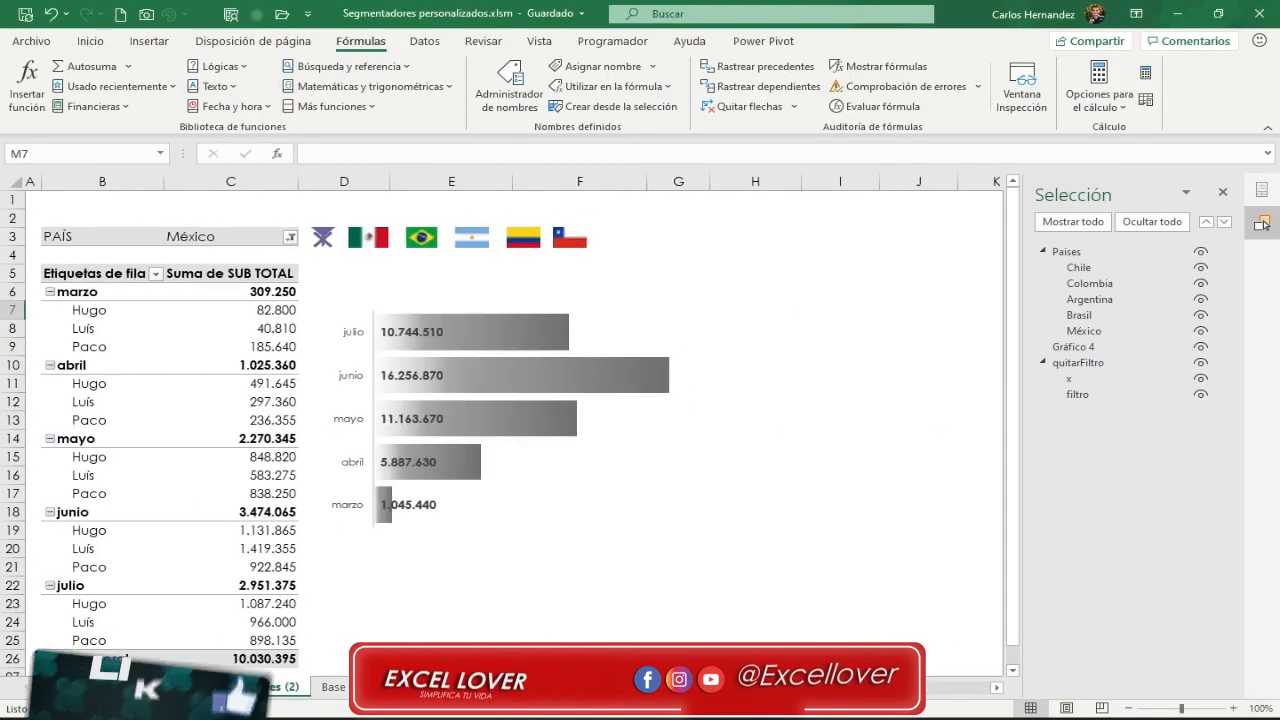
left_click(383, 246, "ctrl")
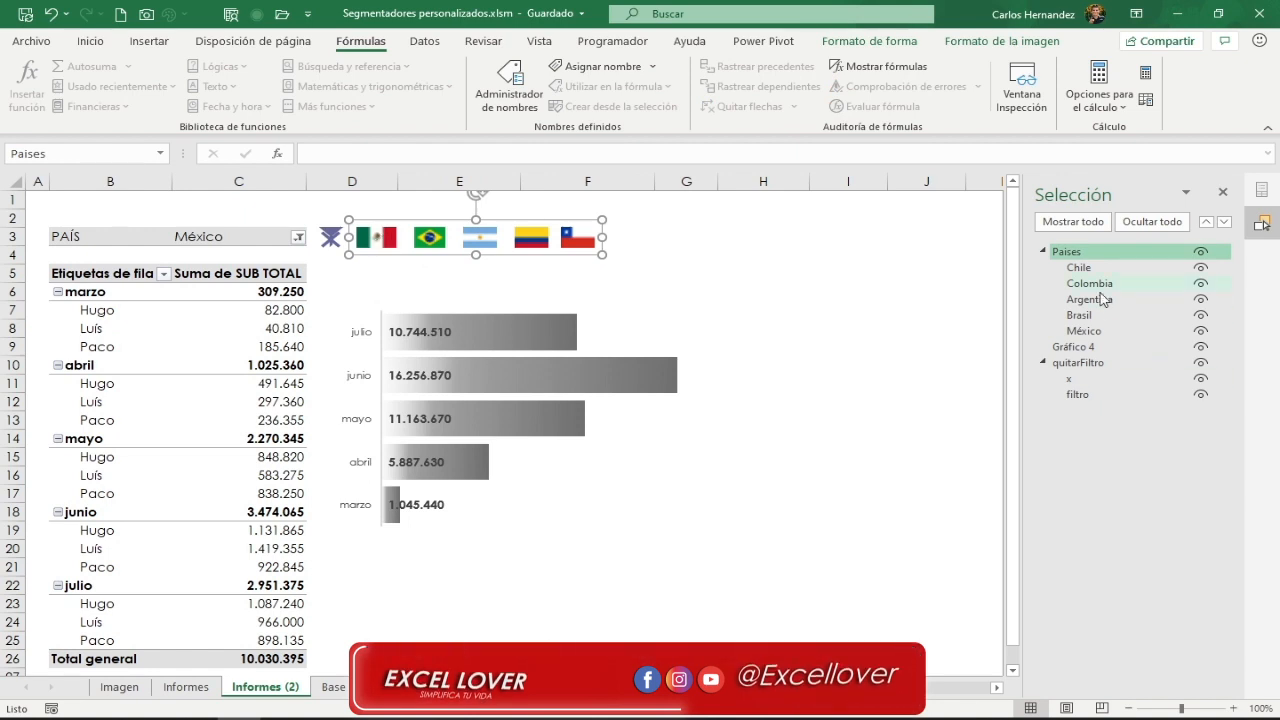
left_click(1222, 195)
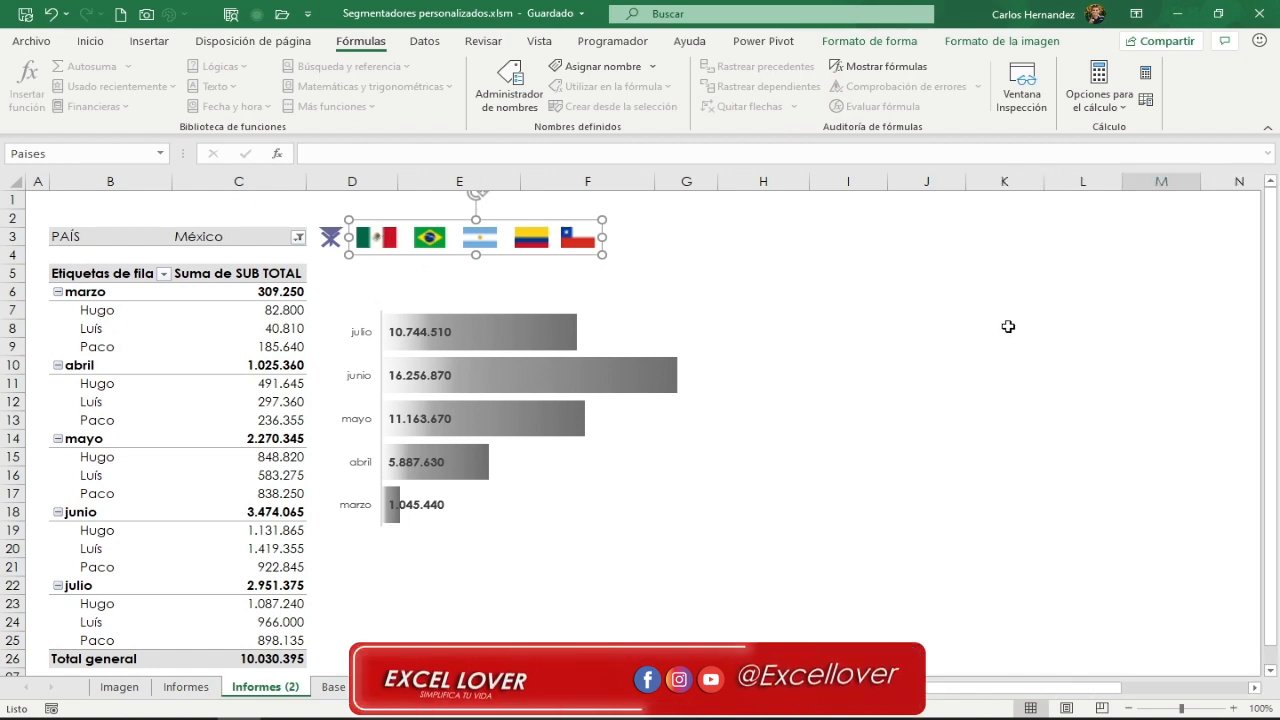
left_click(930, 334)
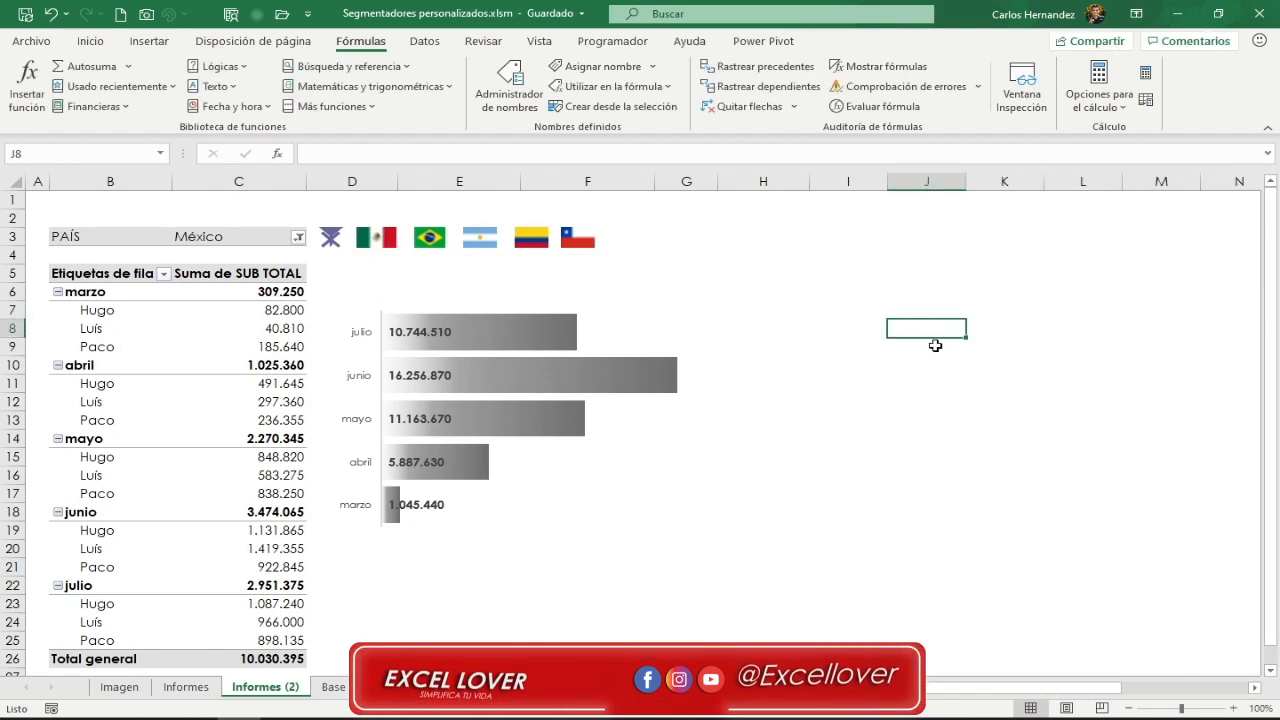
left_click(90, 42)
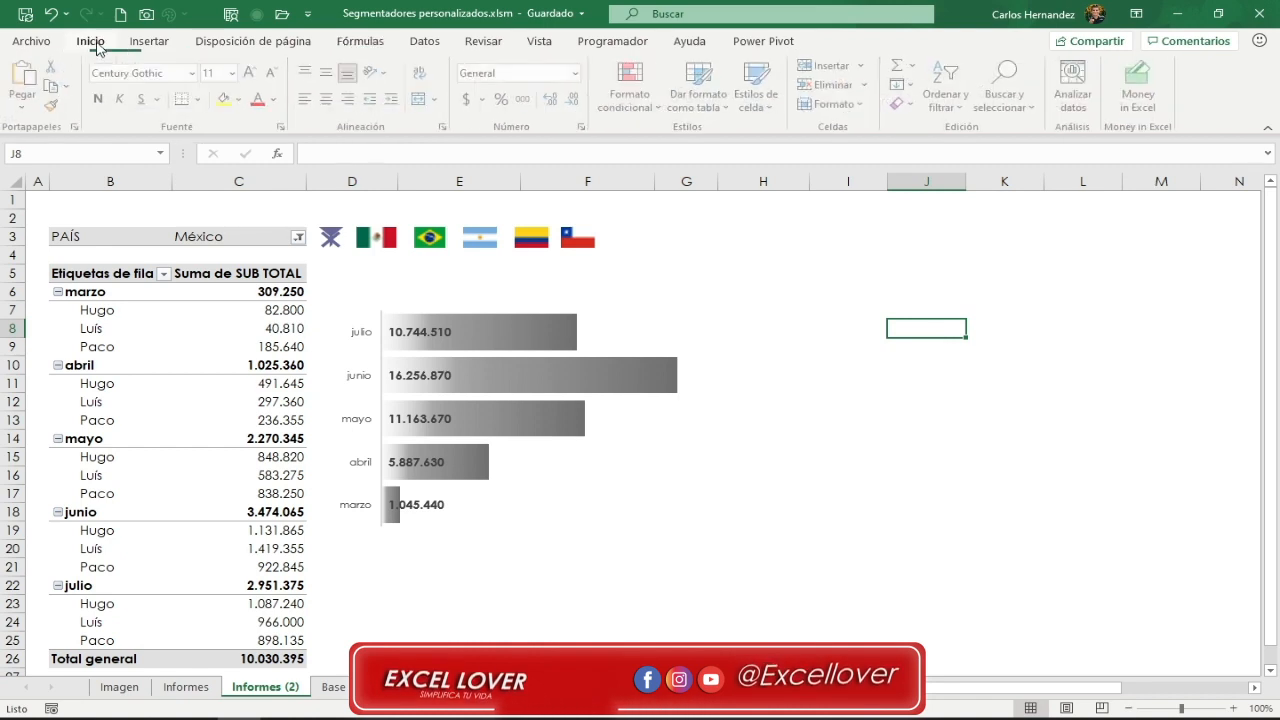
left_click(1030, 100)
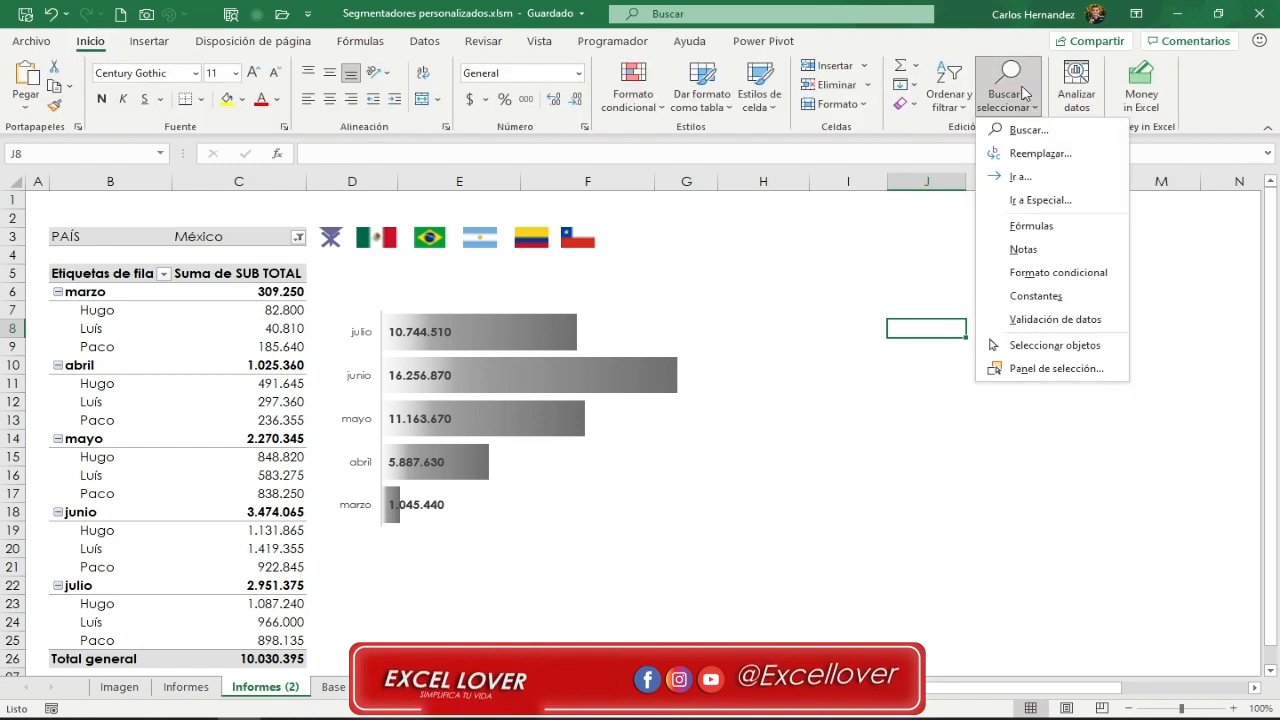
left_click(1056, 368)
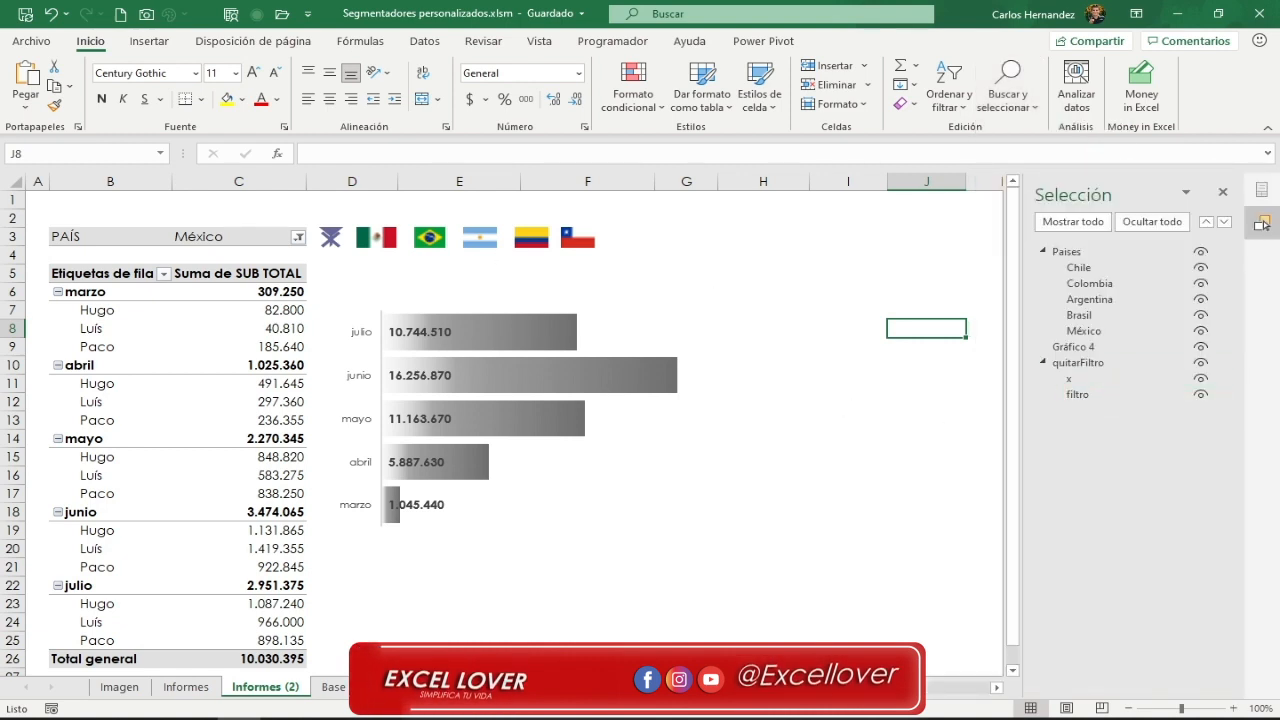
- Assign the seleccionarPais macro to the México flag picture
left_click(1090, 333)
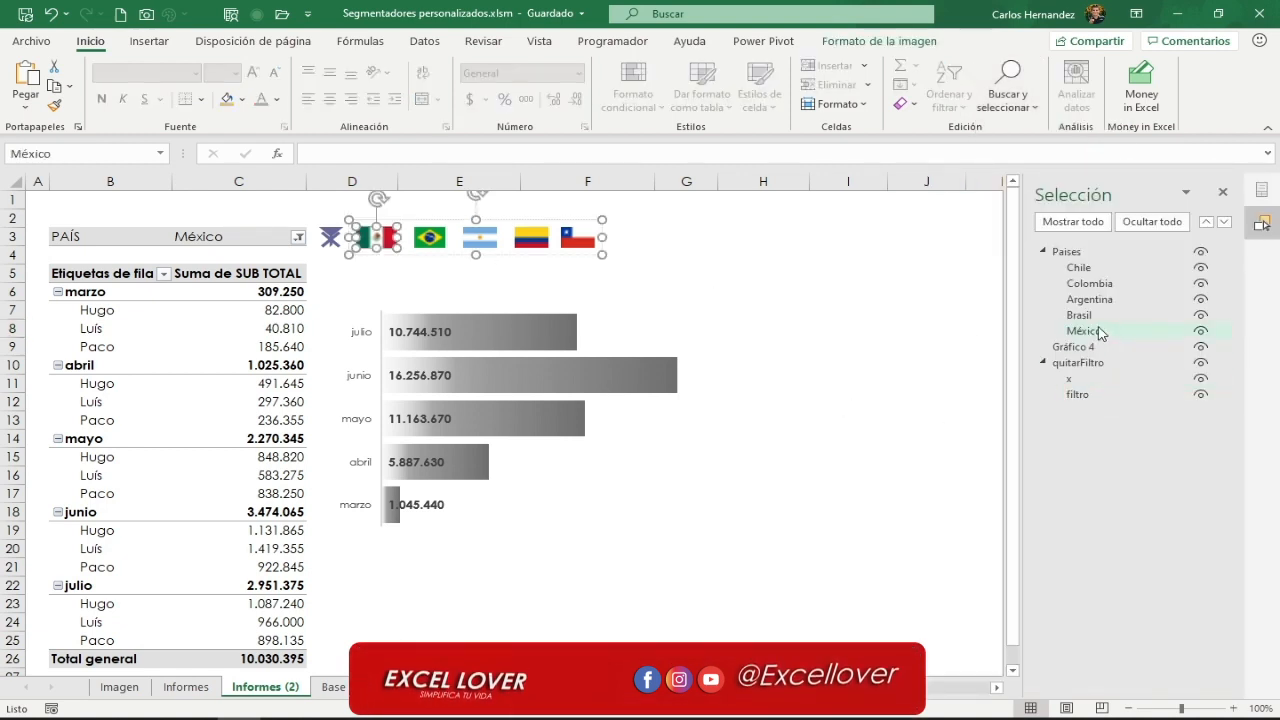
right_click(382, 243)
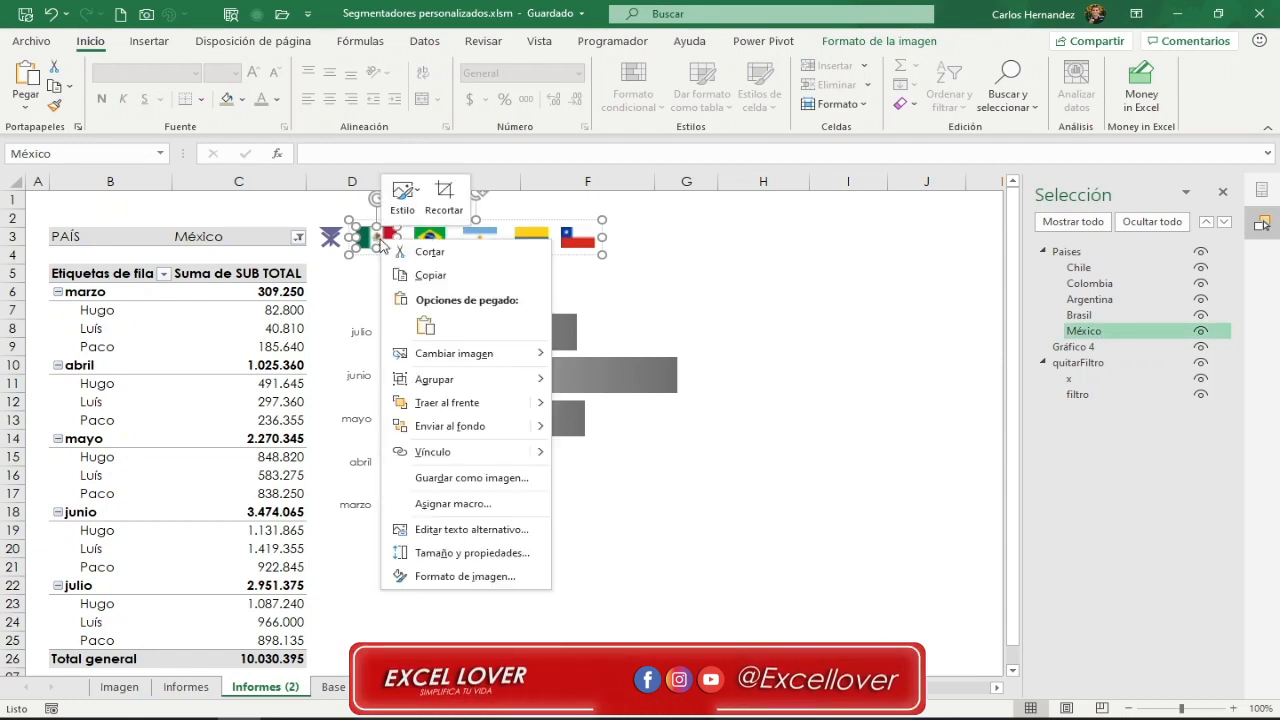
left_click(456, 504)
left_click(340, 408)
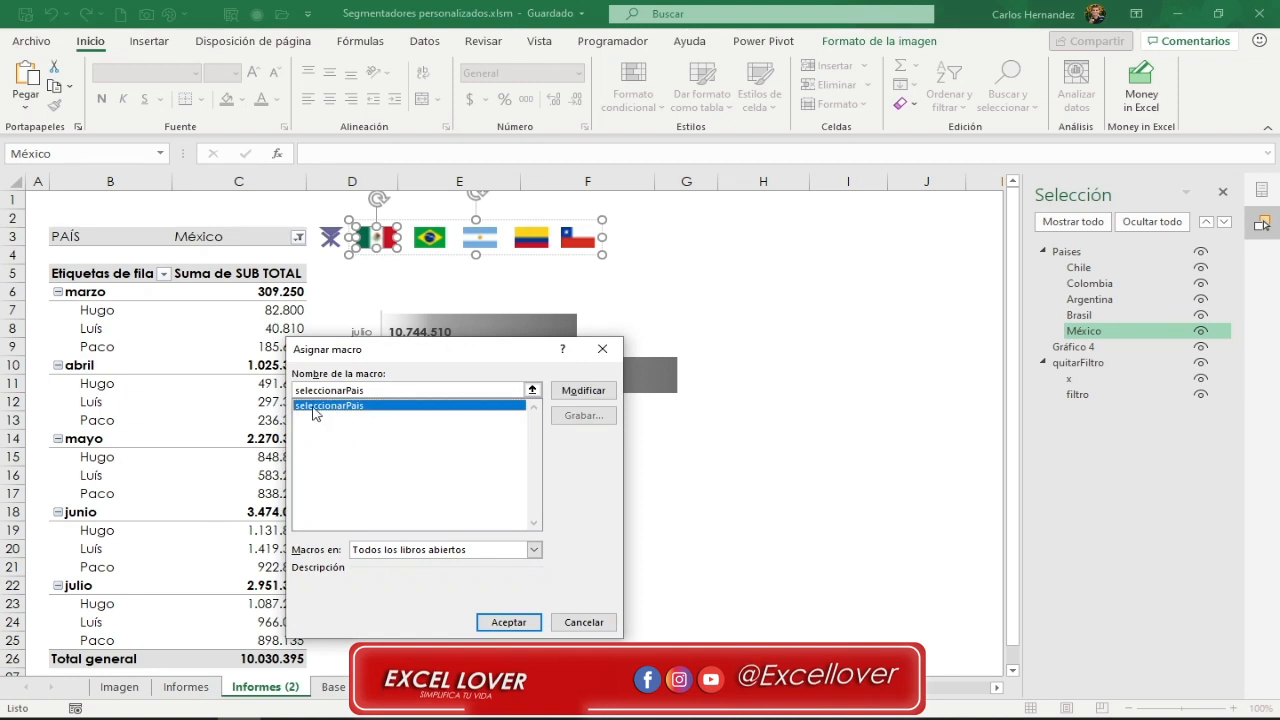
left_click(510, 622)
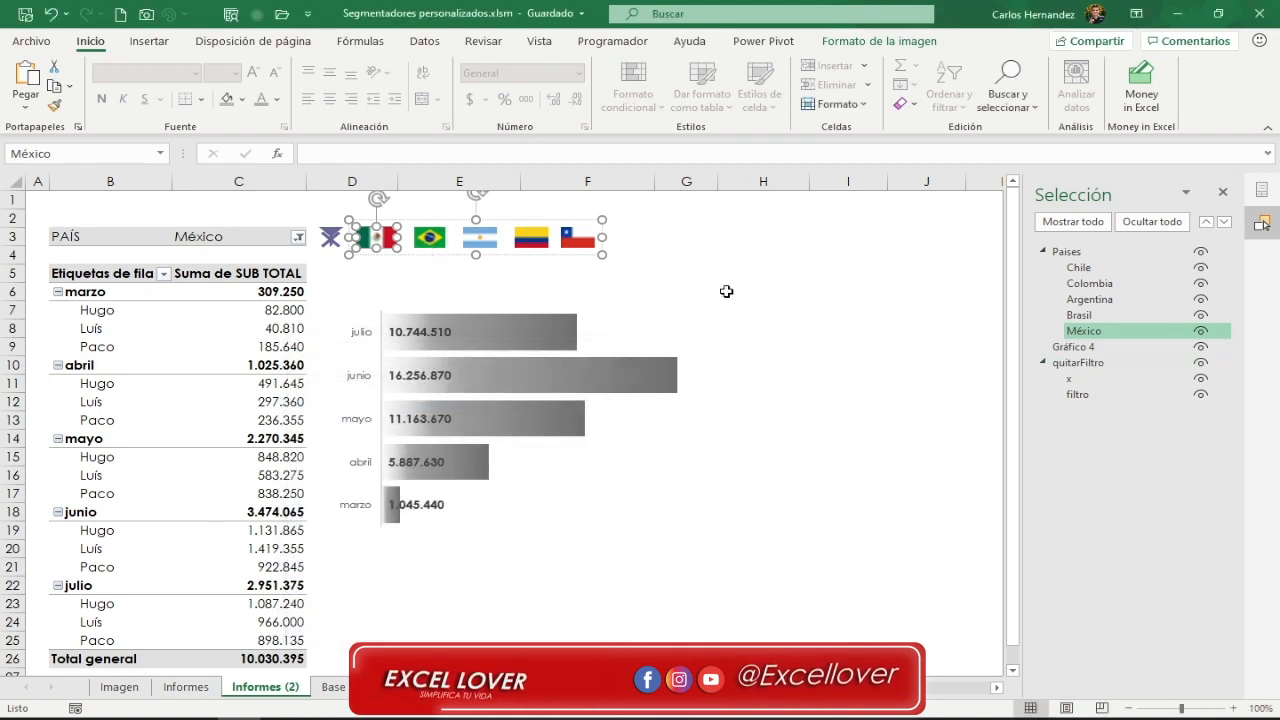
- Assign the seleccionarPais macro to the Brasil flag picture
left_click(1079, 315)
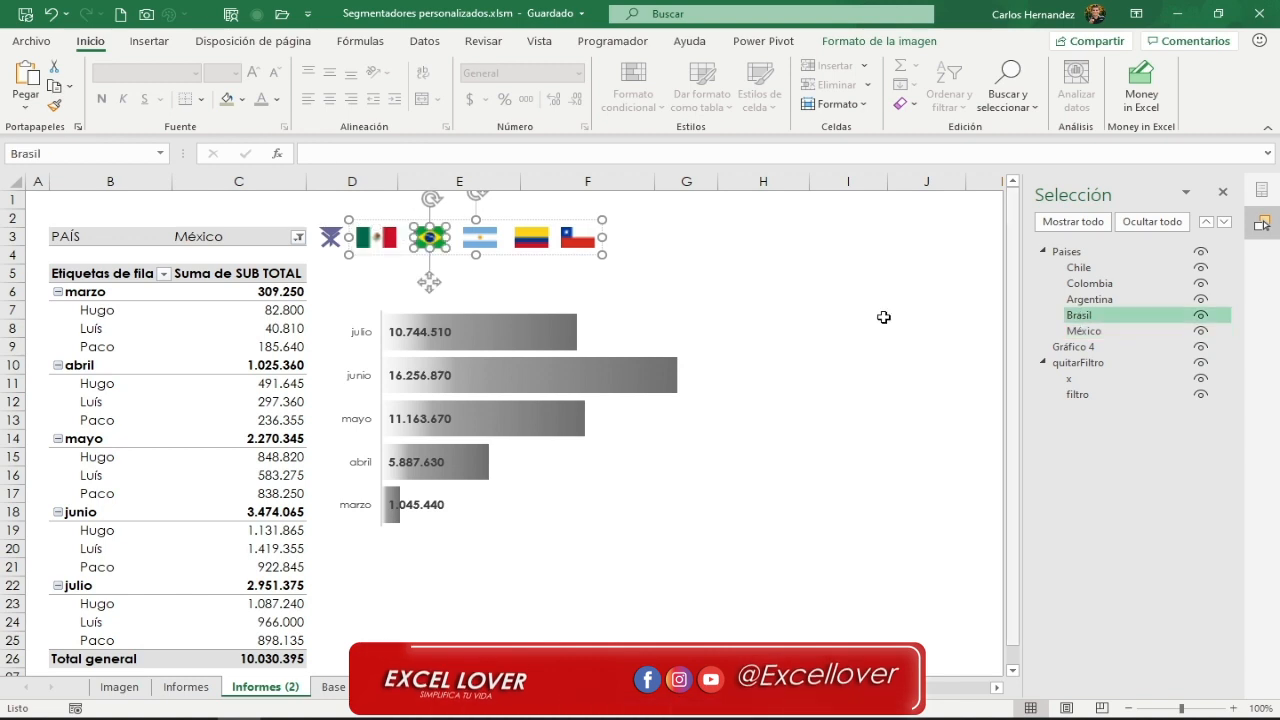
right_click(433, 239)
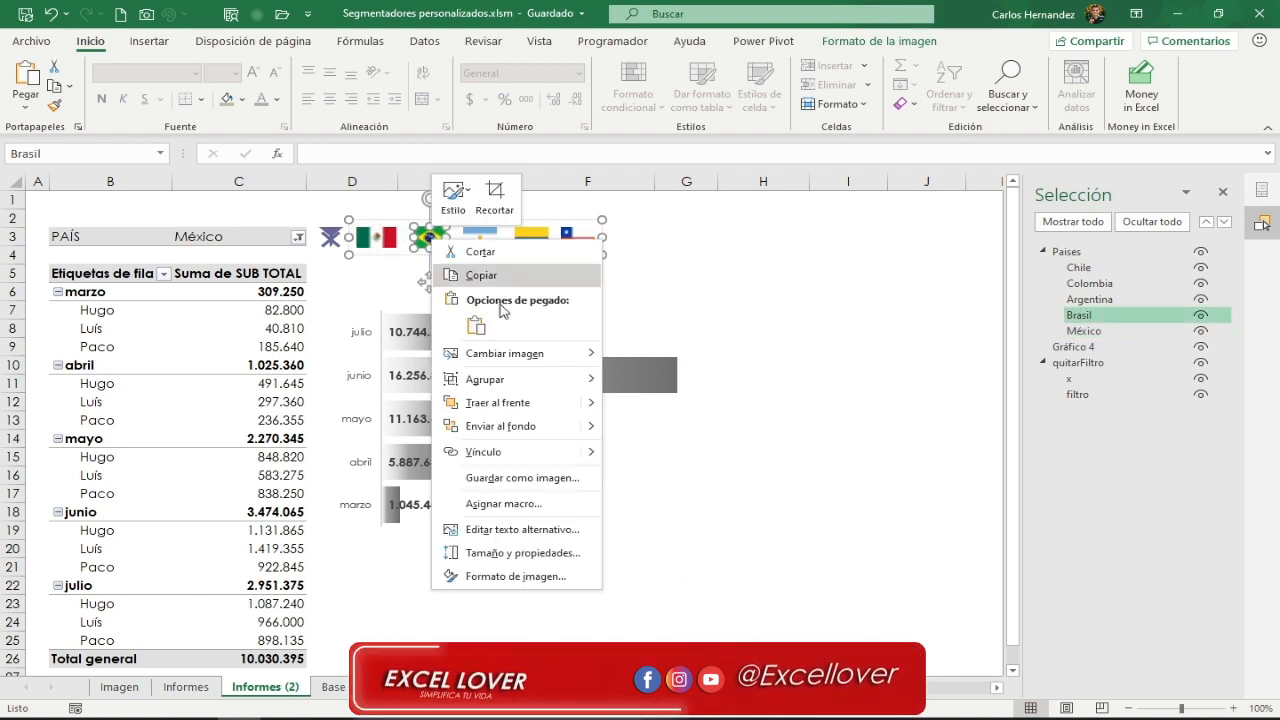
left_click(520, 503)
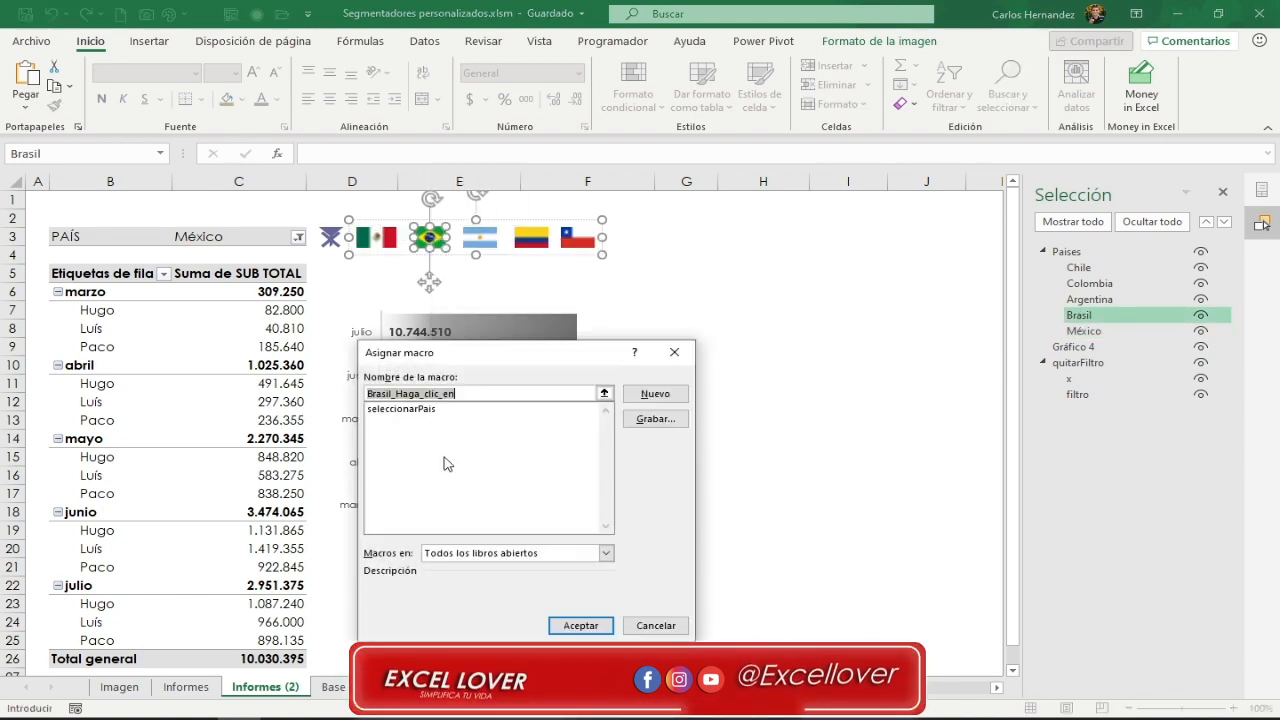
left_click(405, 411)
left_click(600, 628)
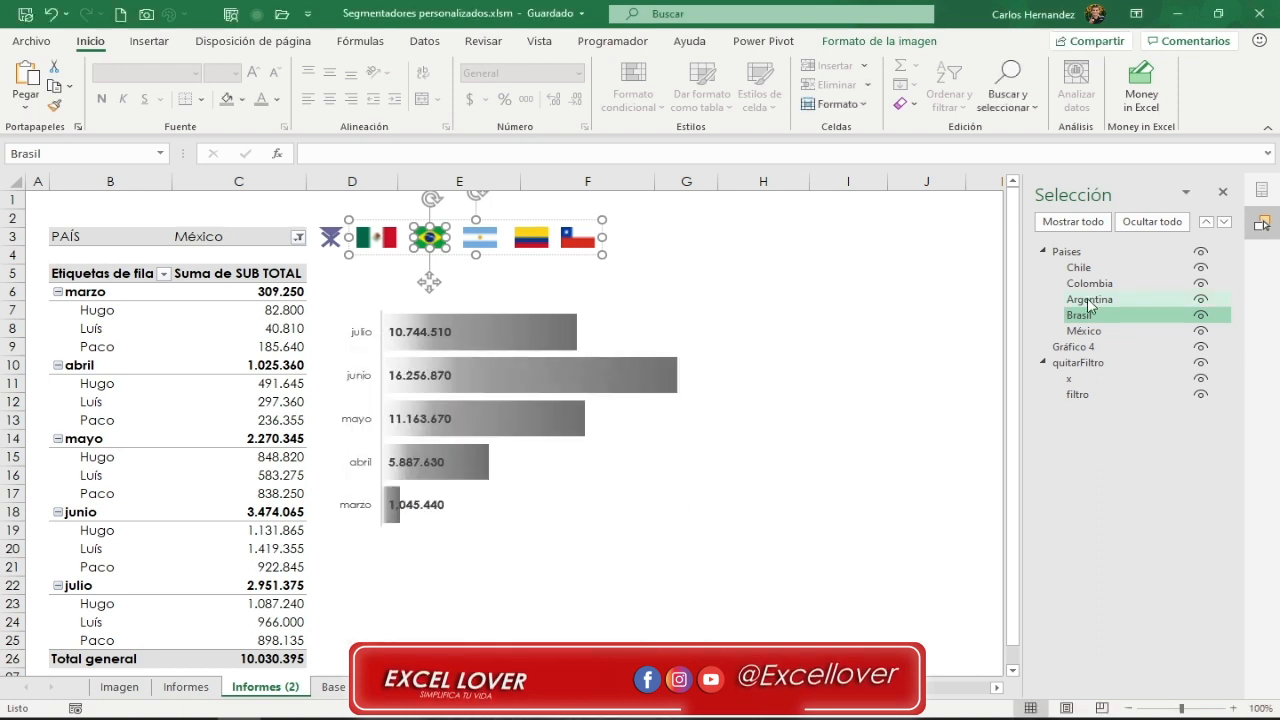
- Assign the seleccionarPais macro to the Argentina and Colombia flag pictures, and deselect them
left_click(1089, 302)
right_click(481, 244)
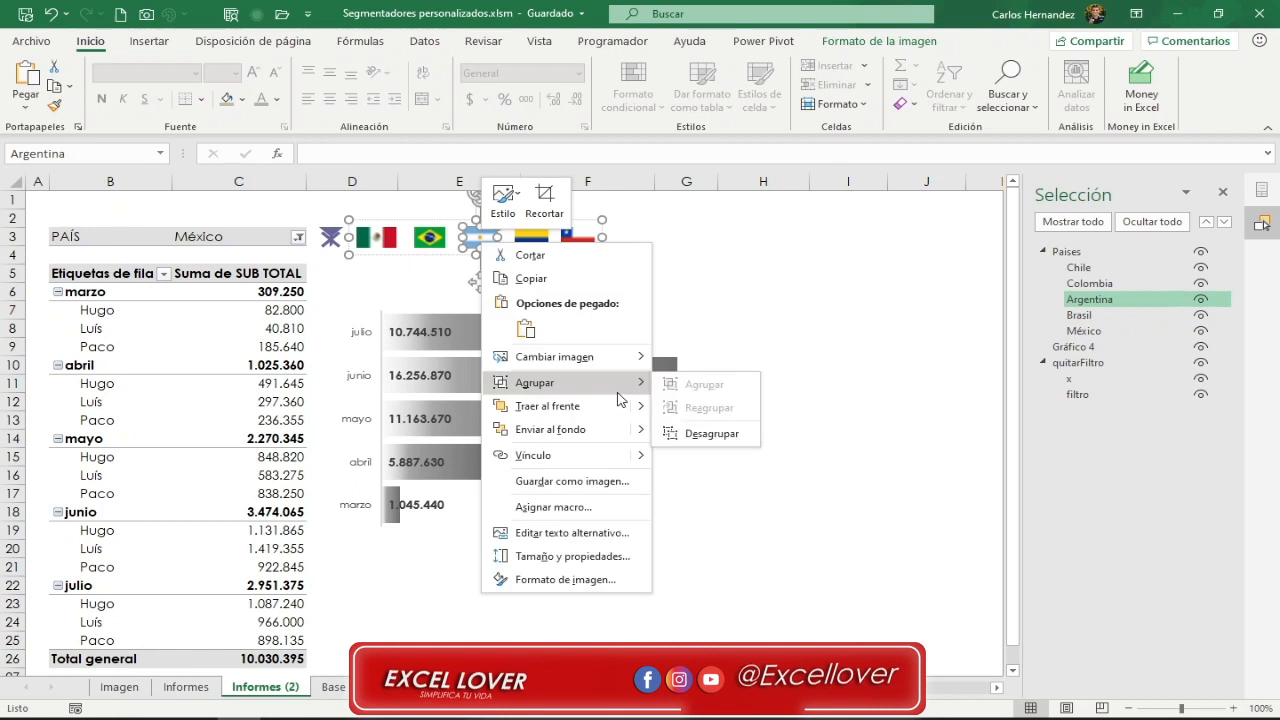
left_click(595, 505)
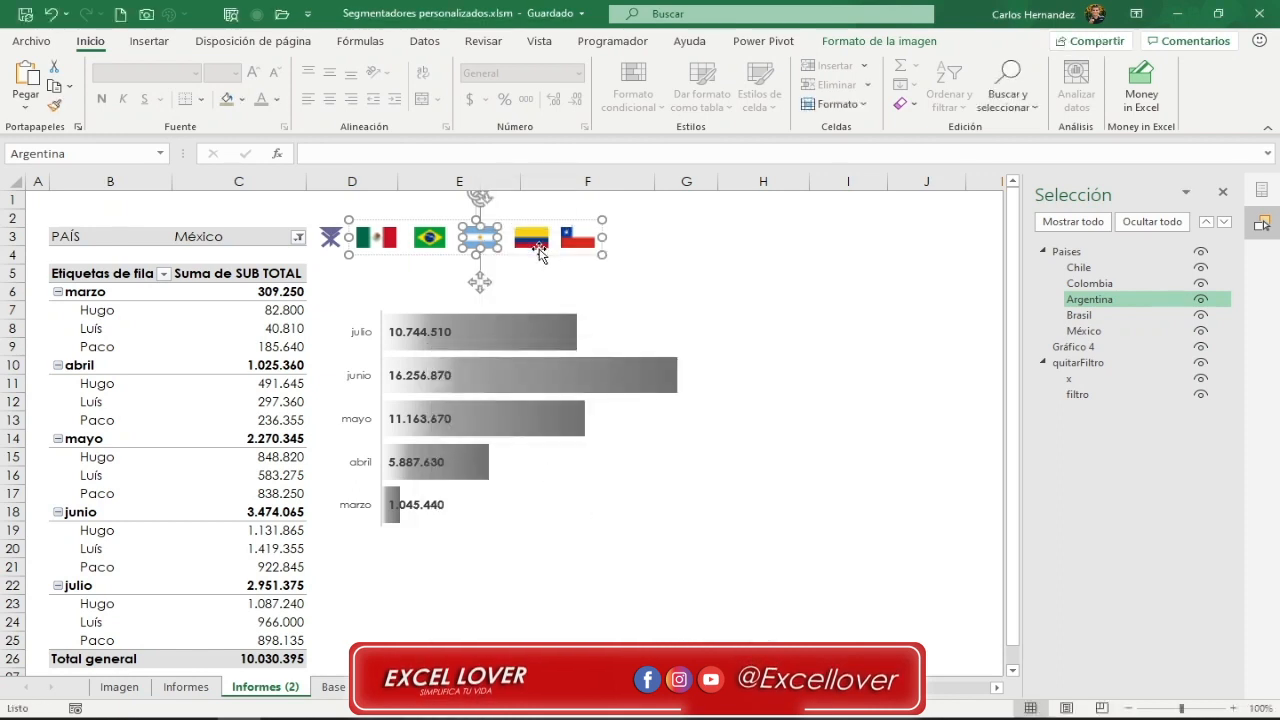
left_click(1089, 283)
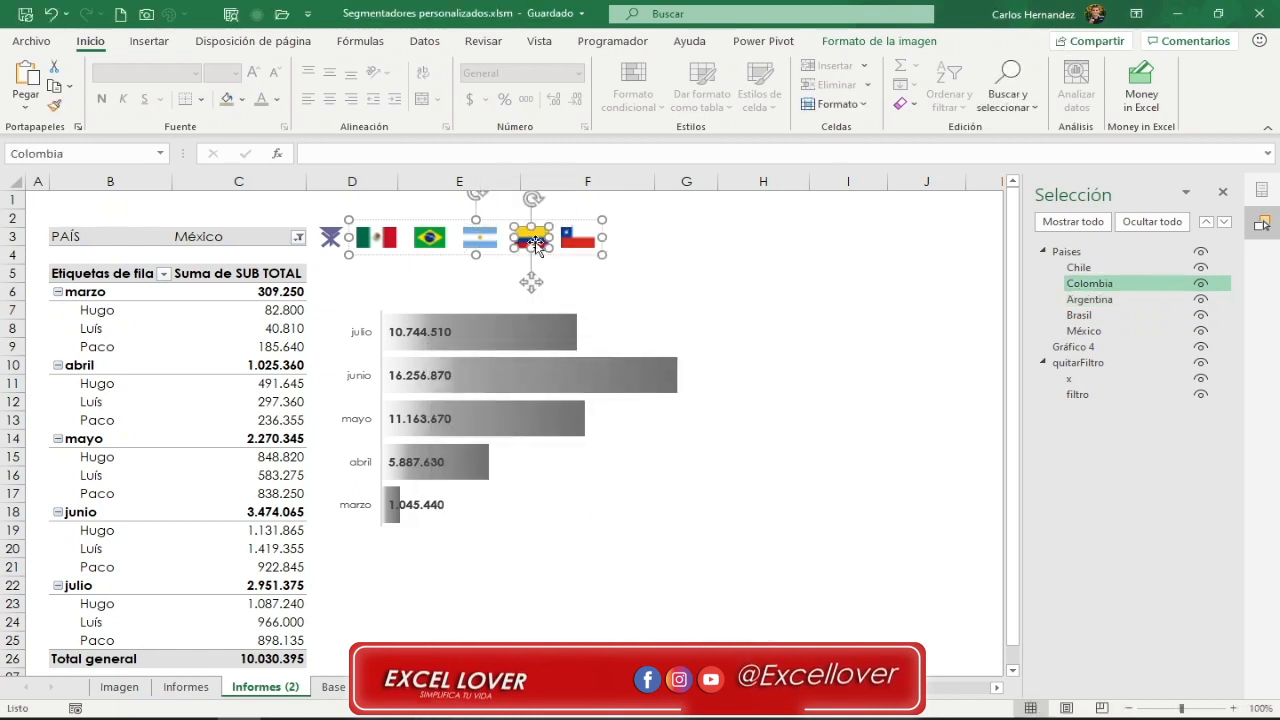
left_click(755, 270)
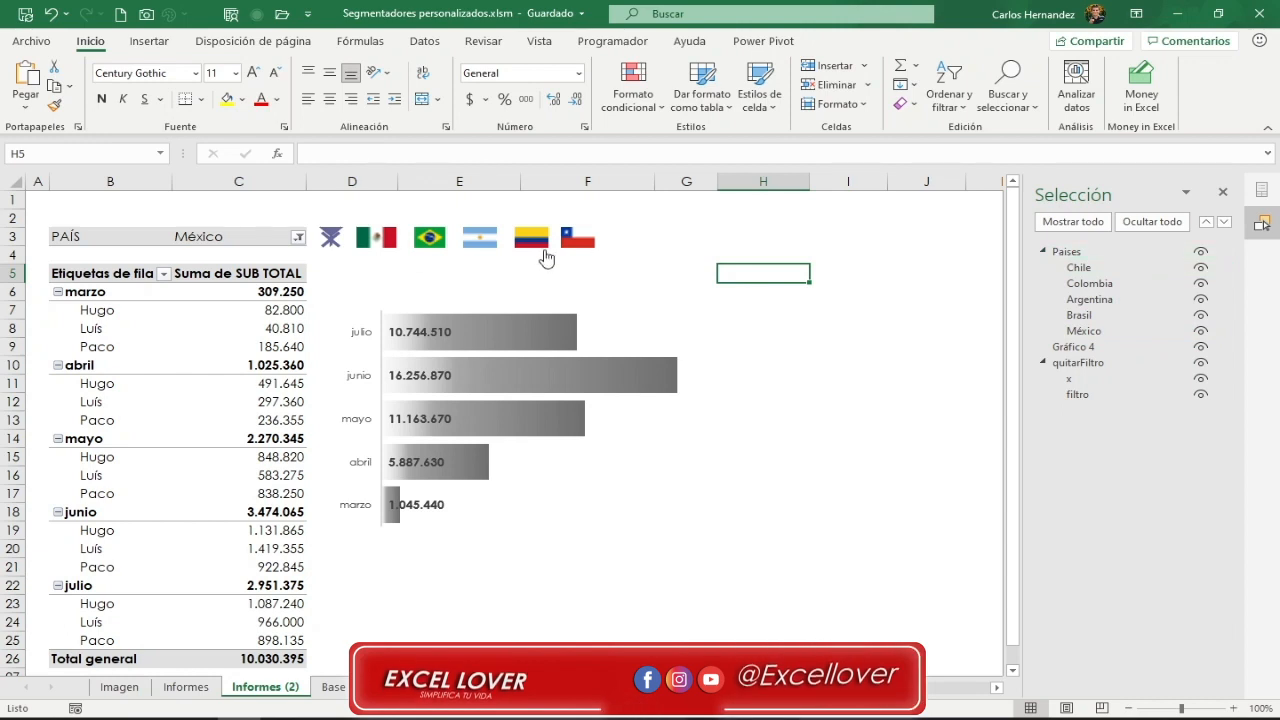
- Test the flag slicers by filtering the report by Brasil, Argentina, Colombia, Chile and México in turn, and check the PAÍS filter cell
left_click(432, 245)
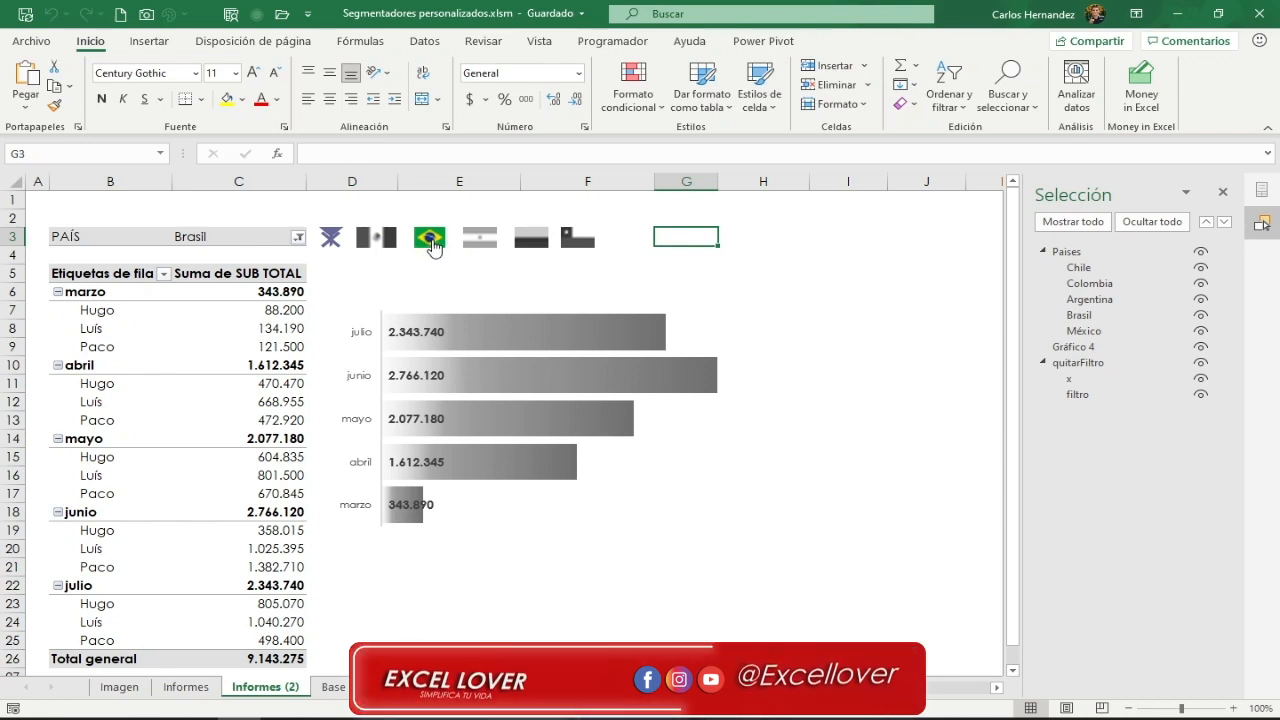
left_click(219, 238)
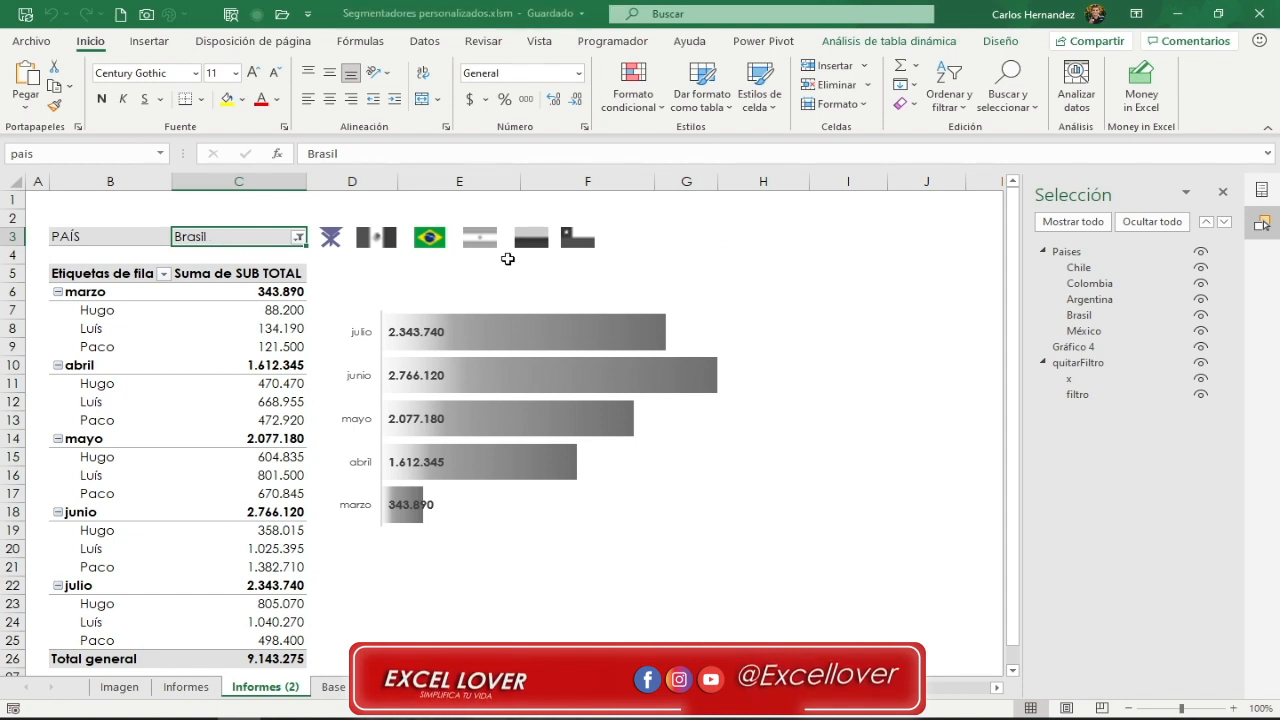
left_click(487, 250)
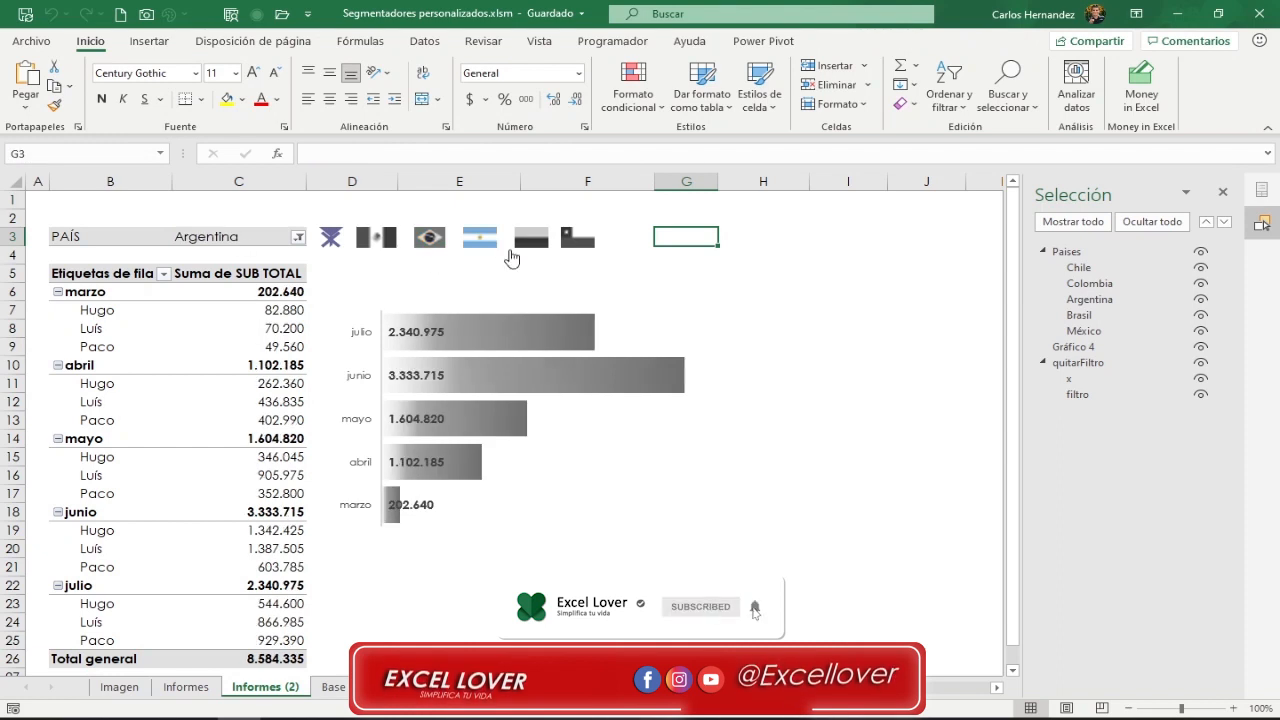
left_click(536, 244)
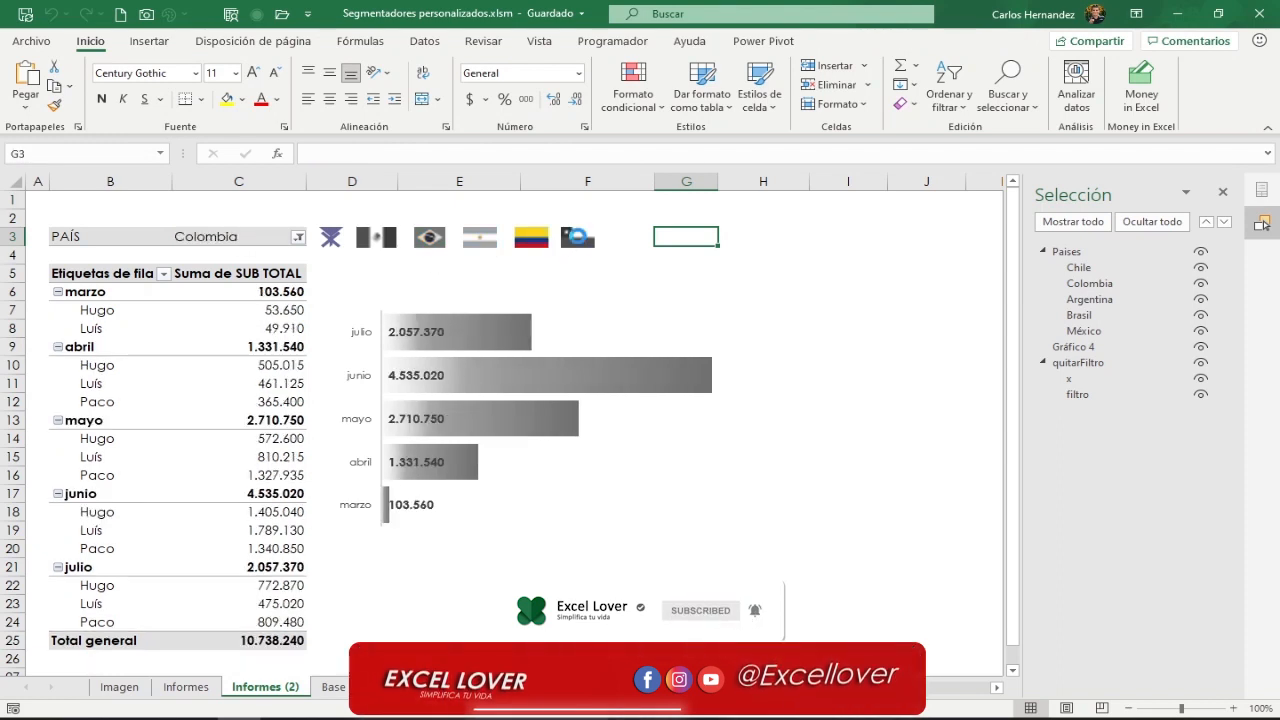
left_click(586, 245)
left_click(378, 246)
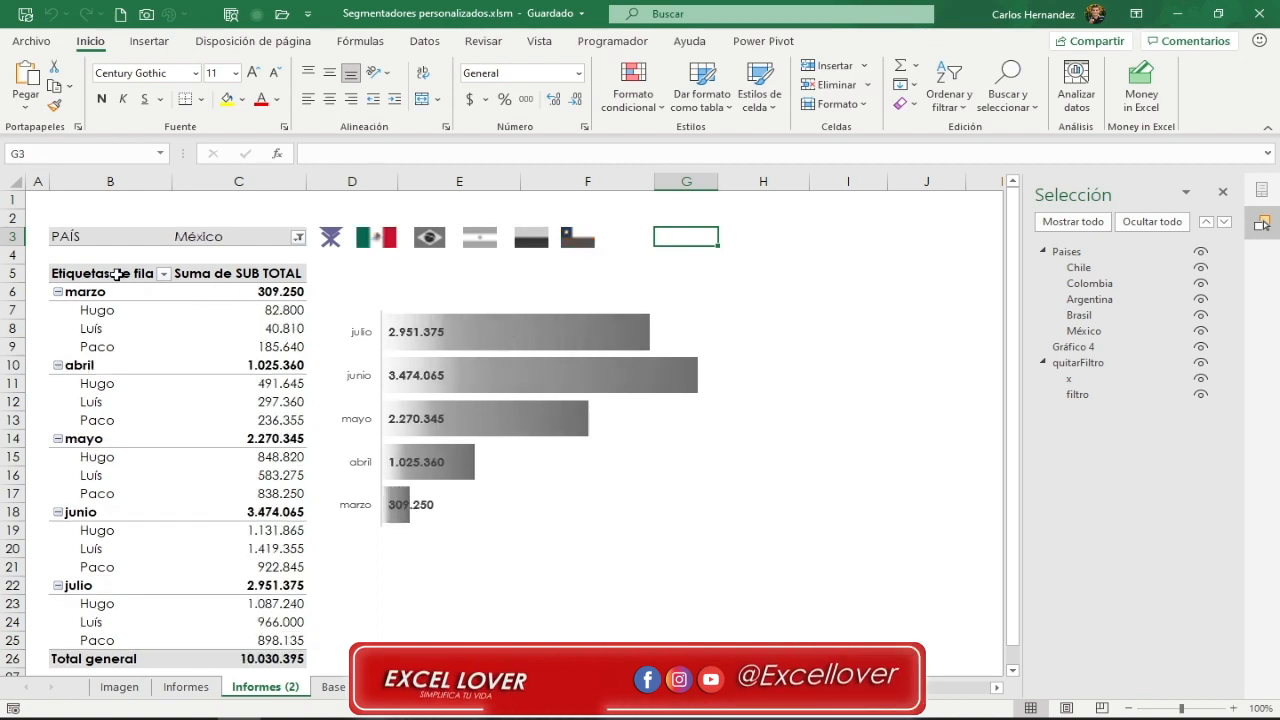
- Compare the first pivot table and chart with the second pivot table in columns Q and R, and return to column A
left_click_drag(118, 273, 297, 447)
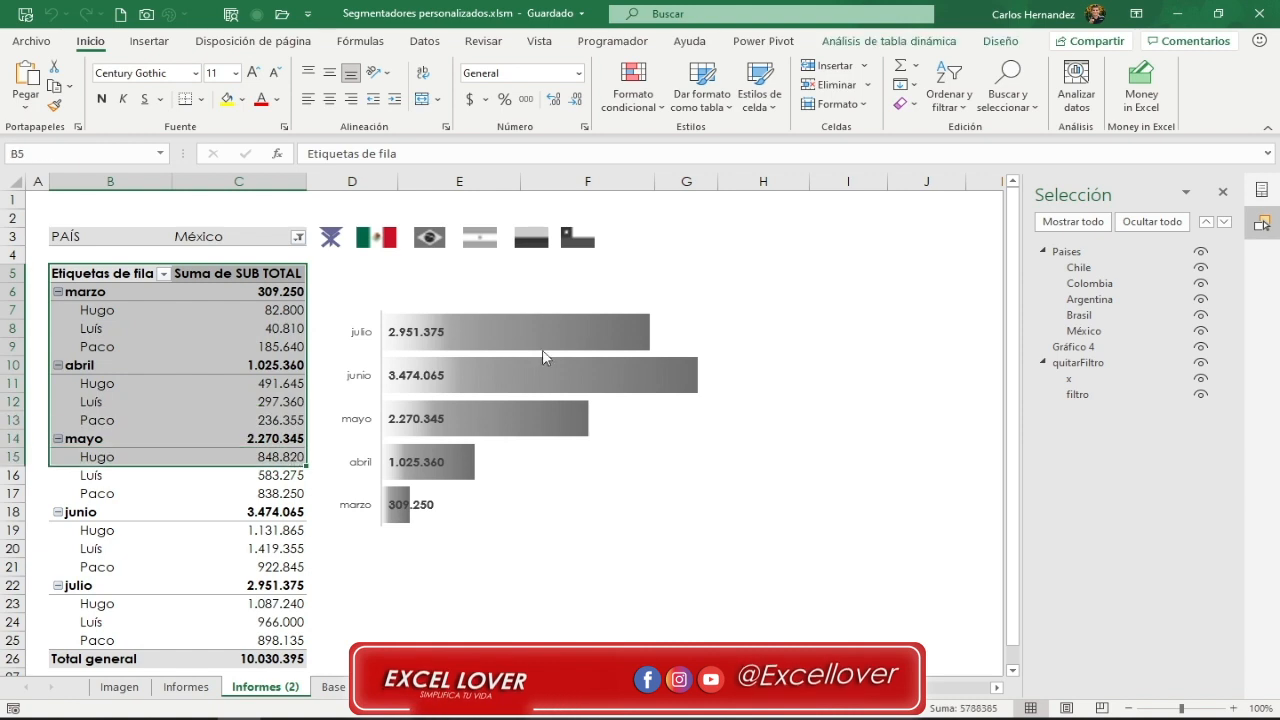
left_click(770, 389)
key("Right")
key("Right")
key("Right")
key("Right")
key("Right")
key("Right")
key("Right")
key("Right")
key("Right")
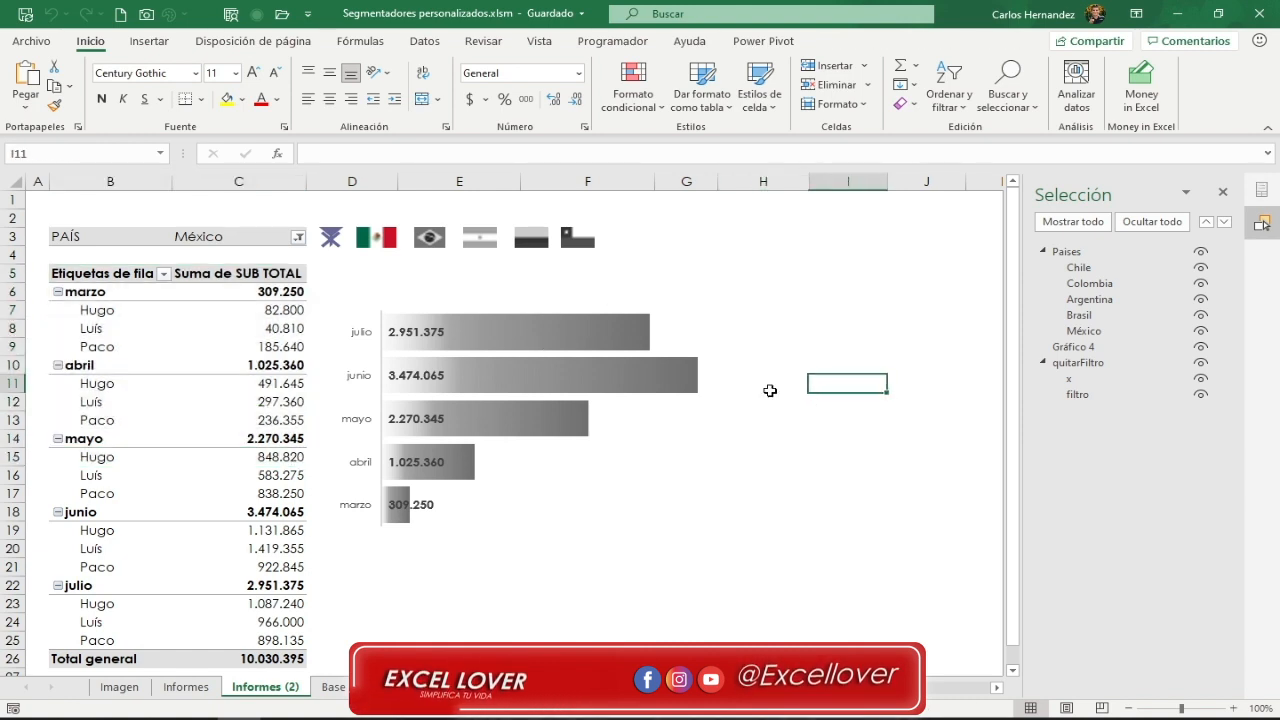
key("Right")
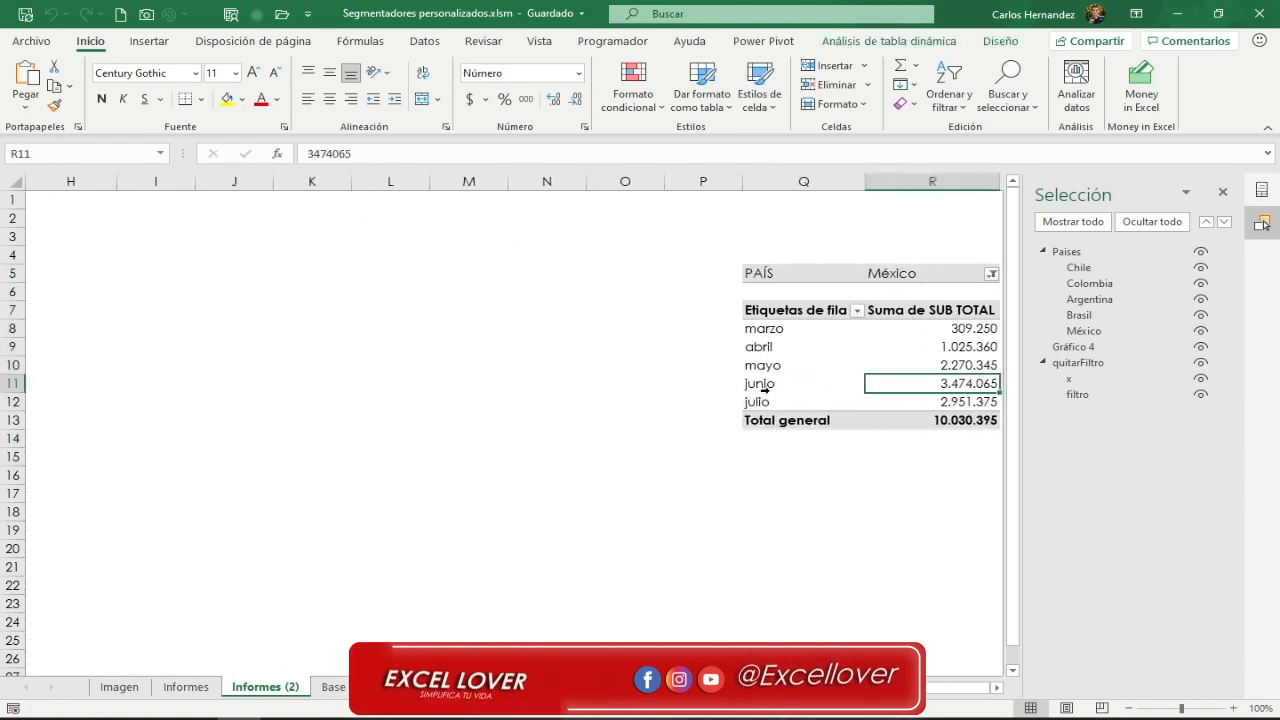
key("Left")
key("Home")
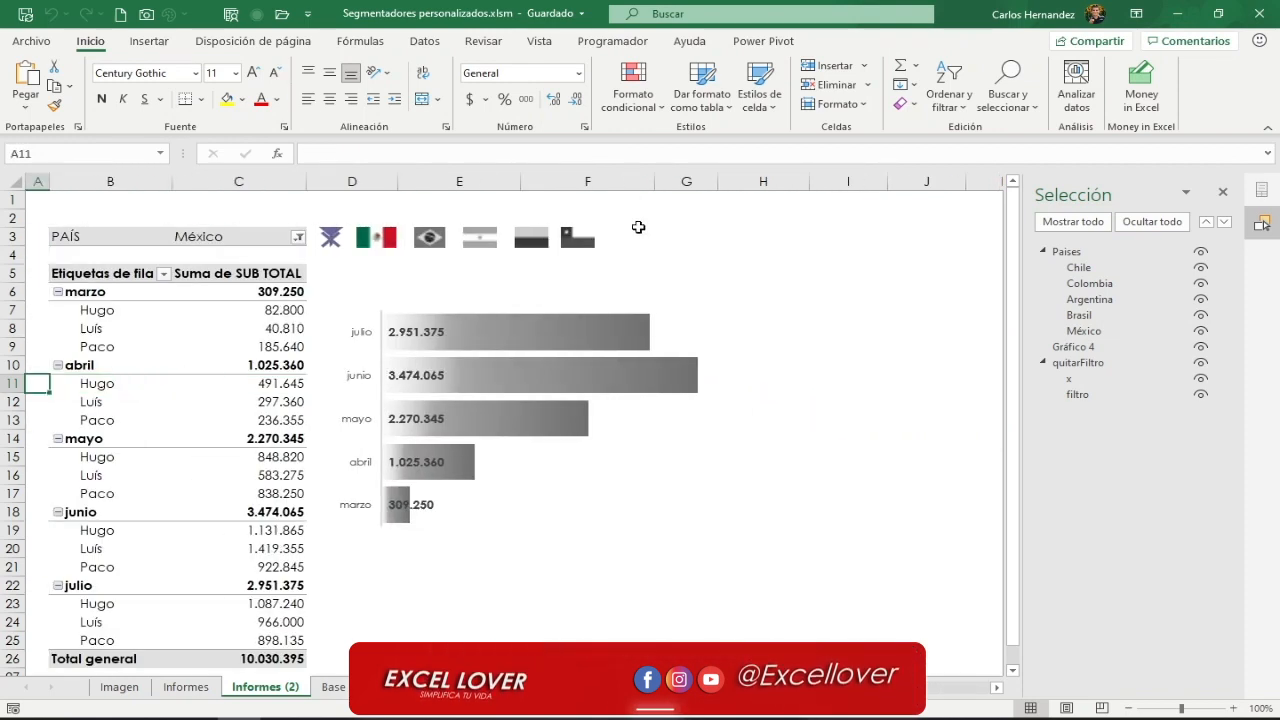
- Test the slicers again by filtering the report with the Brasil and Argentina flags
left_click(430, 244)
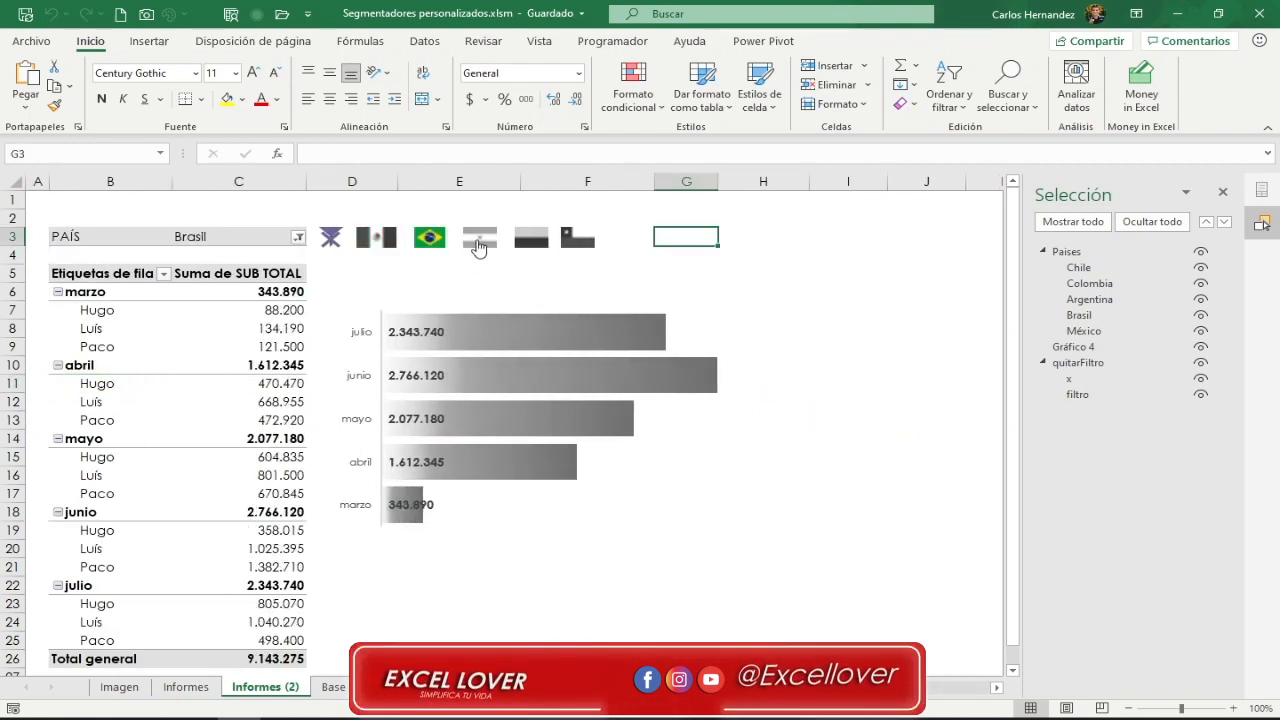
left_click(484, 242)
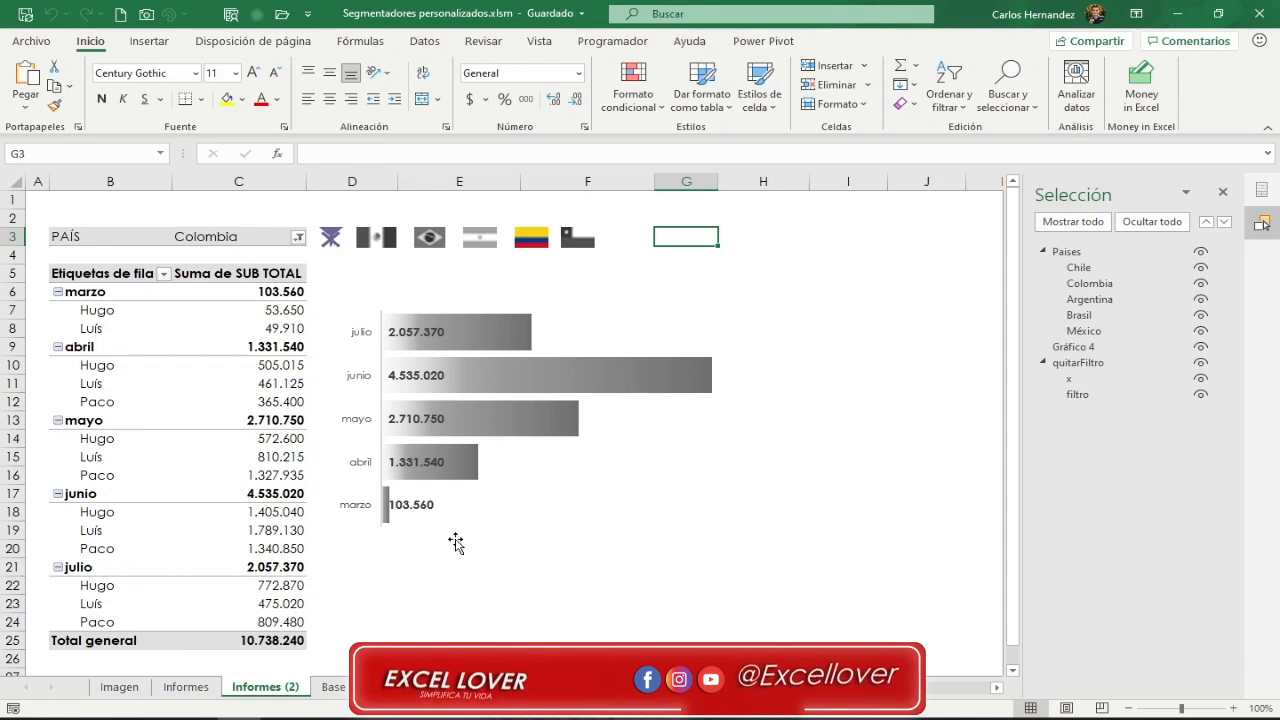
- Record a macro in this workbook that resets the PAÍS filter to (Todas) and selects cell E22, and stop recording
left_click(15, 710)
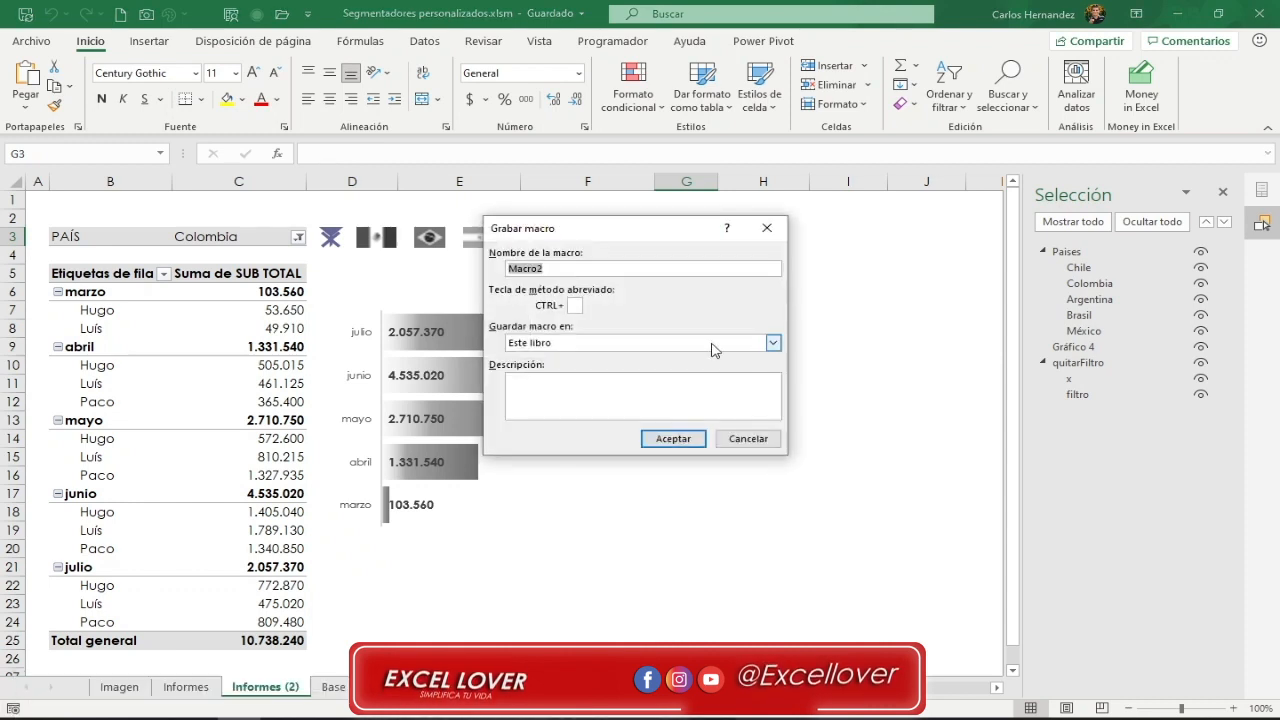
left_click(672, 440)
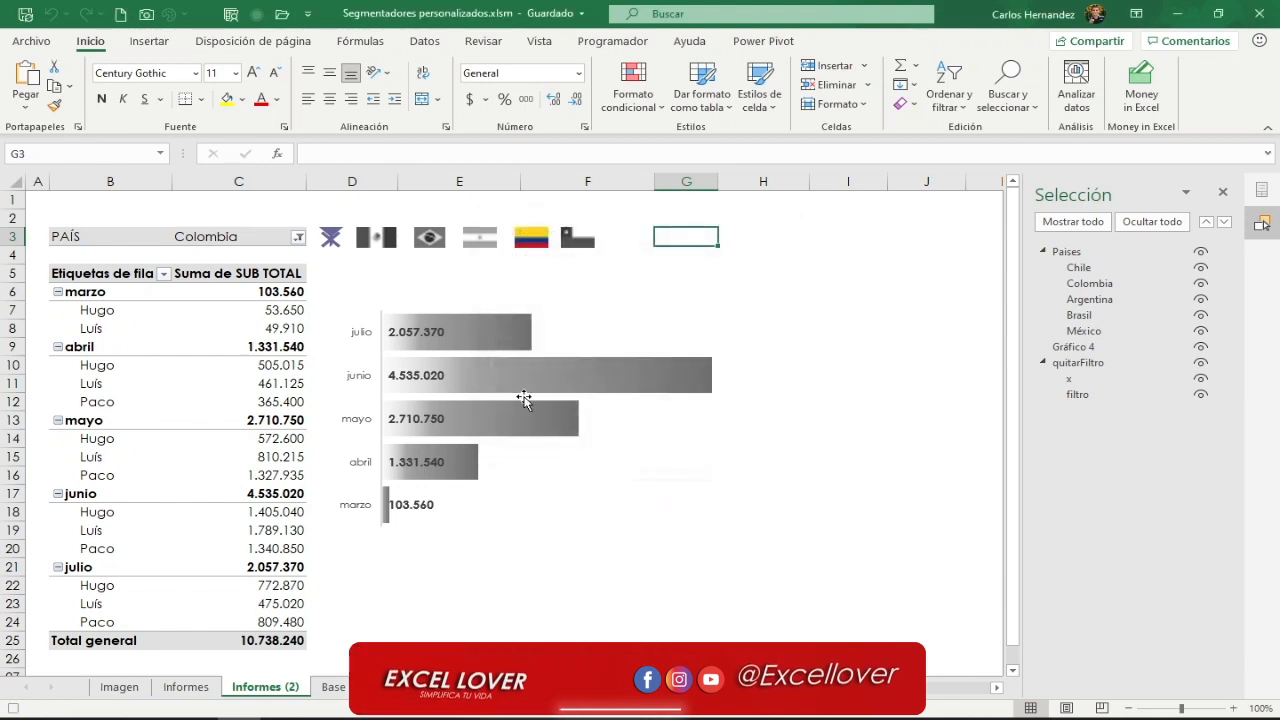
left_click(297, 240)
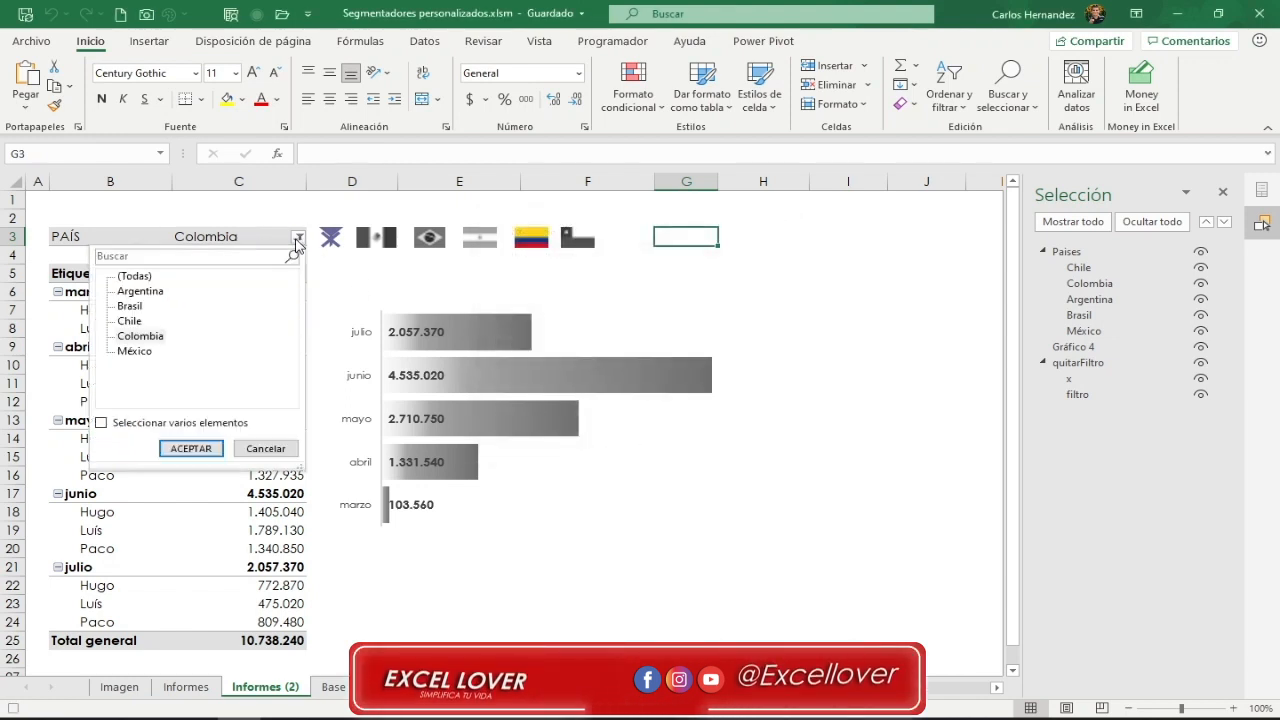
left_click(134, 276)
left_click(190, 448)
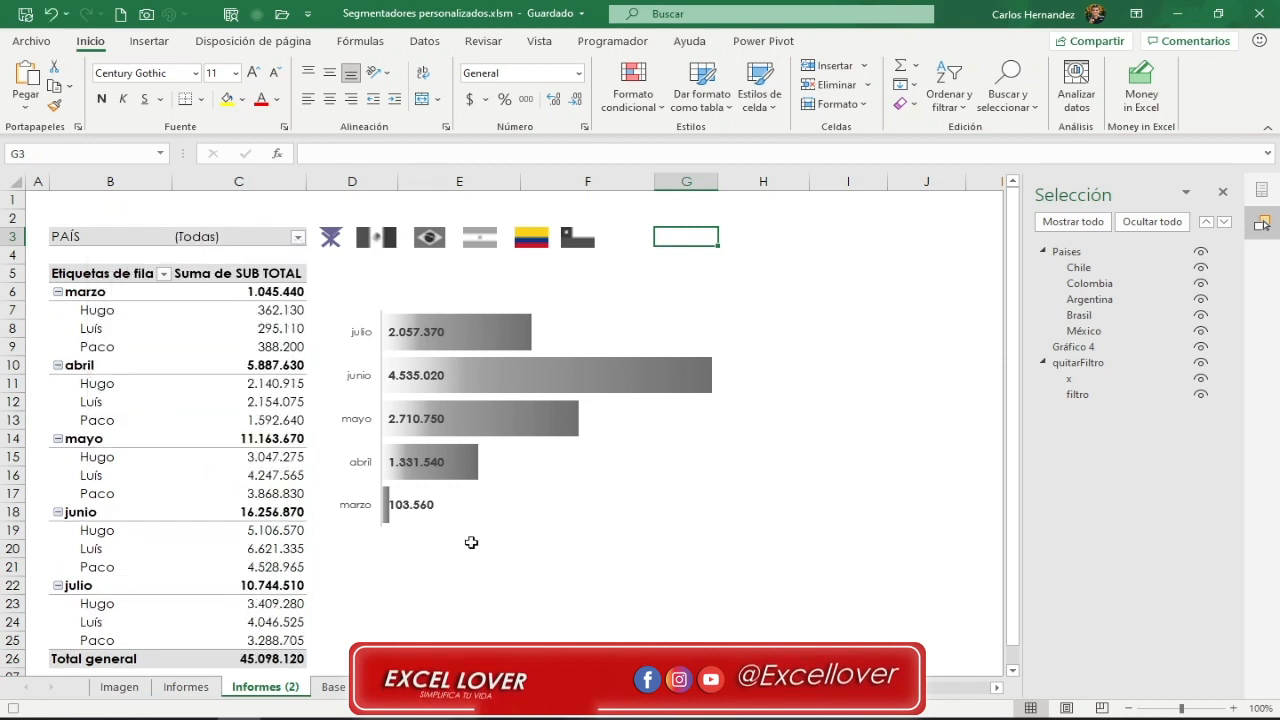
left_click(507, 582)
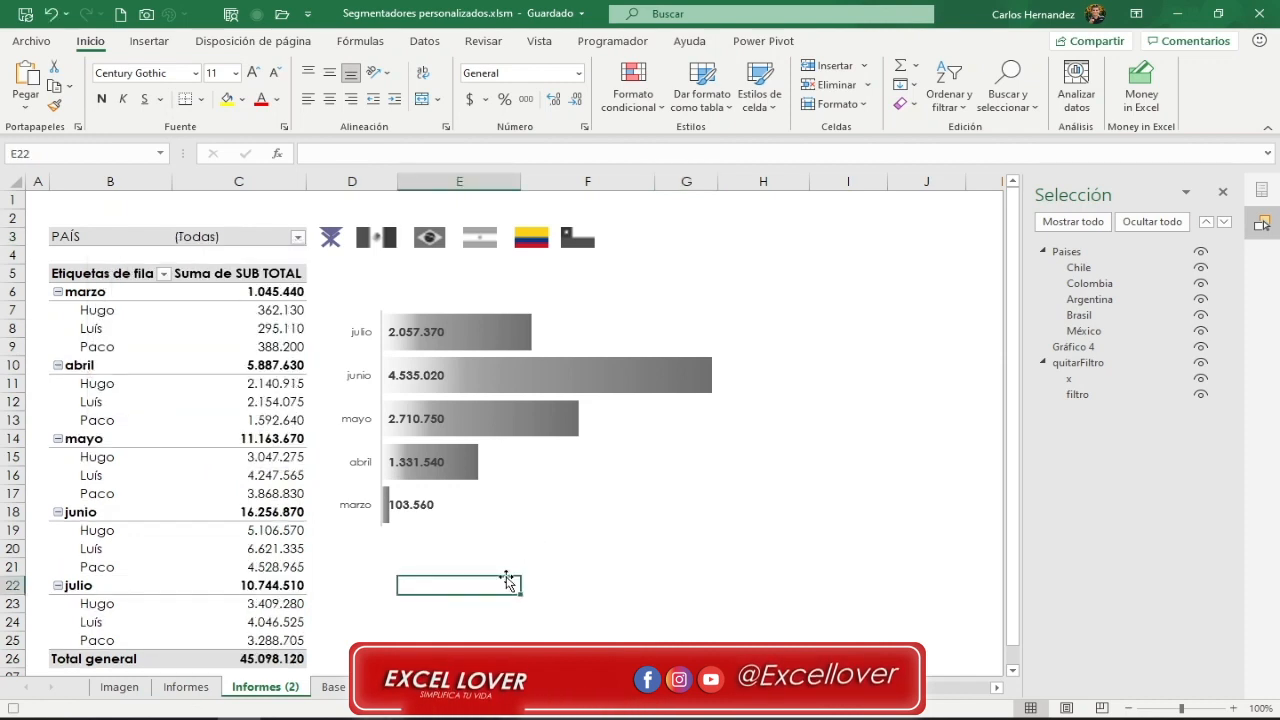
left_click(12, 709)
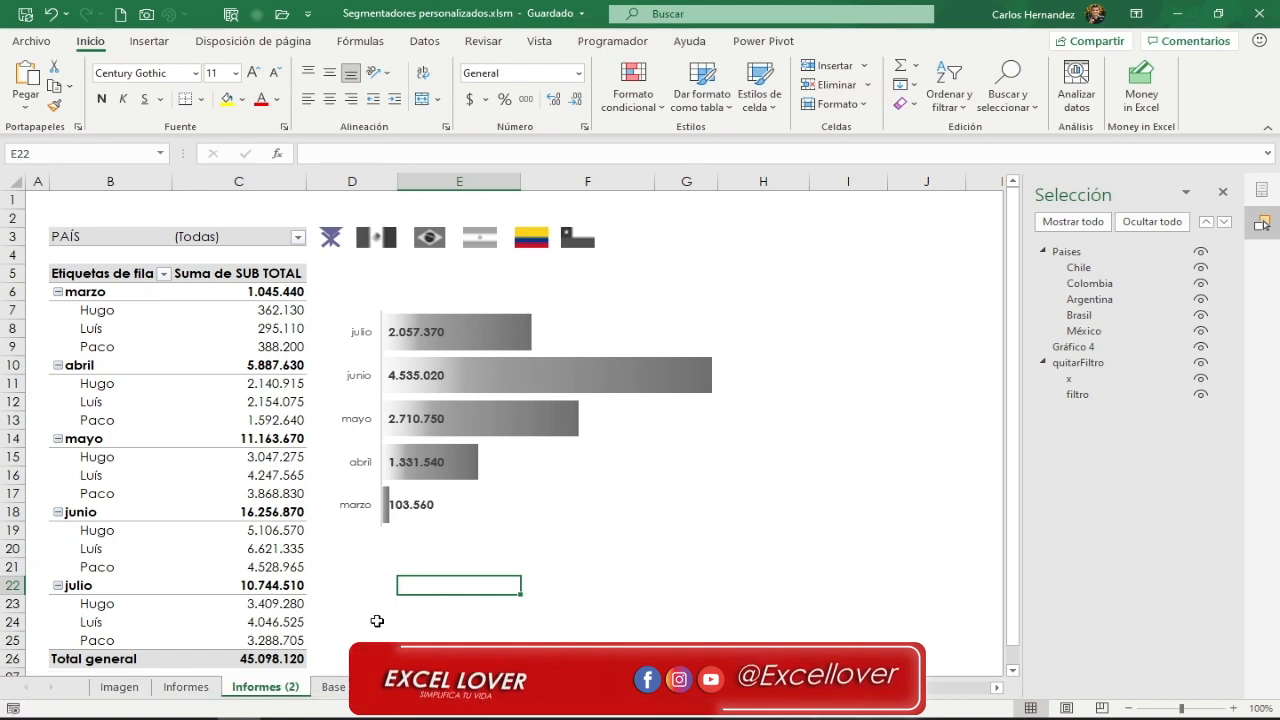
- Copy the TablaDinámica1 line that clears all PAÍS filters from the recorded macro's code in Módulo2
key("alt+F11")
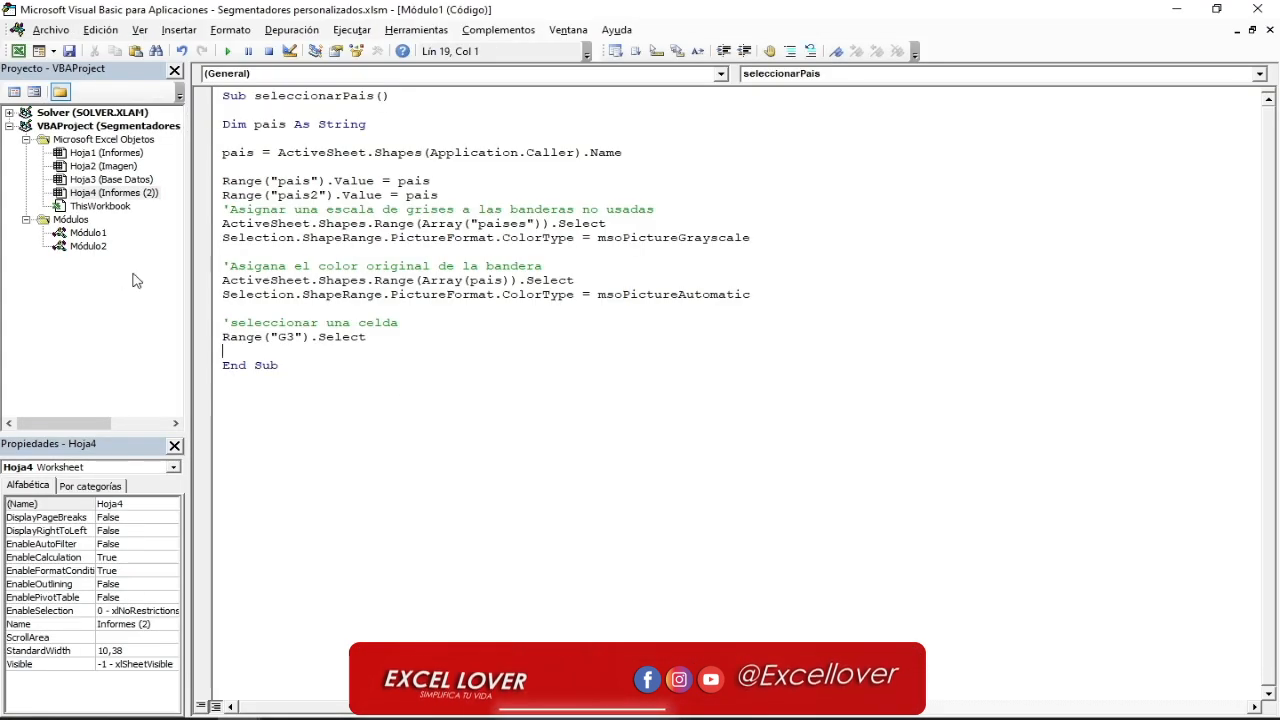
double_click(92, 248)
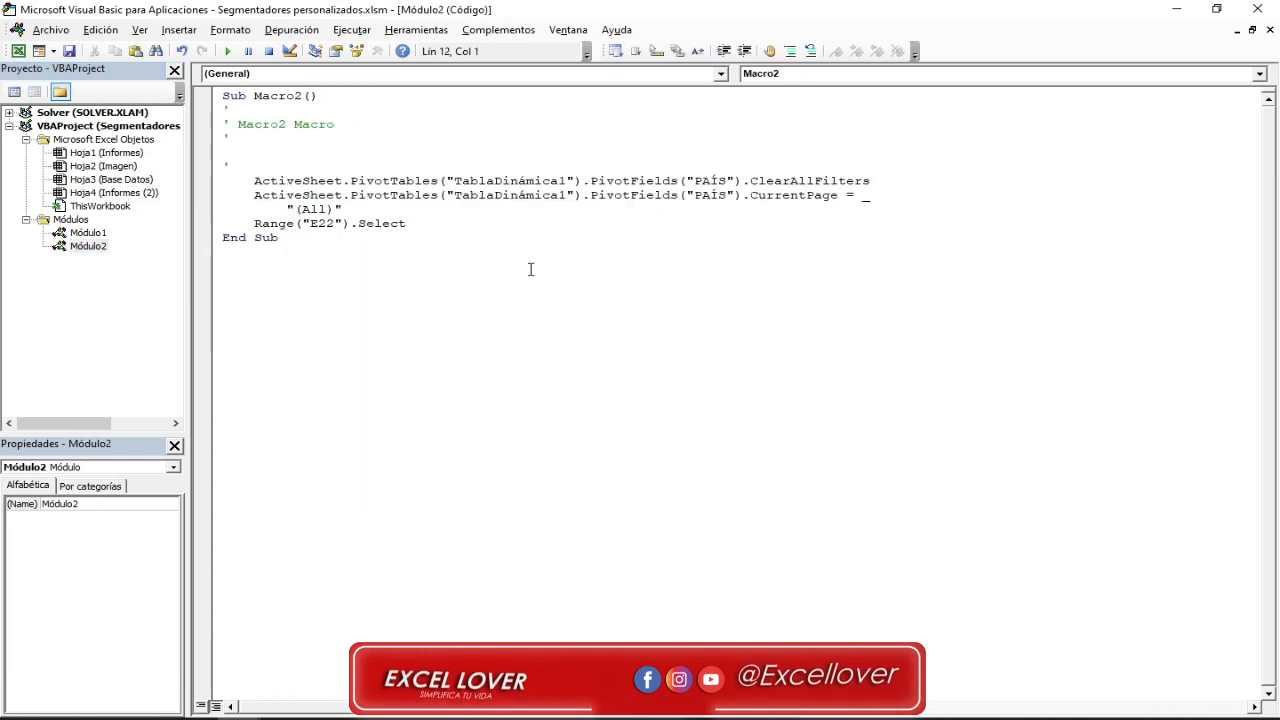
left_click(535, 201)
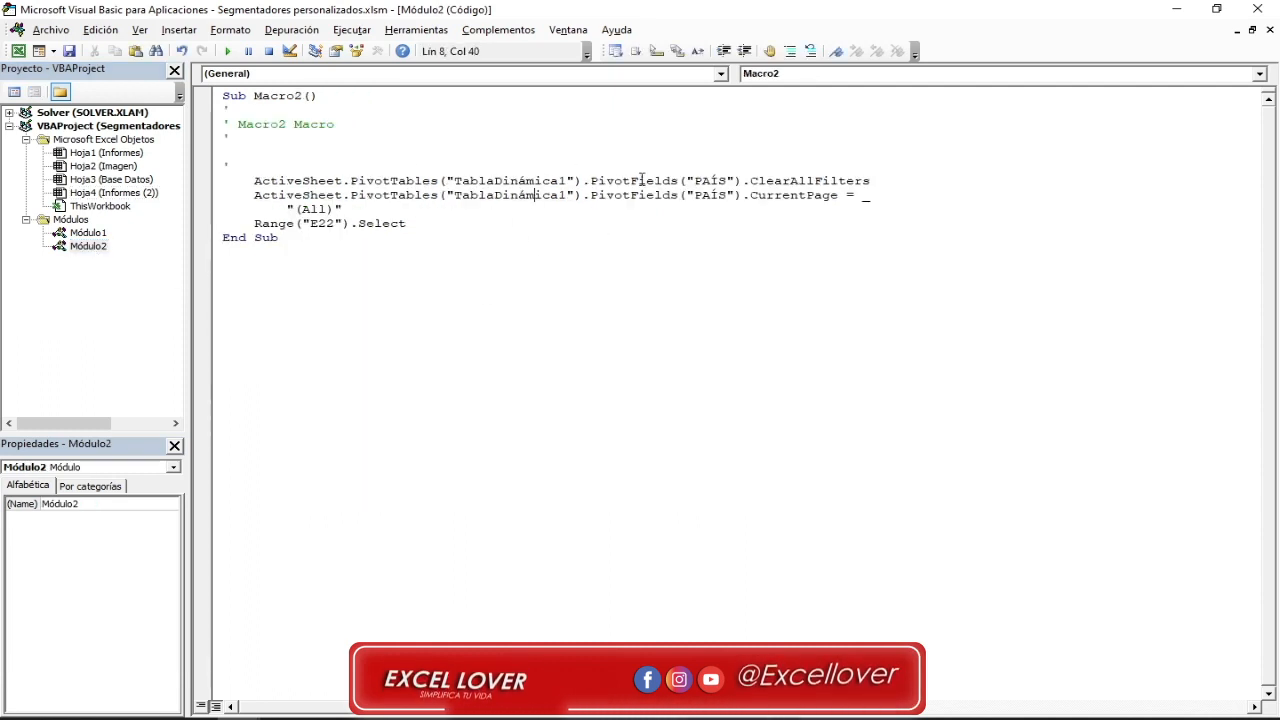
double_click(810, 181)
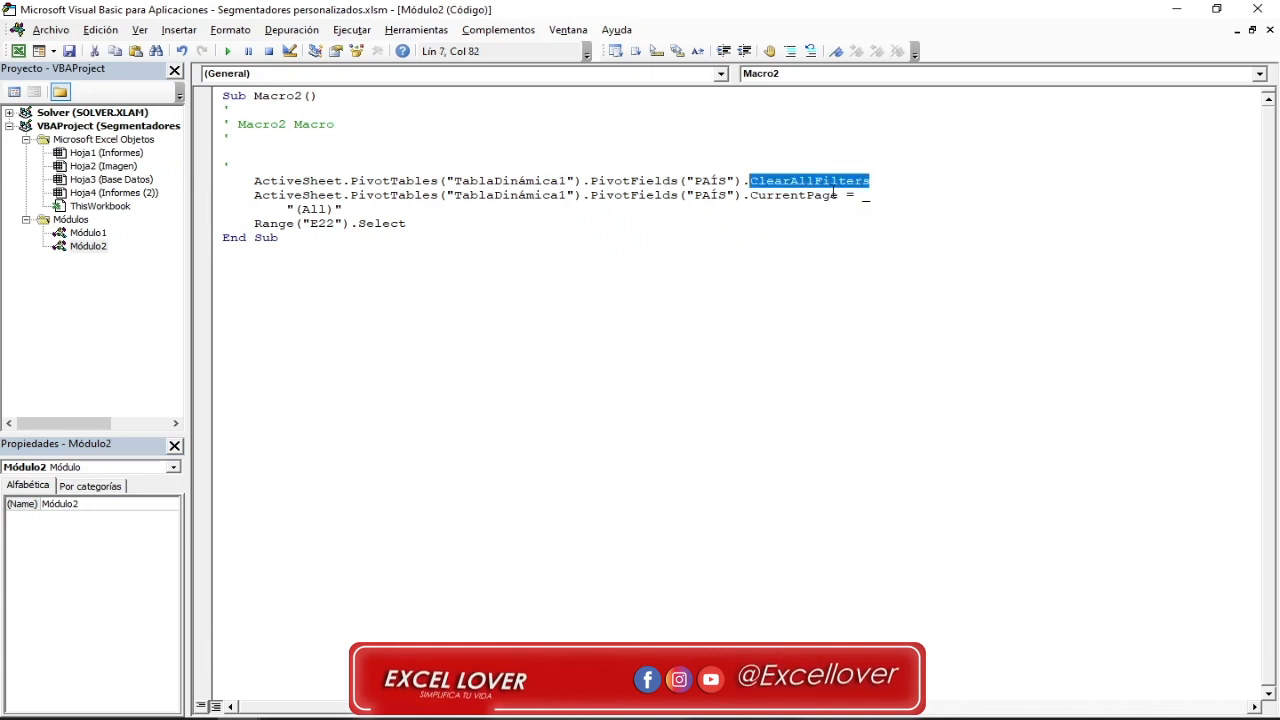
left_click(743, 199)
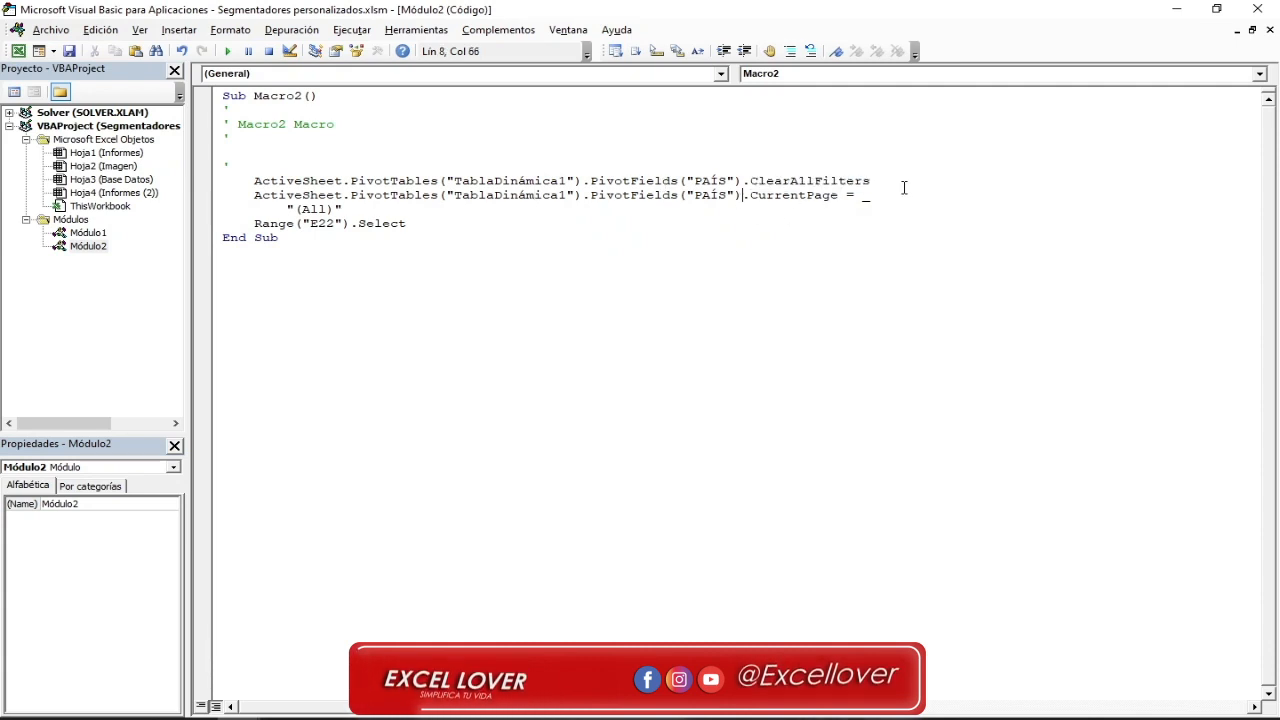
left_click_drag(885, 181, 253, 183)
key("ctrl+c")
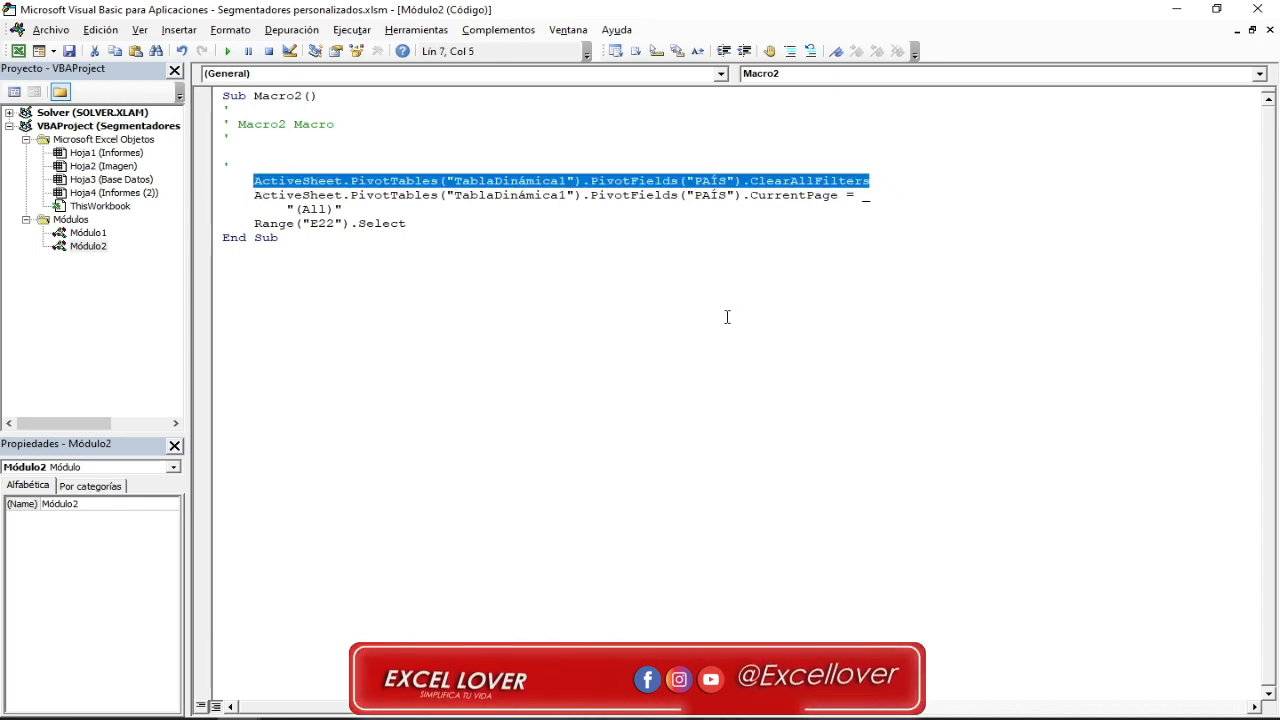
- Create the macro Limpiar_Filtros below seleccionarPais in Módulo1 and paste the copied ClearAllFilters line into it twice
double_click(97, 234)
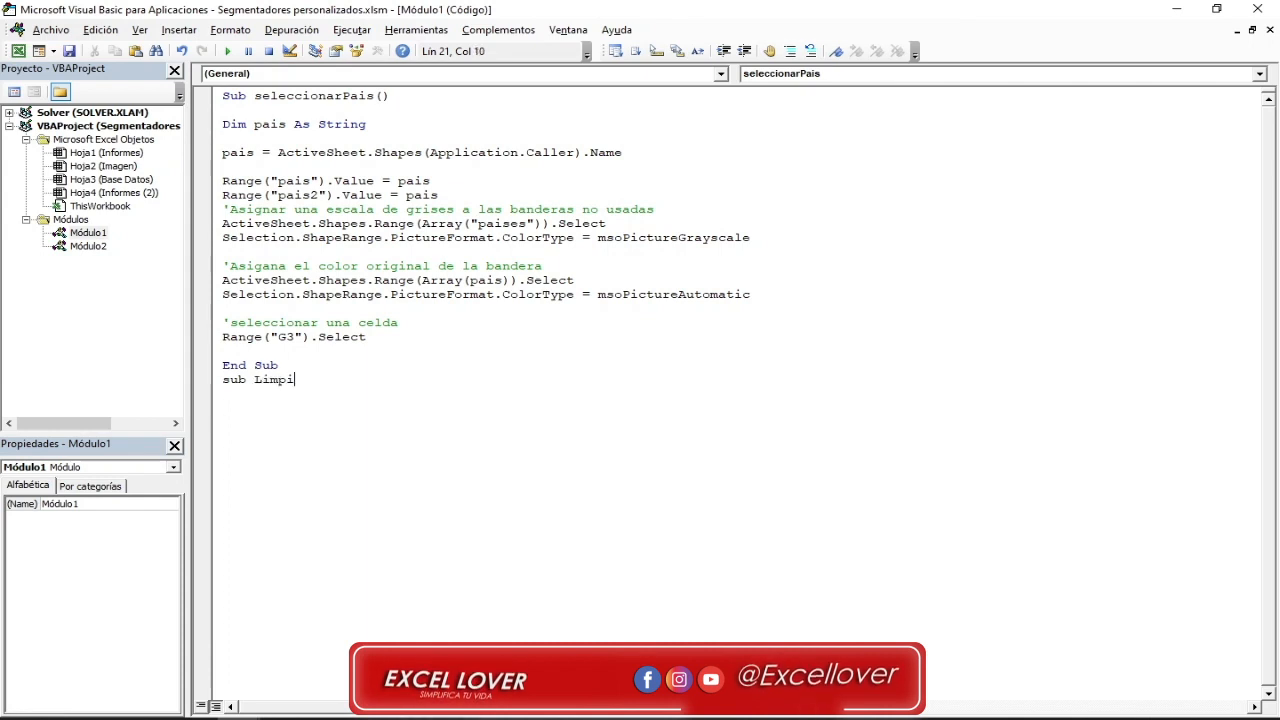
type("Filtros")
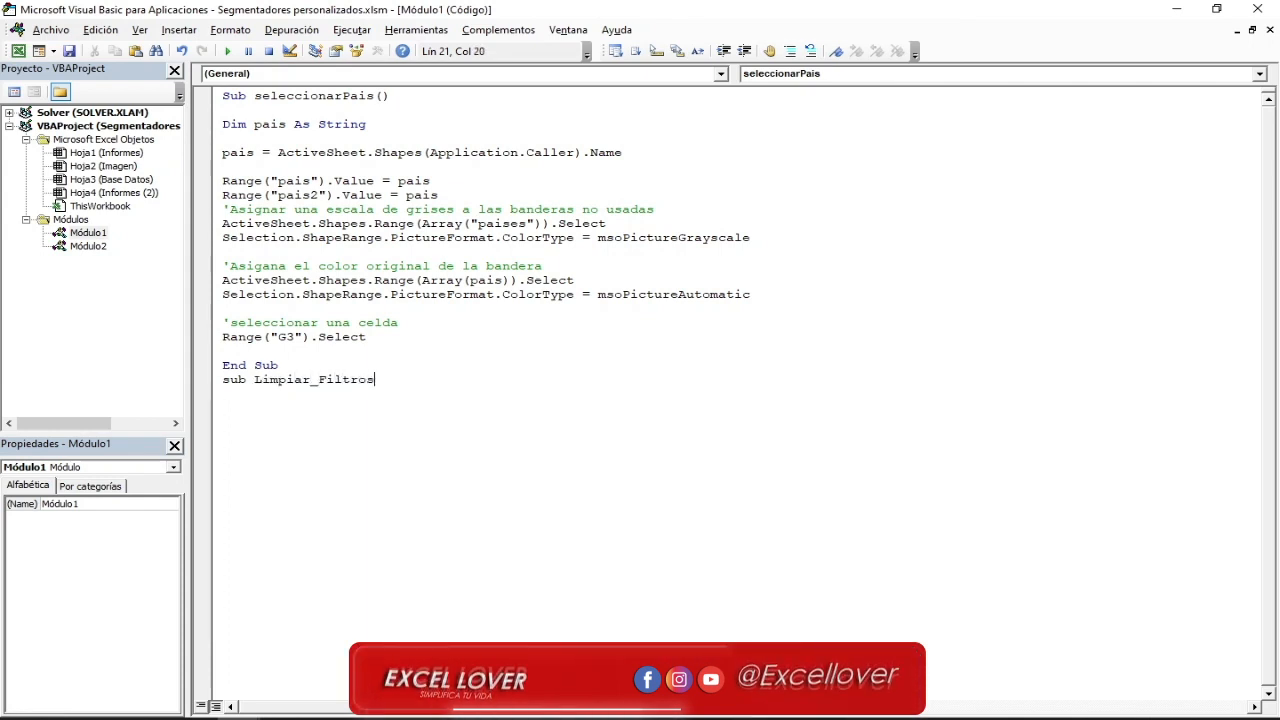
key("Return")
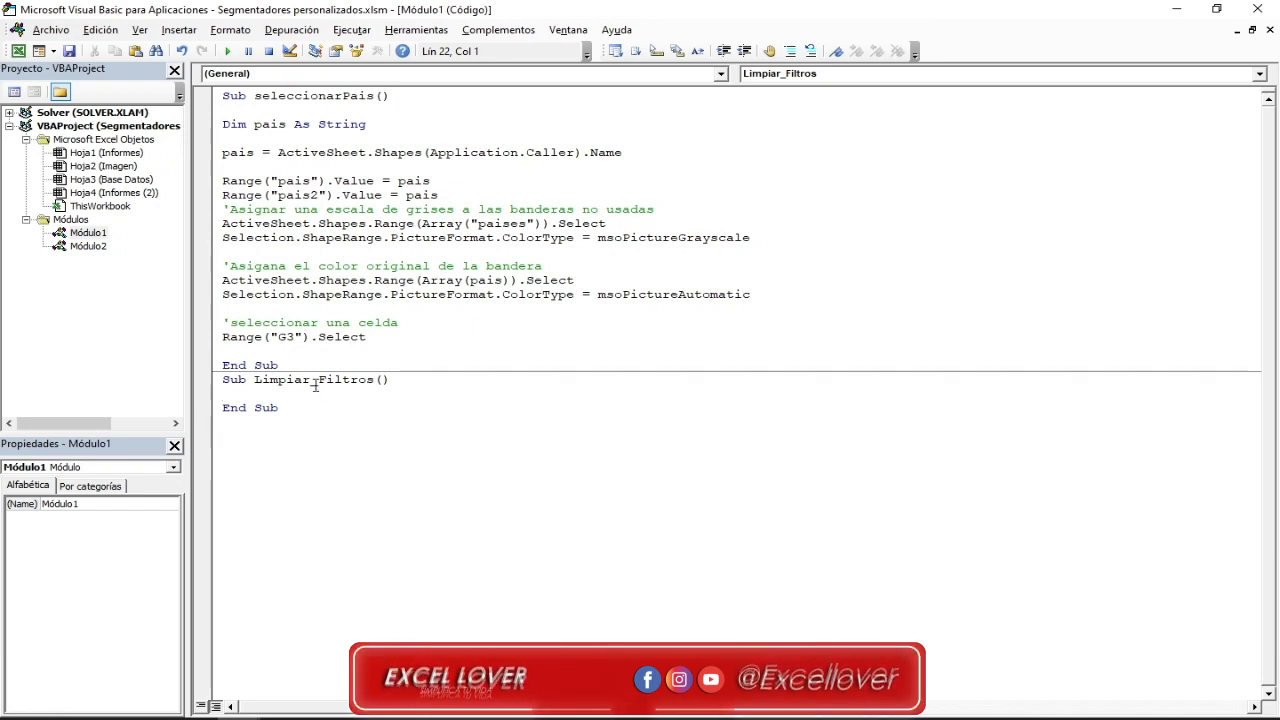
key("ctrl+v")
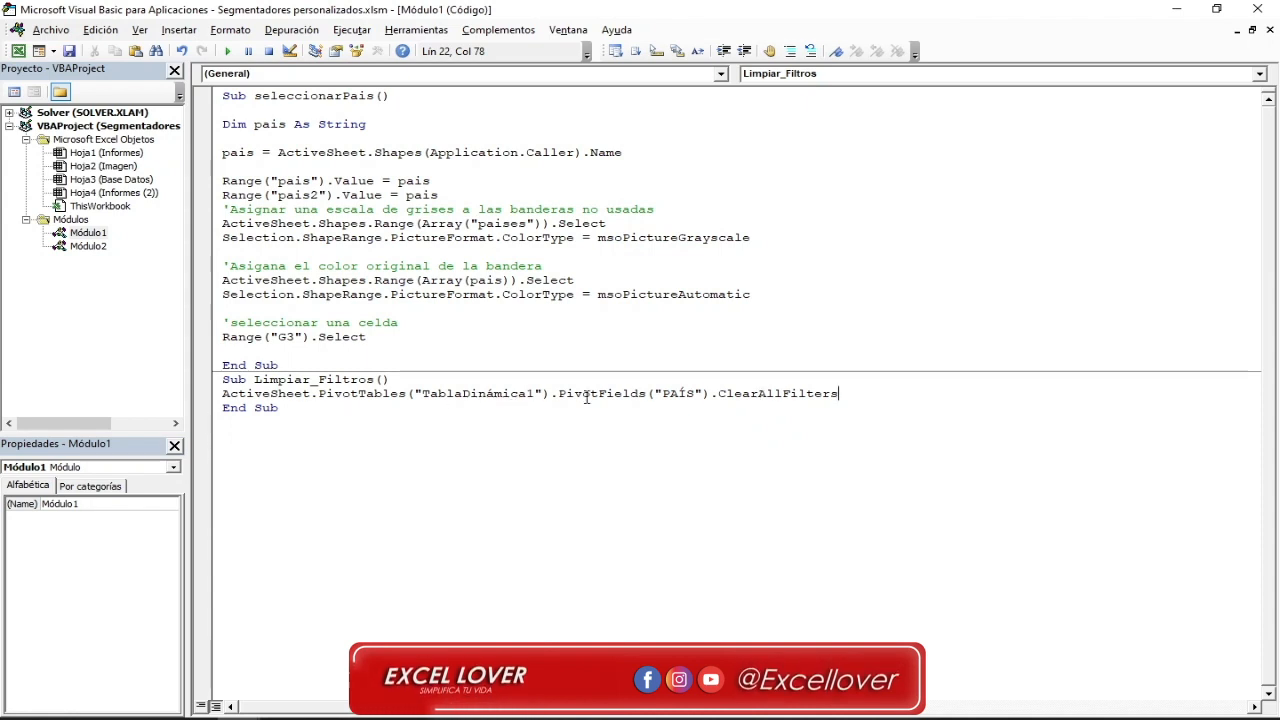
key("Return")
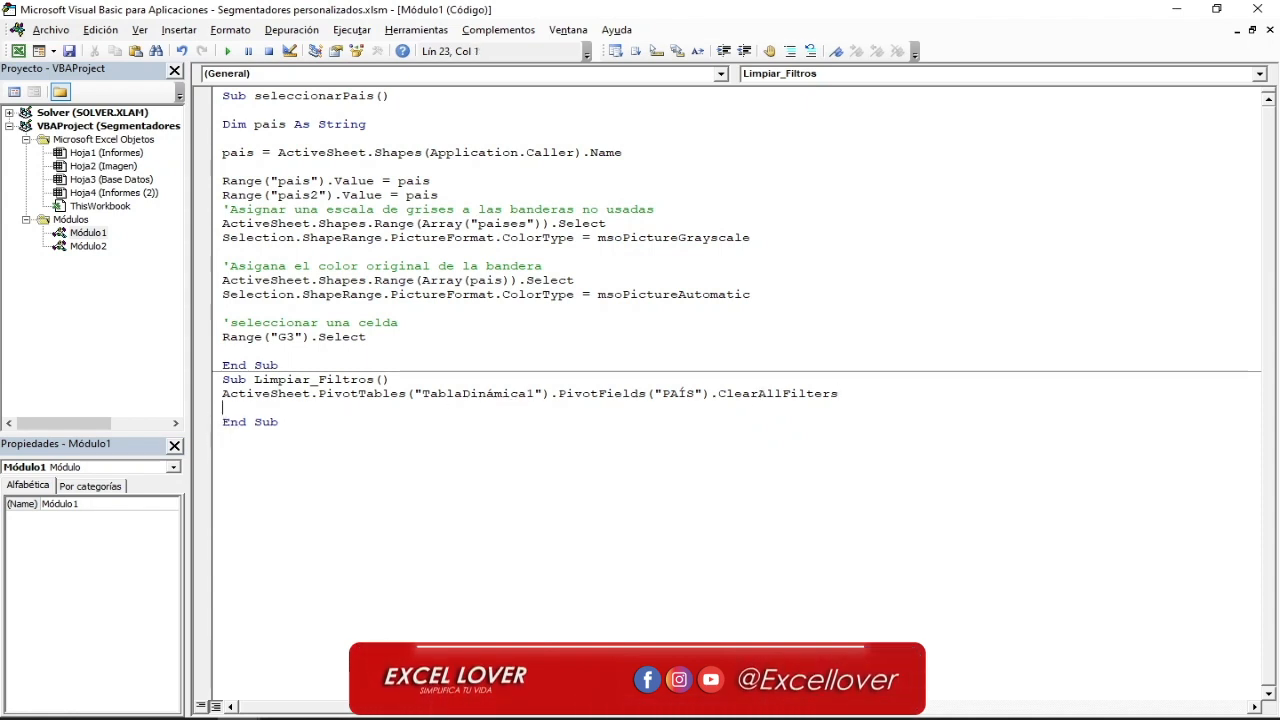
key("ctrl+v")
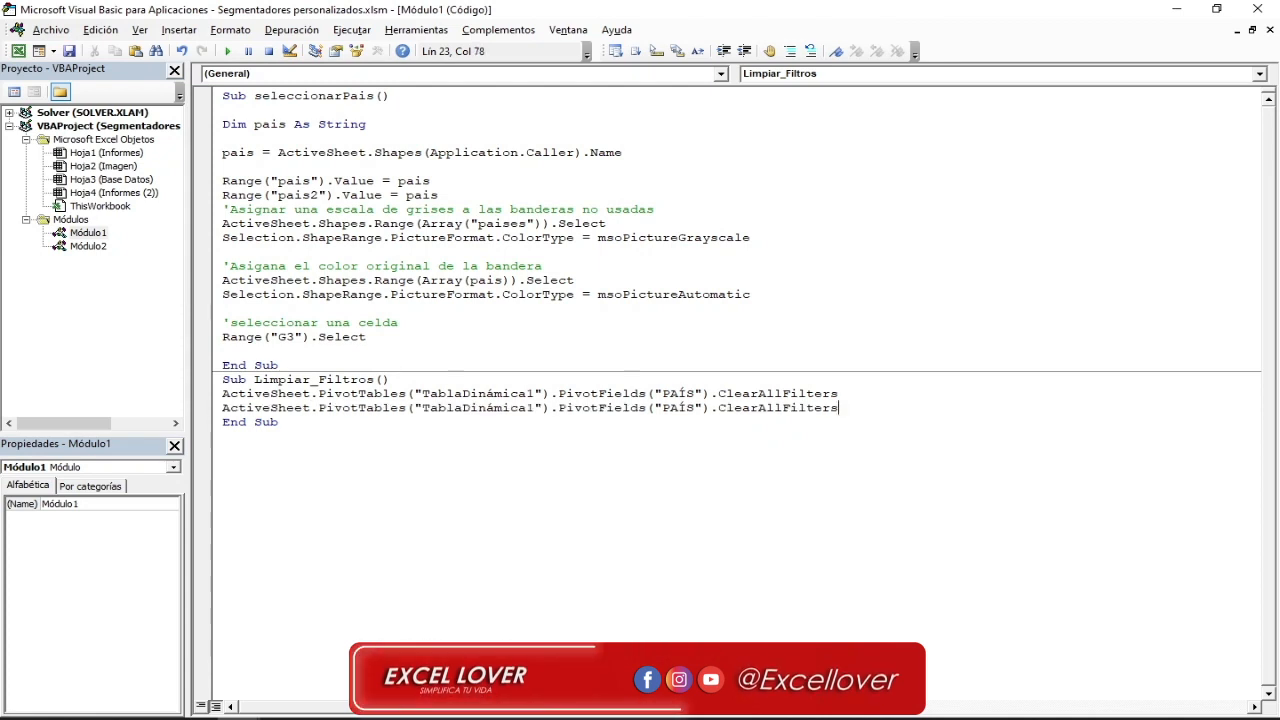
- Change the pivot table name in the second Limpiar_Filtros line to TablaDinámica2, and close the code editor
left_click(537, 409)
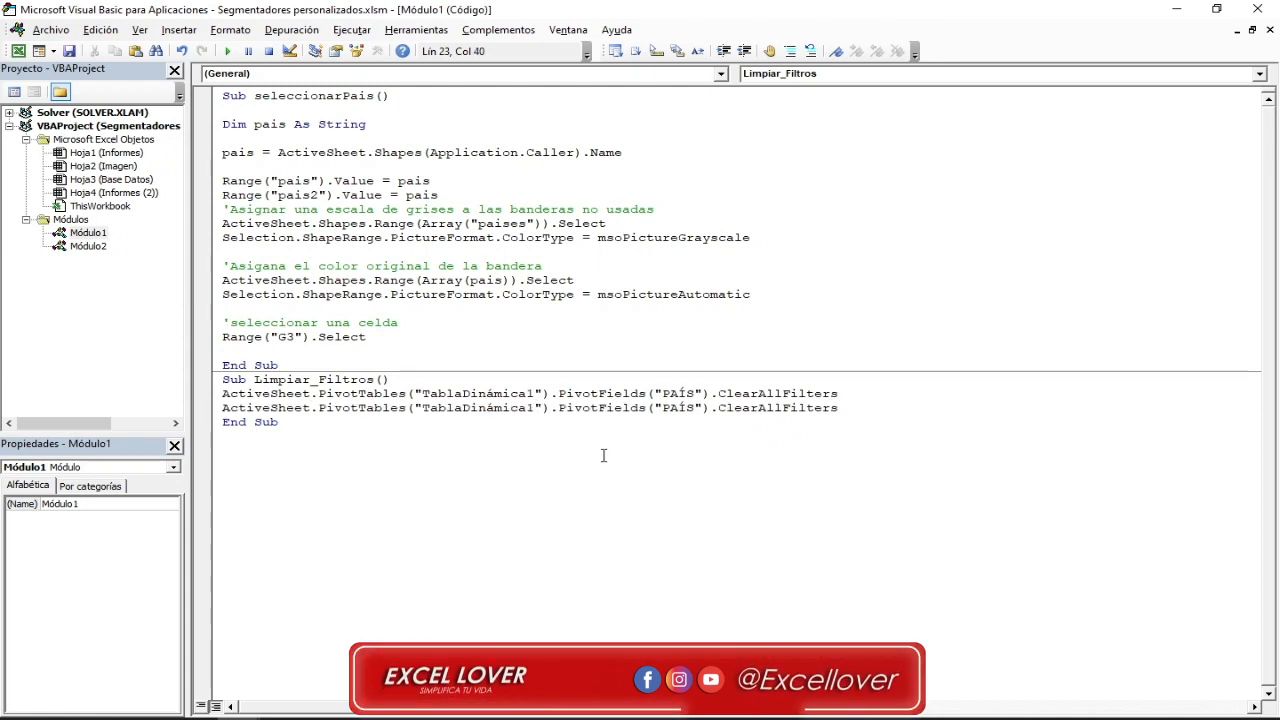
key("BackSpace")
type("2")
left_click(1257, 9)
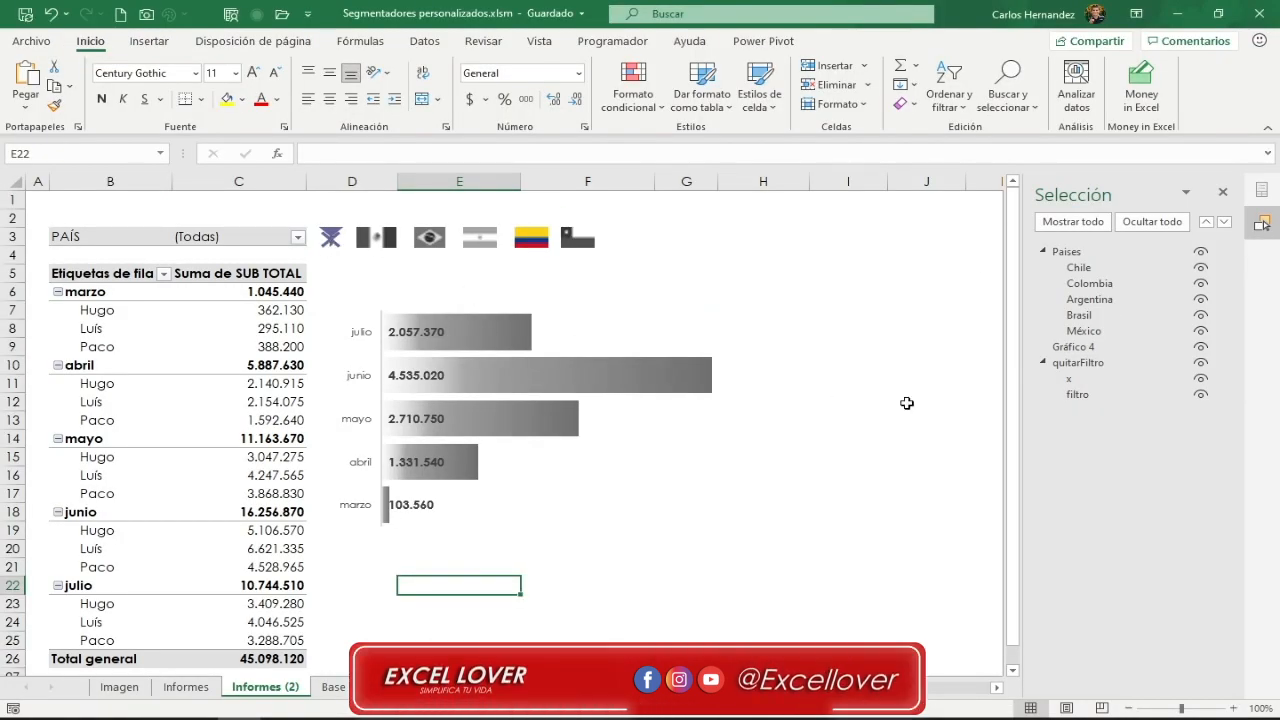
- Assign the Limpiar_Filtros macro to the quitarFiltro picture group, and deselect it
left_click(1078, 364)
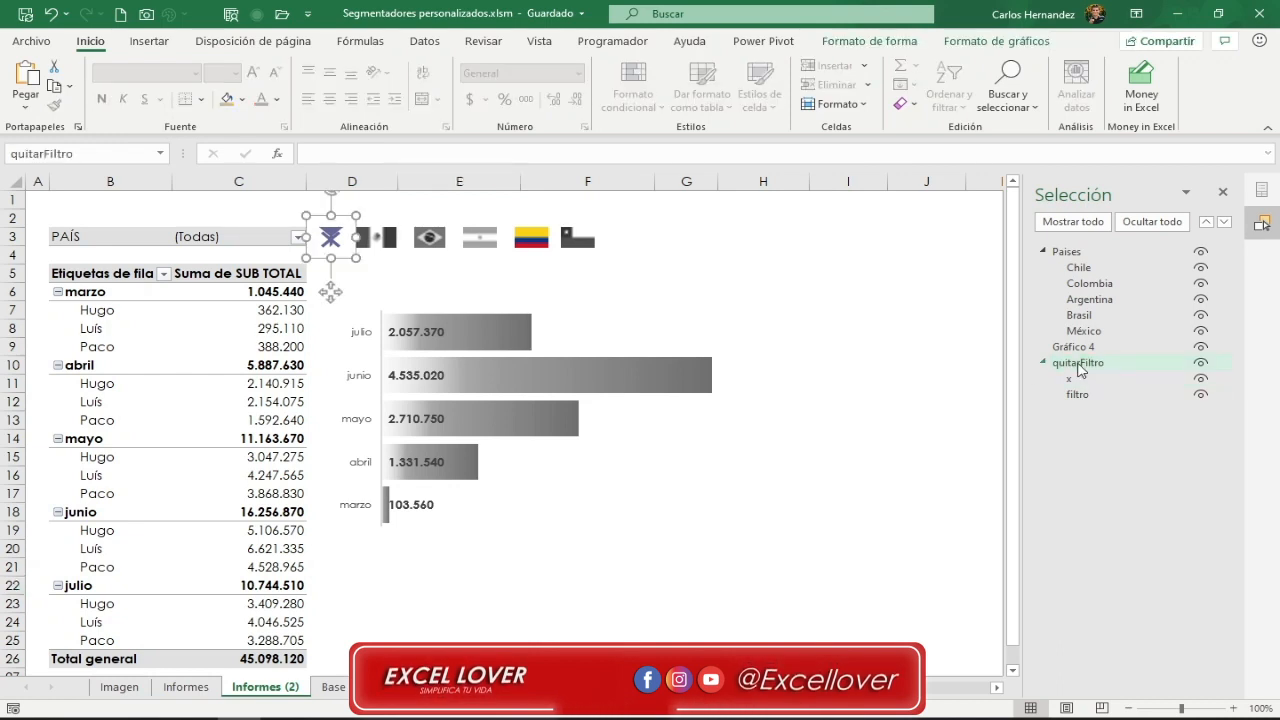
right_click(334, 243)
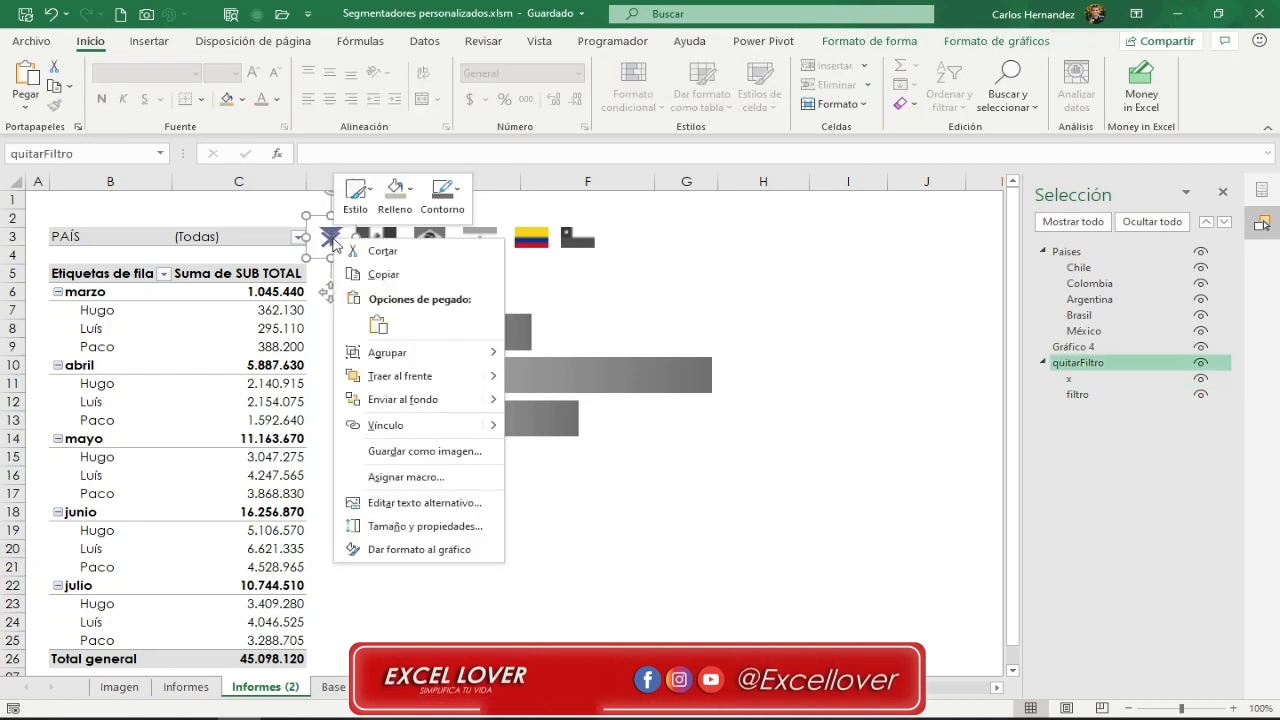
left_click(406, 477)
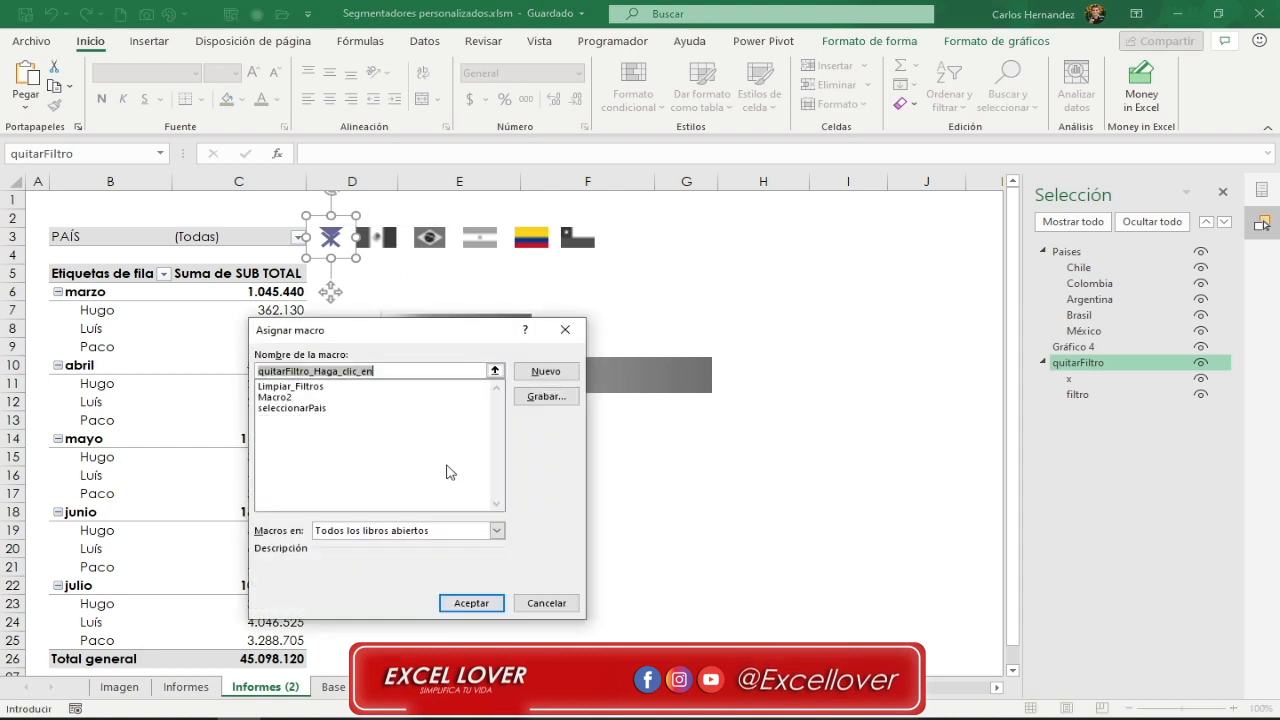
left_click(294, 387)
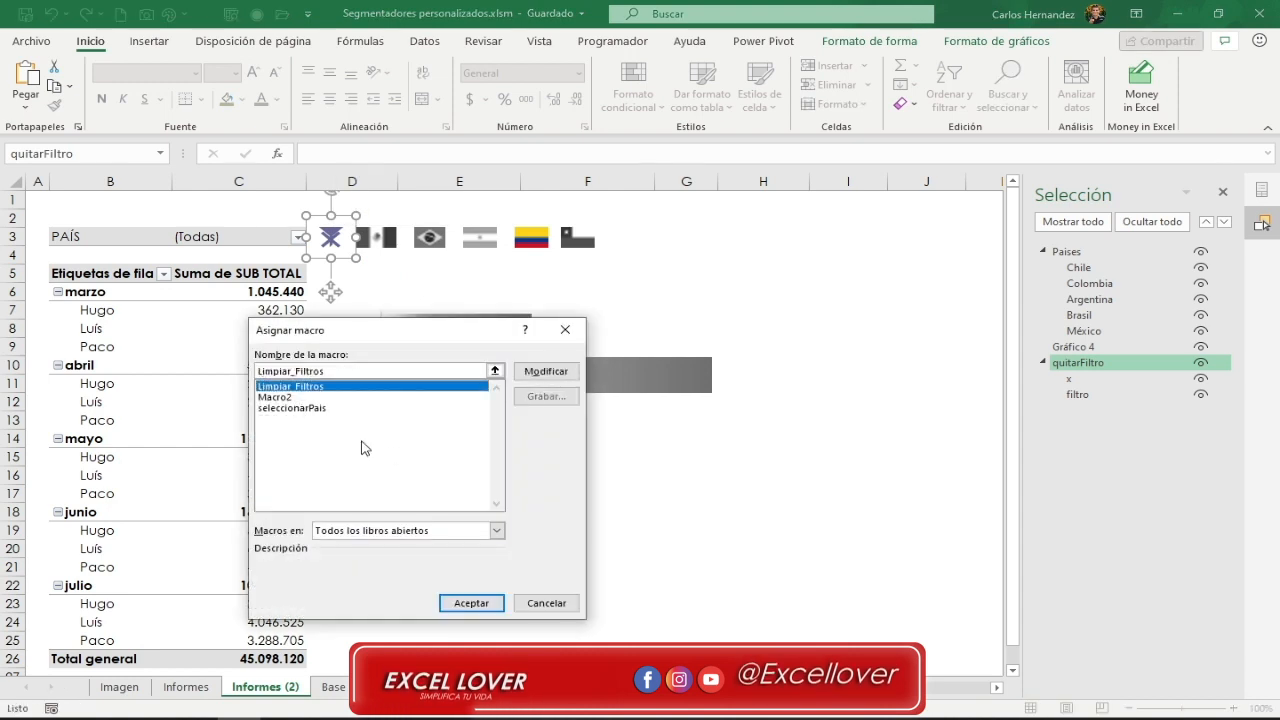
left_click(471, 603)
left_click(483, 600)
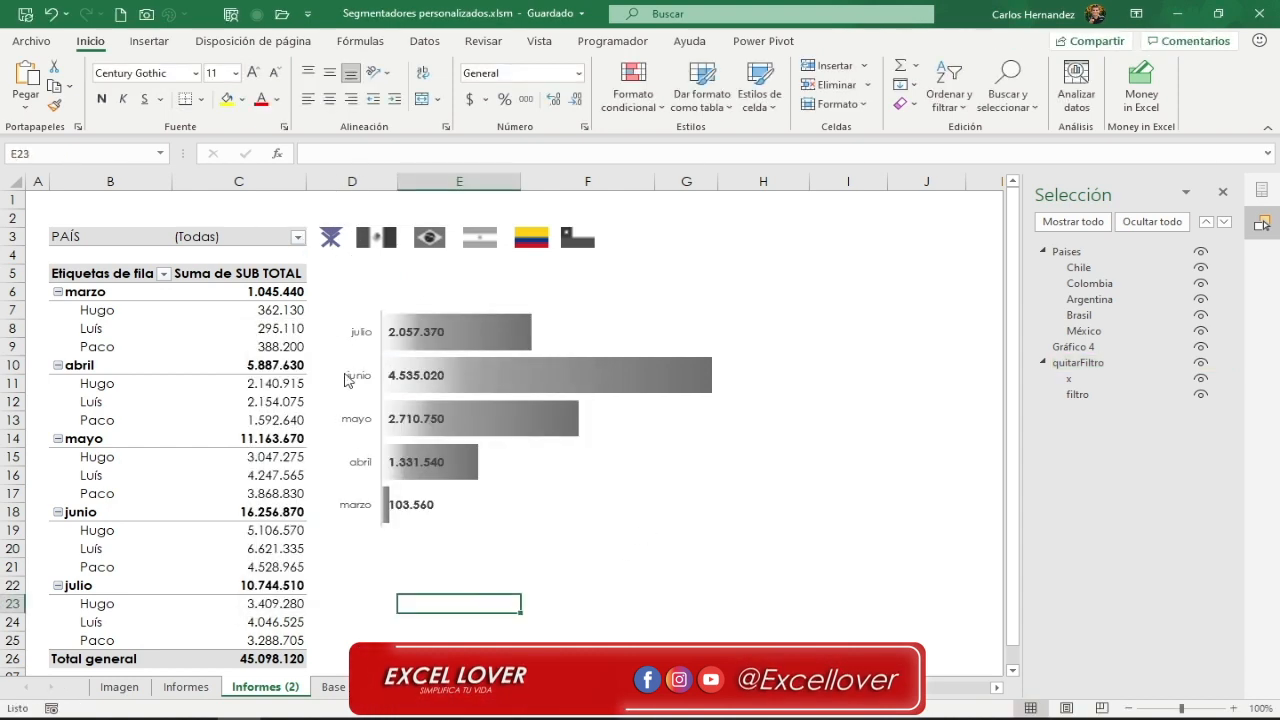
- Test the clear-filter picture by filtering the report by Argentina and by Brasil, clearing the filter after each
left_click(205, 309)
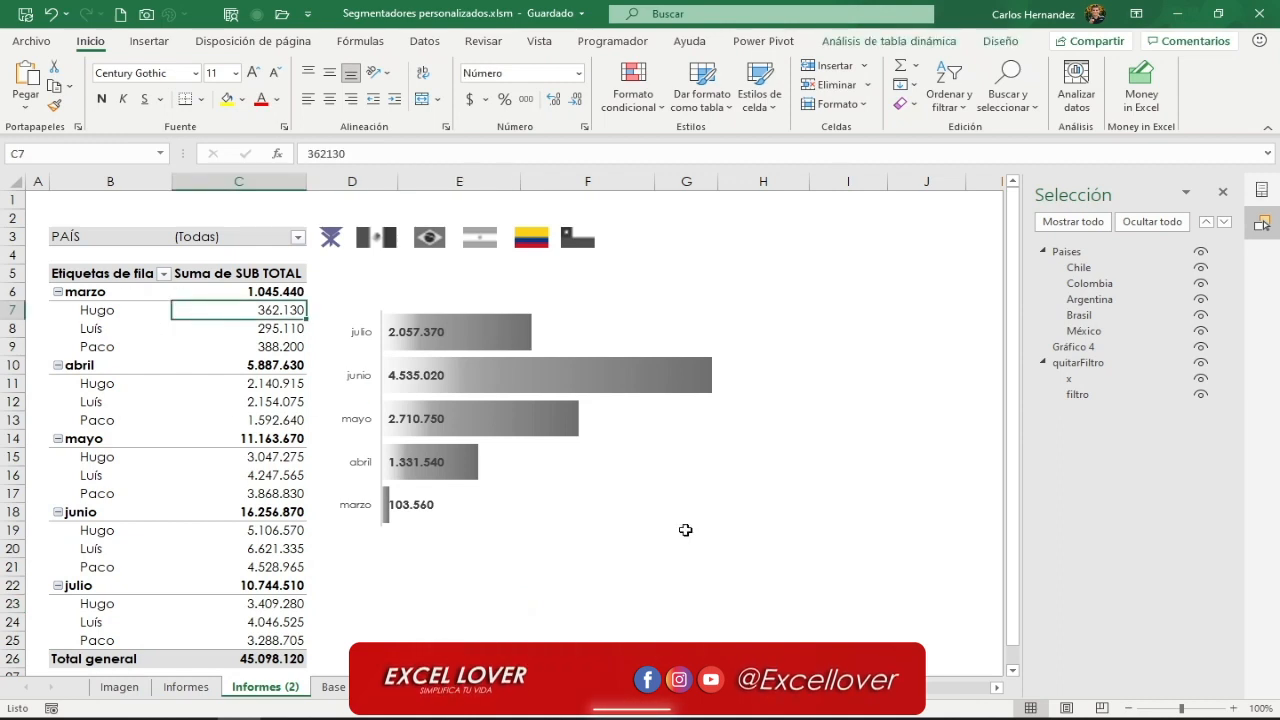
mouse_move(750, 687)
left_mouse_down()
mouse_move(868, 687)
mouse_move(750, 687)
left_mouse_up()
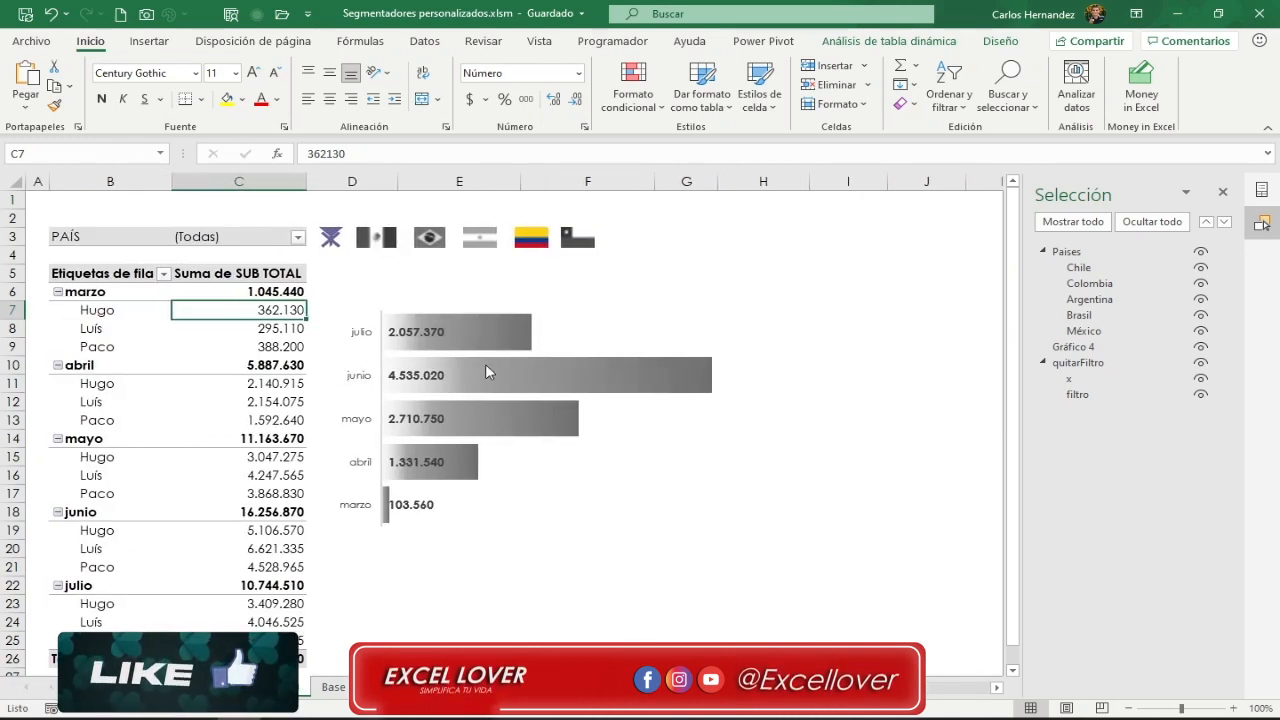
left_click(482, 245)
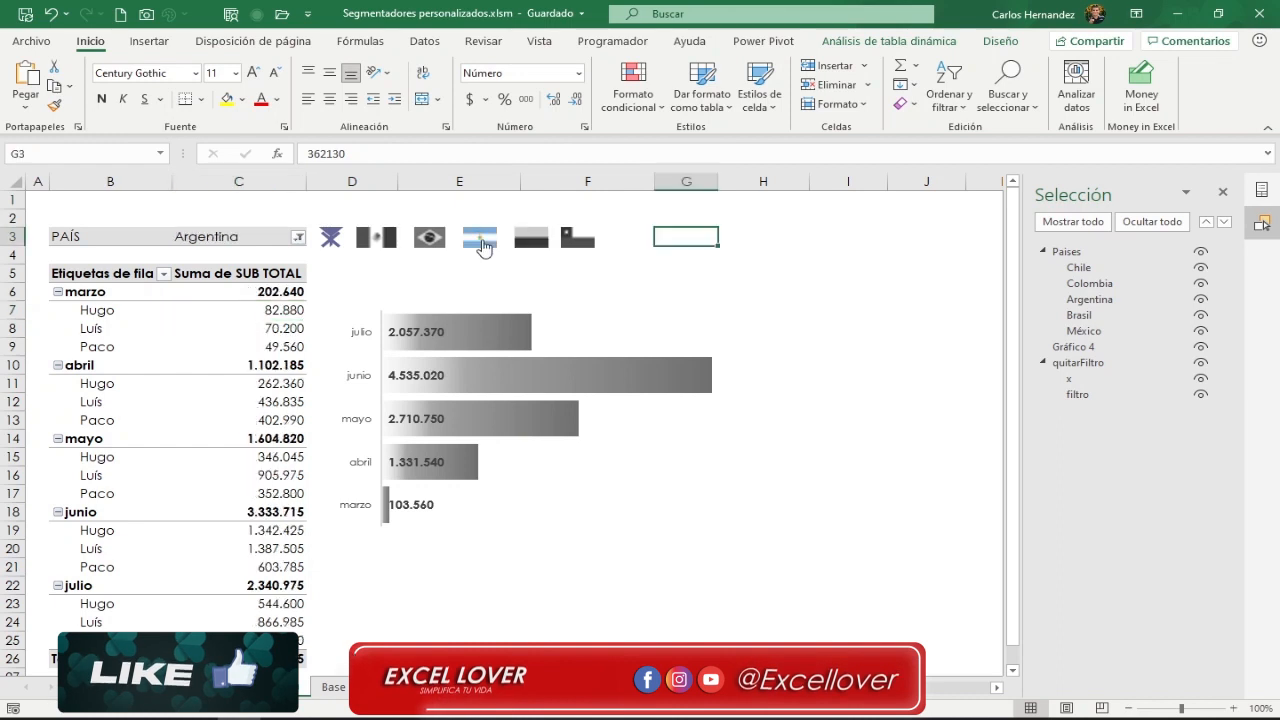
left_click(331, 241)
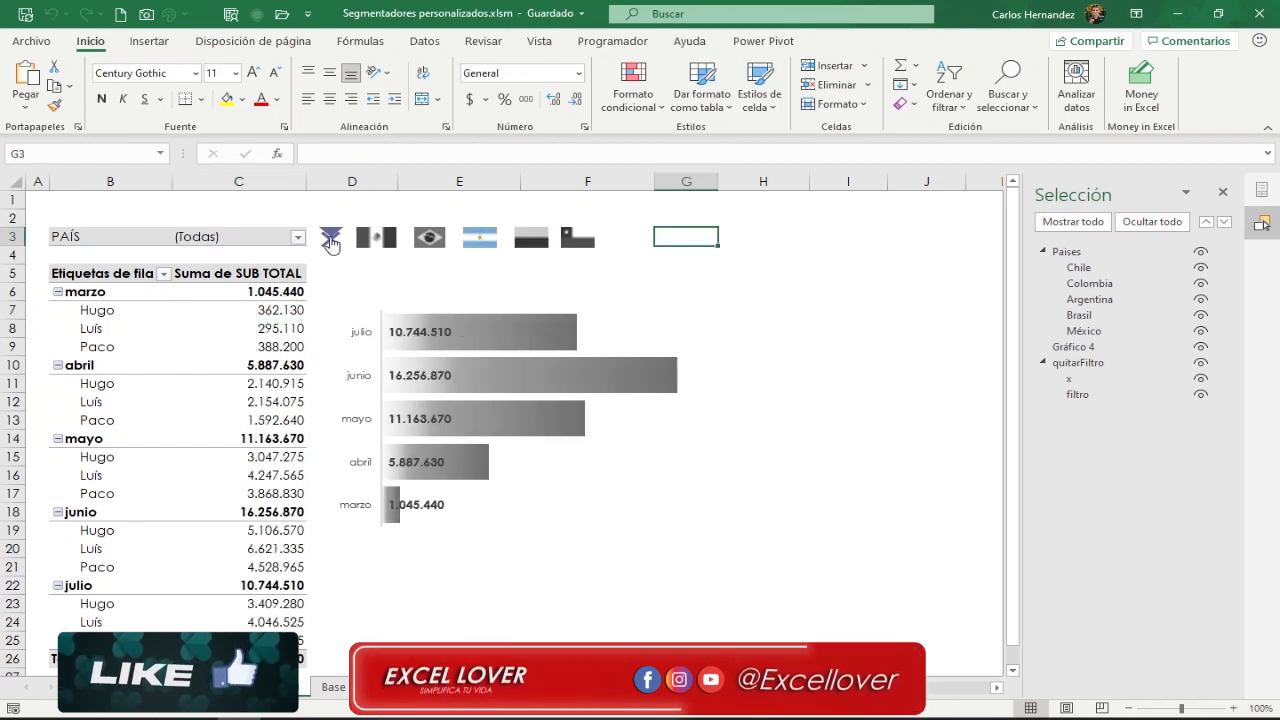
left_click(429, 241)
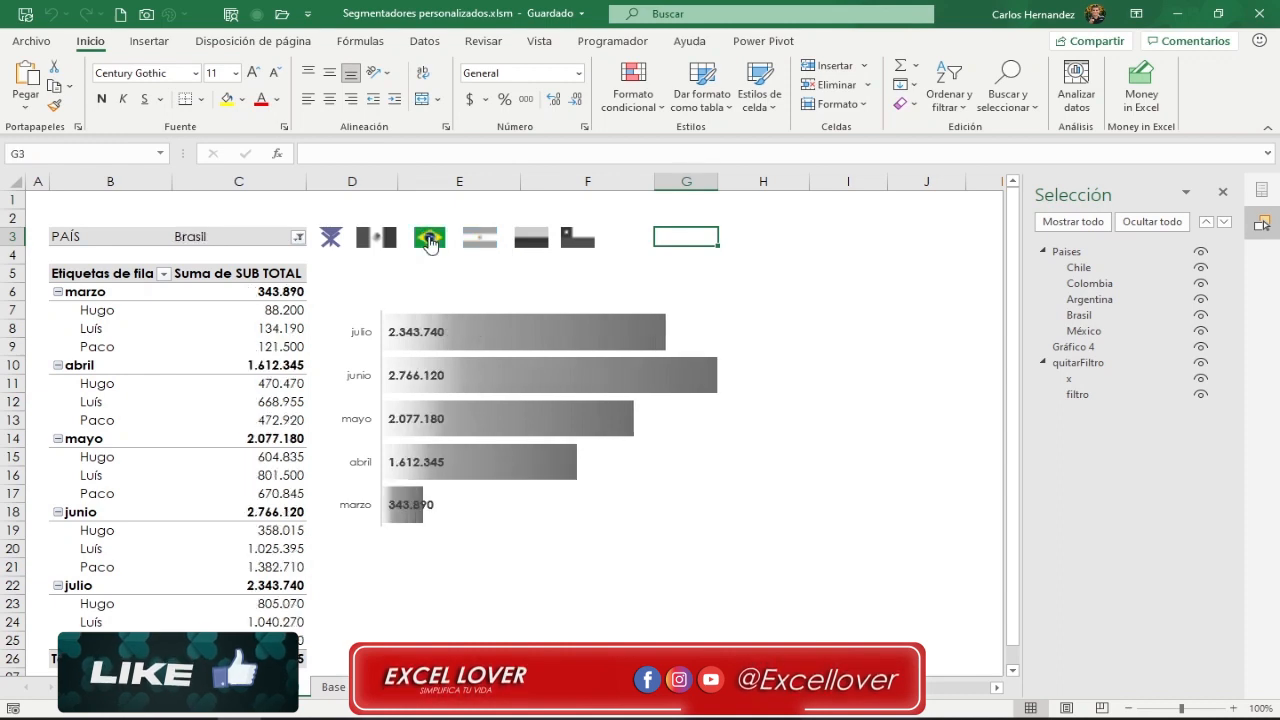
left_click(332, 239)
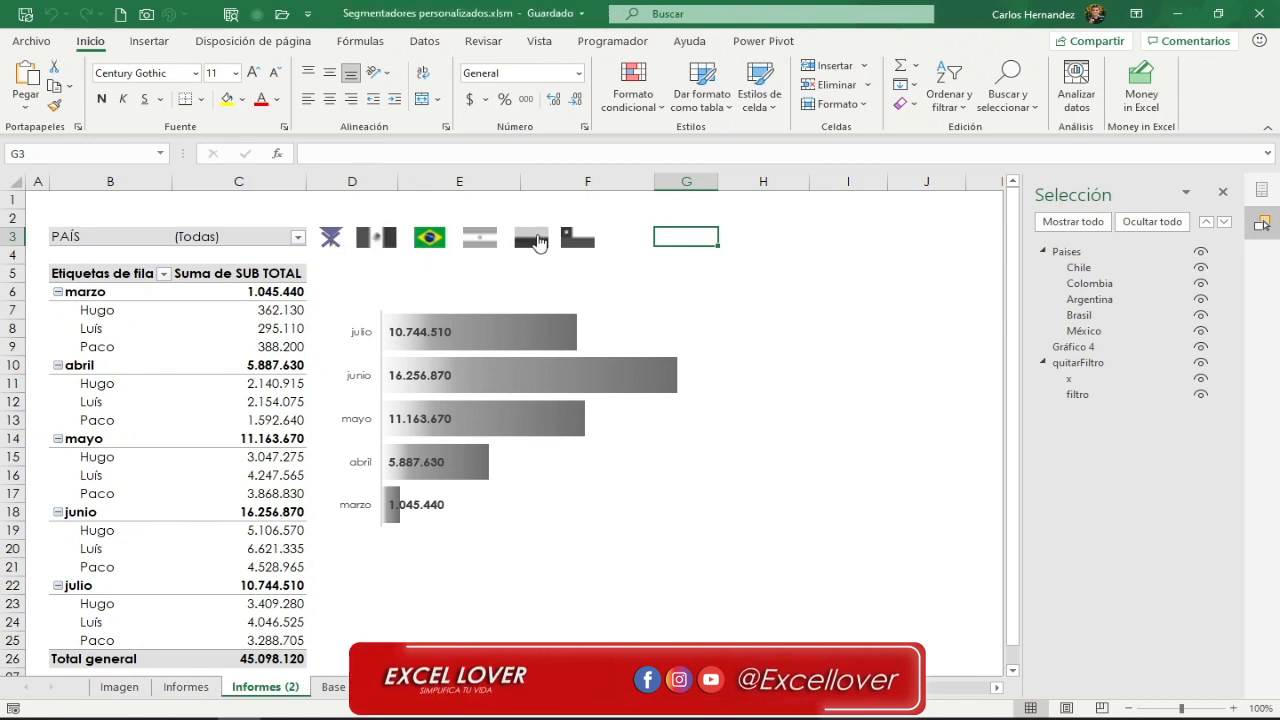
left_click(399, 584)
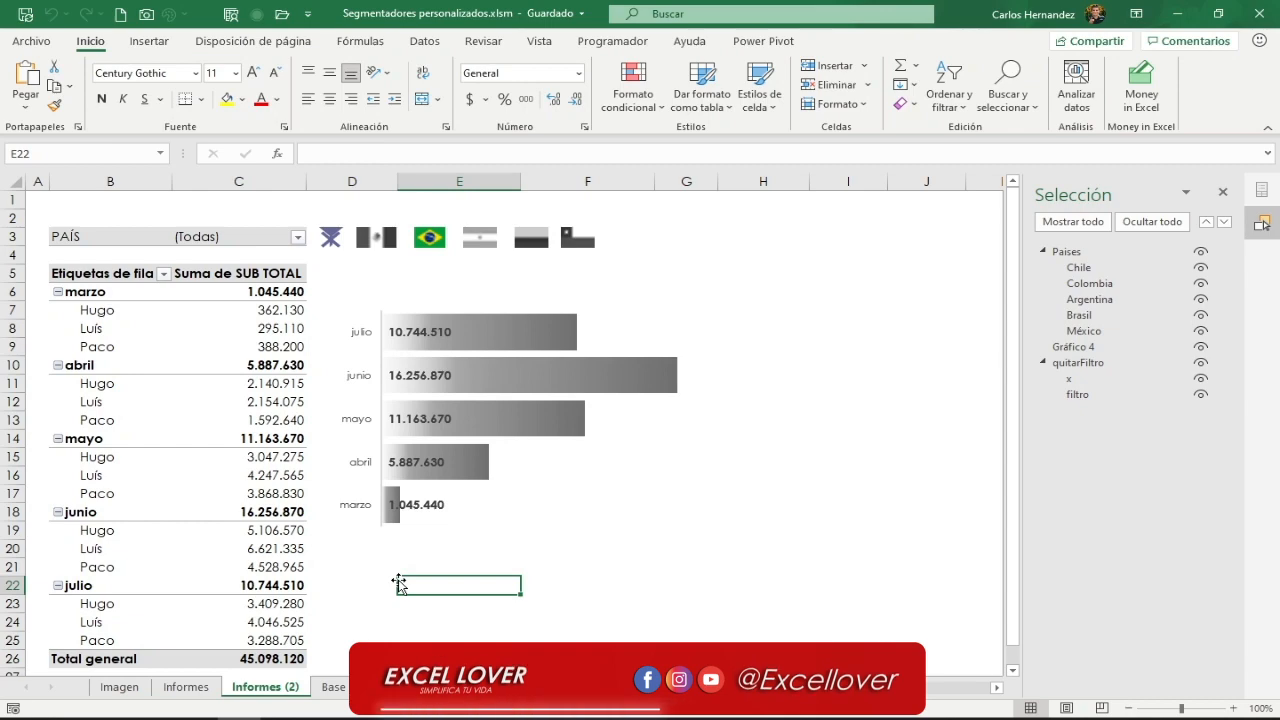
- Copy the comment and two lines restoring the flag's original color from seleccionarPais to the end of Limpiar_Filtros, and close the code editor
key("alt+F11")
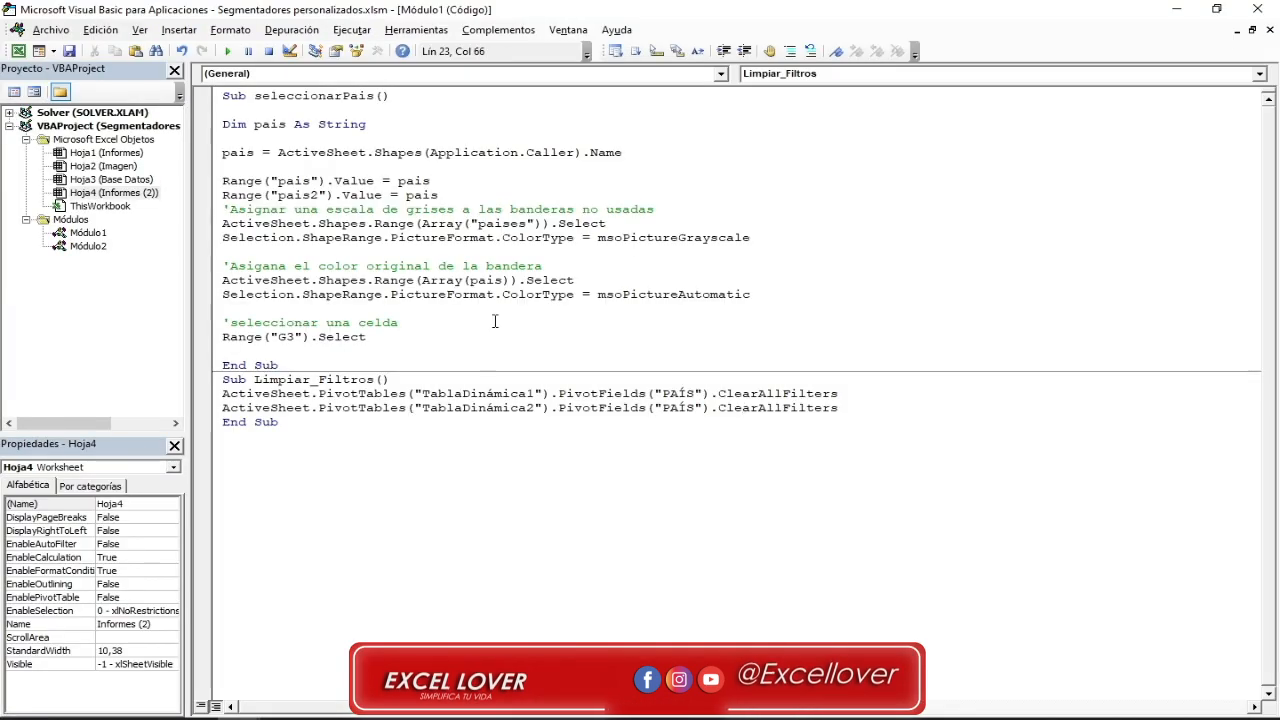
left_click(752, 294)
left_click_drag(752, 294, 221, 272)
key("ctrl+c")
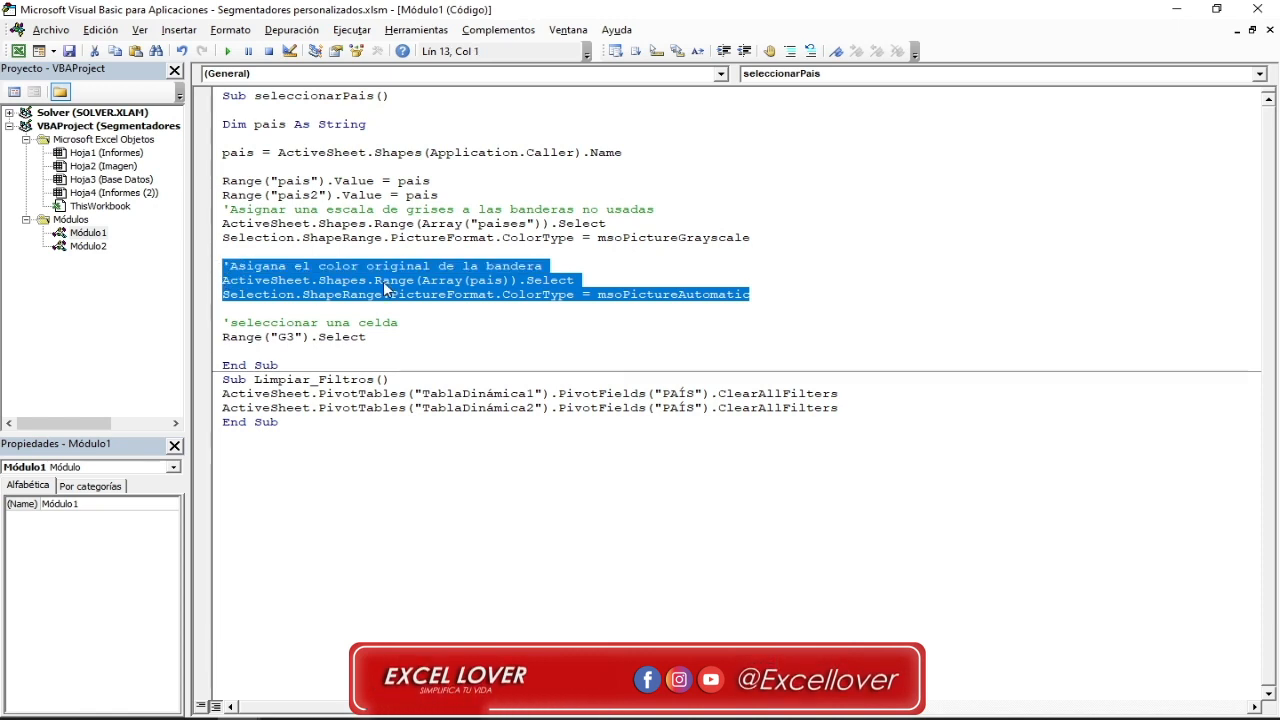
left_click(888, 413)
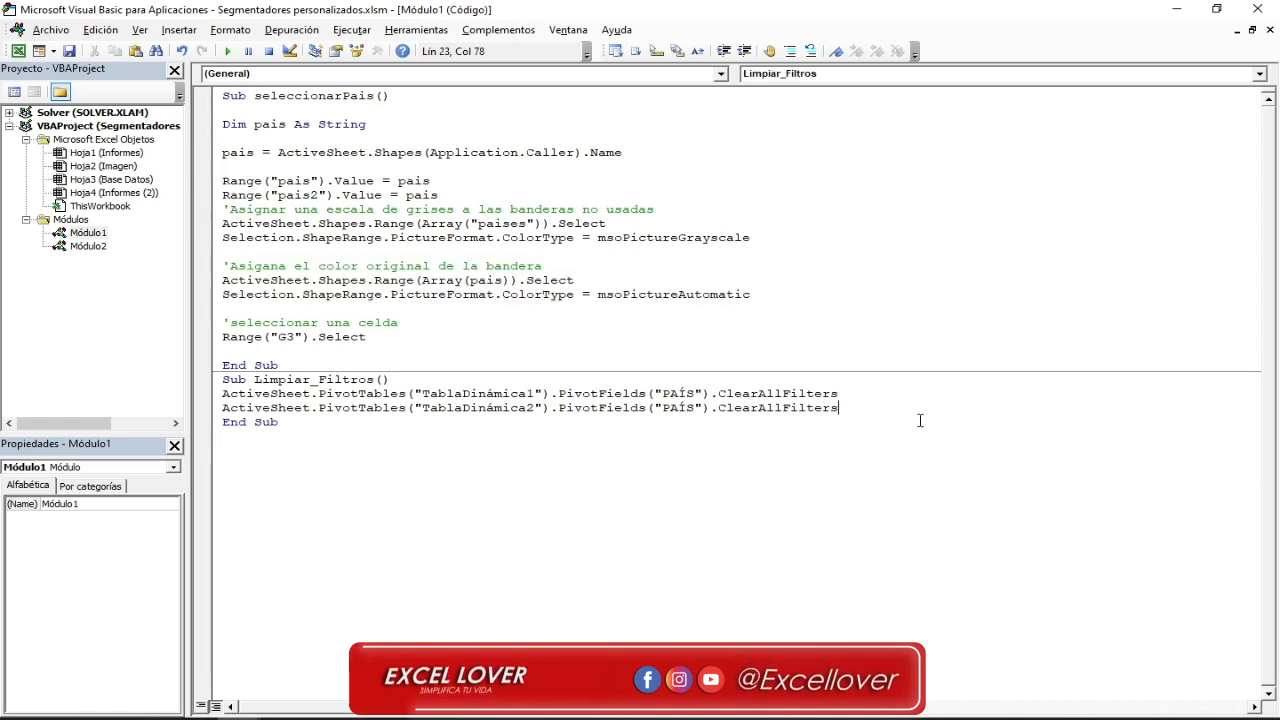
key("Return")
key("ctrl+v")
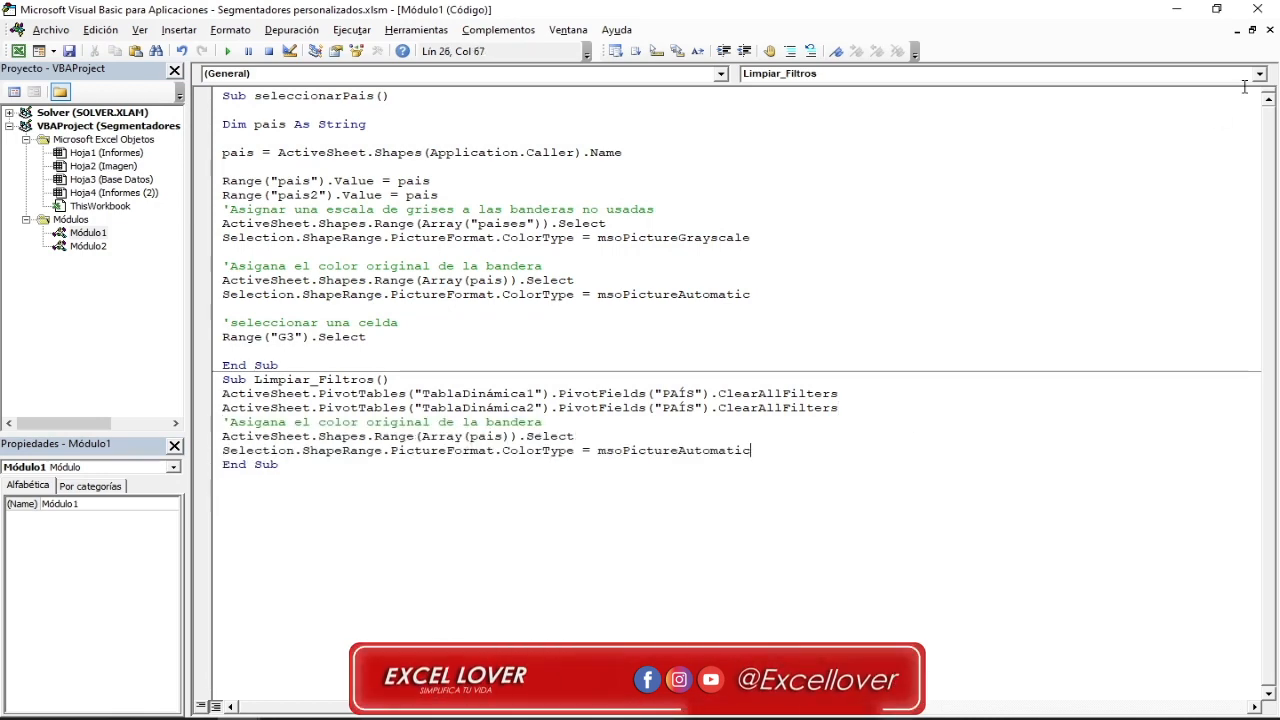
left_click(1258, 10)
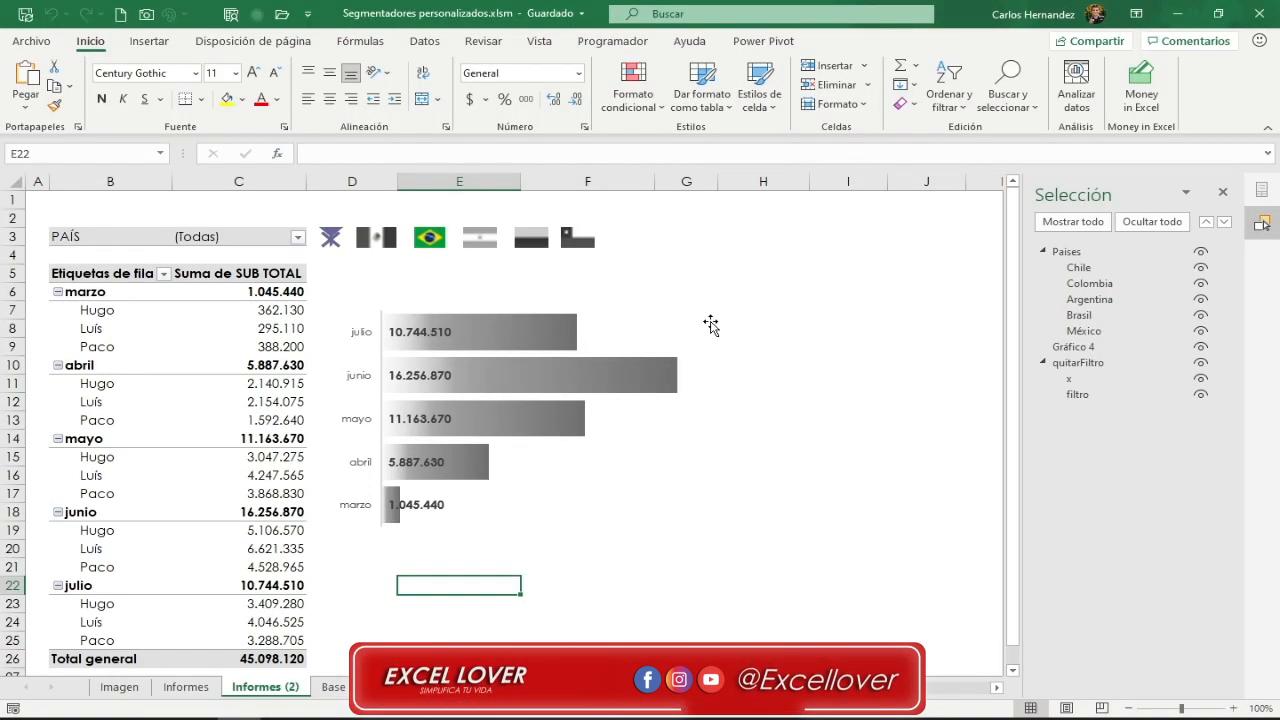
- Run the clear-filter picture's macro, debug it by changing pais to paises in the pasted Select line, and continue execution
left_click(340, 245)
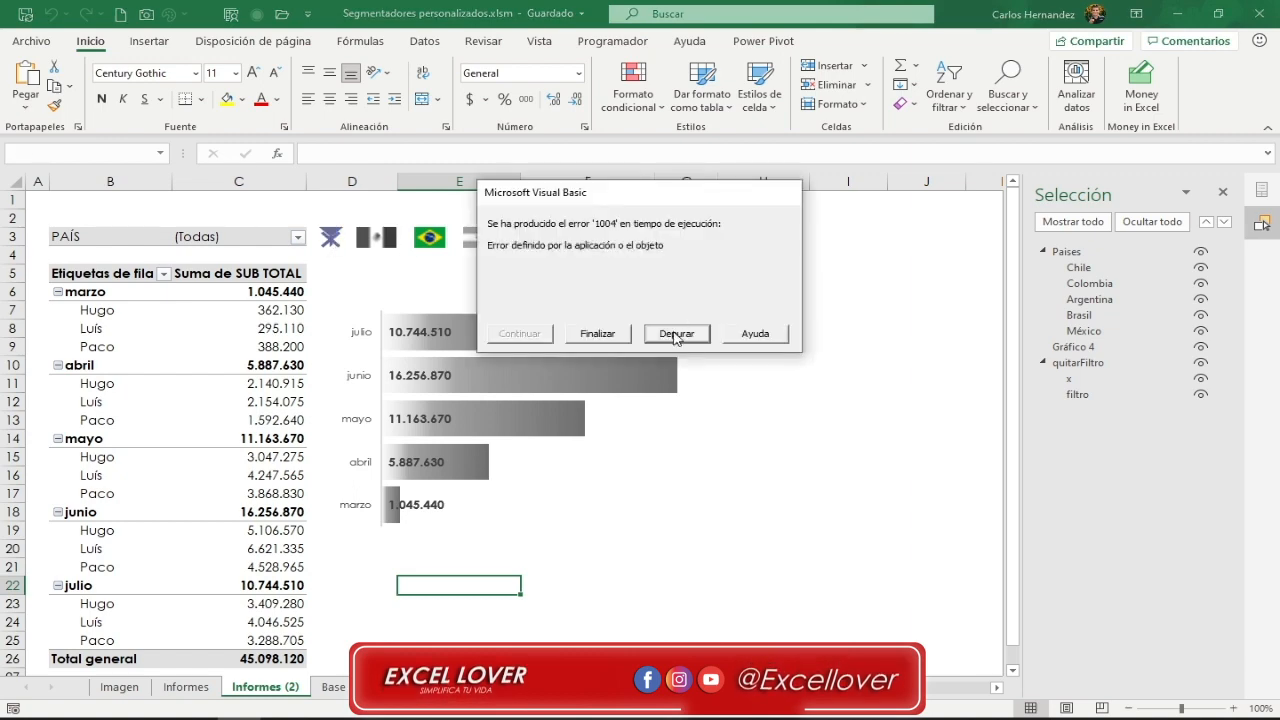
left_click(676, 334)
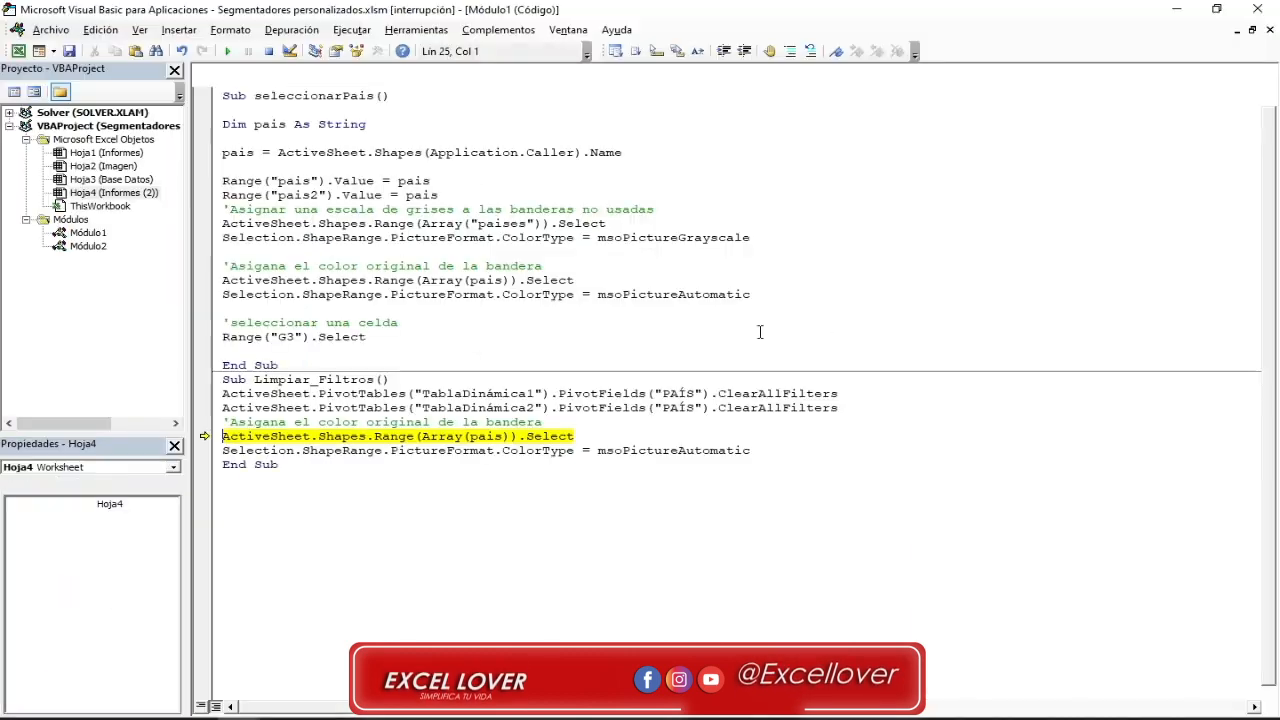
left_click(502, 438)
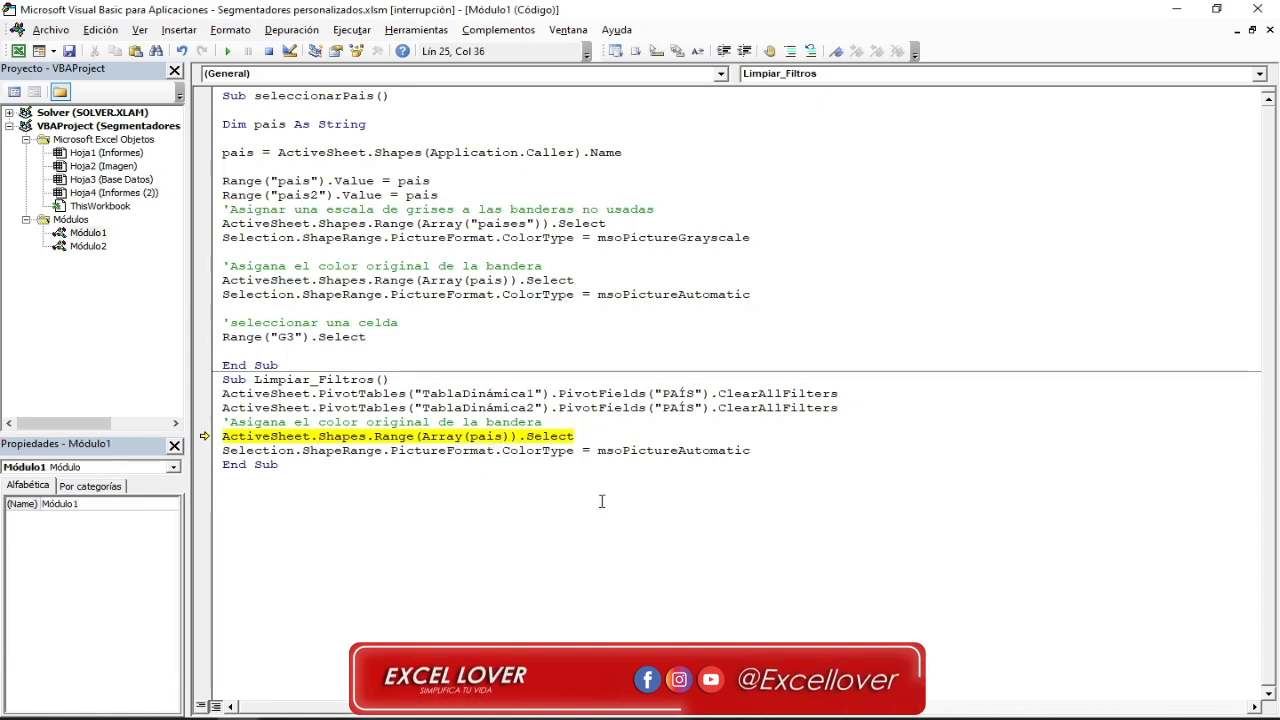
type("es")
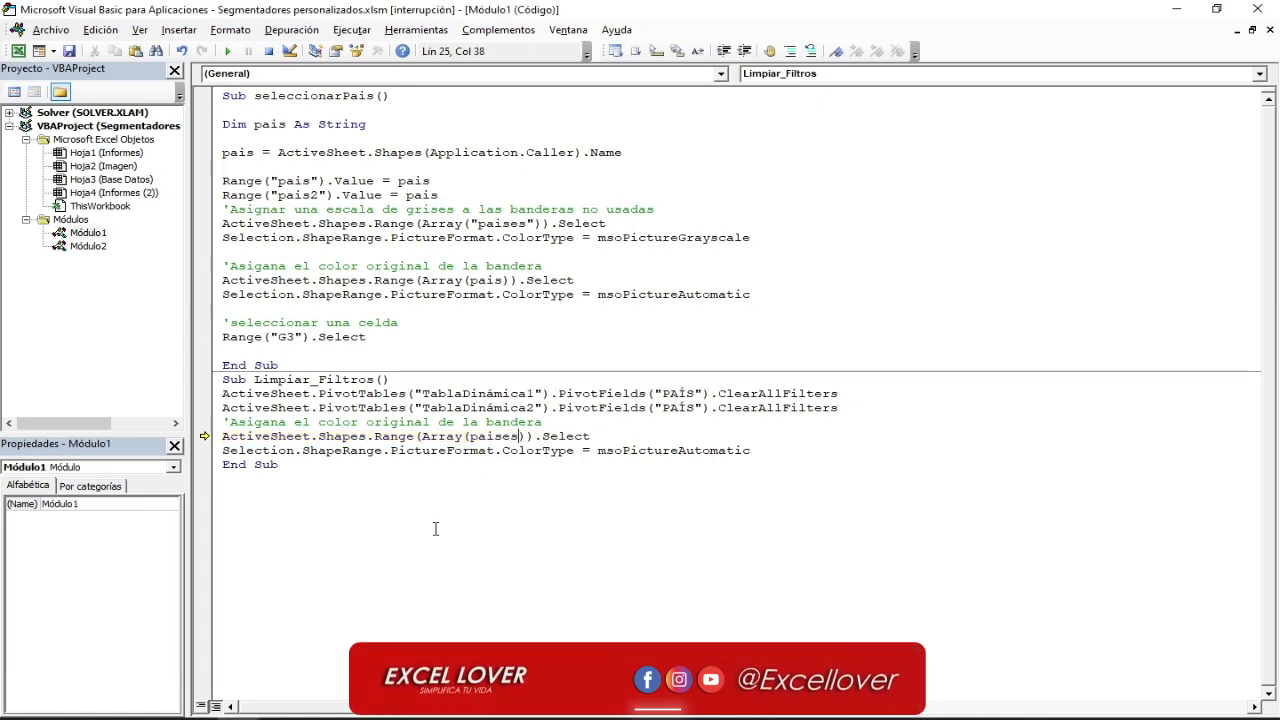
key("F5")
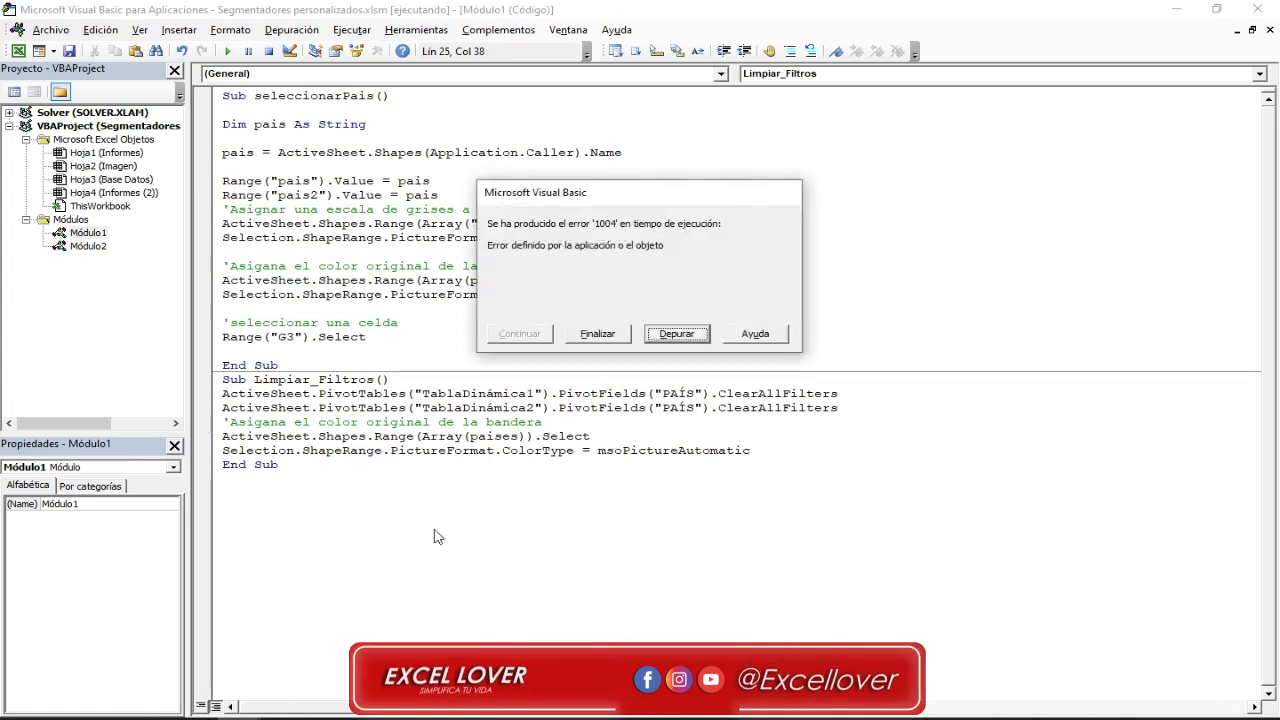
left_click(669, 336)
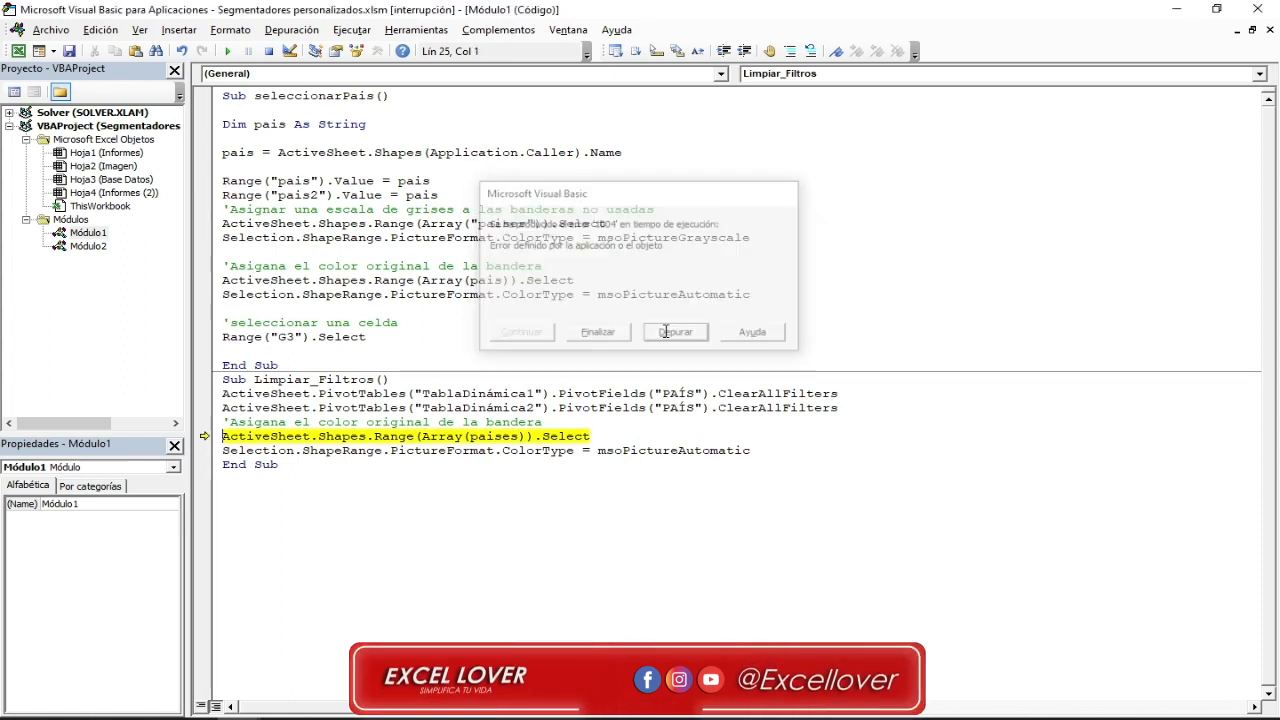
- Enclose paises in quotation marks in the Limpiar_Filtros Select line, step through the rest of the macro, and return to the deselected worksheet
left_click(473, 437)
type("\"")
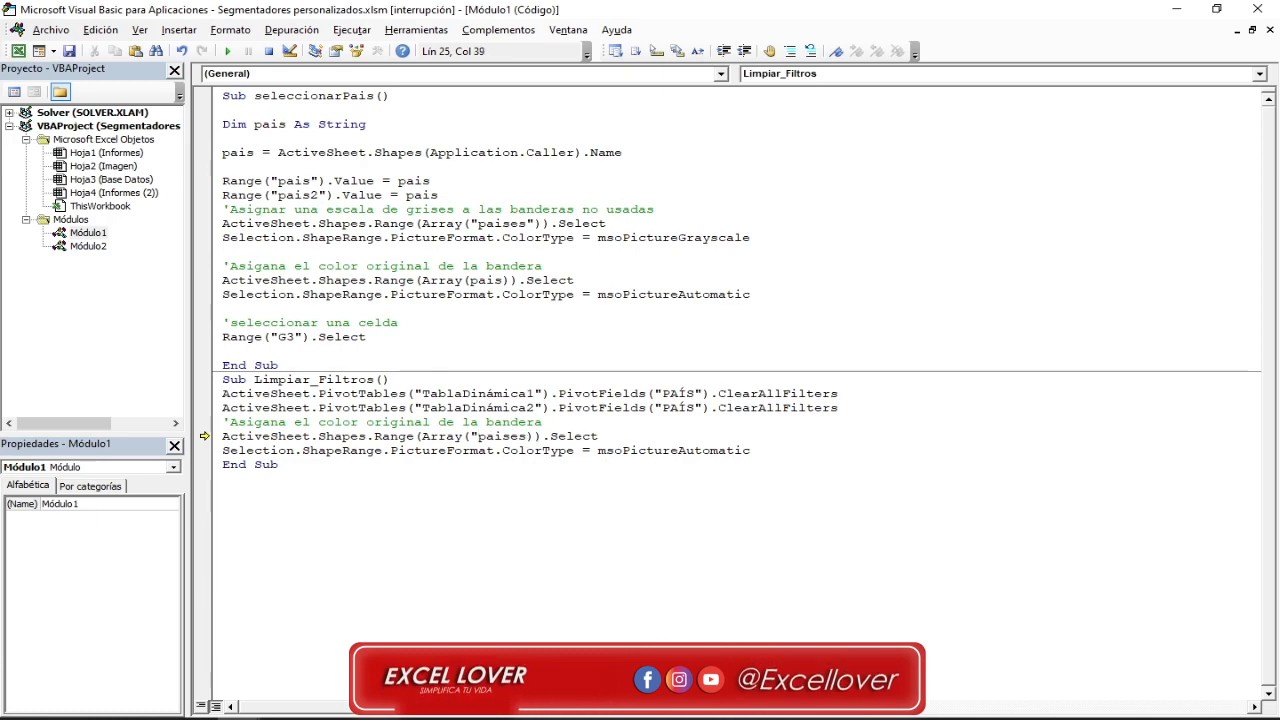
type("\"")
key("F8")
key("F8")
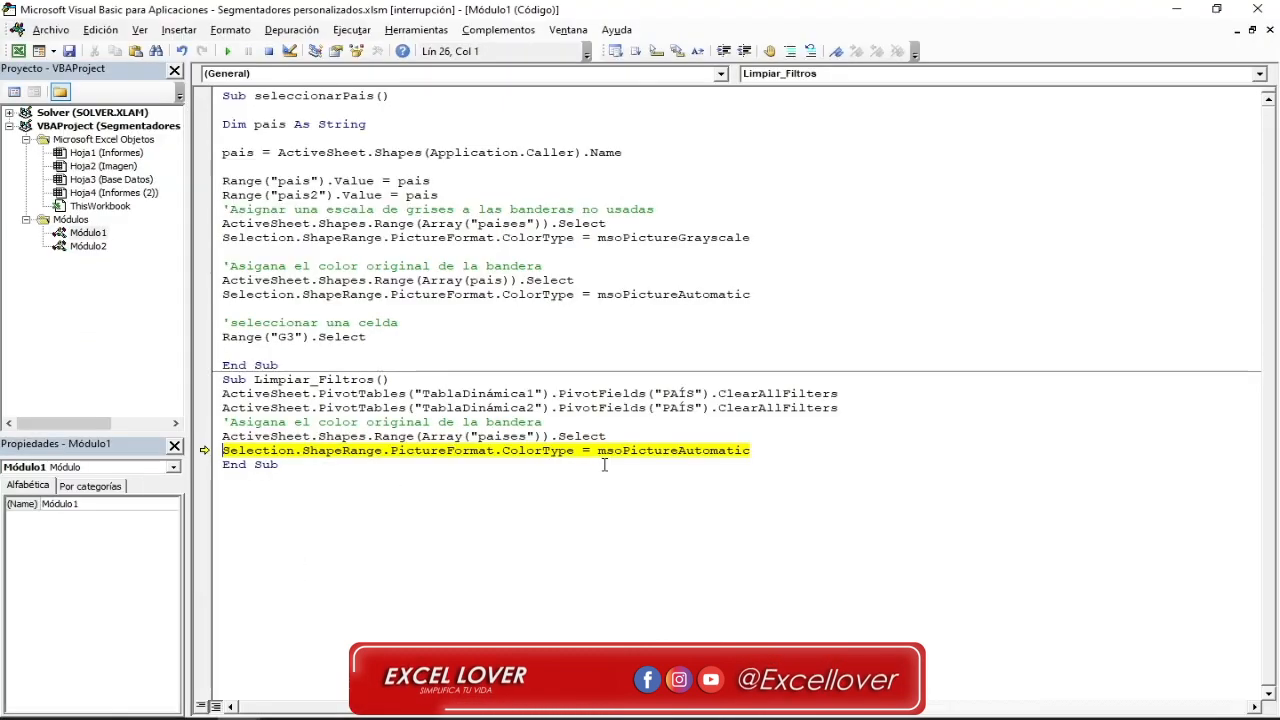
key("F8")
key("F8")
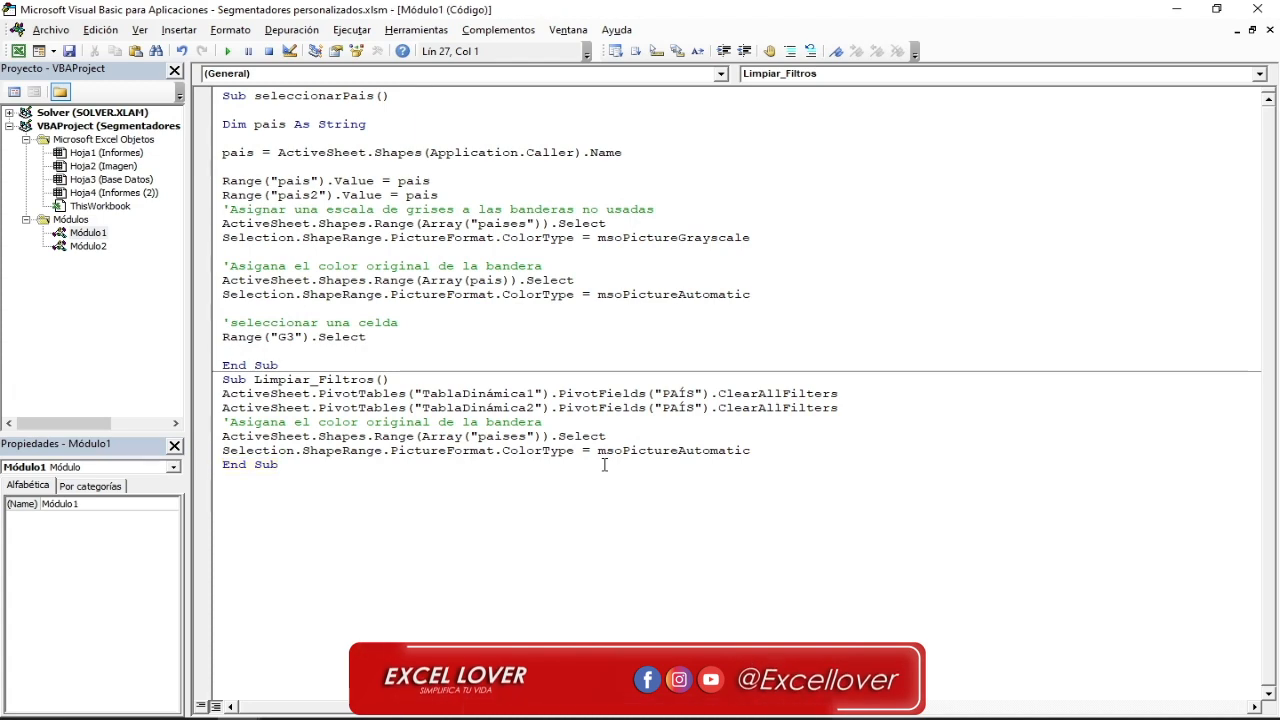
key("alt+F11")
key("Escape")
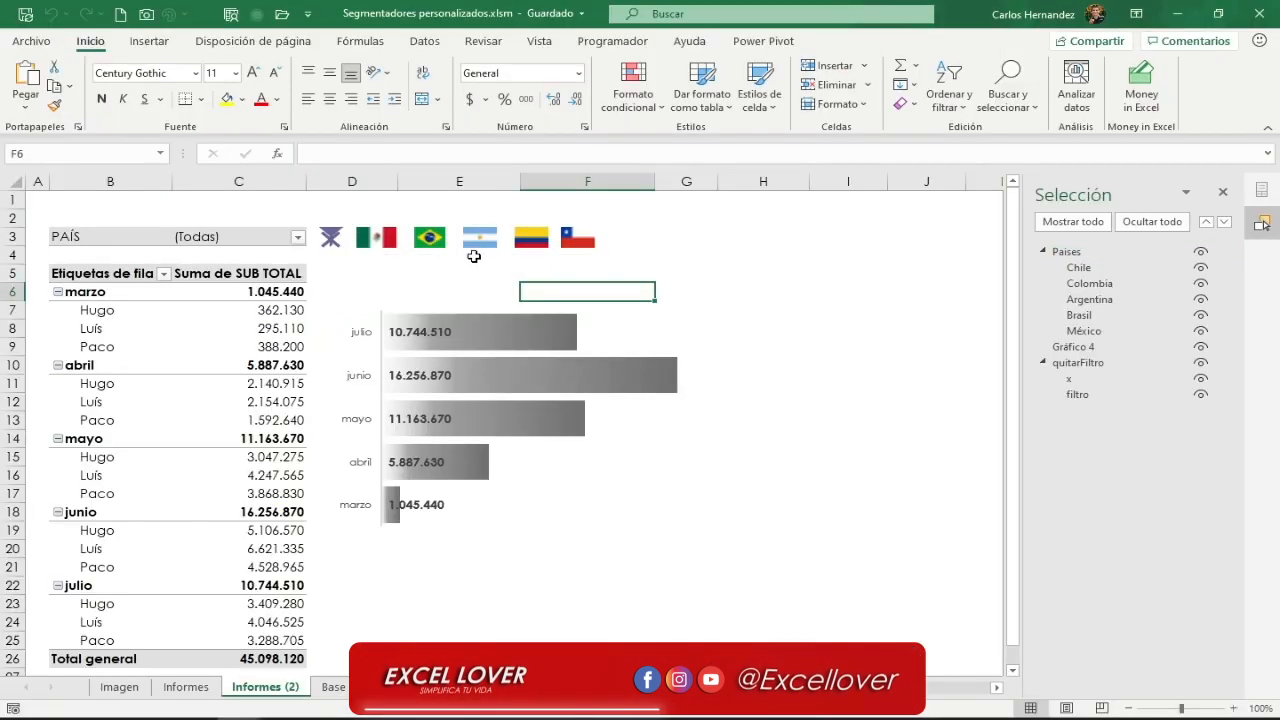
- Test the color reset by filtering the report by Brasil, clearing the filter with the picture, and deselecting the flag group
left_click(432, 245)
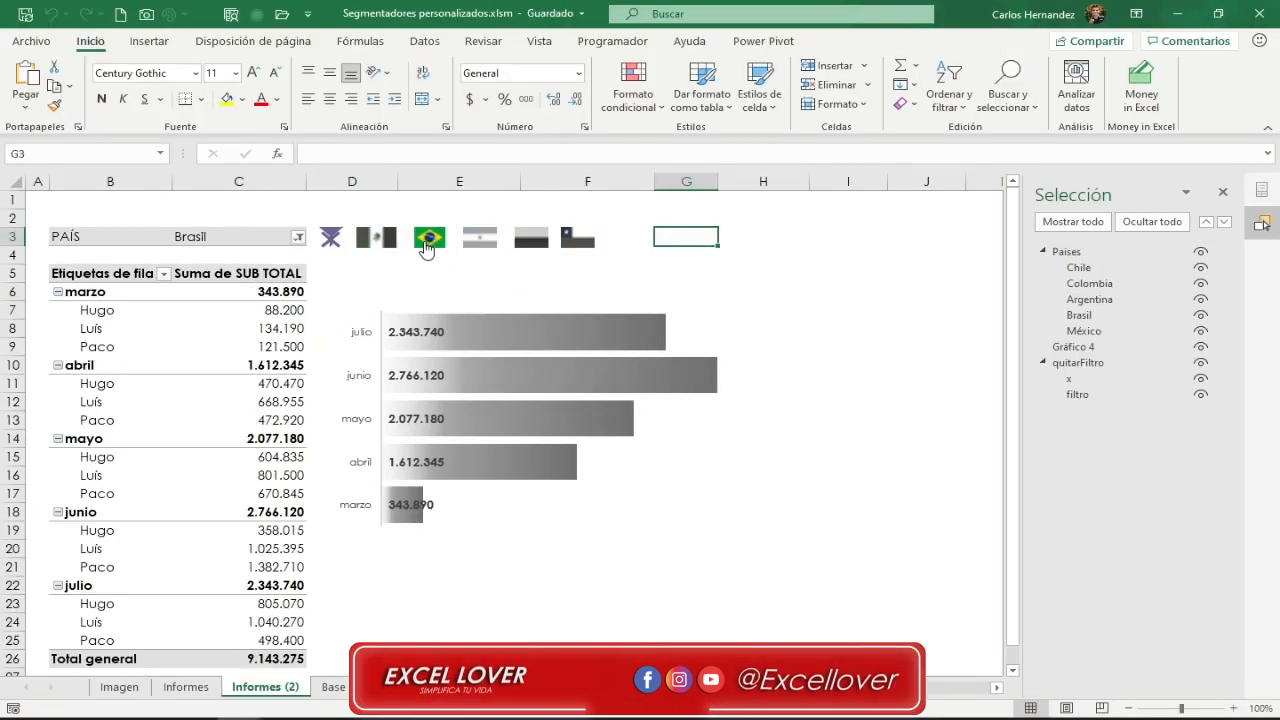
left_click(330, 239)
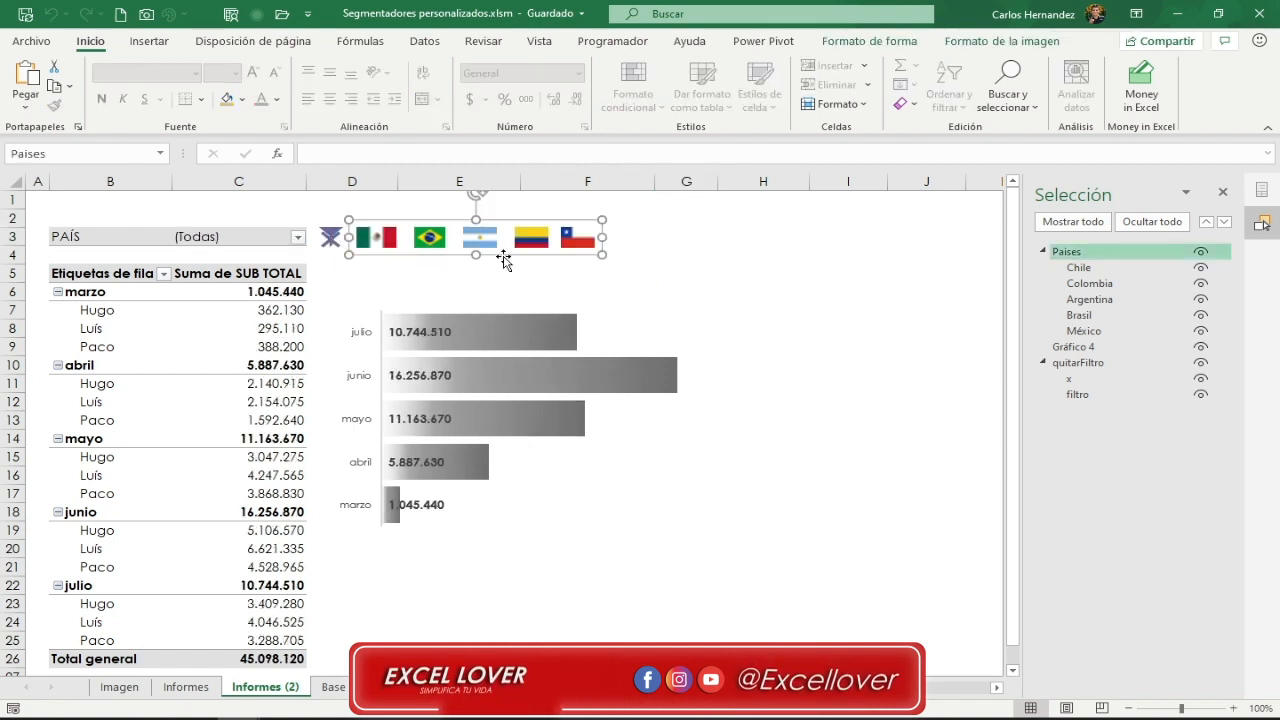
left_click(646, 245)
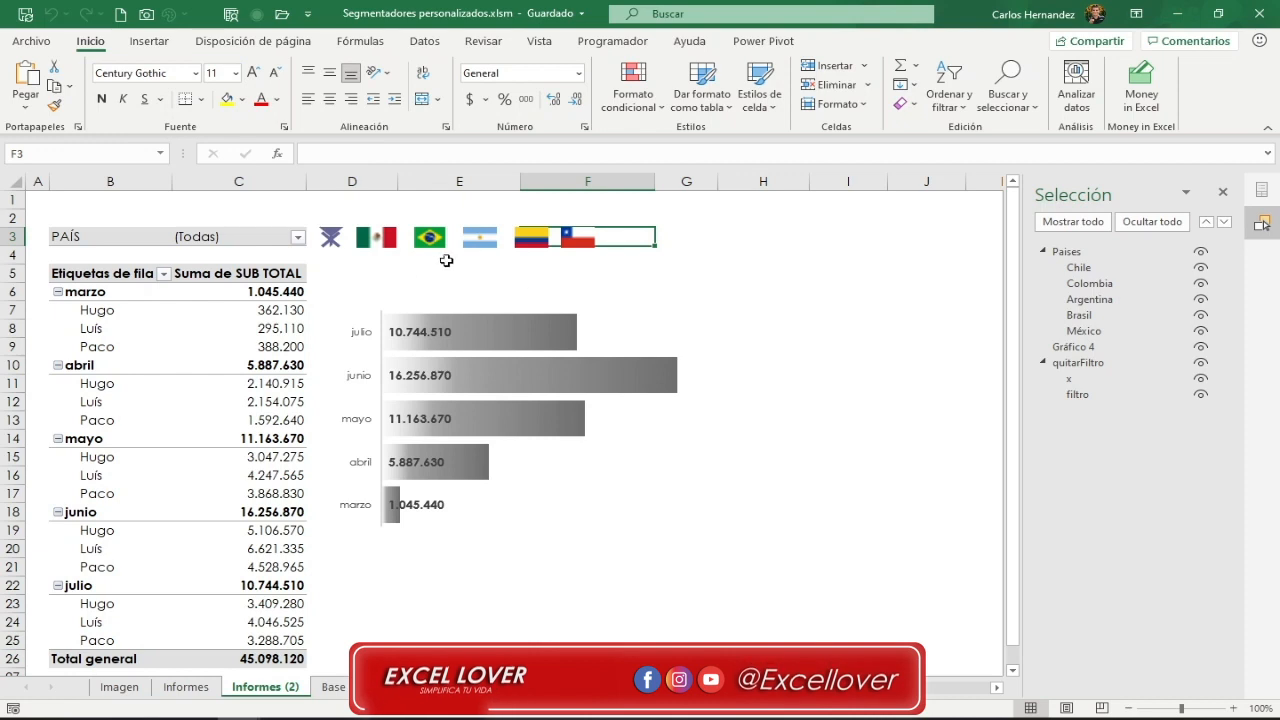
left_click(658, 295)
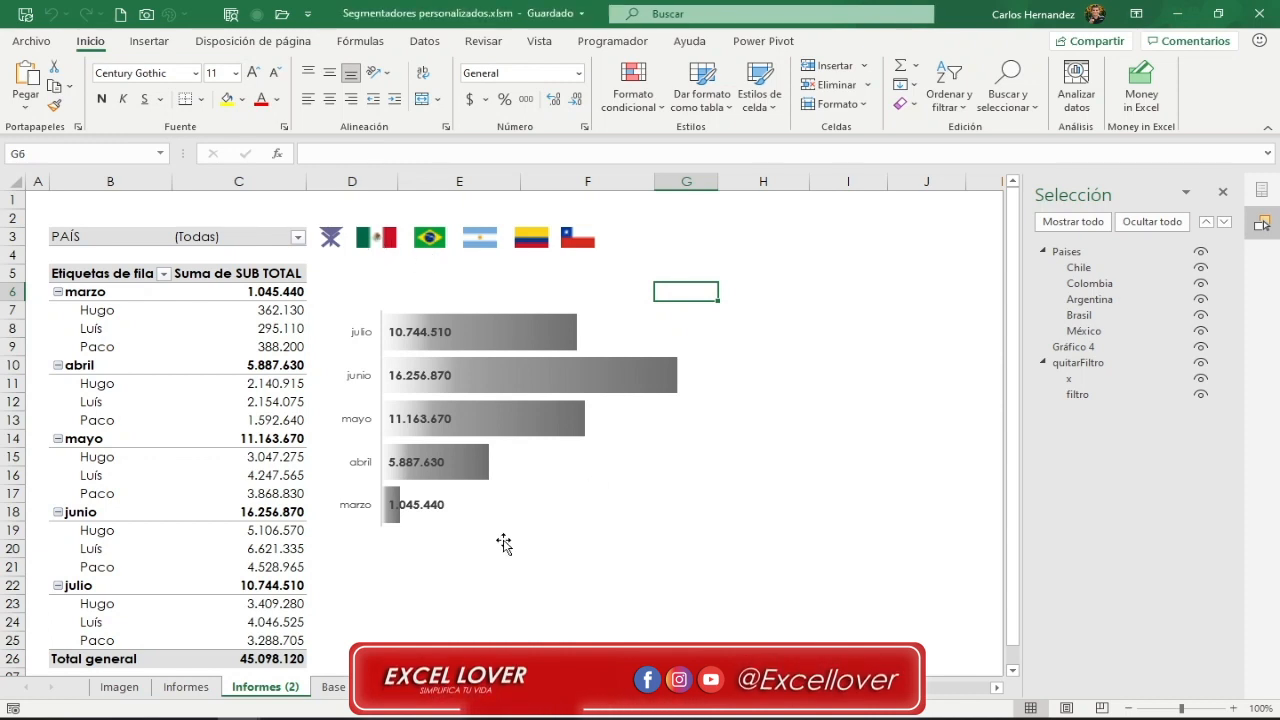
left_click(418, 566)
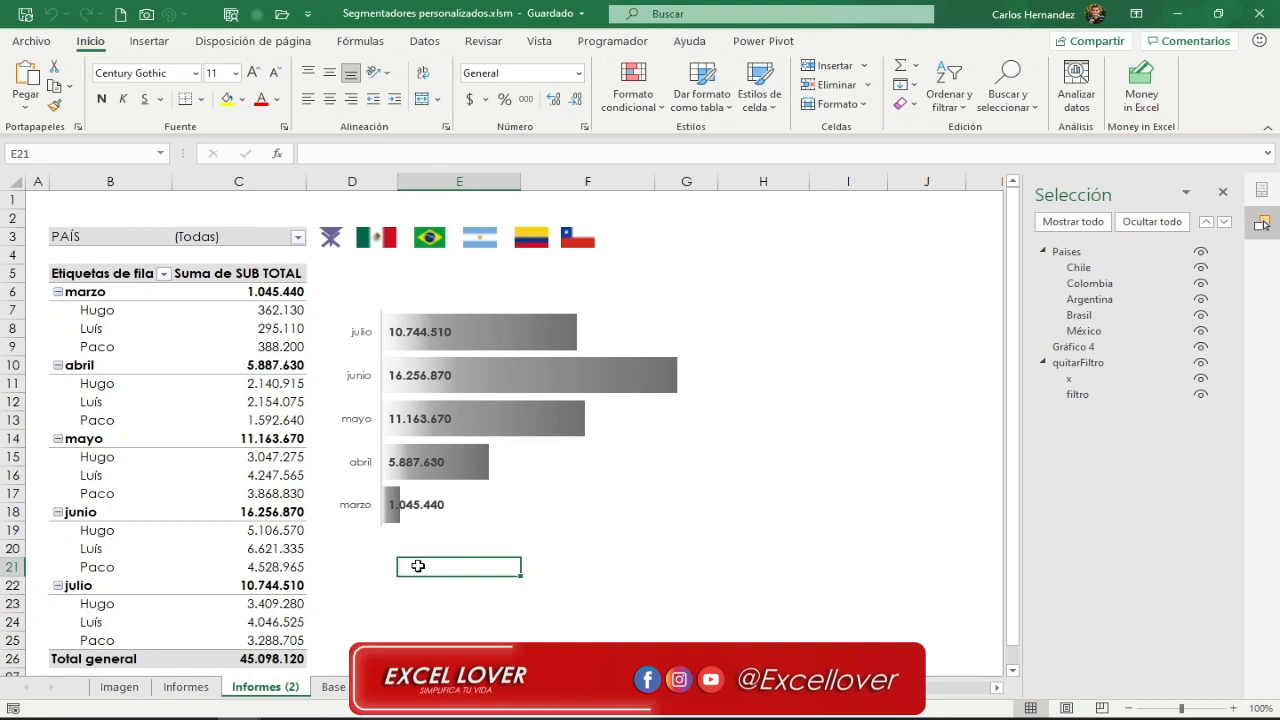
key("alt+F11")
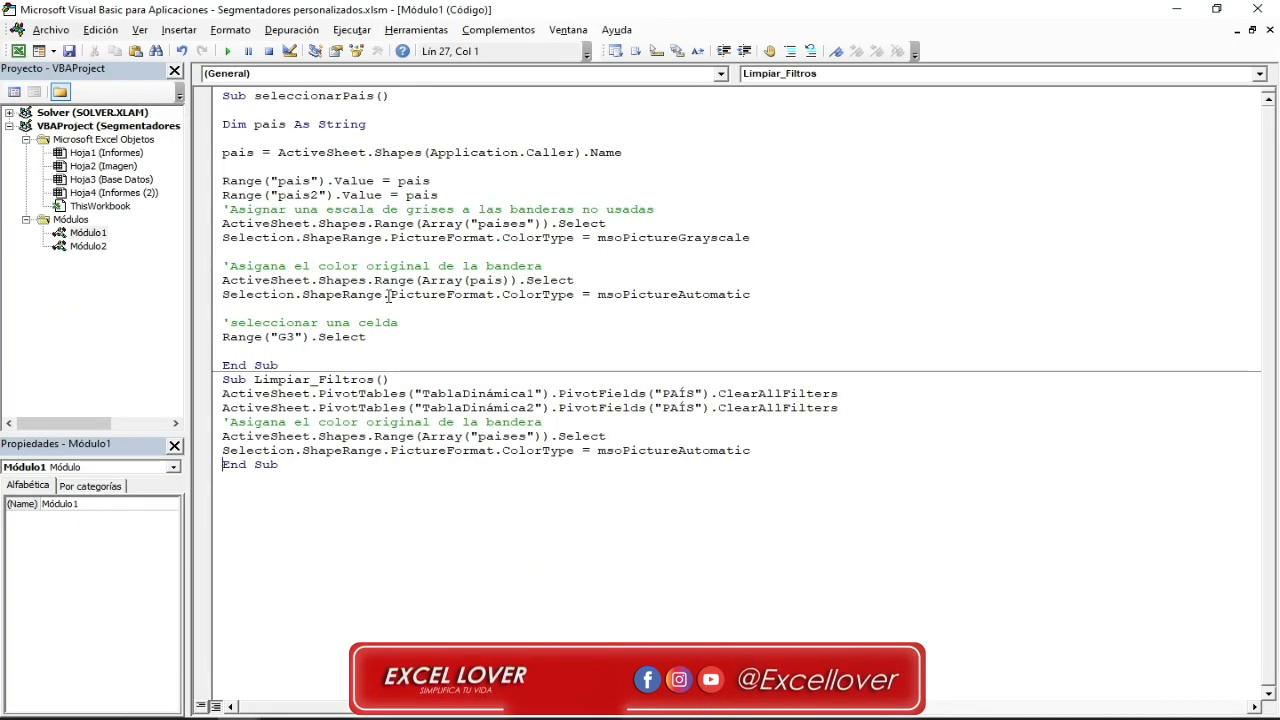
key("alt+F11")
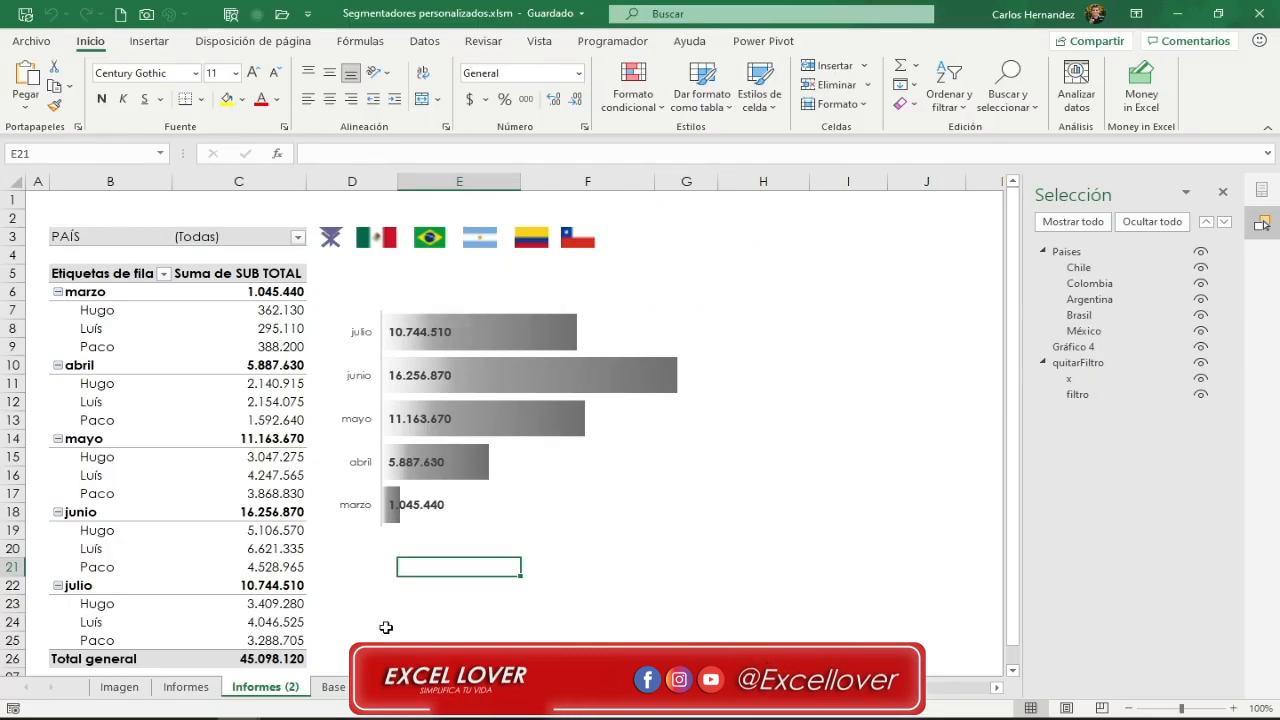
left_click(364, 583)
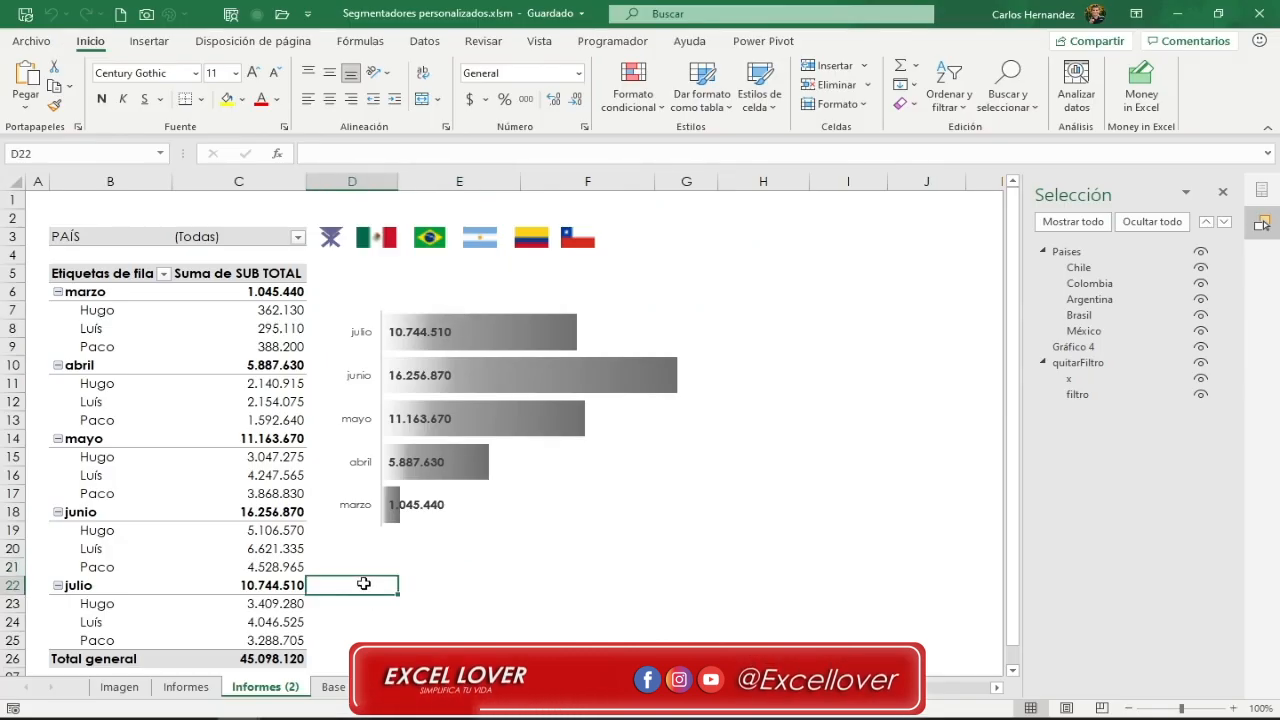